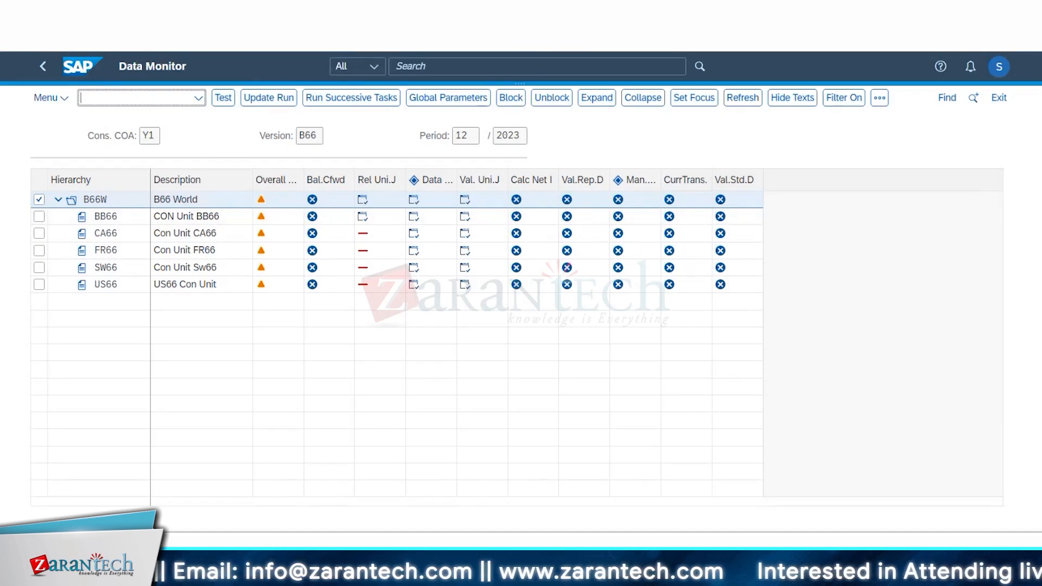
Step: Switch to the SAP GUI session and open the SAP Customizing Implementation Guide with transaction SPRO
mouse_move(197, 543)
left_click(197, 499)
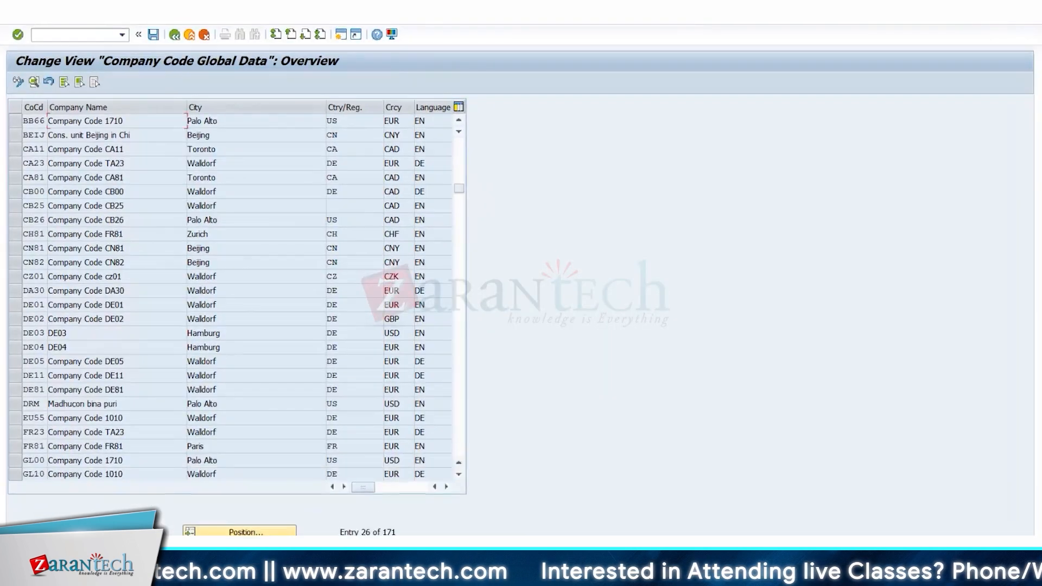
left_click(172, 543)
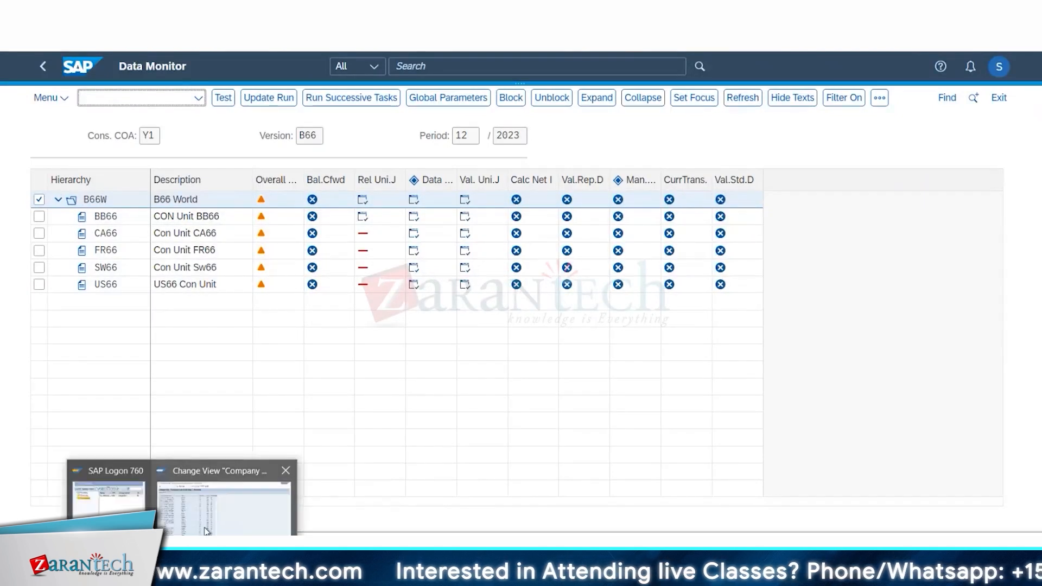
left_click(206, 531)
type("/nspro")
key("Return")
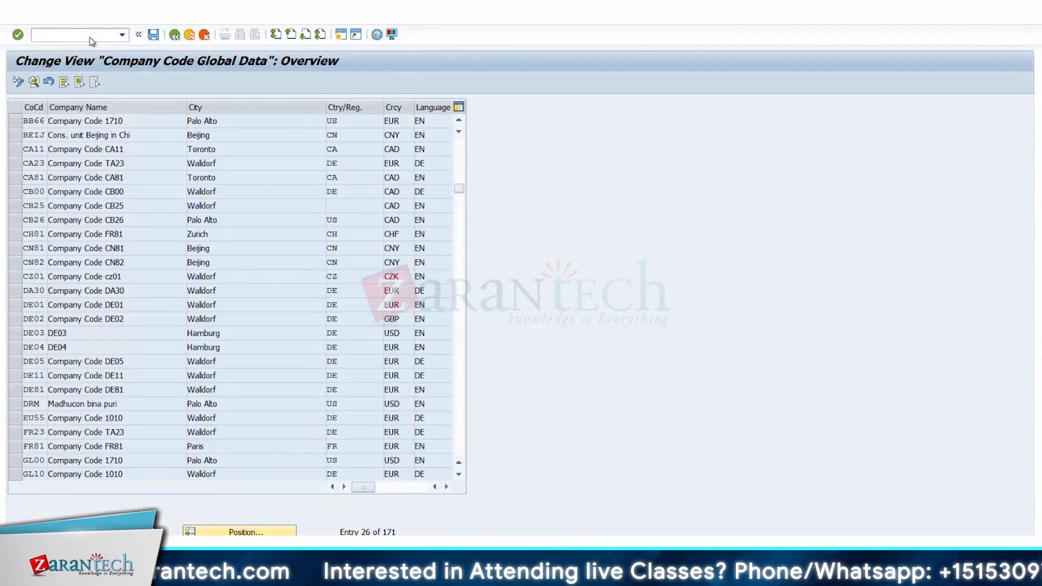
key("F5")
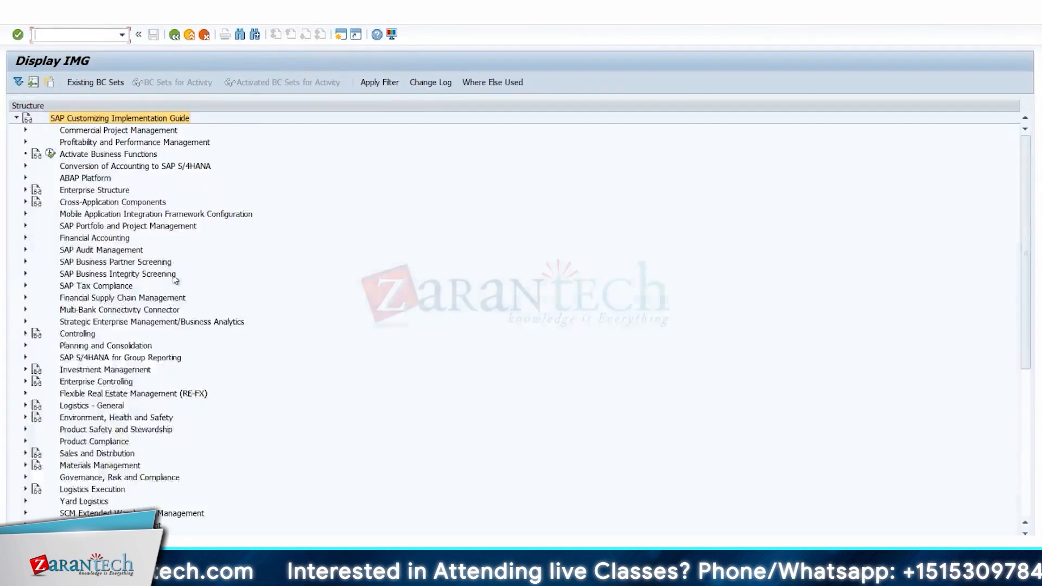
Step: Open the Specify Selected FS Items for Automatic Posting activity within the SAP S/4HANA for Group Reporting configuration
left_click(25, 358)
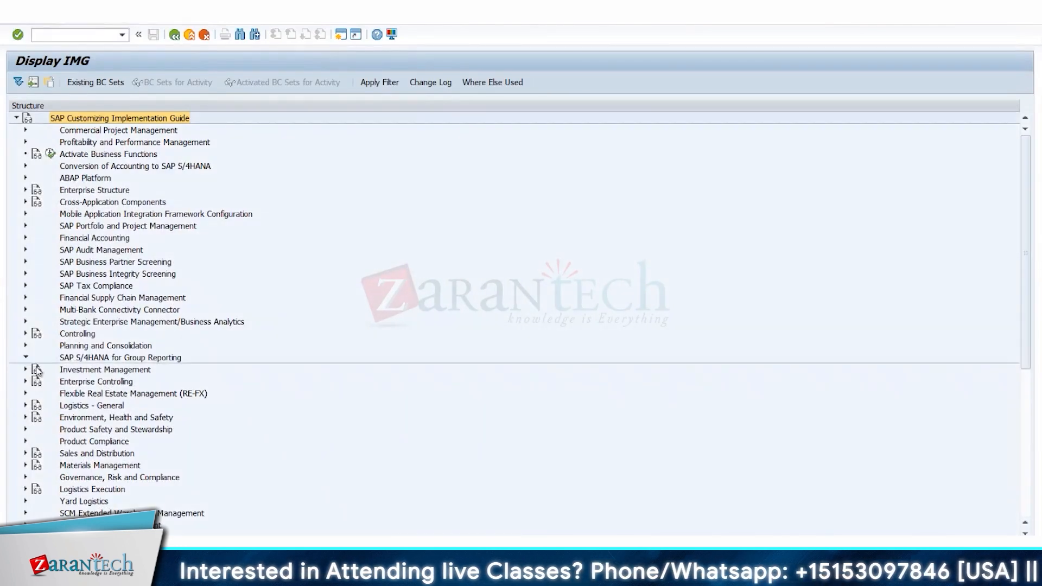
left_click(24, 358)
left_click(34, 346)
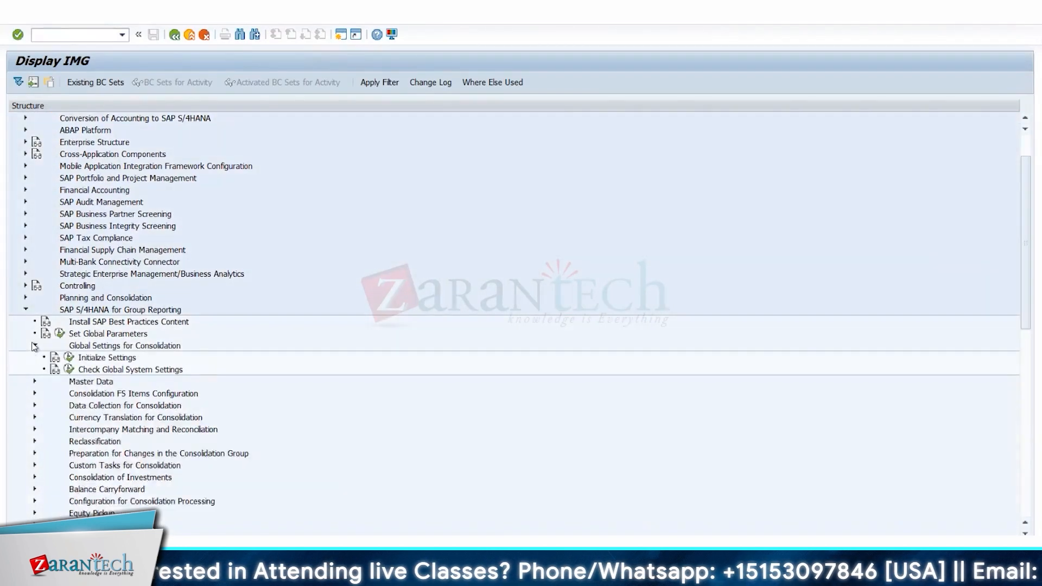
left_click(35, 328)
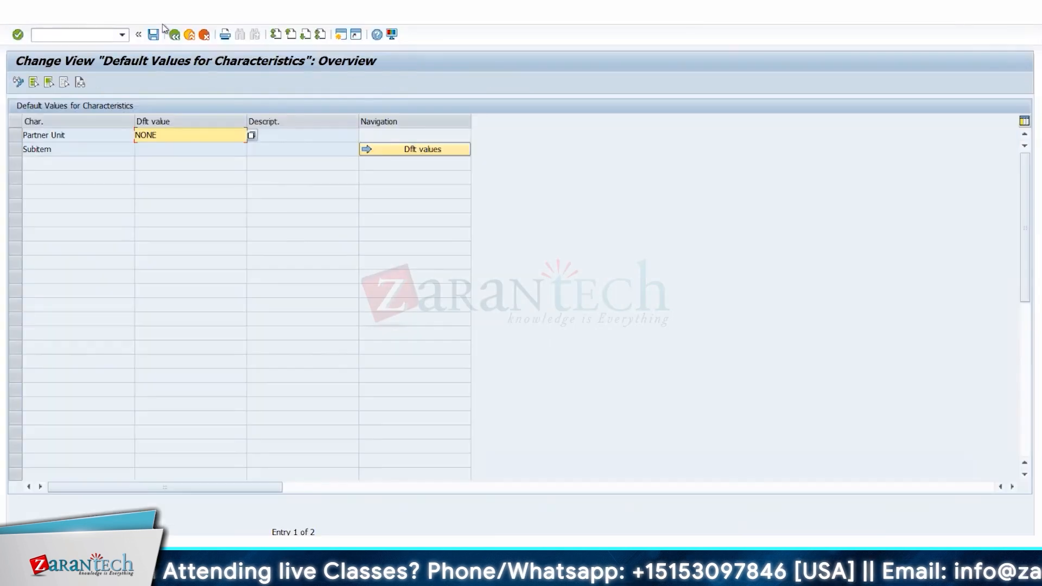
left_click(175, 36)
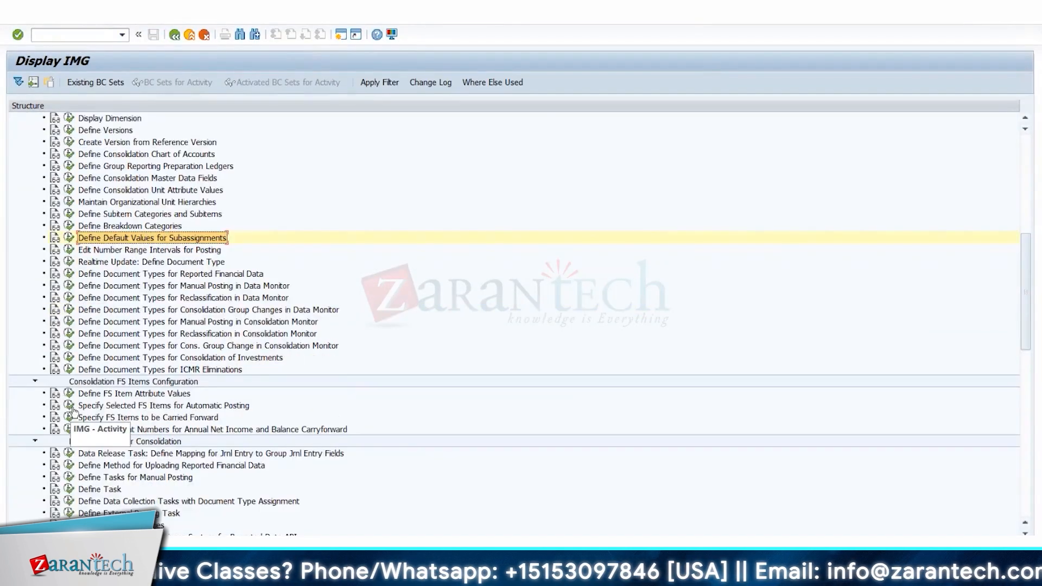
left_click(70, 406)
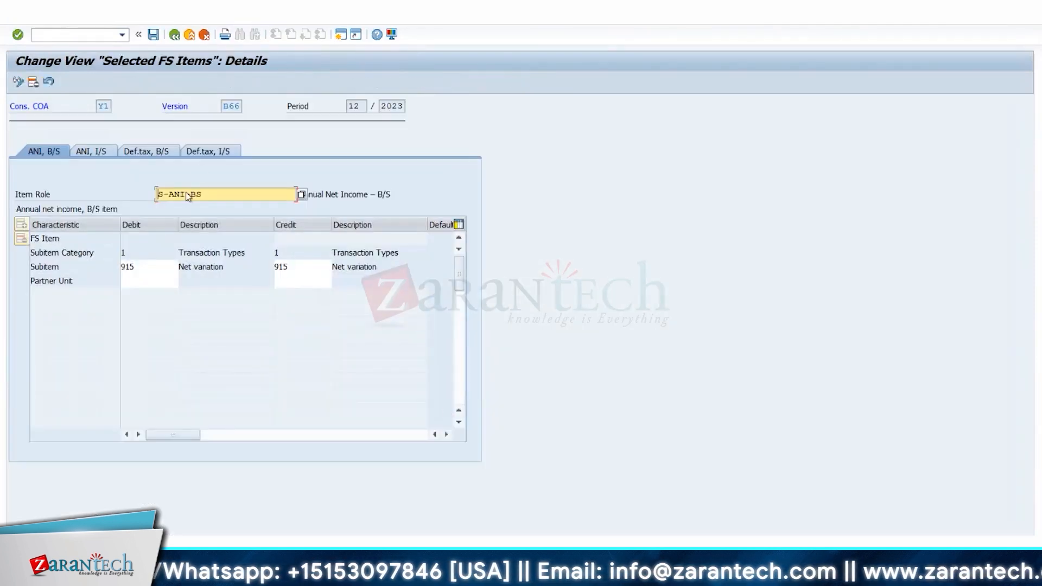
Step: Copy the item role S-ANI-BS from the annual net income balance sheet settings
left_click_drag(202, 193, 150, 193)
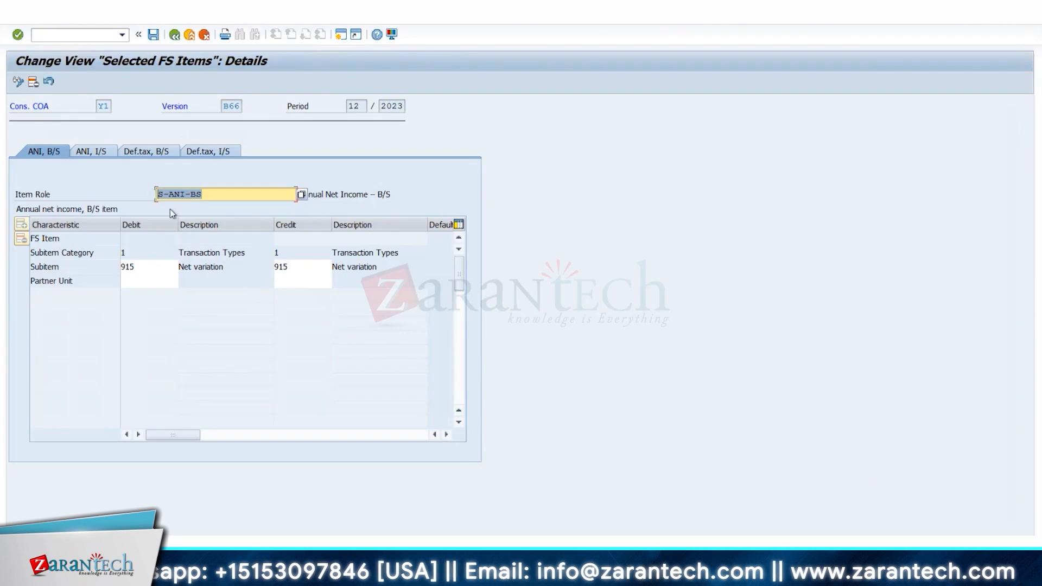
left_click(214, 195)
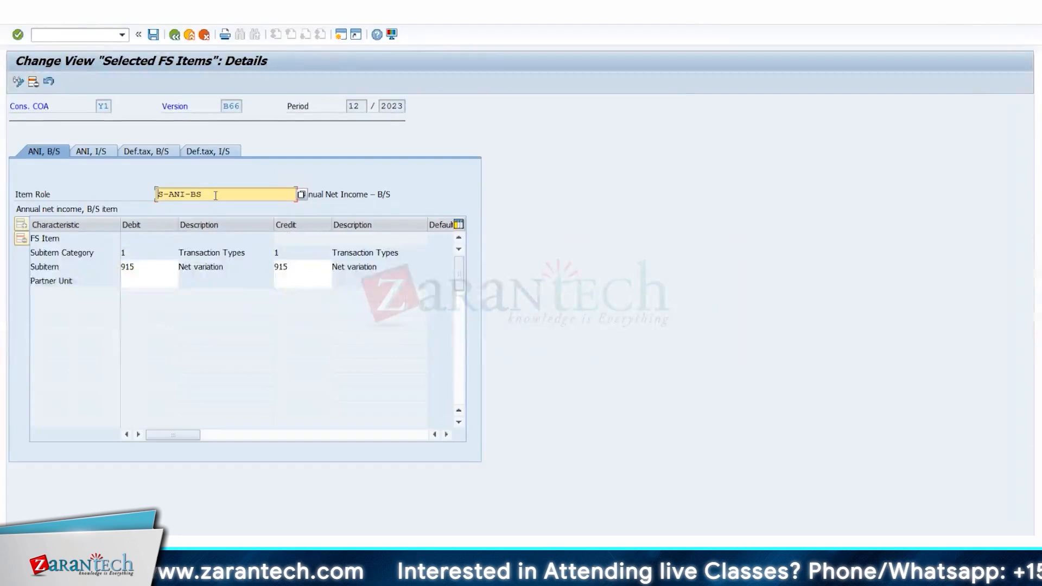
left_click_drag(202, 195, 129, 194)
key("ctrl+c")
Step: Switch to Define Financial Statement Items and filter the FS items by FS item role S-ANI-BS
left_click(544, 127)
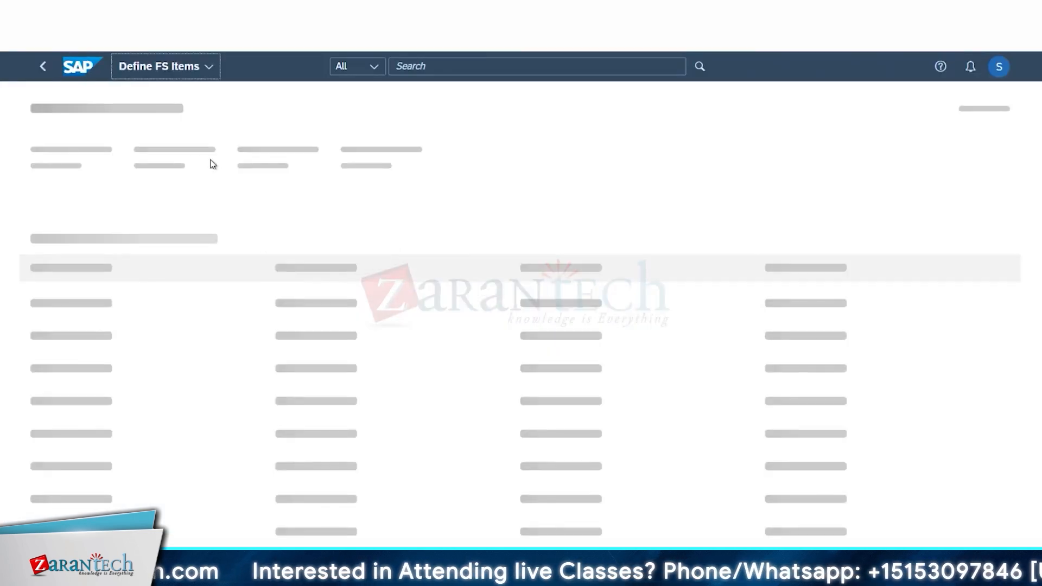
left_click(258, 202)
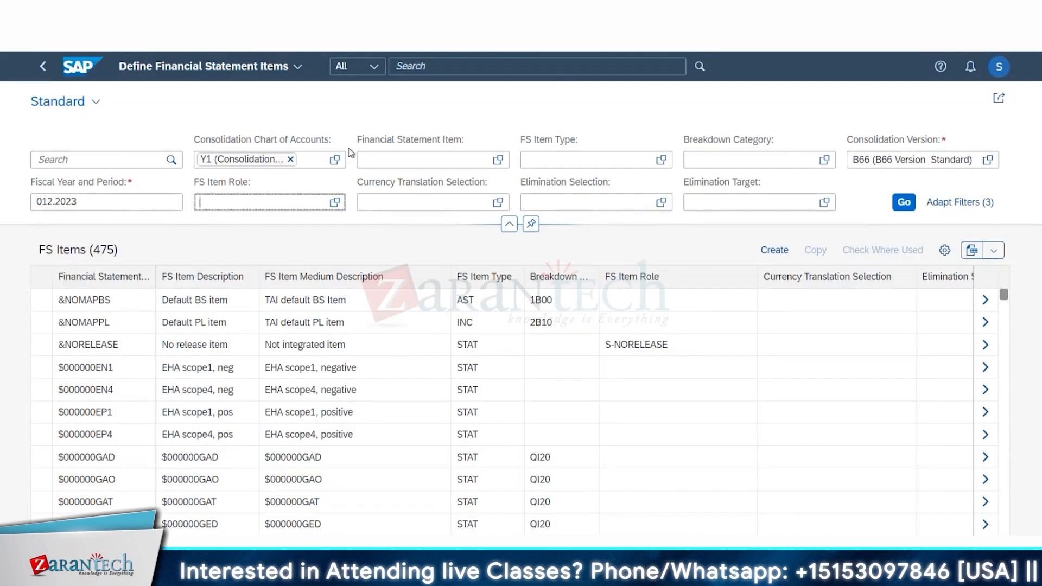
key("ctrl+v")
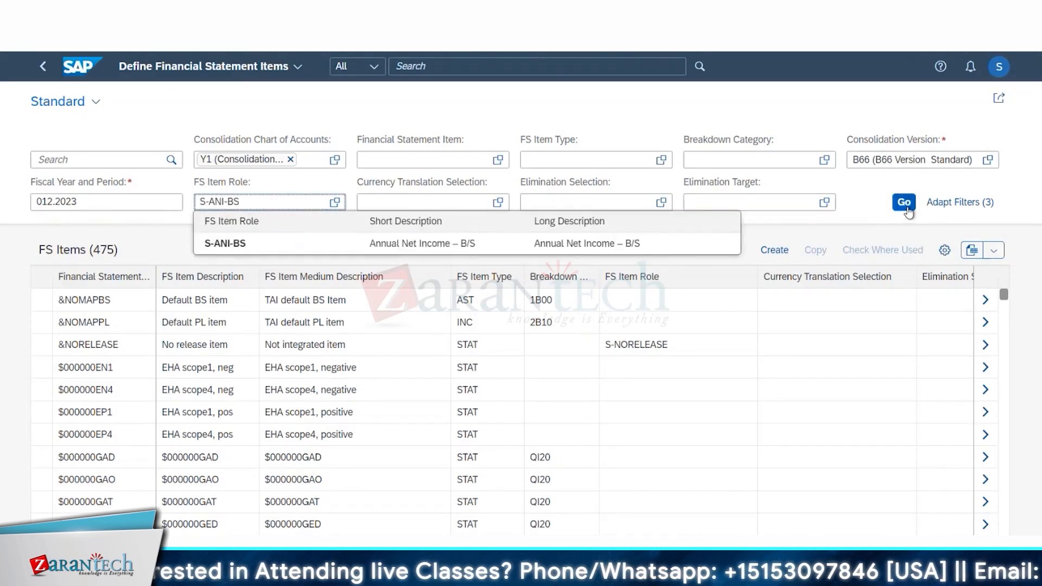
left_click(905, 206)
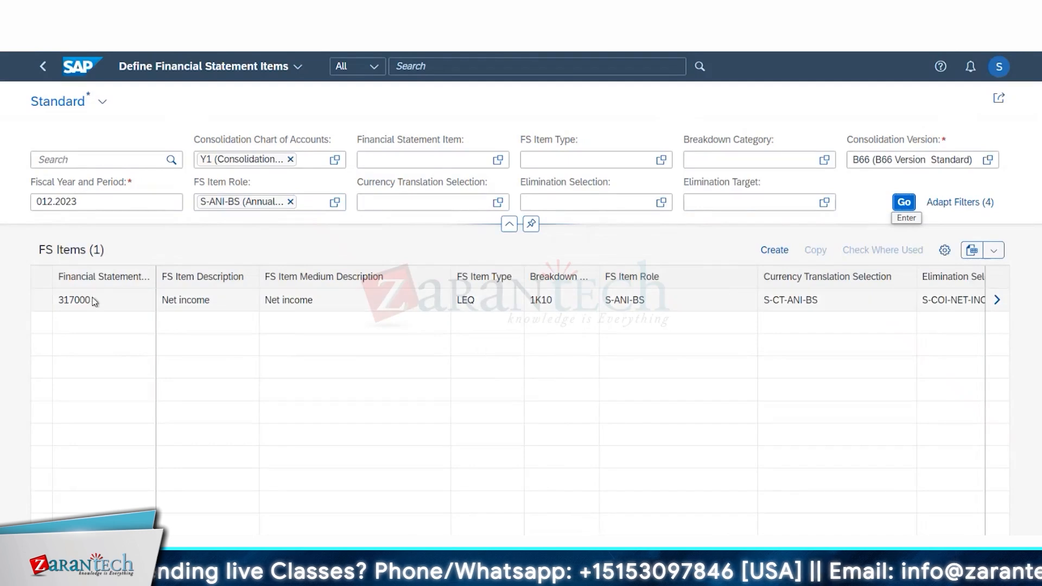
Step: Compare the filtered balance sheet FS item and its role with the item role in the Selected FS Items settings
left_click_drag(91, 300, 54, 302)
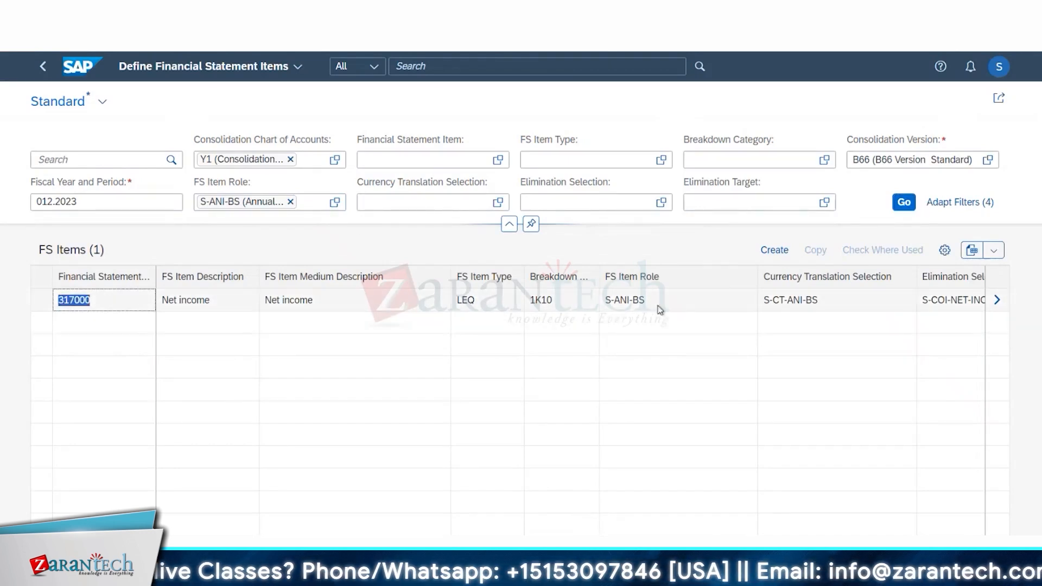
left_click_drag(649, 304, 598, 307)
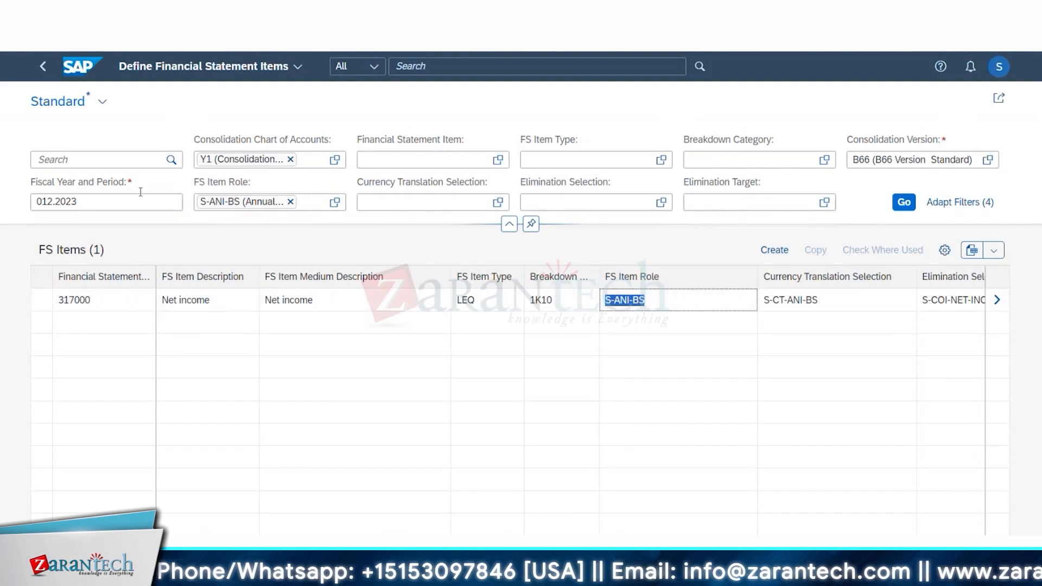
left_click_drag(109, 295, 66, 297)
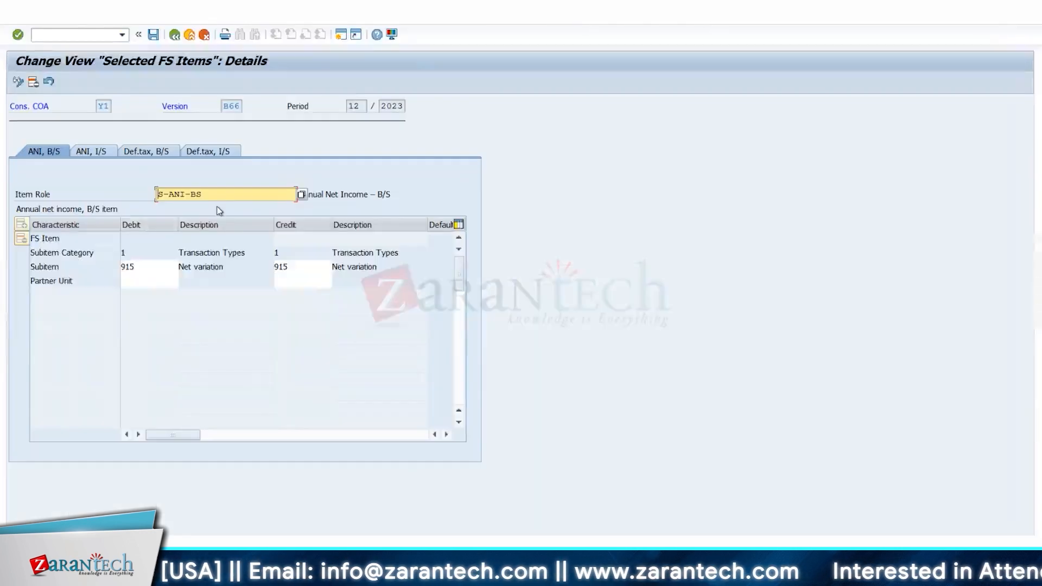
left_click_drag(208, 194, 147, 194)
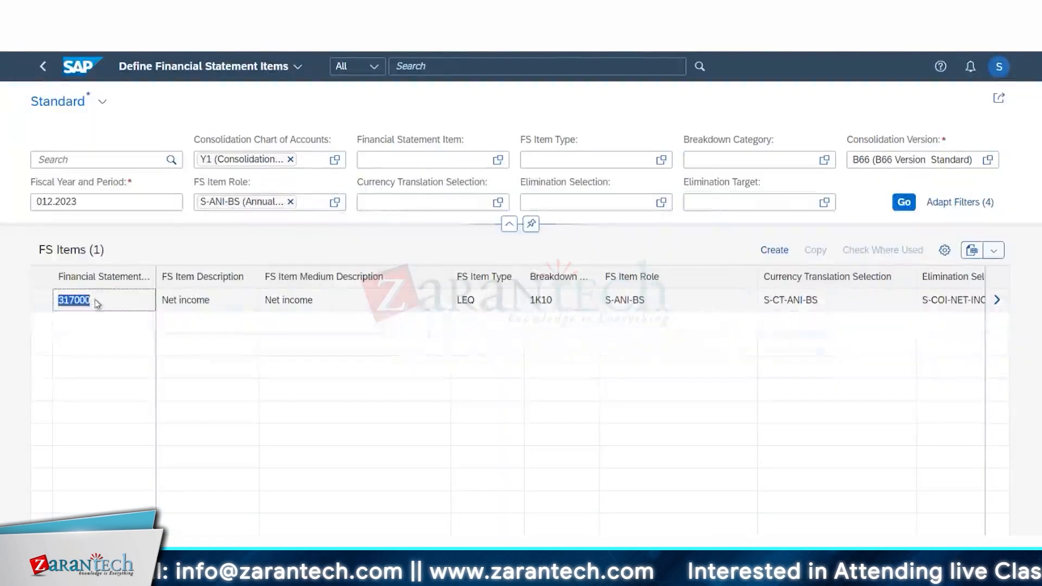
left_click_drag(93, 302, 51, 301)
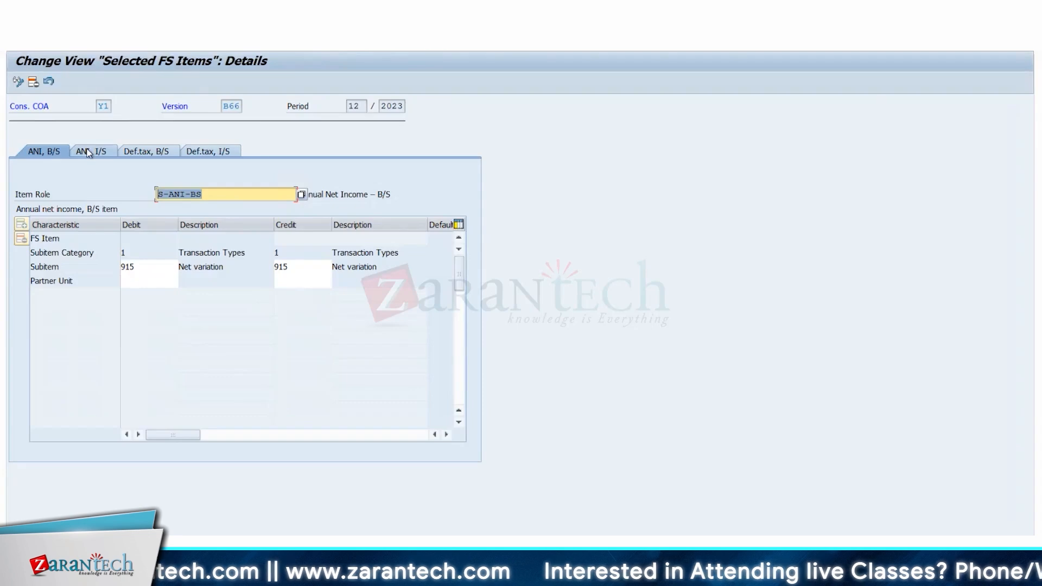
Step: Display the annual net income I/S settings, and filter the financial statement items by FS item role S-ANI-PL
left_click(89, 152)
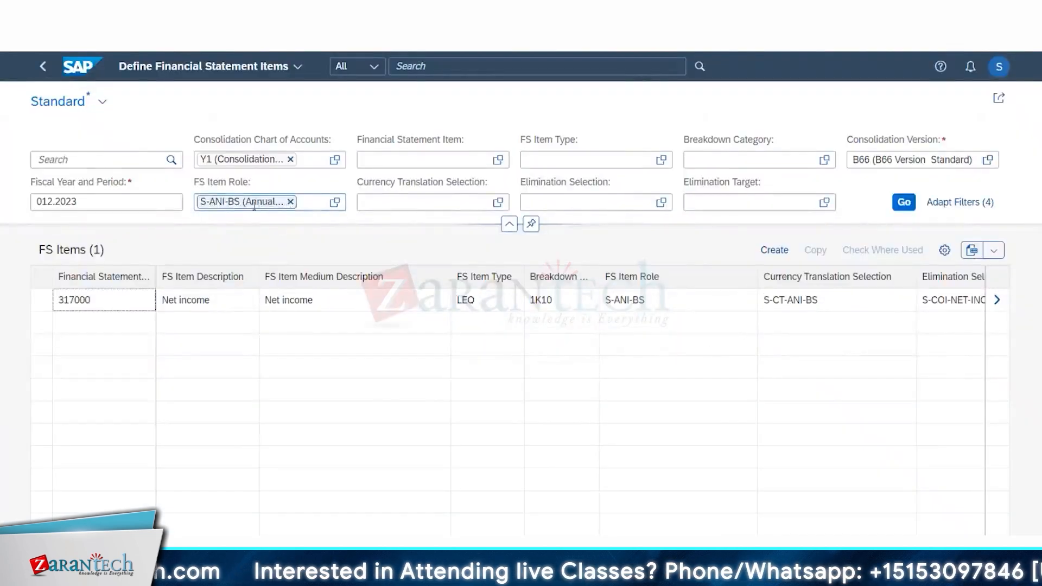
left_click(254, 205)
key("BackSpace")
type("S-ANI-PL")
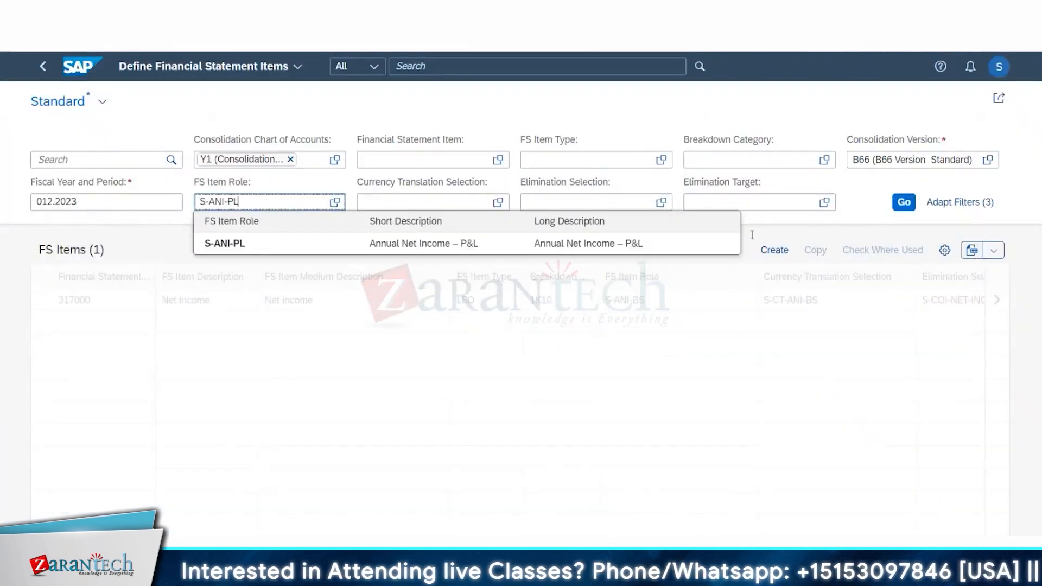
key("Return")
left_click(81, 300)
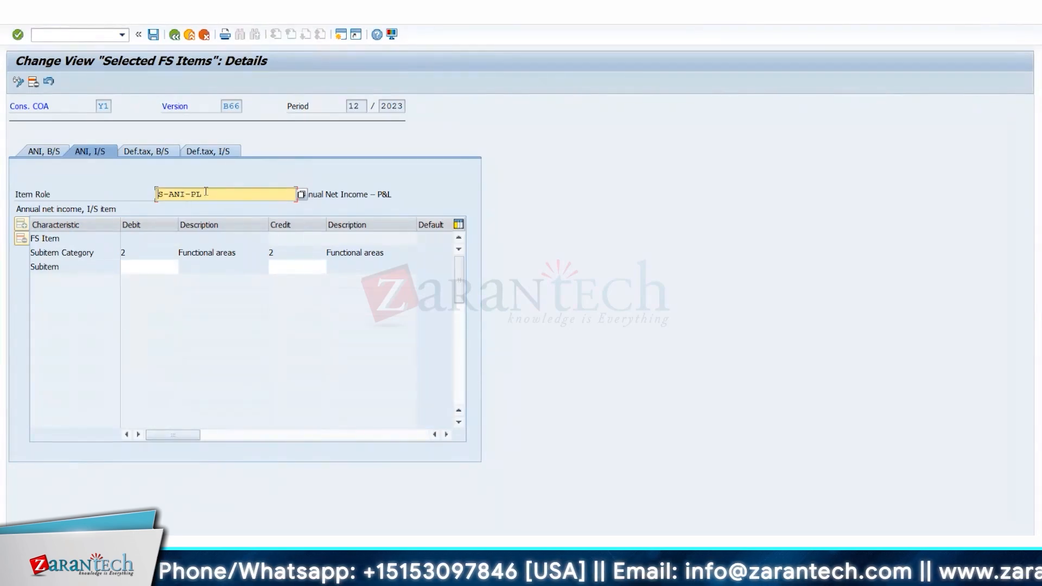
Step: Review the item roles for annual net income in the income statement and balance sheet settings
left_click_drag(205, 194, 185, 194)
left_click(37, 151)
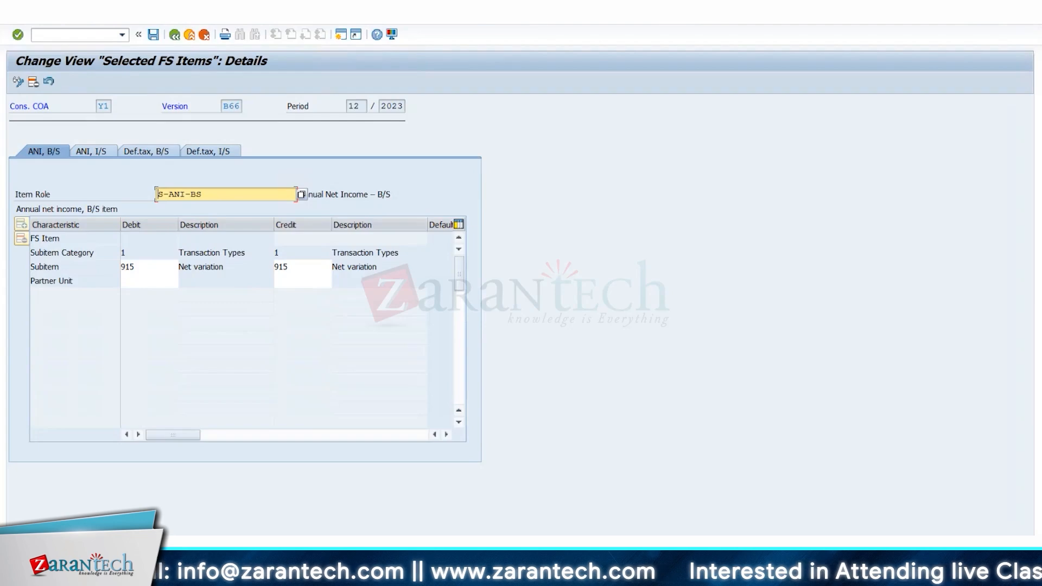
left_click(216, 573)
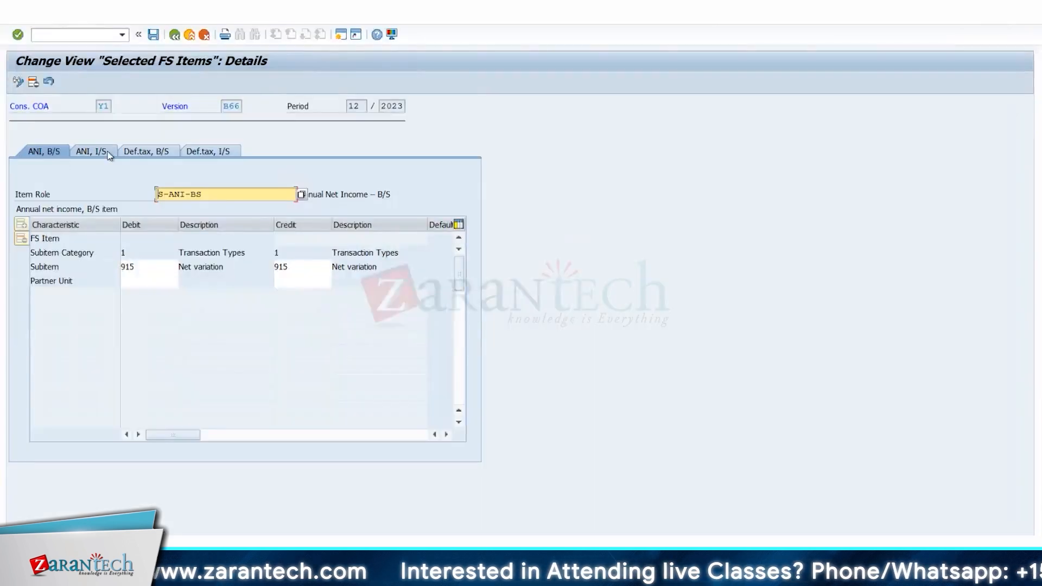
left_click(109, 156)
left_click(34, 153)
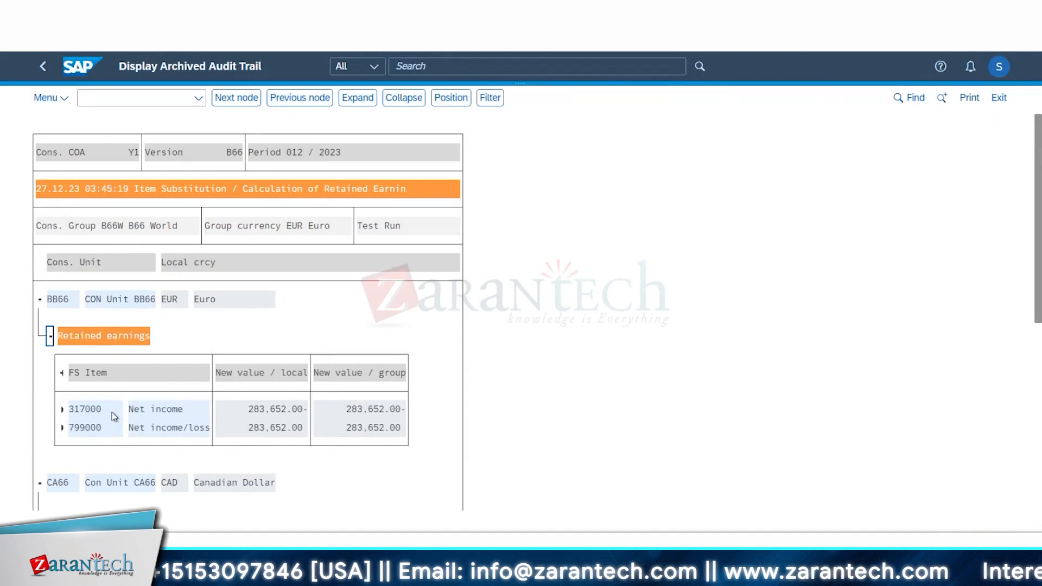
Step: Examine the net income postings on FS items 317000 and 799000 for unit BB66 in the audit trail
left_click(78, 416)
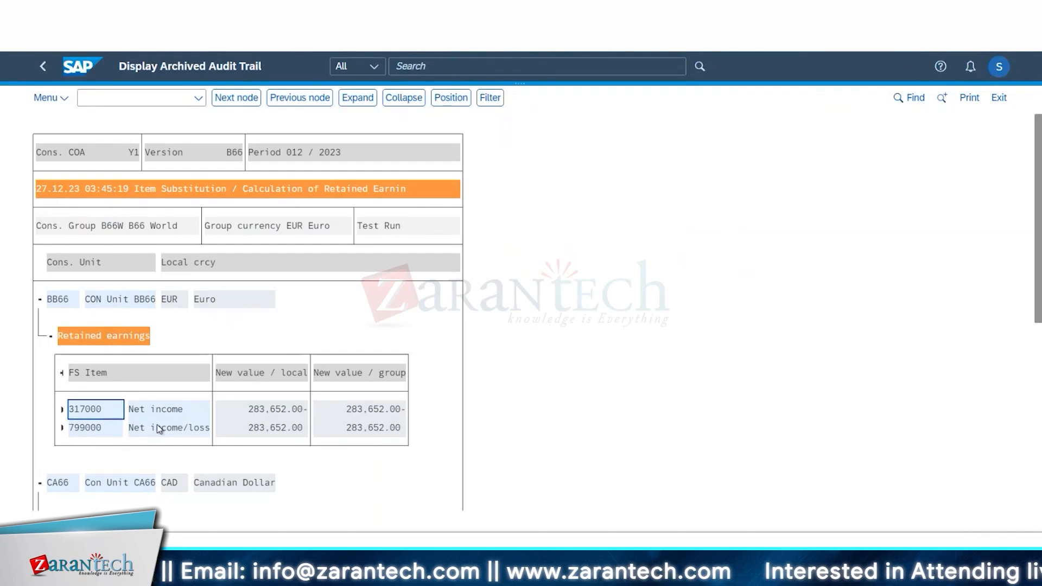
left_click(285, 431)
left_click(283, 412)
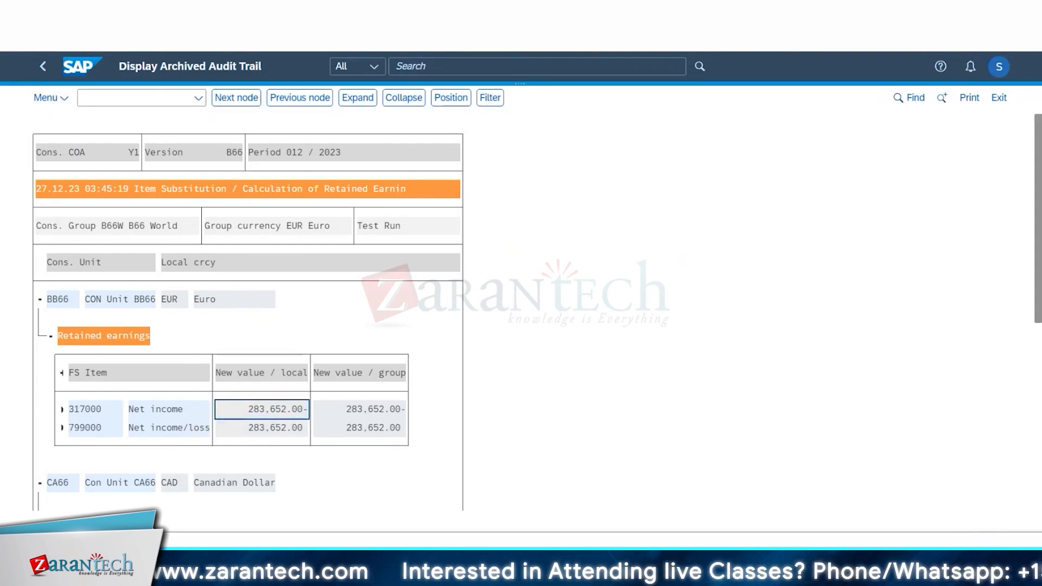
Step: Switch to SAP GUI and load the table ACDOCU in General Table Display
left_click(182, 562)
left_click(54, 34)
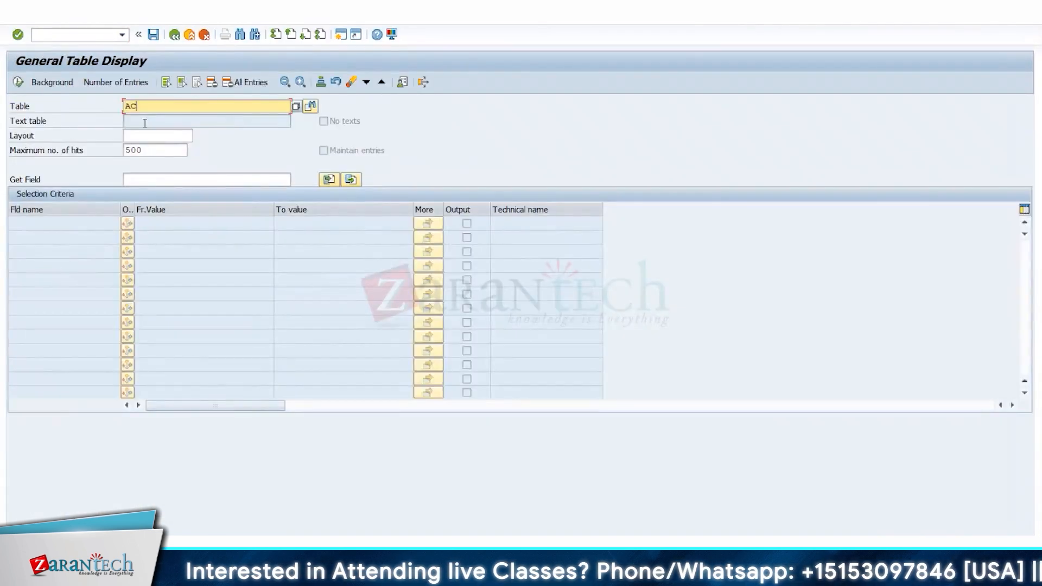
type("ACDOCU")
key("Return")
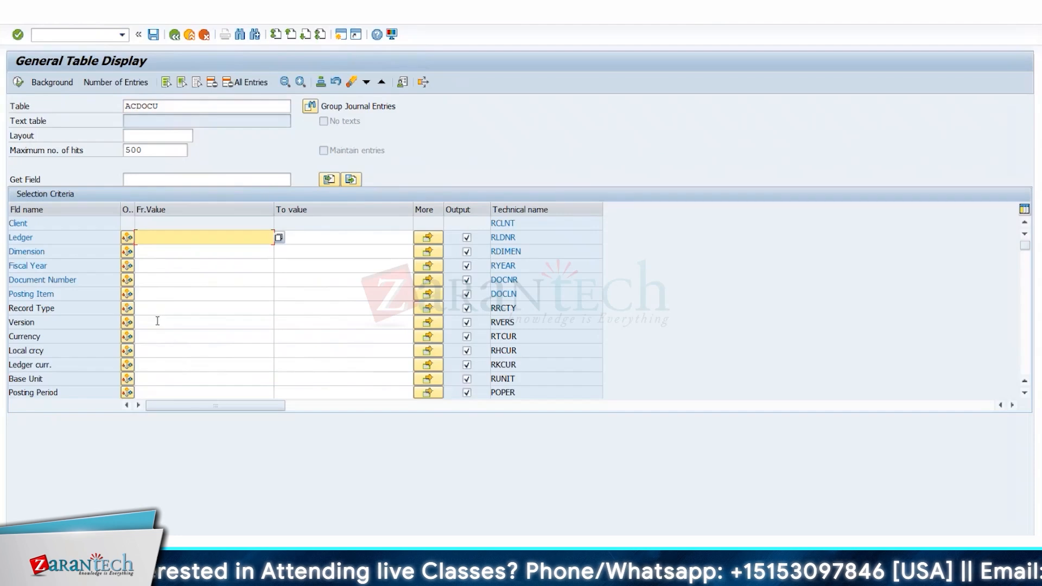
Step: Restrict the ACDOCU selection to version B66 and subitem category 2, Functional areas
left_click(160, 321)
type("006")
scroll(177, 349, "down", 3)
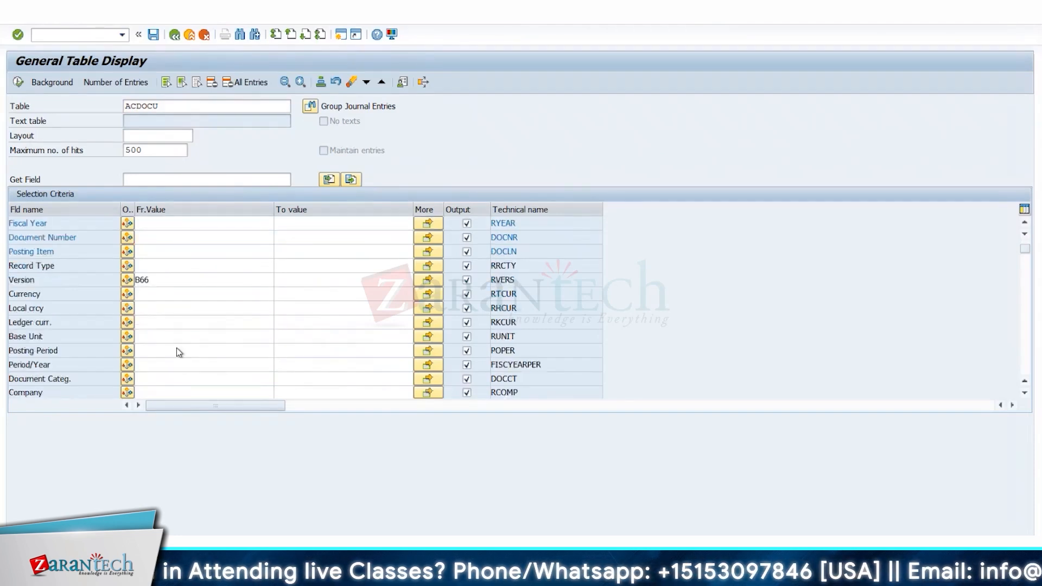
scroll(177, 349, "down", 3)
left_click(184, 280)
left_click(279, 281)
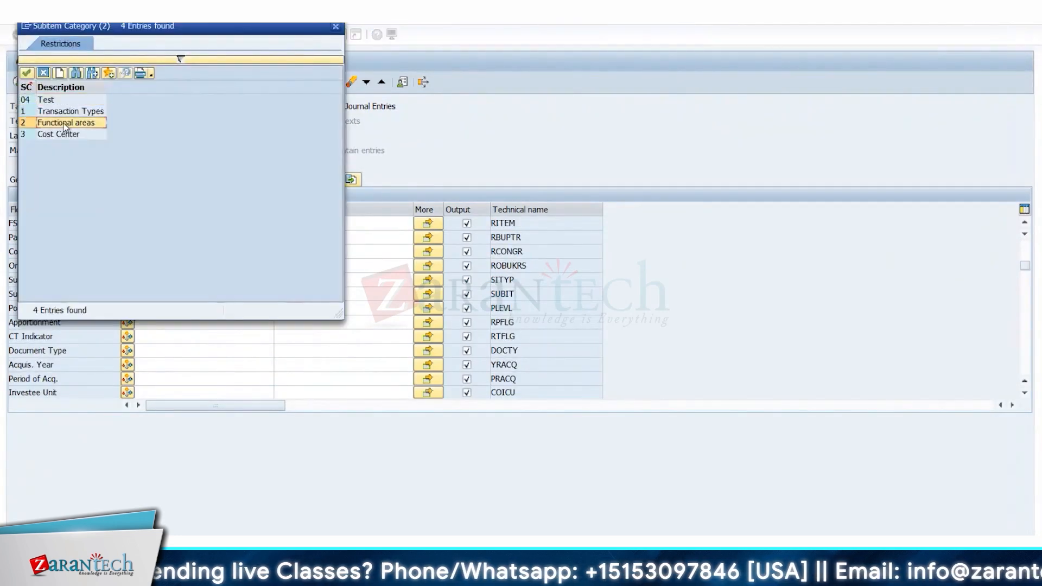
double_click(66, 124)
Step: Set the consolidation unit to BB66 and run the ACDOCU selection
scroll(167, 235, "up", 6)
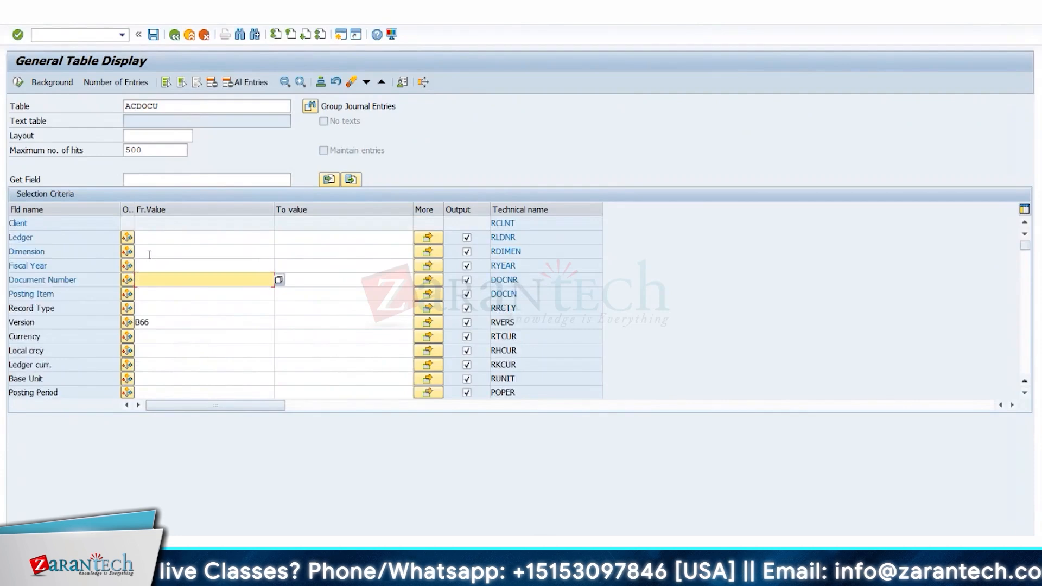
scroll(135, 310, "down", 4)
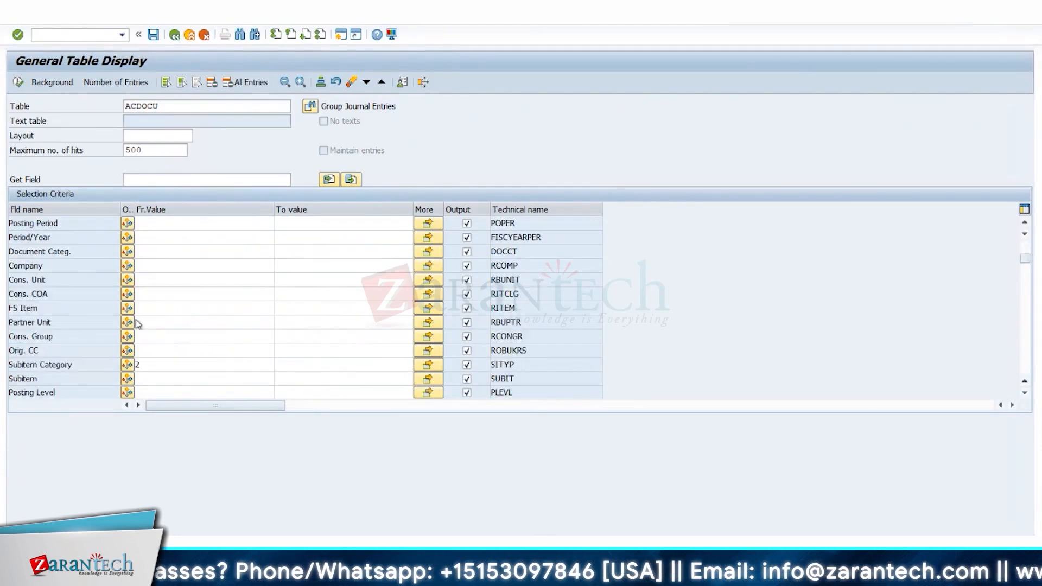
scroll(156, 235, "down", 1)
left_click(156, 237)
type("BB66")
key("F8")
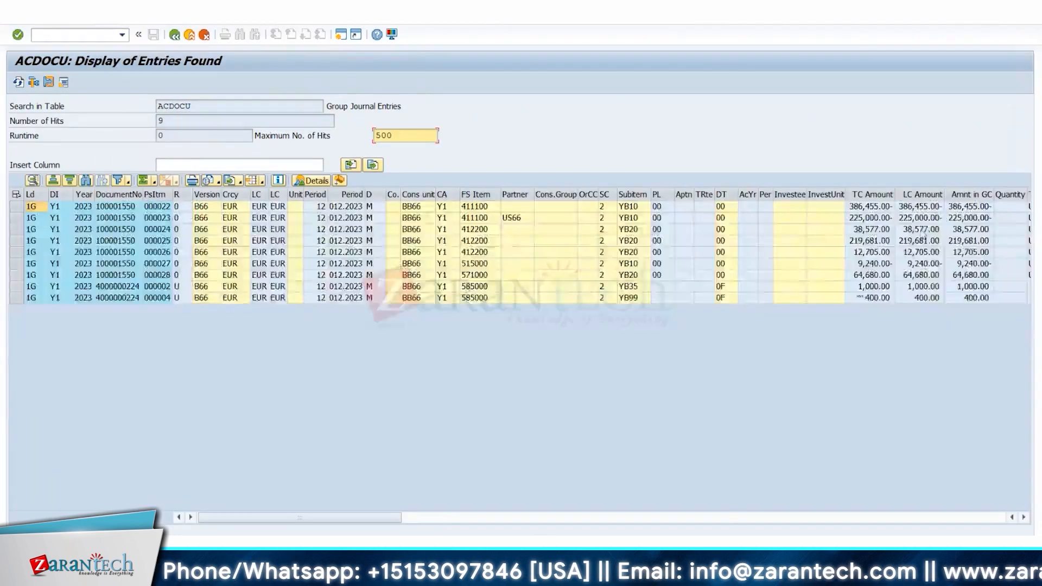
Step: Total the group currency amounts in the ACDOCU list and compare the sum with BB66's net income values in the audit trail
left_click(970, 194)
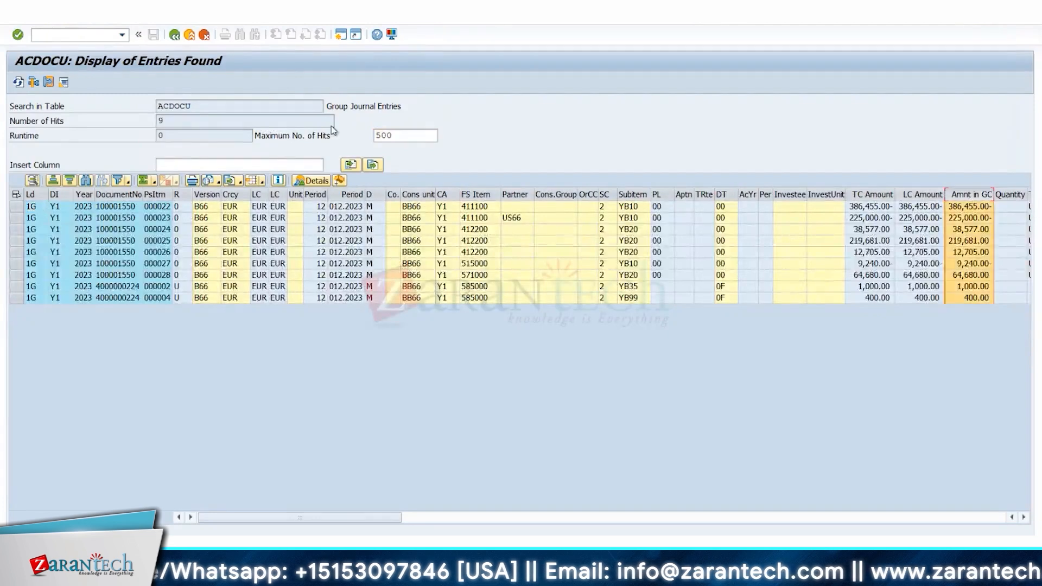
left_click(166, 180)
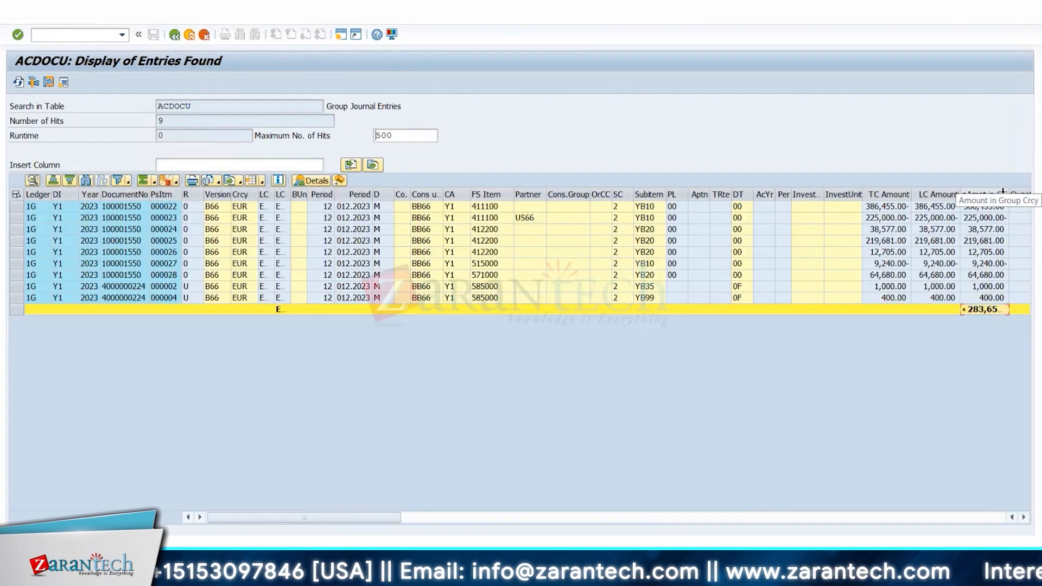
left_click_drag(1008, 192, 1025, 193)
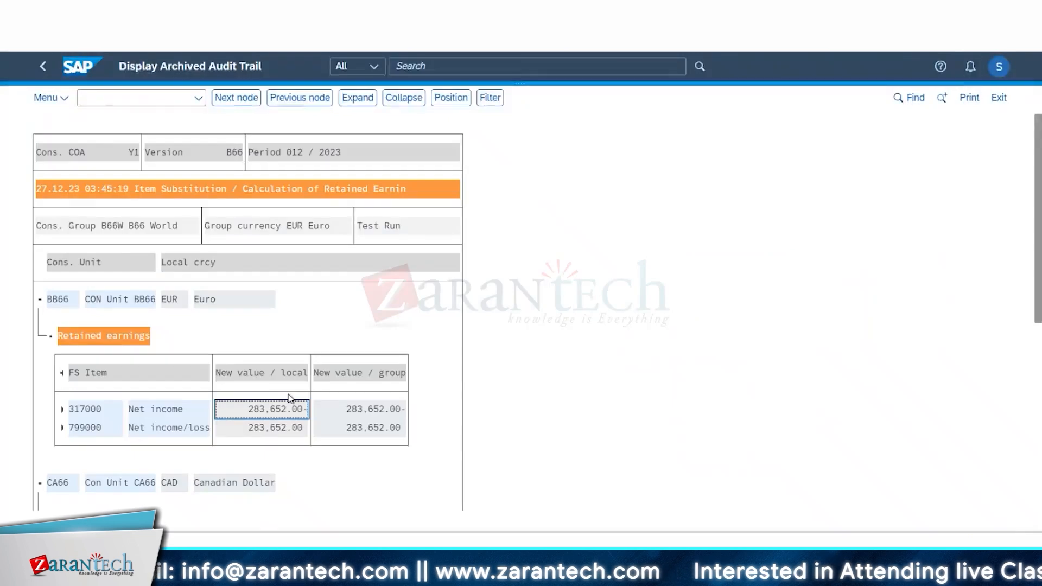
left_click(274, 429)
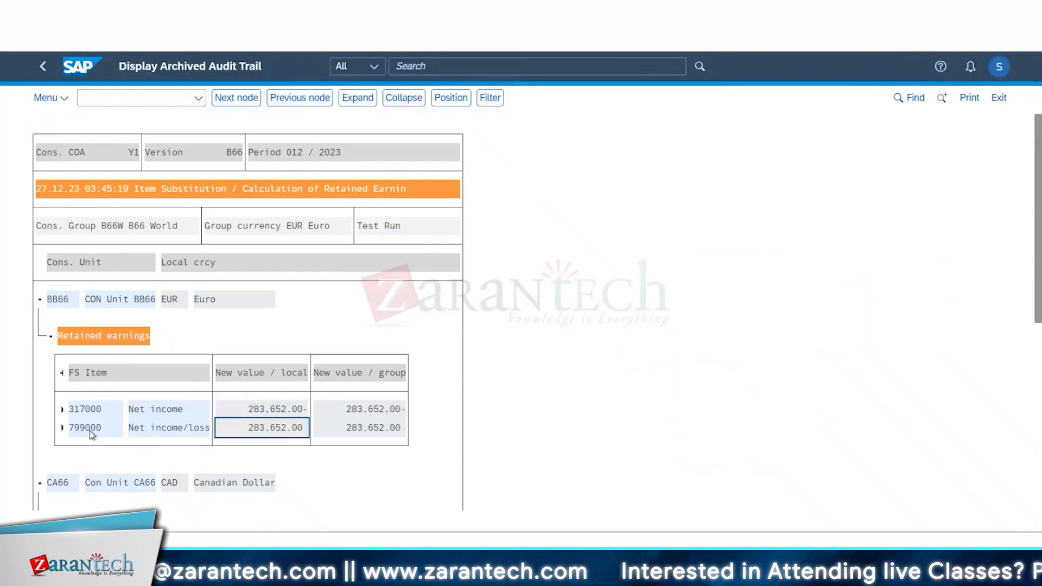
left_click(151, 412)
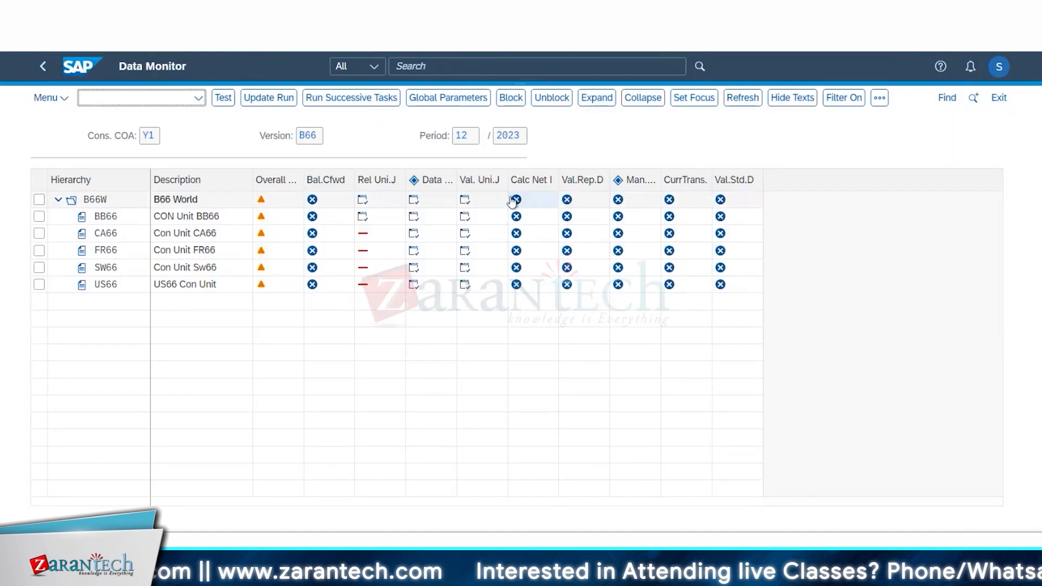
Step: Execute the net income calculation for group B66W as an update run in the Data Monitor
left_click(518, 201)
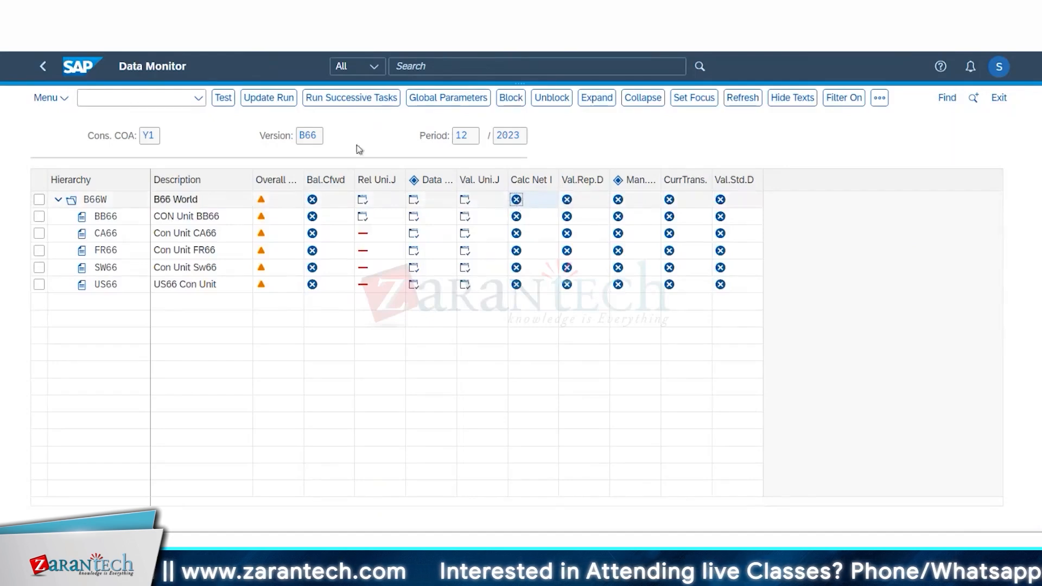
left_click(276, 99)
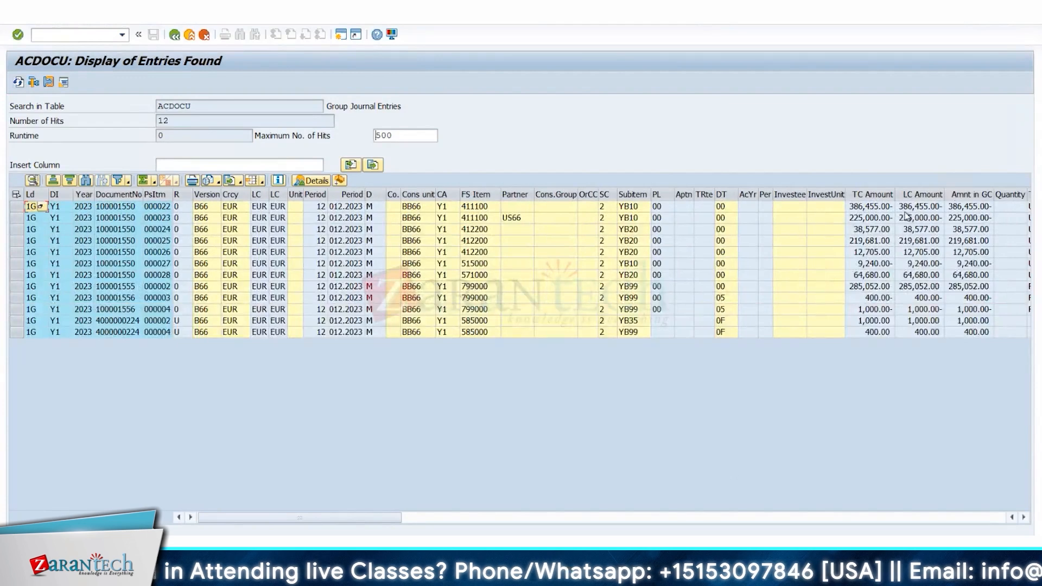
Step: Total the group currency amounts of the refreshed ACDOCU entries and check the real-time accounting documents against the net income documents
left_click(956, 195)
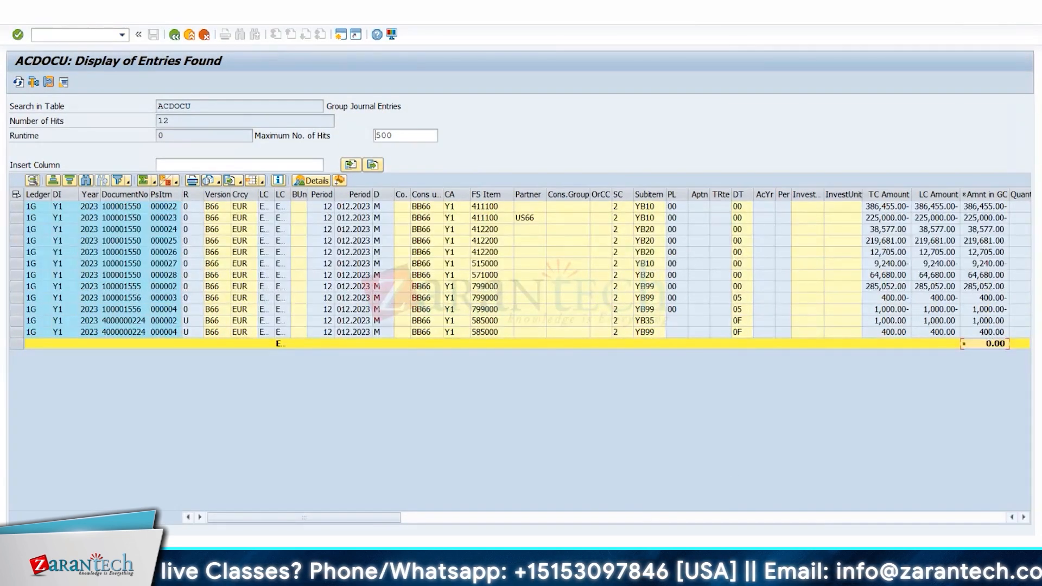
left_click(118, 323)
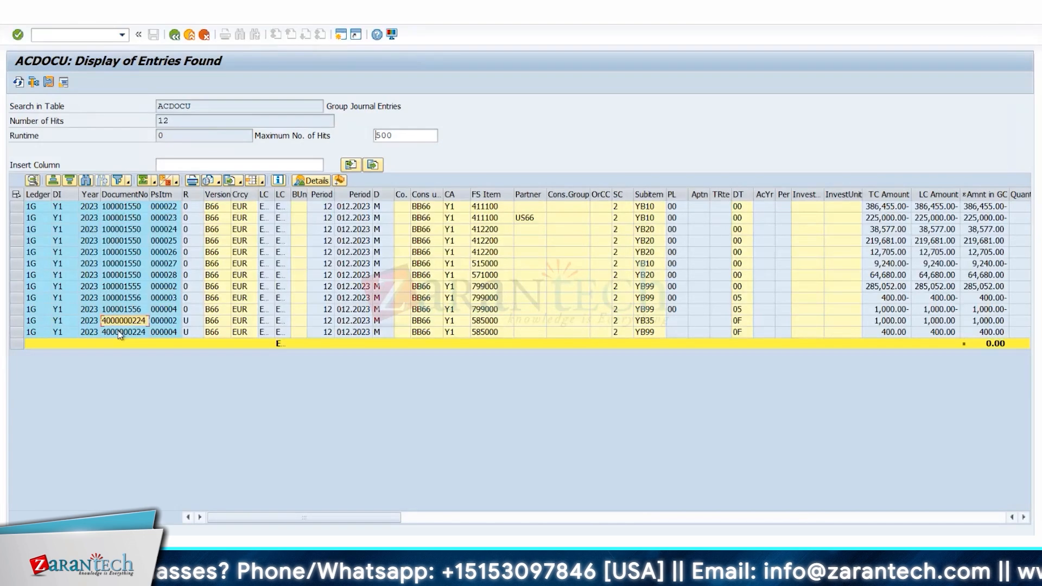
left_click(121, 332)
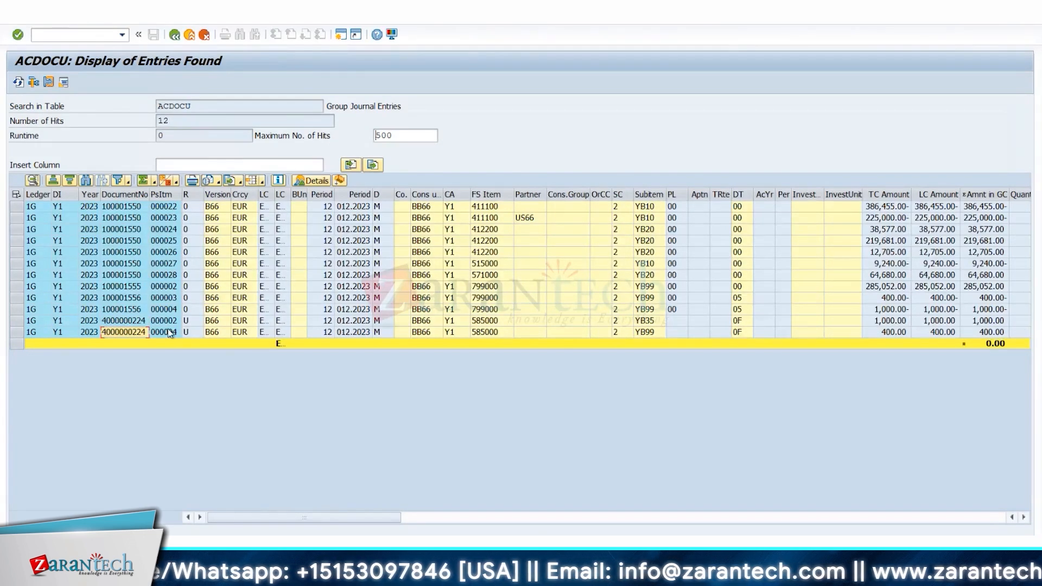
left_click(131, 310)
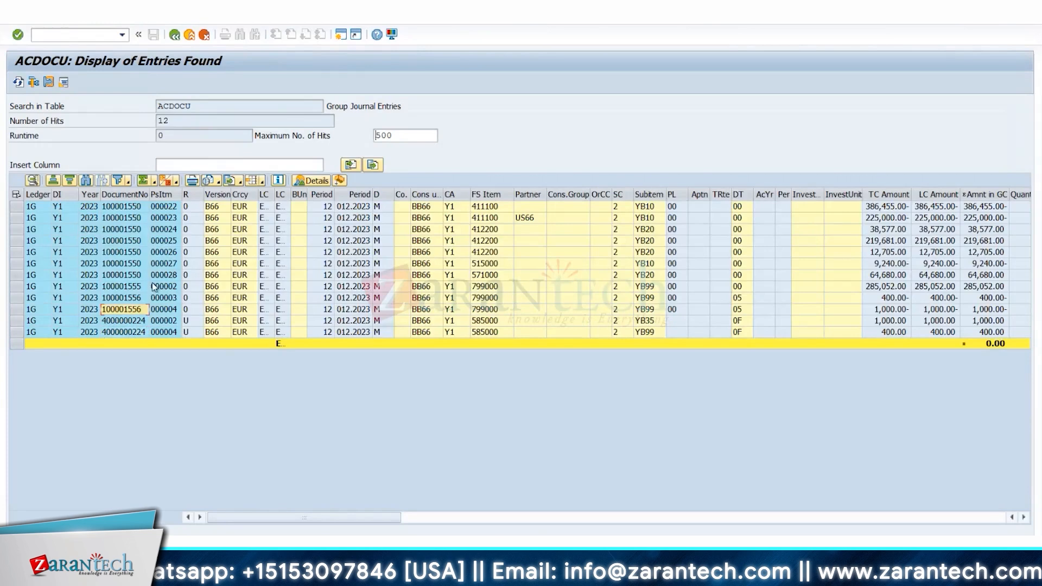
left_click(892, 289)
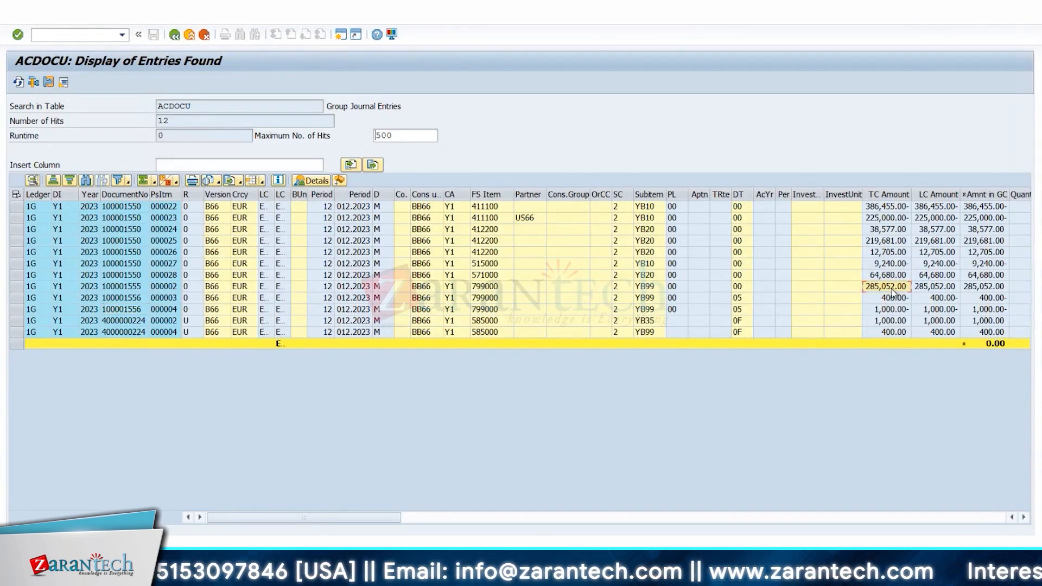
left_click(15, 287)
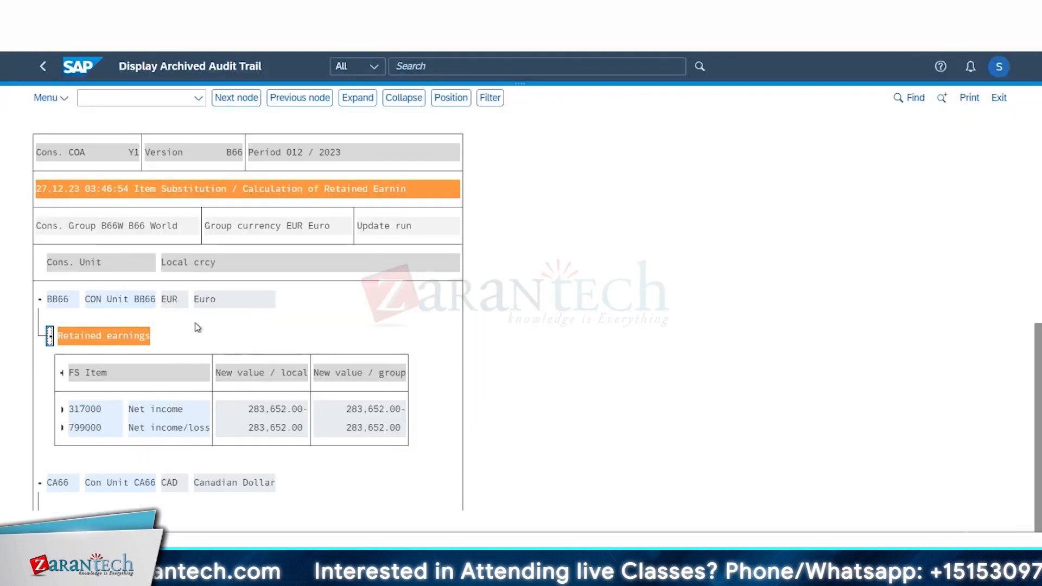
Step: Review the update run's audit trail and highlight the three ACDOCU entries on FS item 799000
scroll(197, 327, "down", 5)
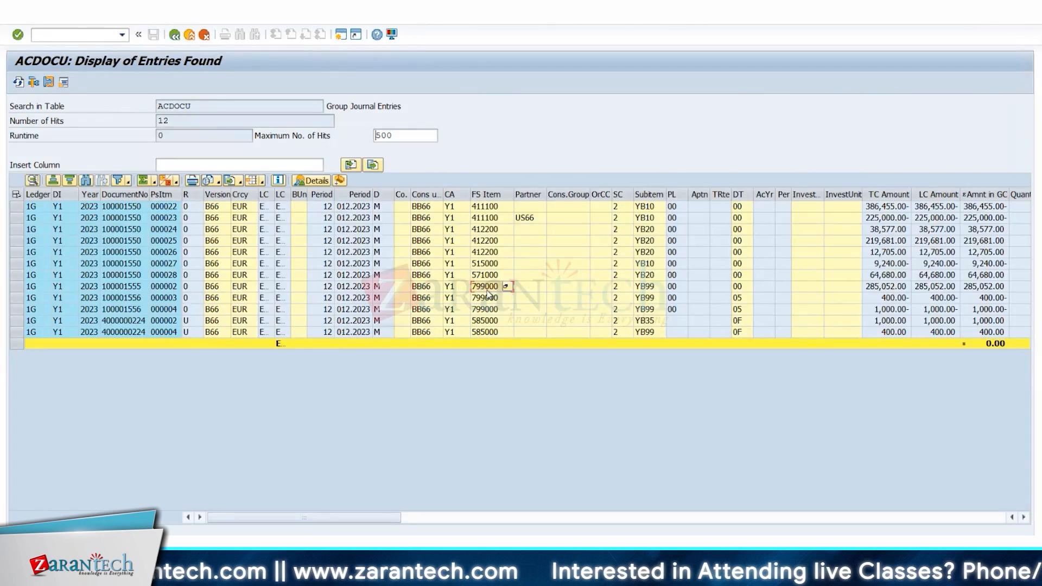
left_click_drag(487, 294, 487, 313)
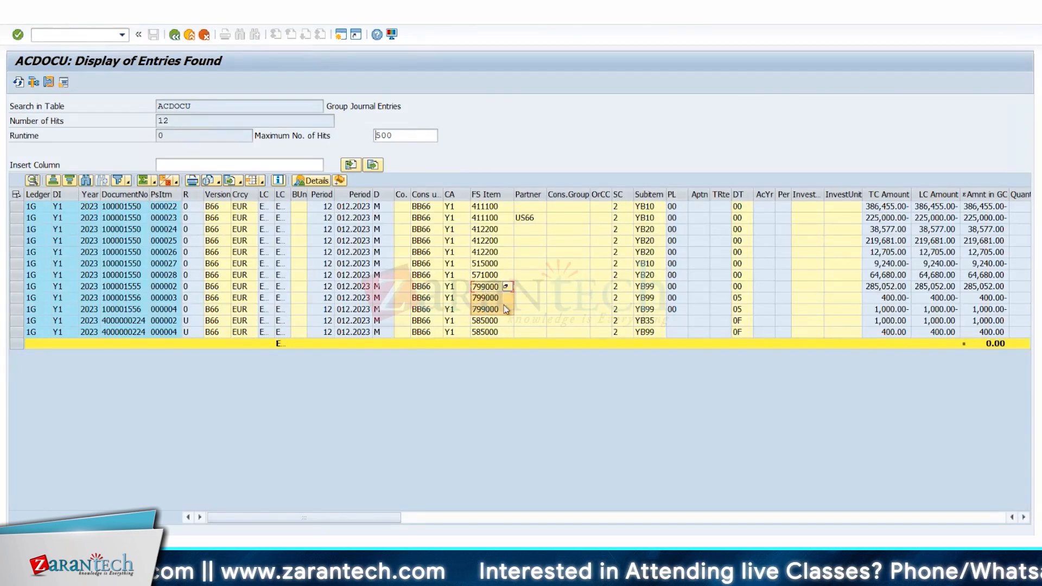
left_click(886, 286)
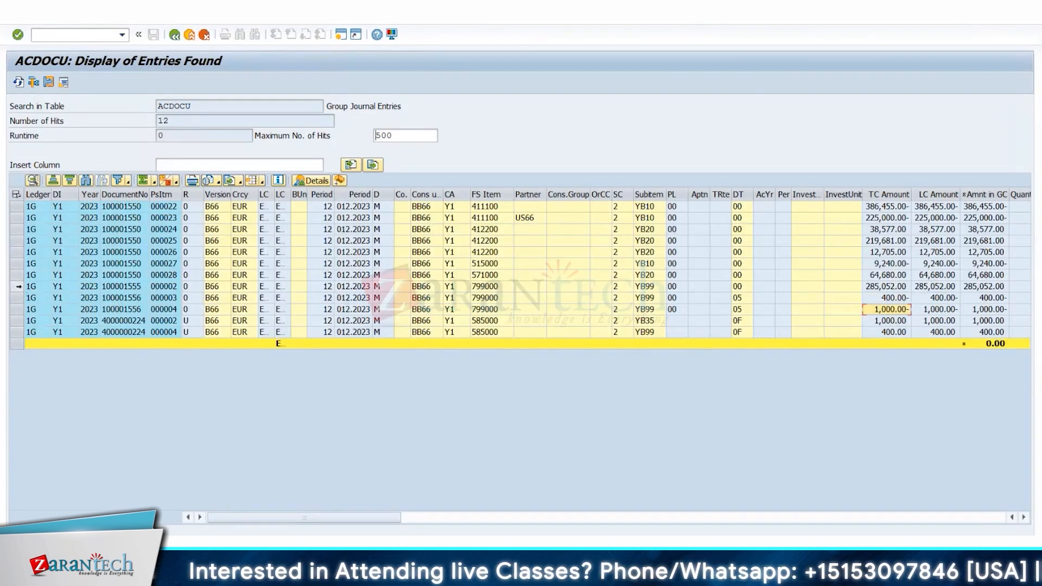
left_click(17, 286)
left_click(16, 309, "ctrl")
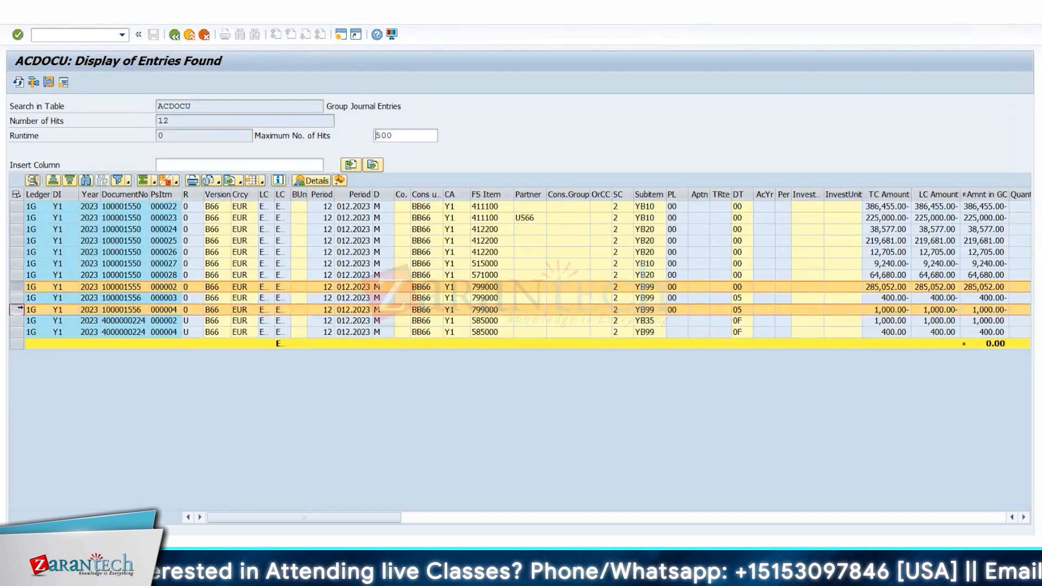
left_click(18, 309, "ctrl")
left_click(16, 298, "ctrl")
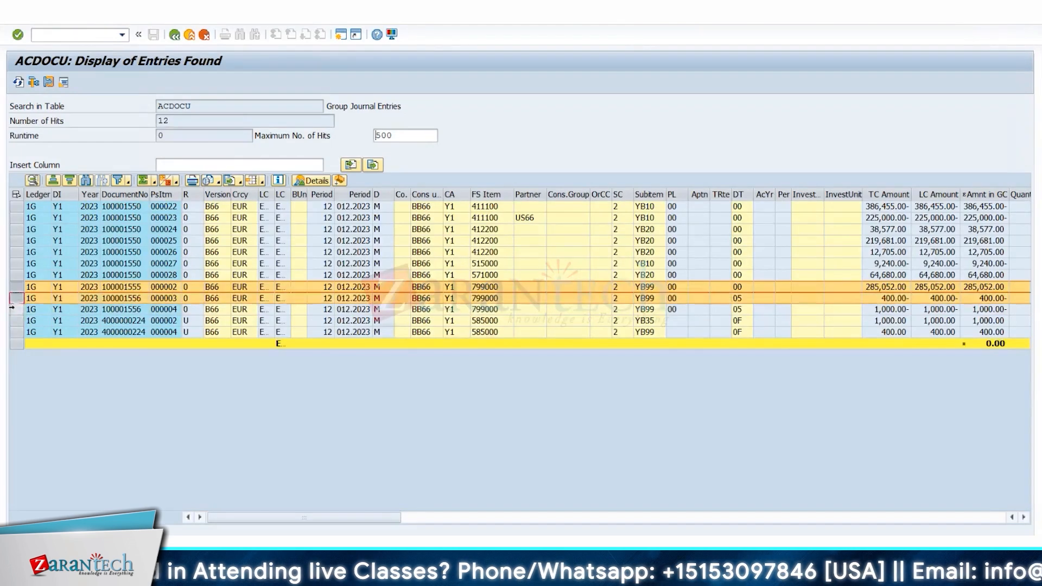
left_click(16, 309, "ctrl")
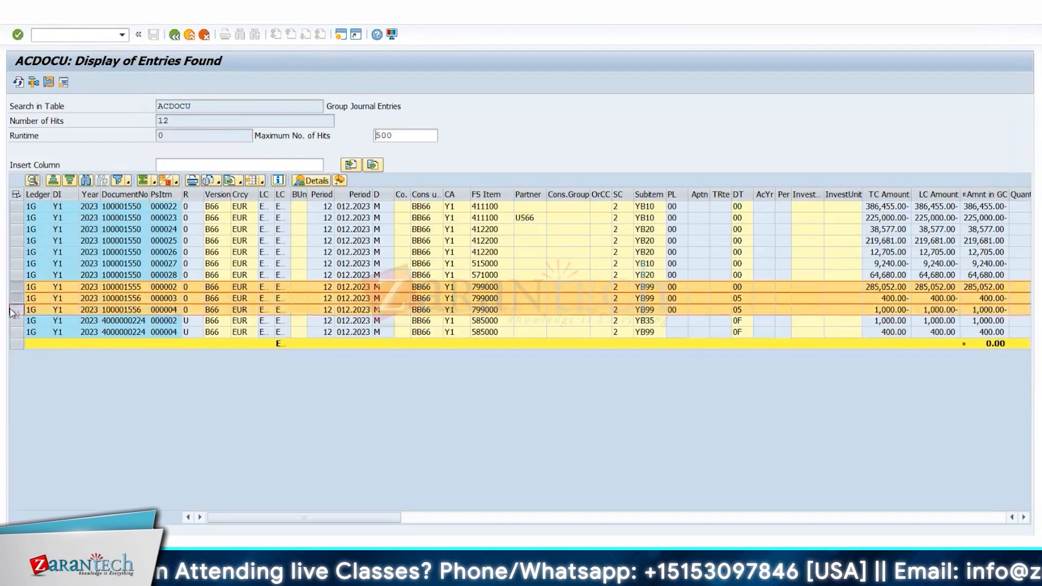
Step: Look up the meaning of document type 05 in the list of document types
left_click(740, 301)
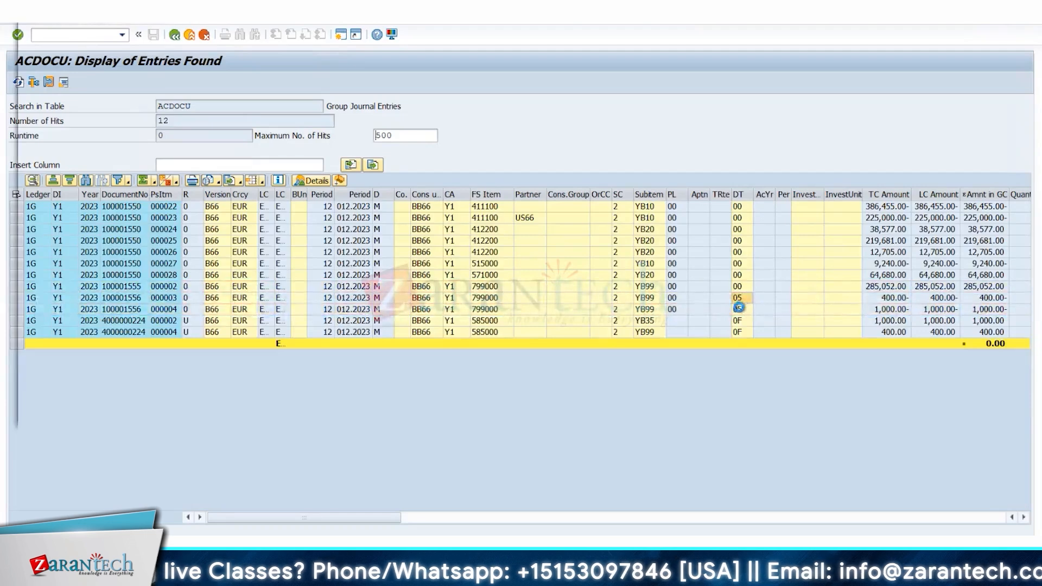
key("F4")
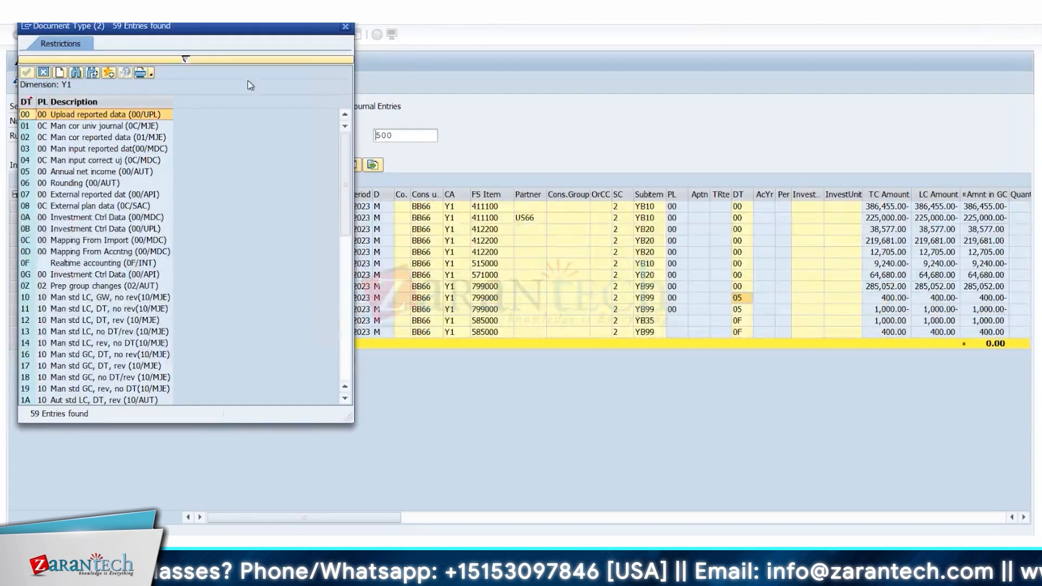
left_click(346, 28)
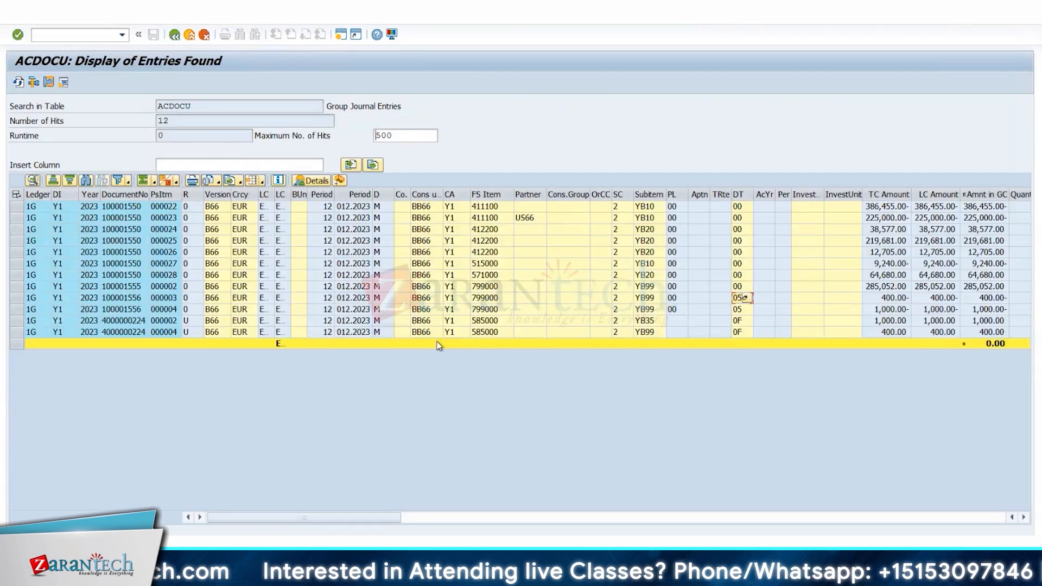
Step: Examine the PC4R profit centre assignments of the uploaded entries and locate the matching postings on FS item 799000
left_click(442, 517)
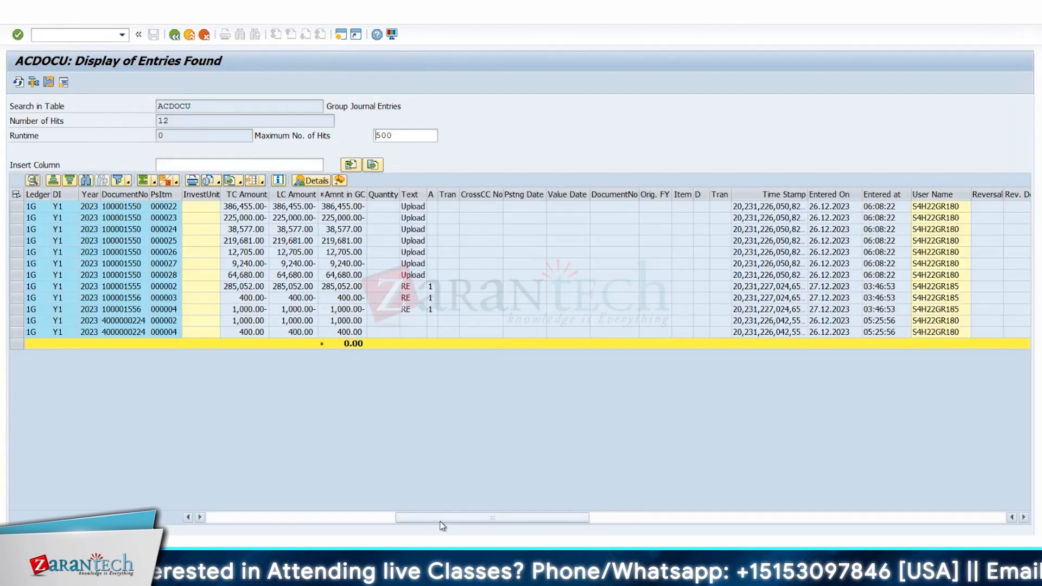
left_click(593, 517)
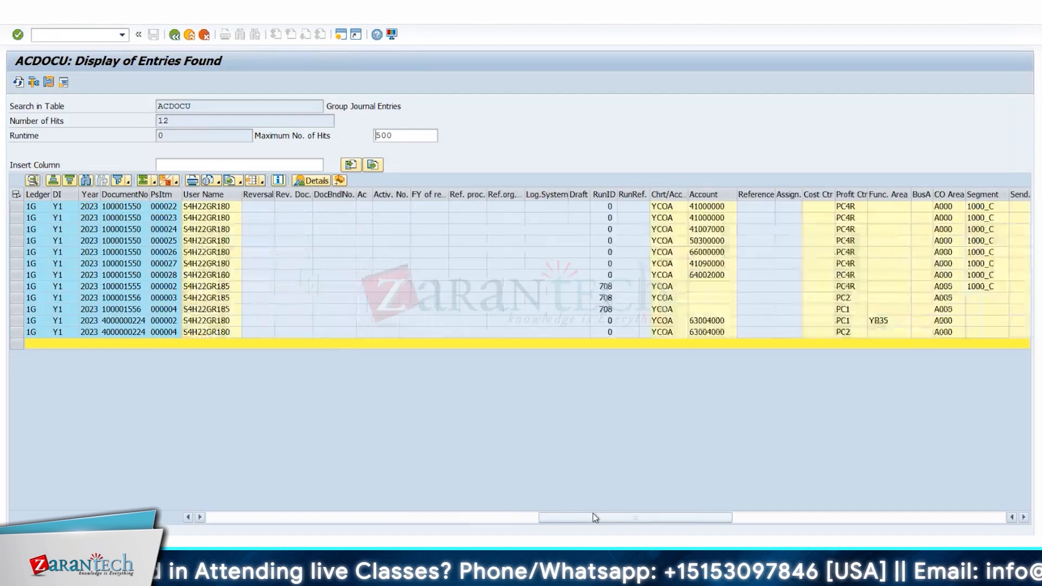
left_click_drag(846, 217, 852, 278)
left_click_drag(847, 206, 850, 291)
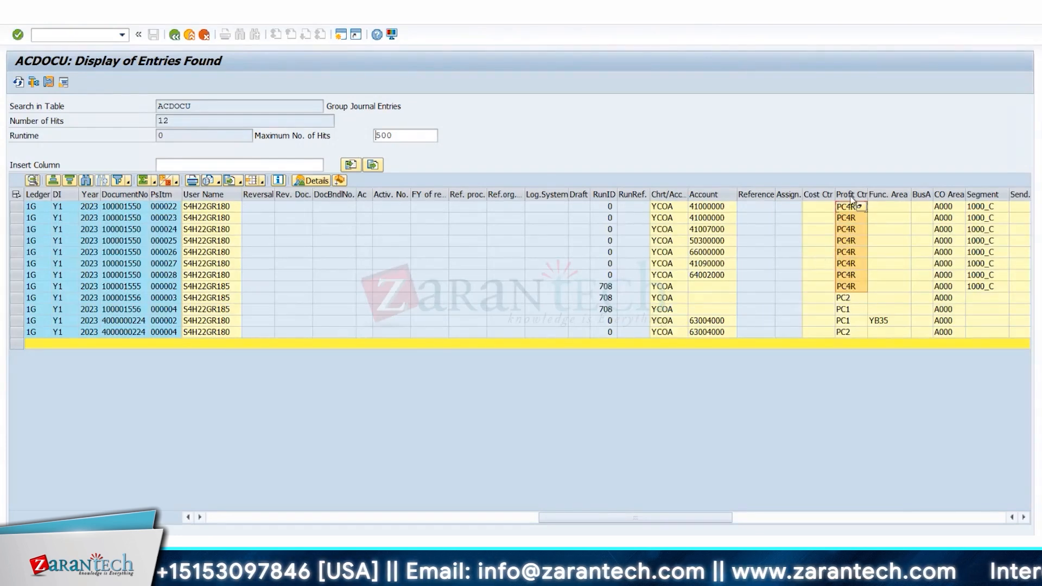
left_click_drag(547, 520, 284, 515)
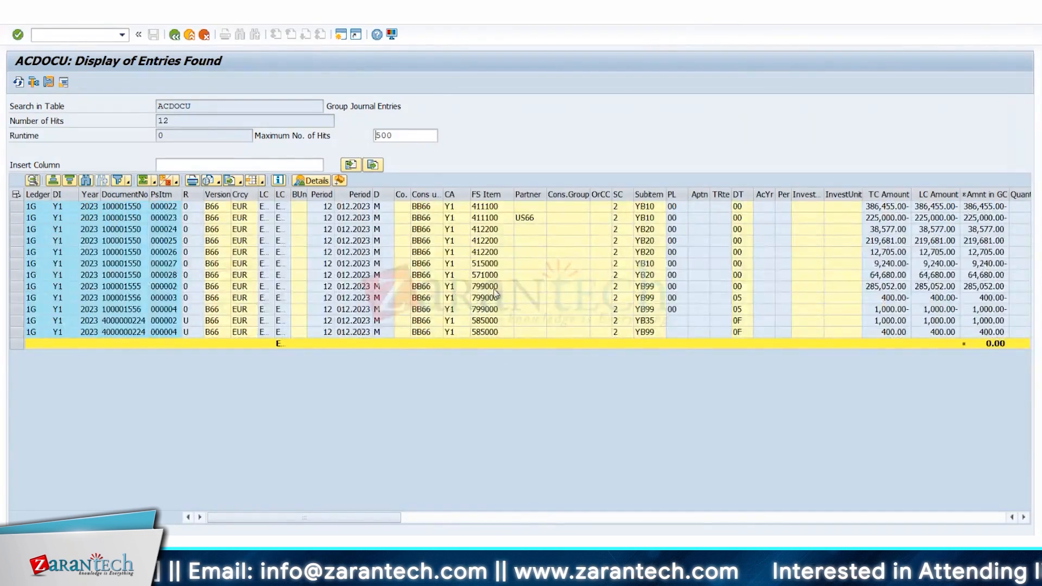
left_click_drag(484, 286, 495, 312)
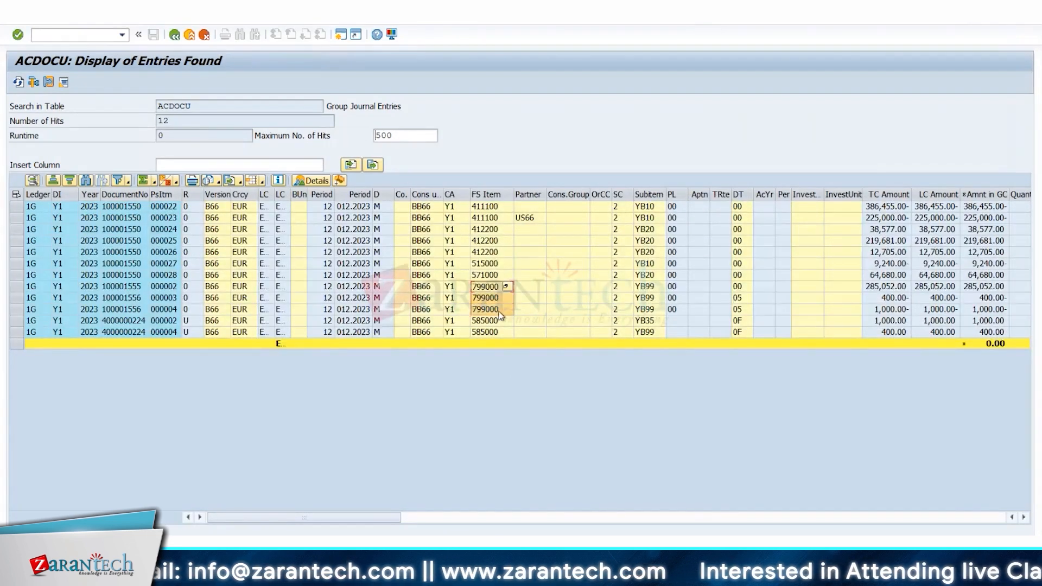
Step: Compare the profit centres PC4R, PC1 and PC2 of the source entries with those of the net income postings
left_click_drag(392, 520, 754, 529)
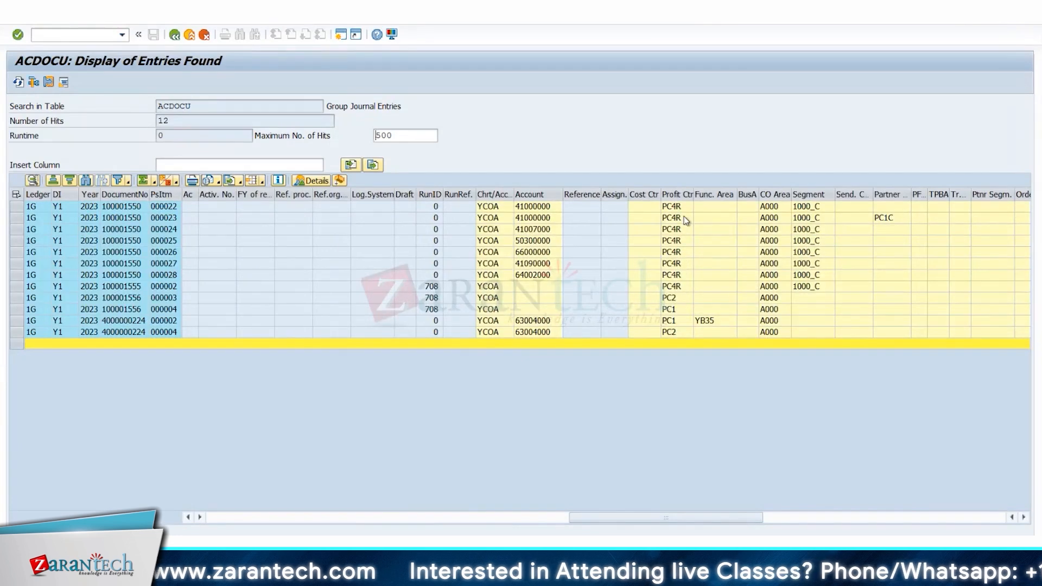
left_click_drag(676, 207, 674, 271)
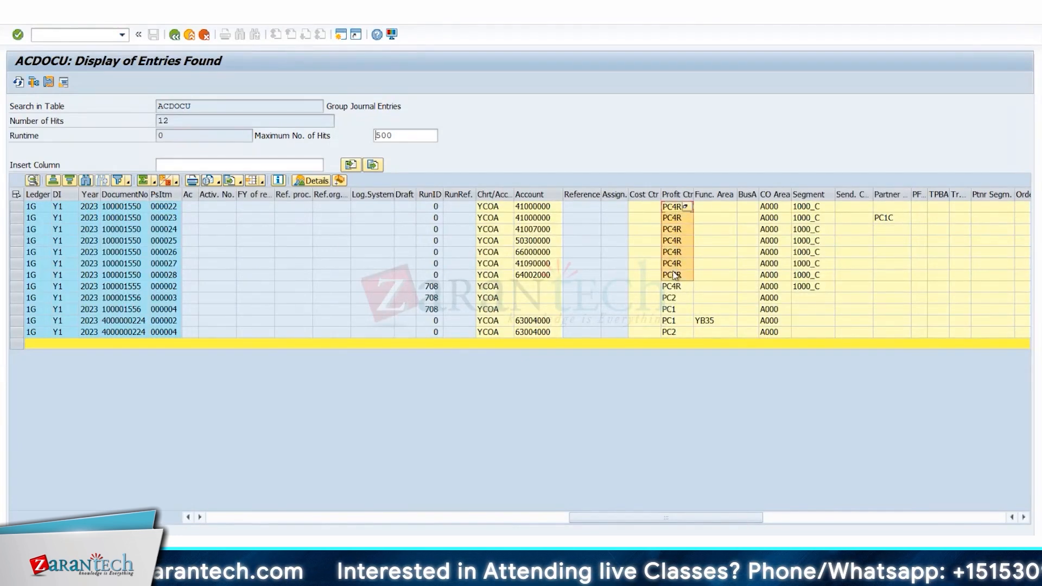
left_click(671, 286)
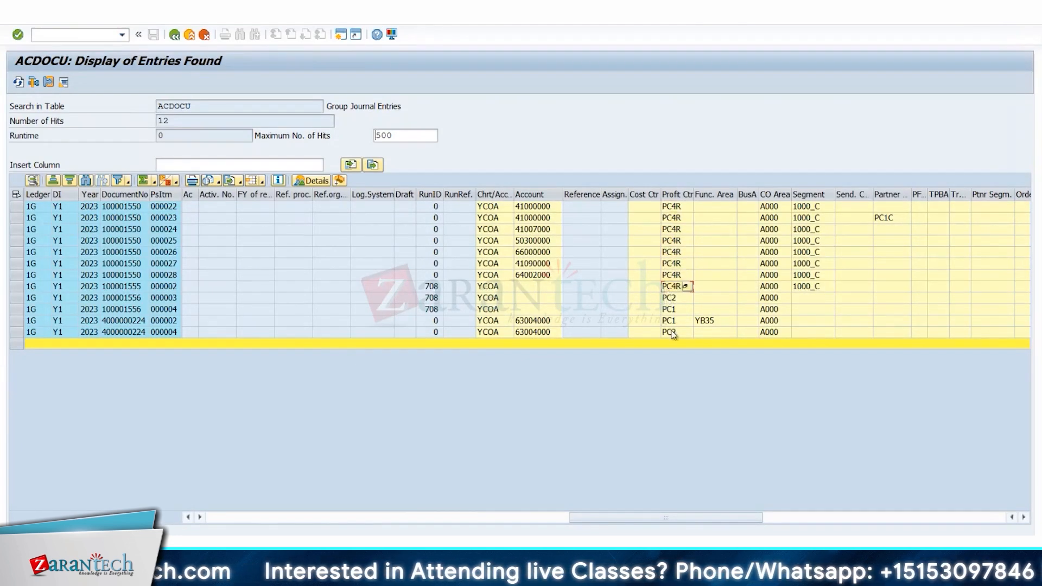
left_click(674, 321)
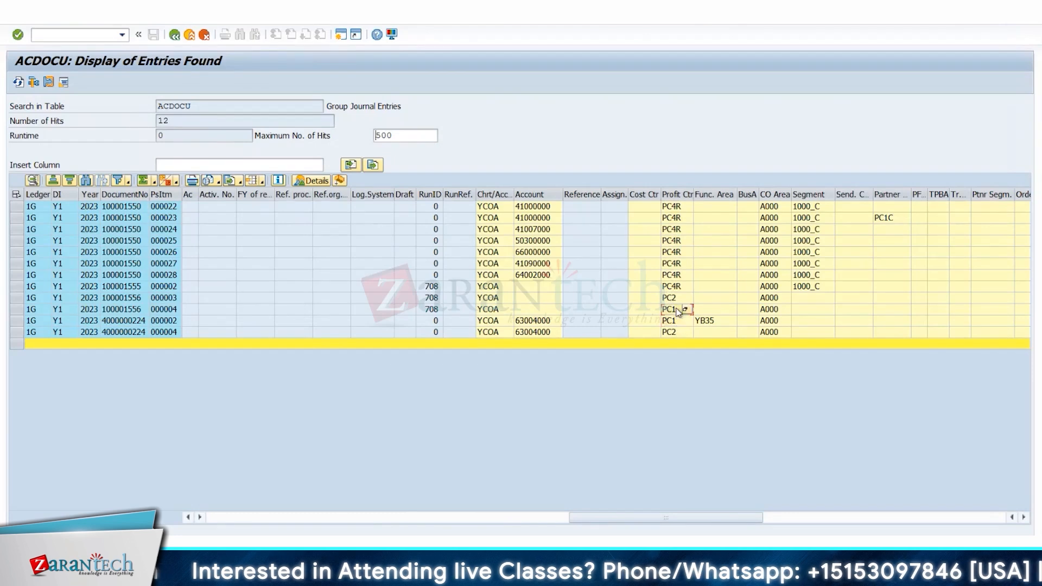
left_click(676, 333)
left_click(680, 300)
Step: Check the group currency amounts of the PC1 and PC2 source entries against their net income postings
left_click_drag(690, 517, 525, 517)
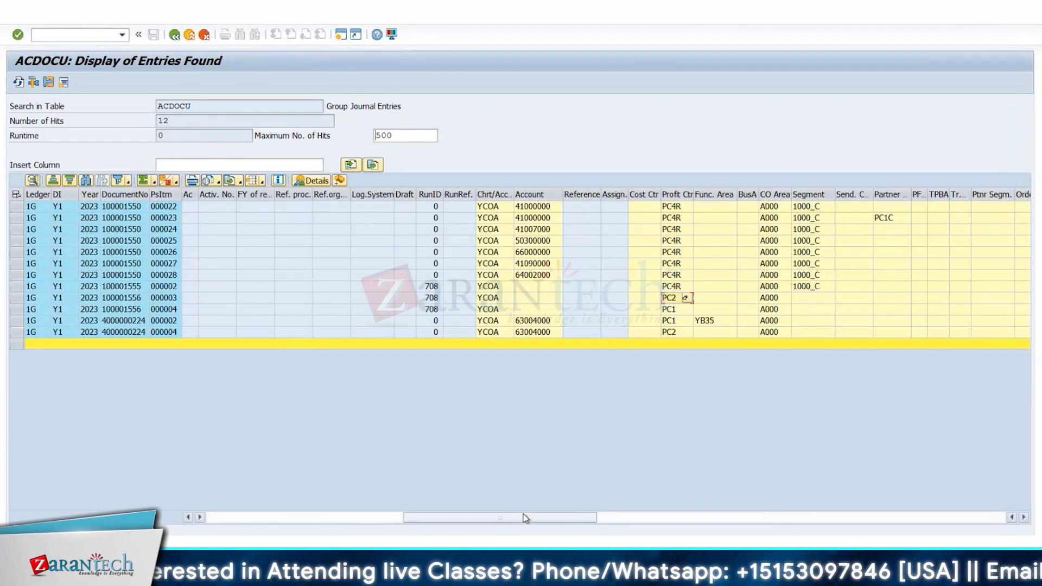
left_click(311, 334)
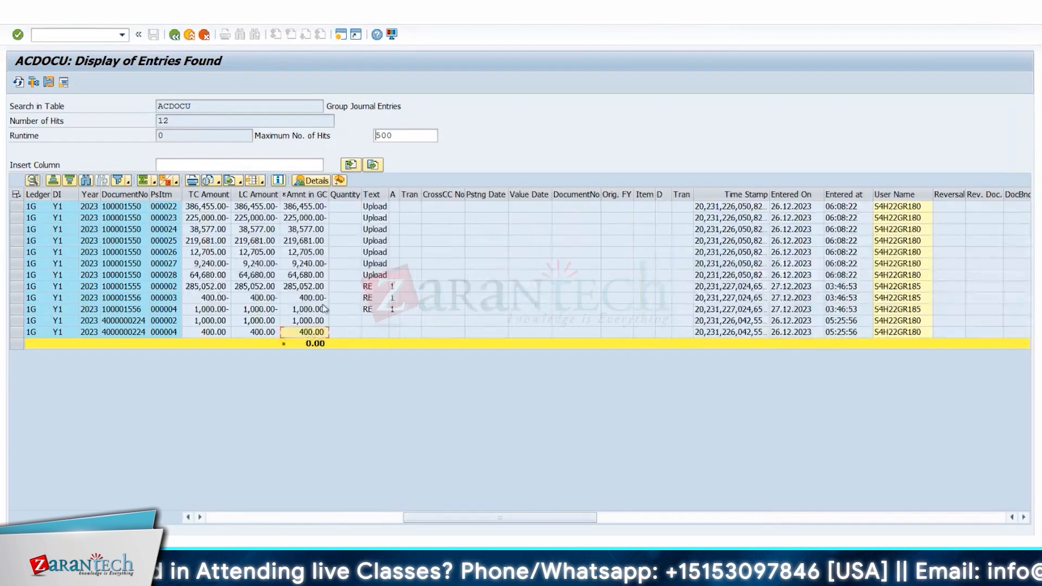
left_click(314, 320)
left_click(312, 309)
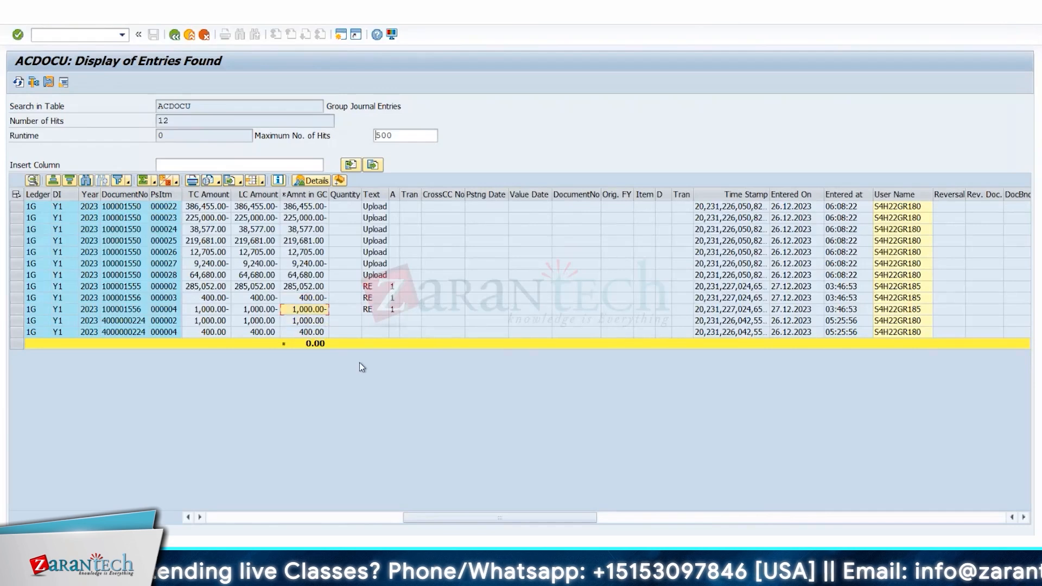
left_click_drag(574, 517, 662, 529)
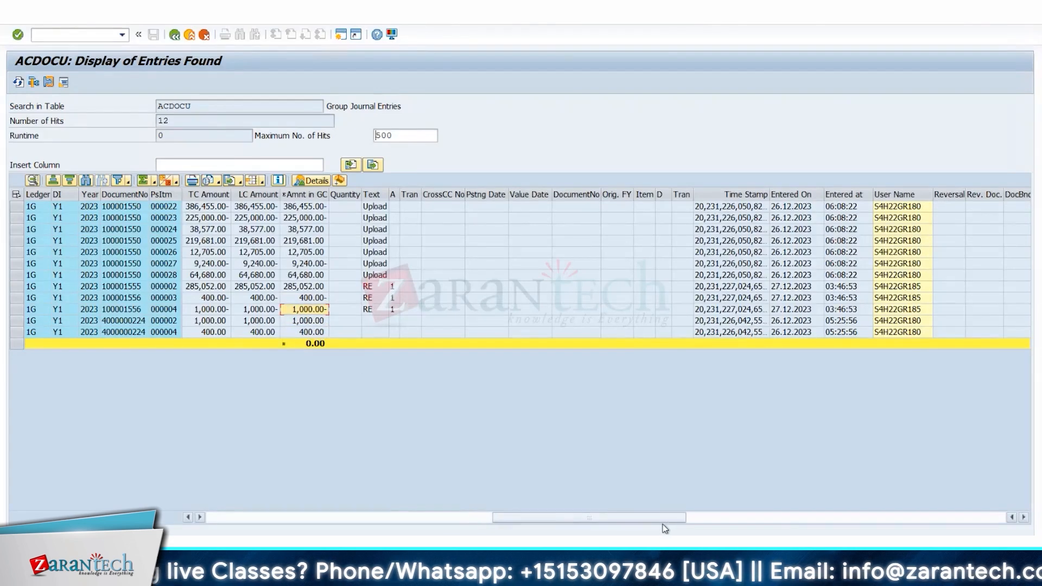
Step: Examine the cost centre and profit centre assignments of the uploaded and net income entries
left_click_drag(764, 522, 669, 520)
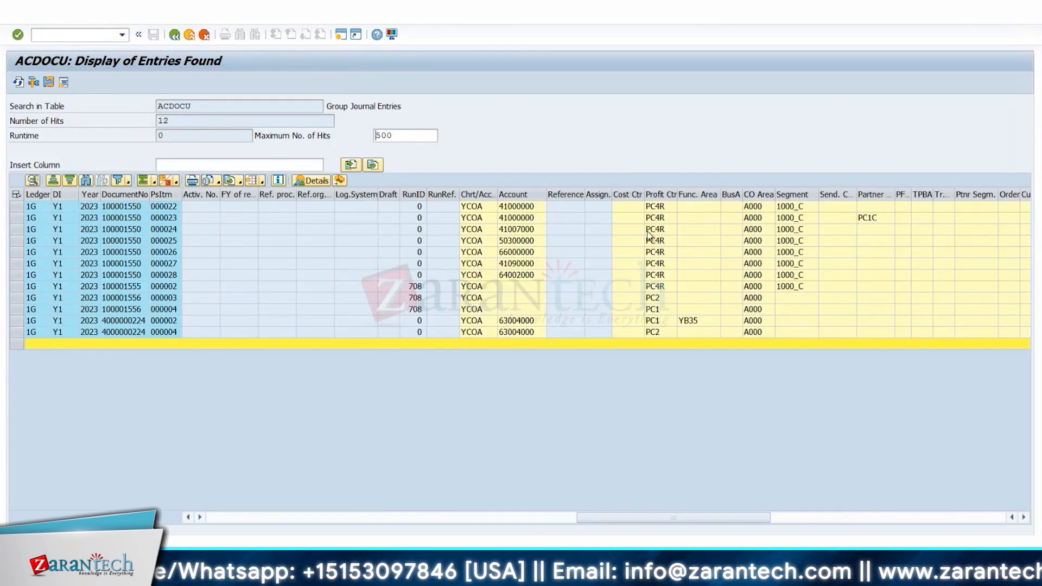
left_click(627, 207)
left_click_drag(617, 217, 624, 334)
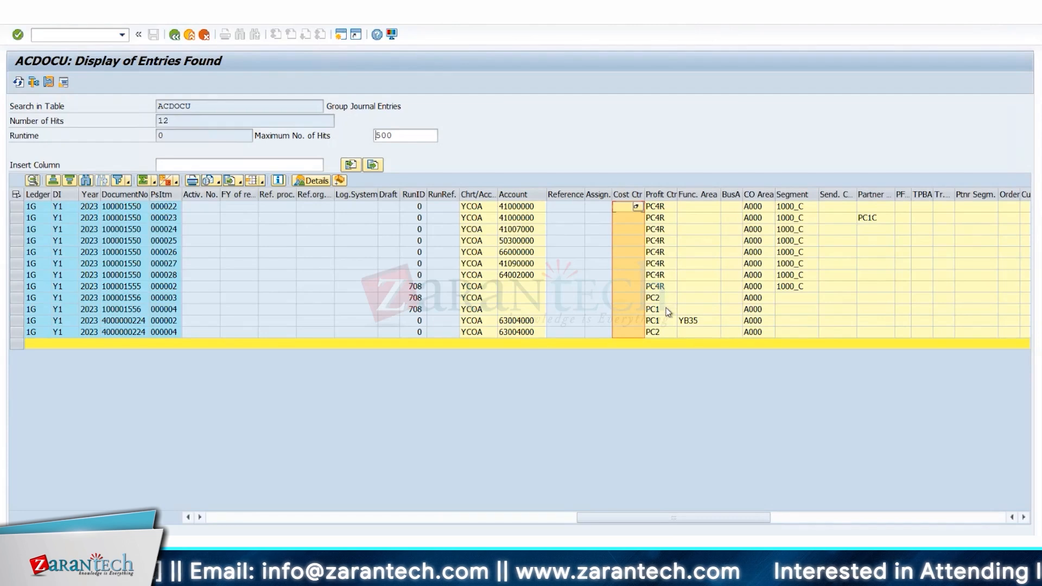
left_click(661, 286)
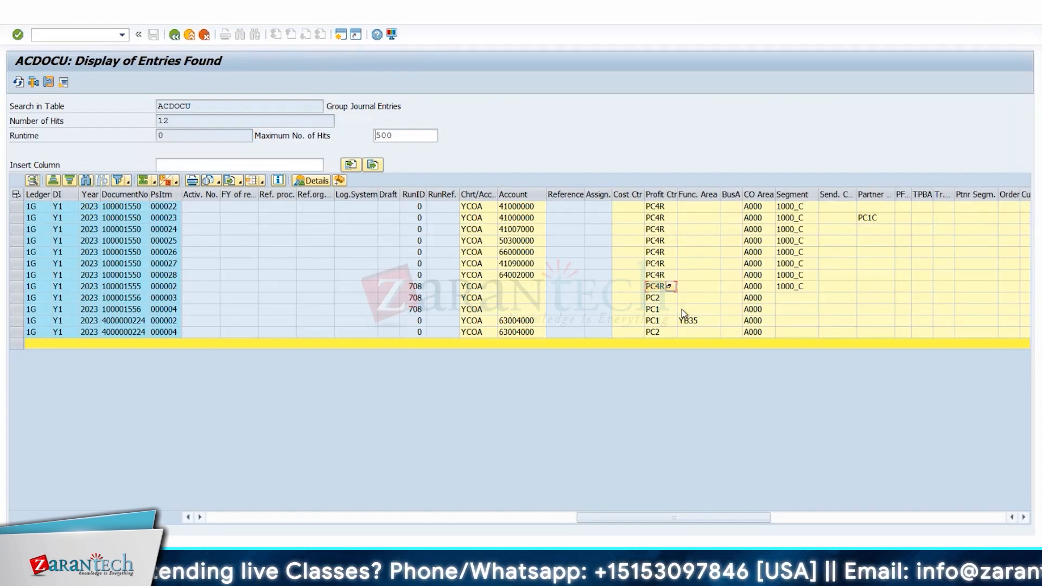
Step: Review the document numbers of the net income postings and their group currency amounts
left_click(189, 517)
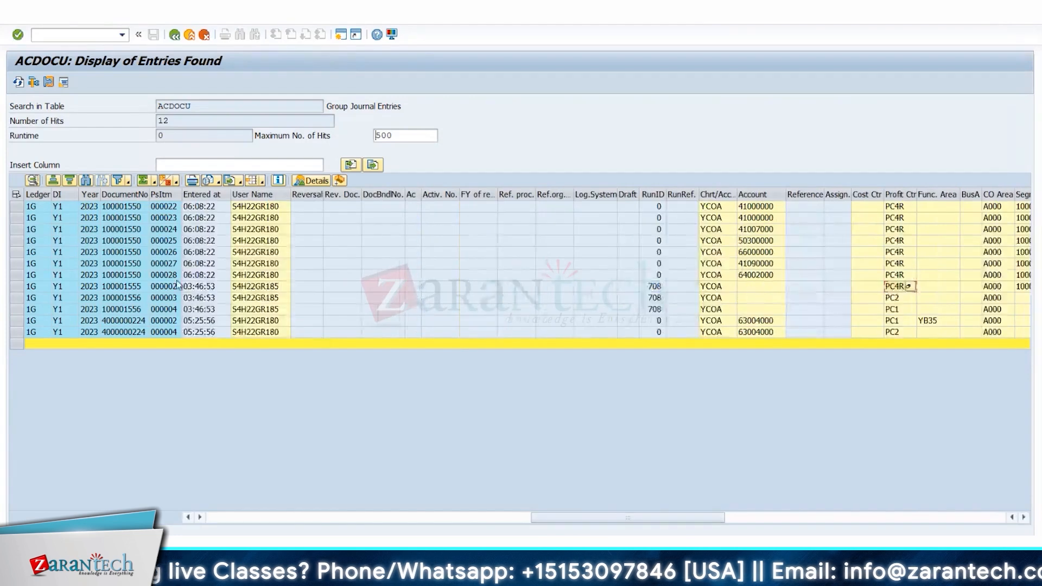
left_click_drag(124, 286, 138, 307)
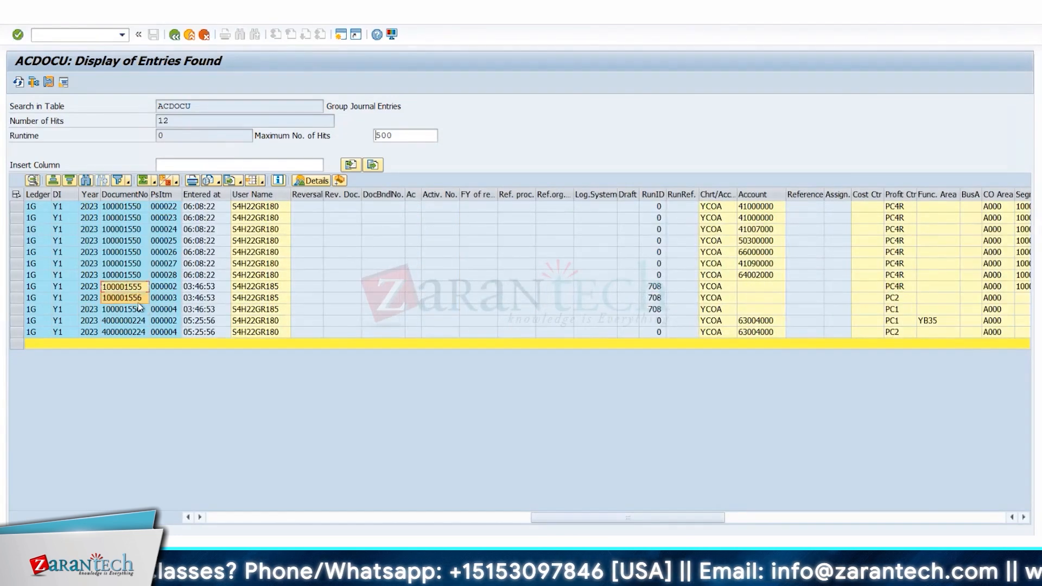
left_click(251, 517)
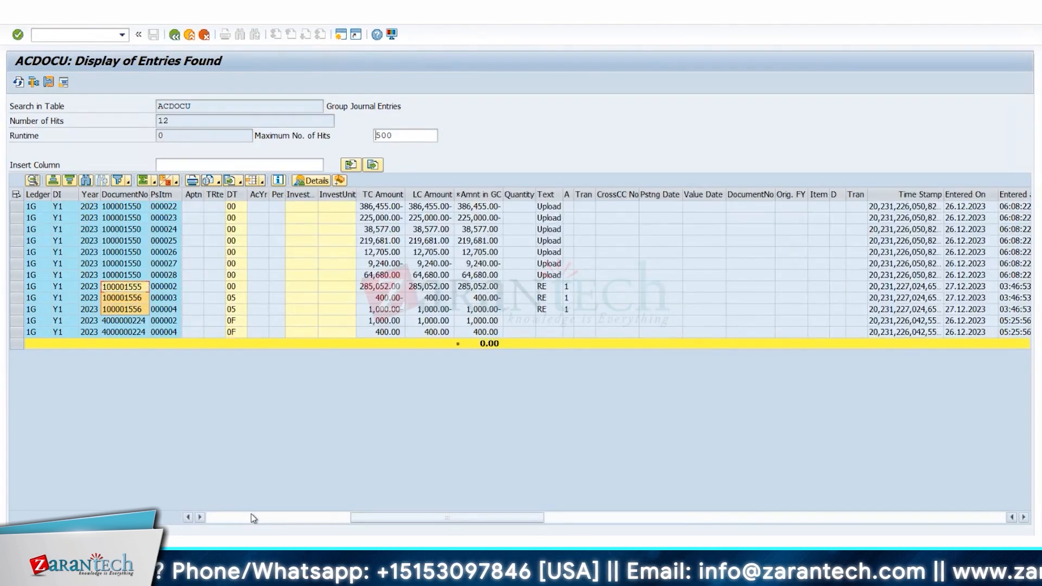
left_click(252, 517)
left_click_drag(488, 286, 487, 310)
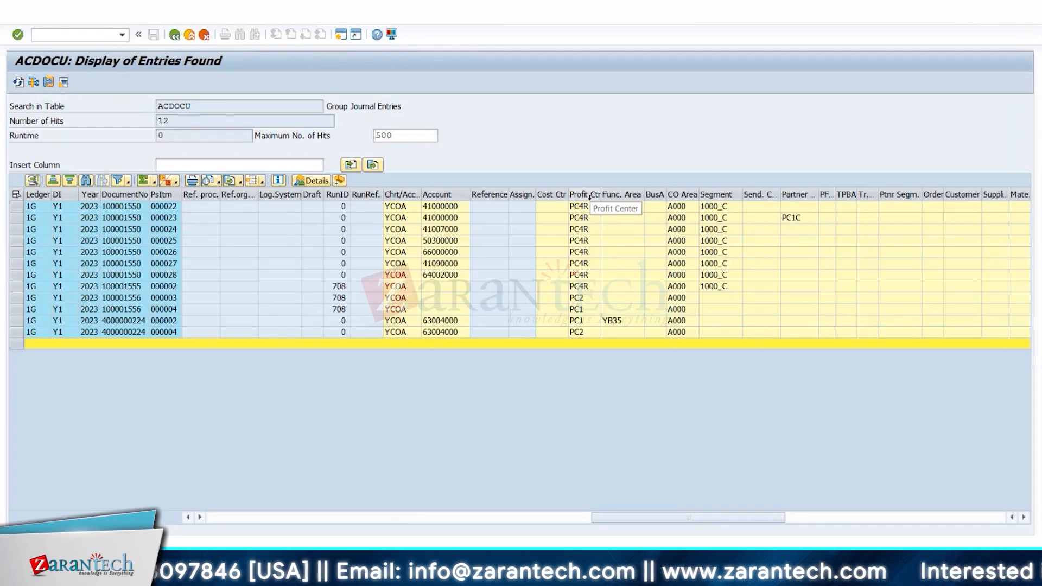
Step: Move the columns from chart of accounts through profit centre to just before the InvestUnit column
mouse_move(578, 194)
left_mouse_down()
mouse_move(414, 246)
mouse_move(328, 215)
mouse_move(578, 195)
left_mouse_up()
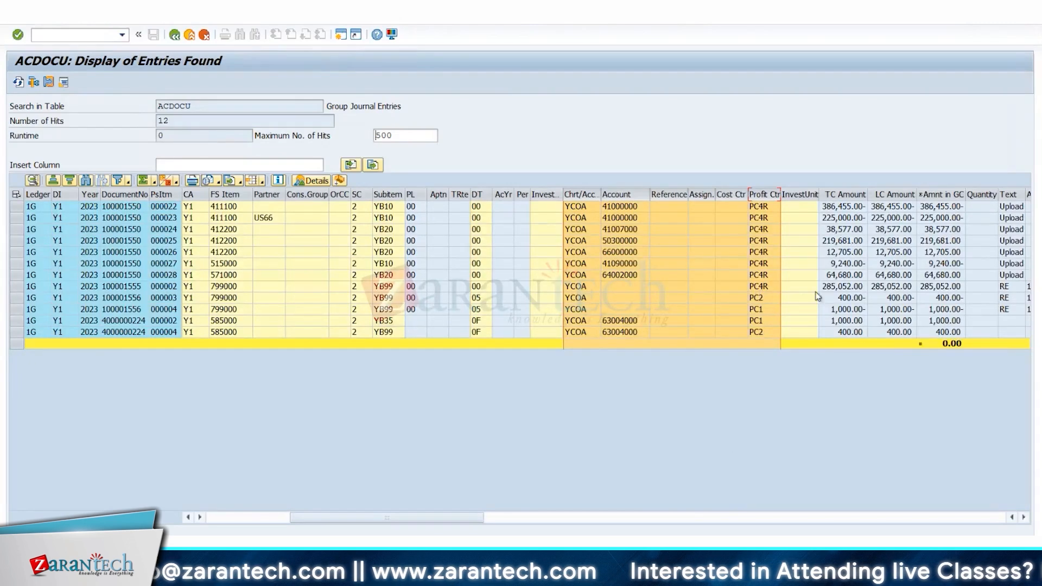
left_click(771, 289)
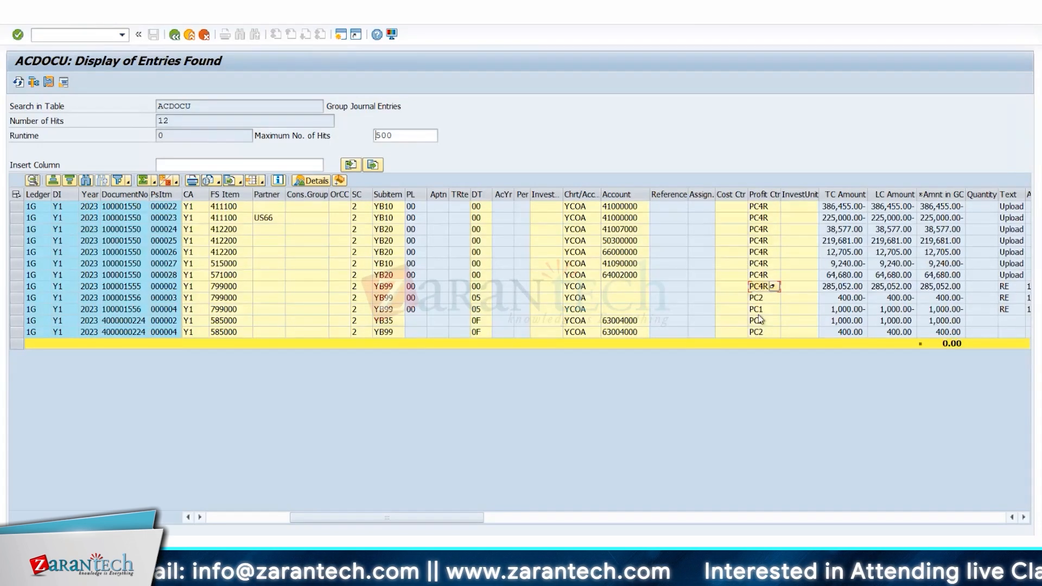
Step: Trace the PC1 source entry on FS item 585000 and its amount to its net income posting on FS item 799000
left_click(758, 332)
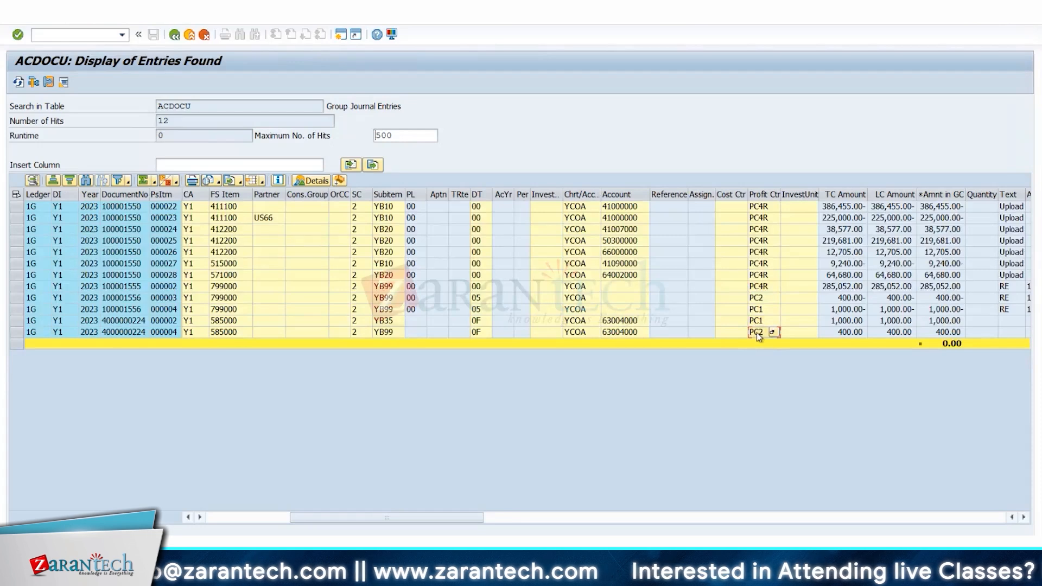
left_click(756, 320)
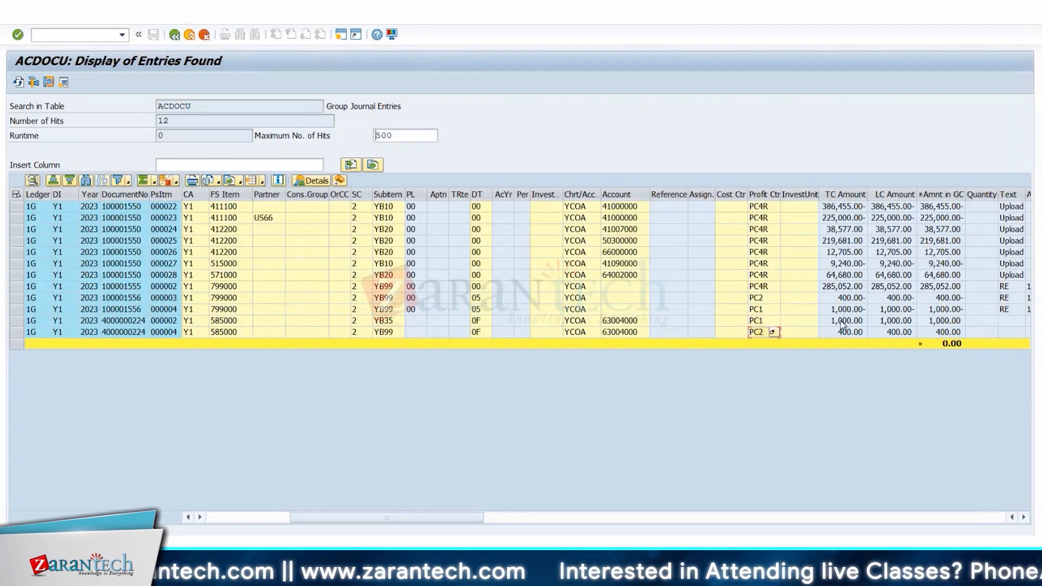
left_click(123, 321)
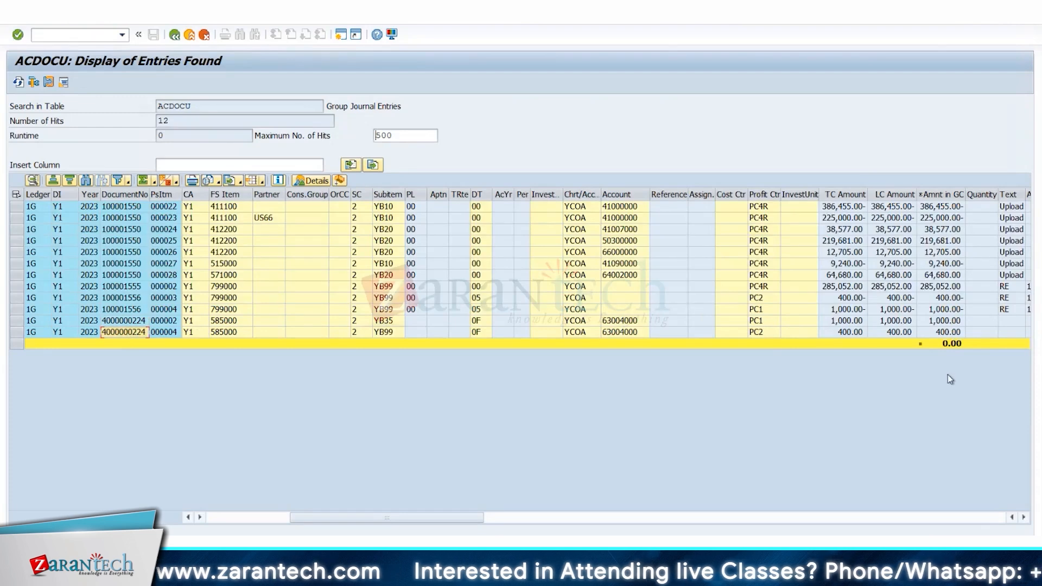
left_click(847, 322)
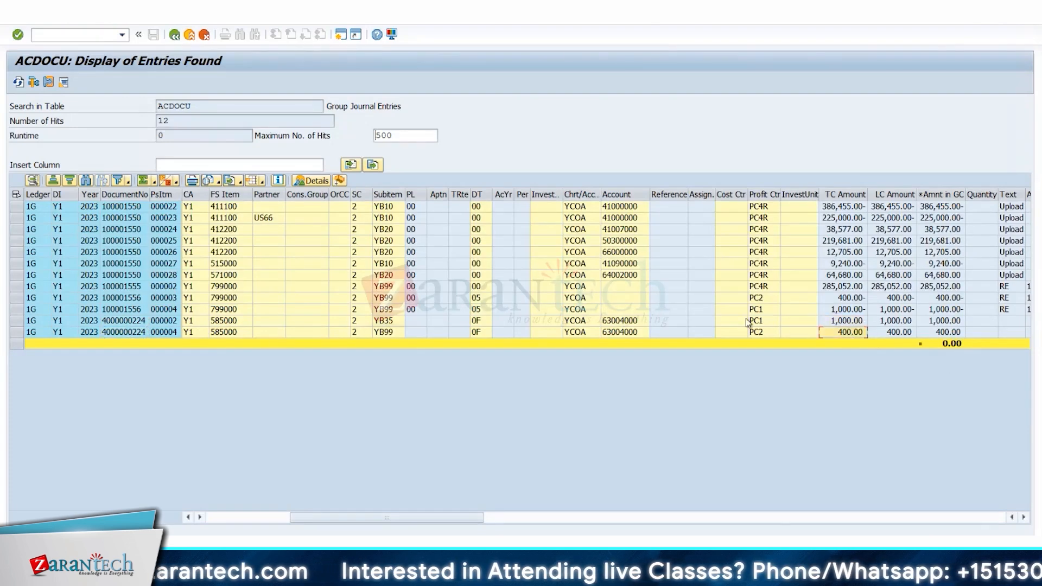
left_click(760, 309)
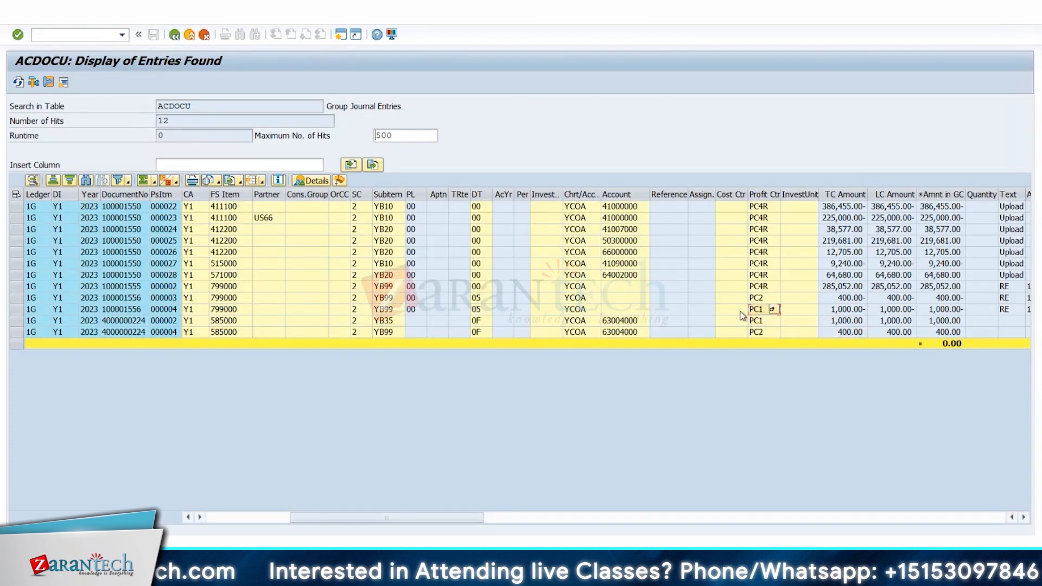
left_click(235, 314)
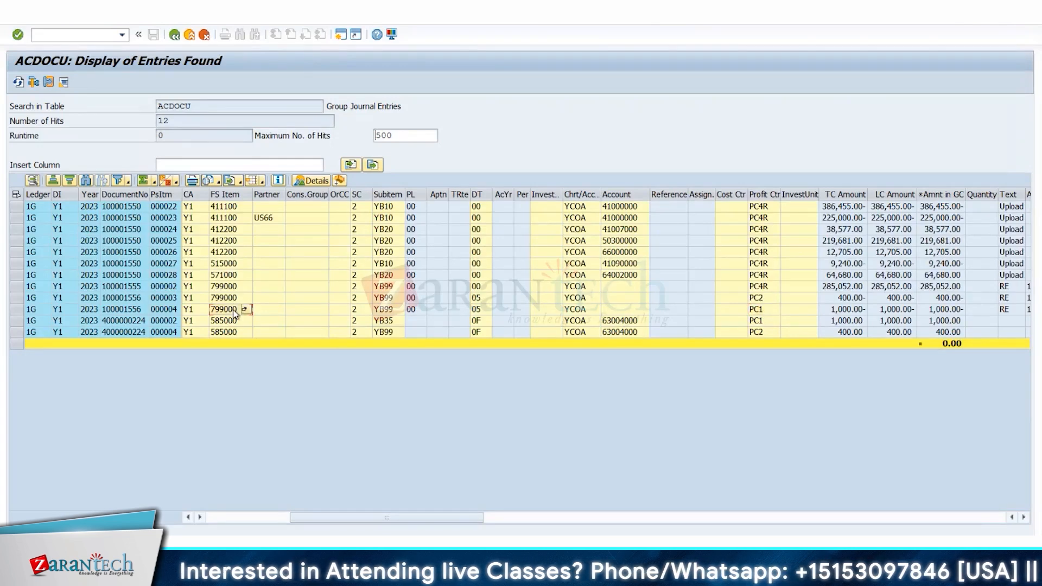
Step: Match the PC2 source entry to its net income posting and review the transaction currency amounts of all FS item 799000 postings
left_click(759, 331)
left_click(760, 299)
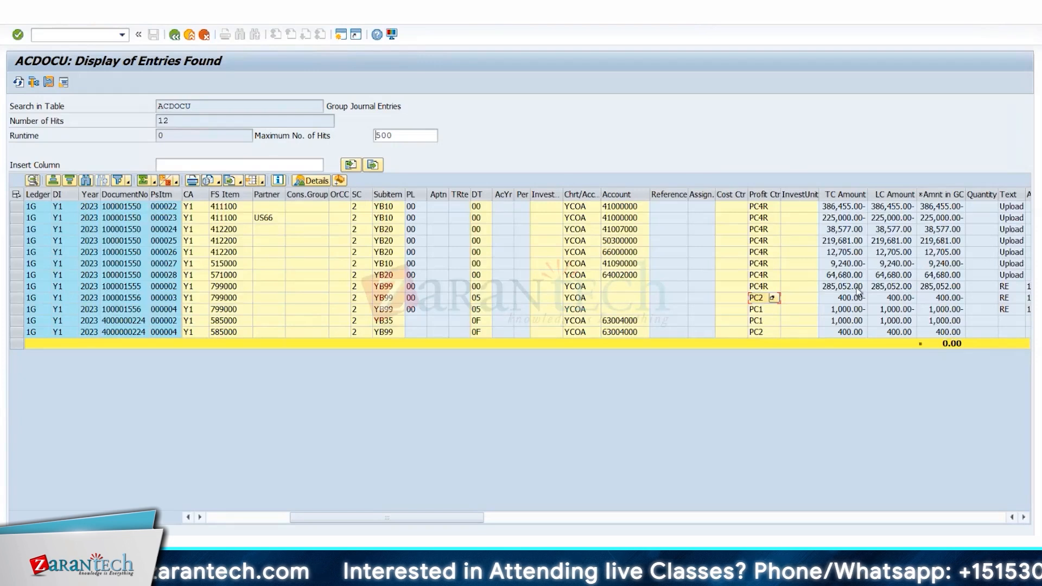
left_click_drag(843, 286, 843, 309)
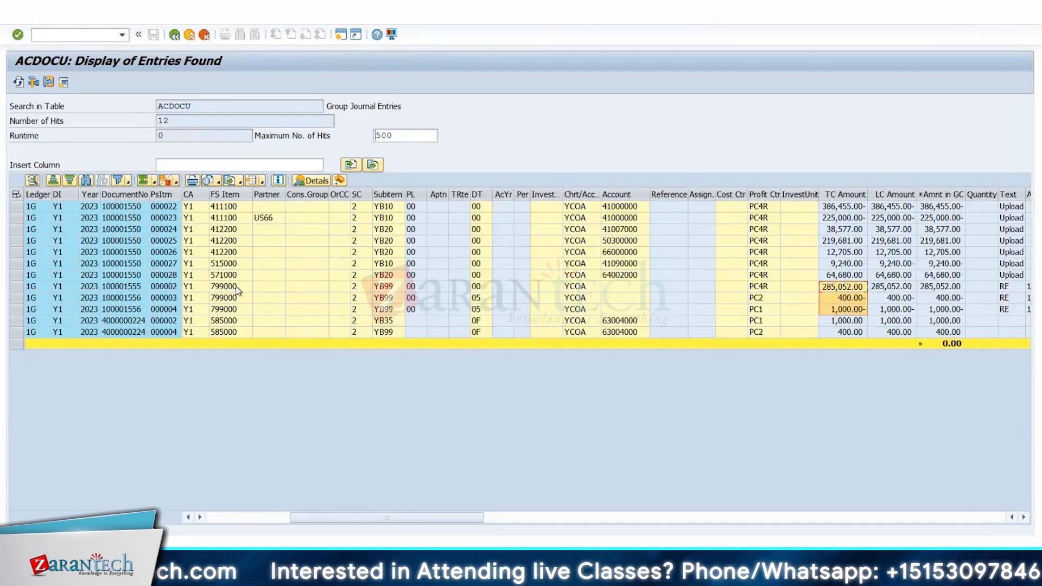
left_click_drag(238, 288, 234, 314)
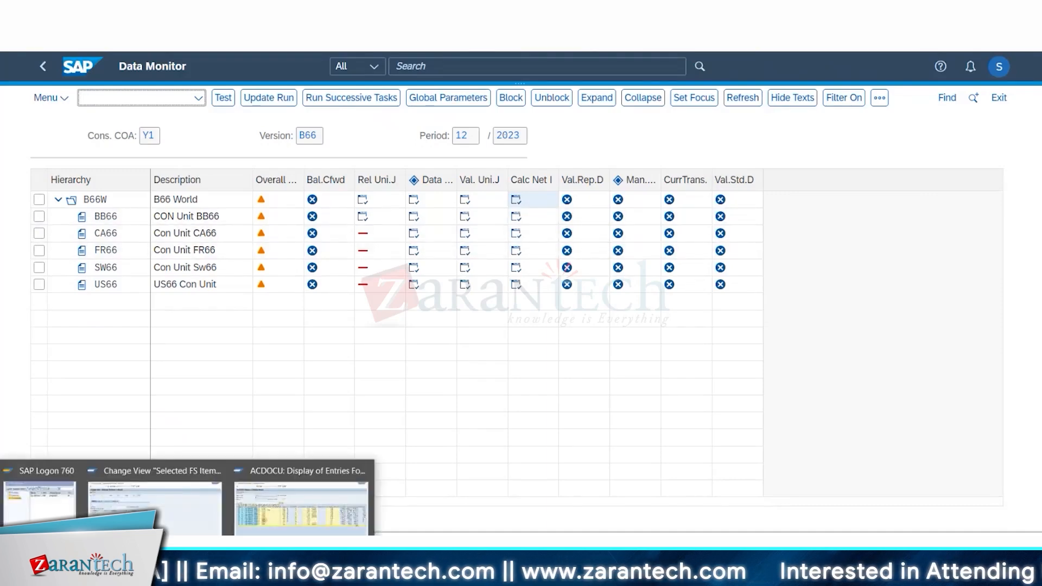
Step: Switch to the Selected FS Items details and leave them without saving the changes
left_click(186, 510)
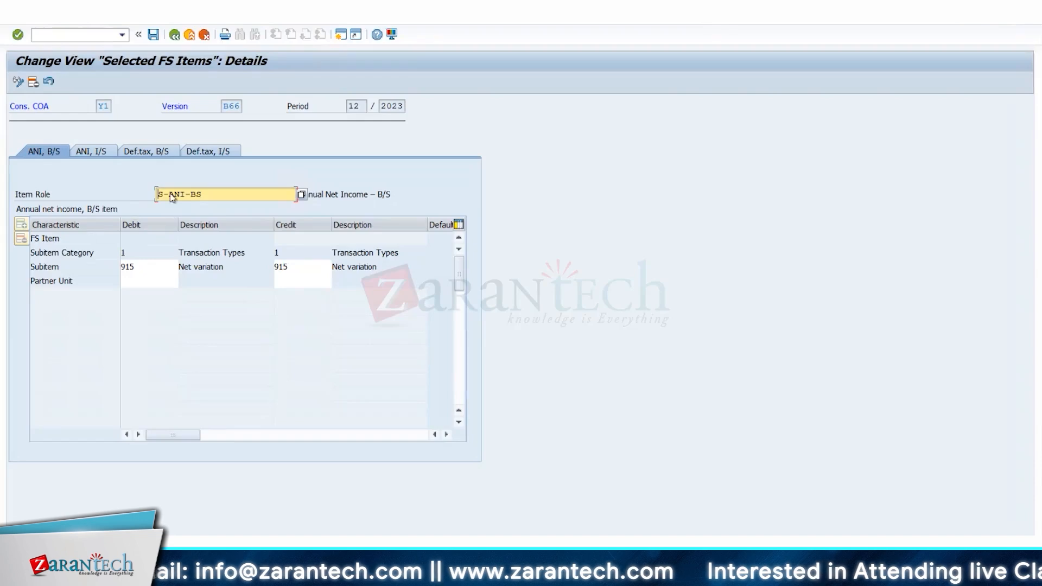
left_click(184, 36)
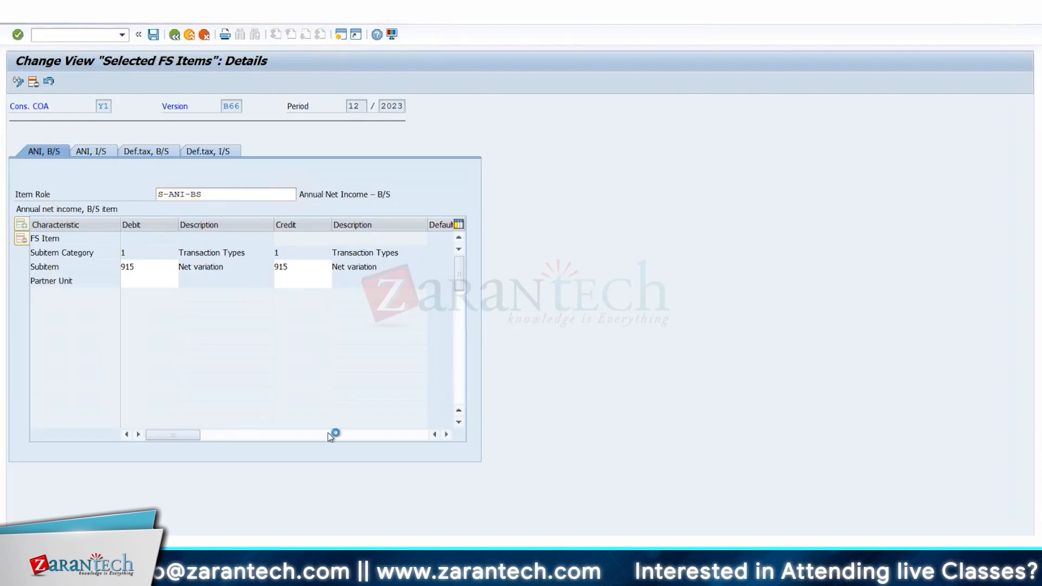
left_click(275, 248)
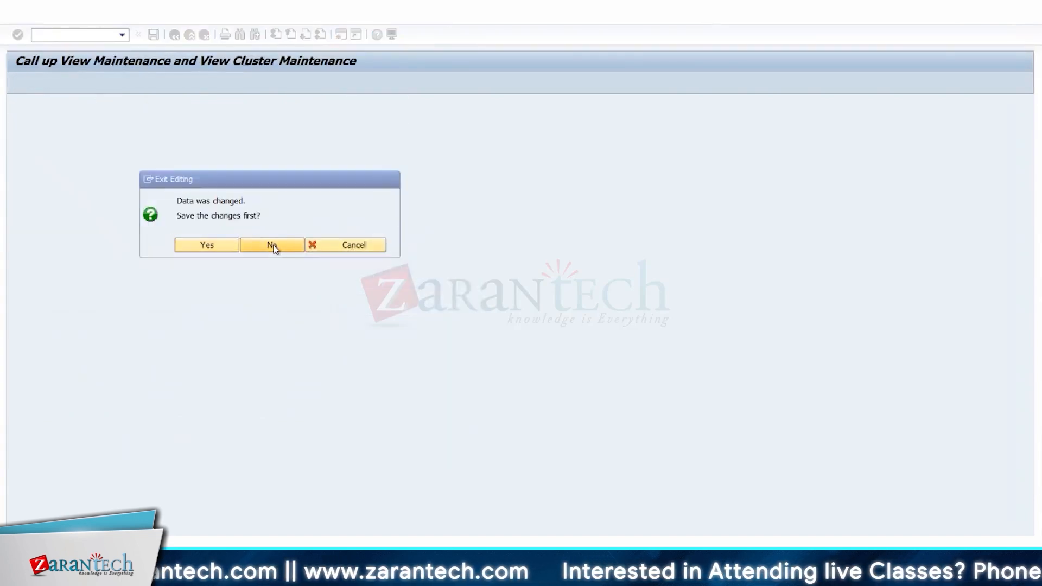
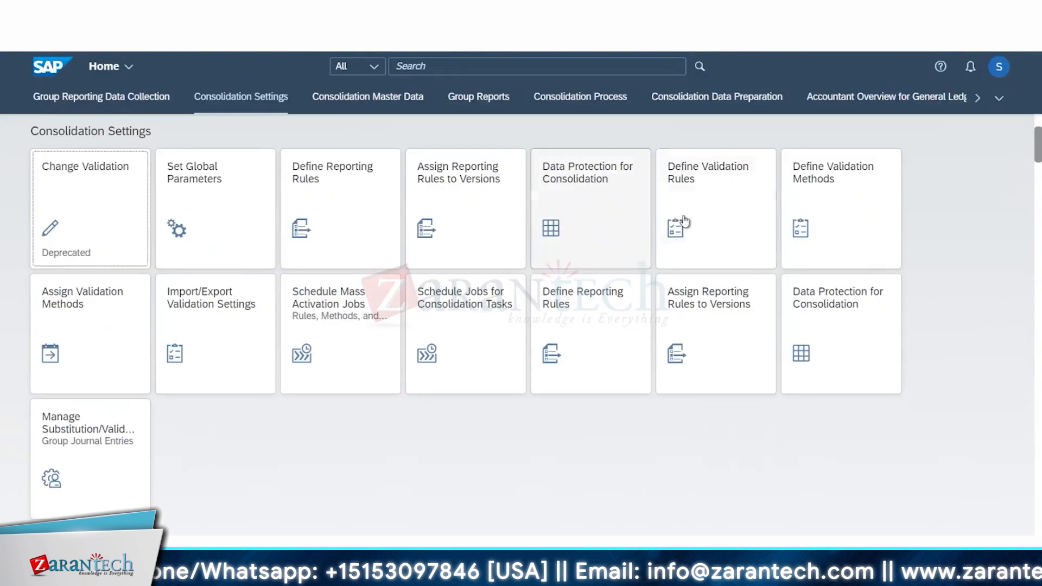
Step: Open the Define Validation Rules app and look through the list of existing rules
left_click(685, 223)
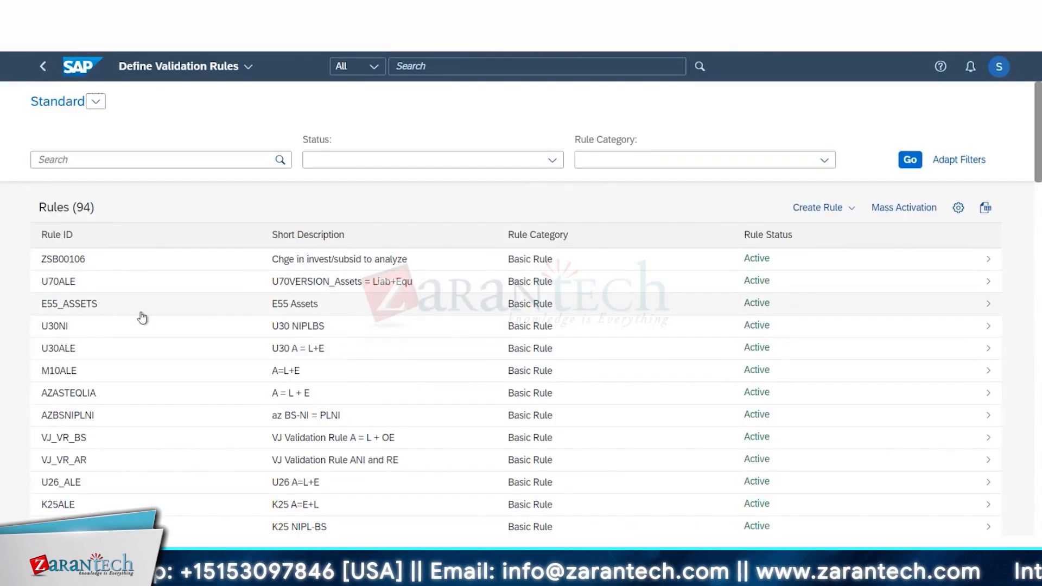
scroll(140, 324, "down", 8)
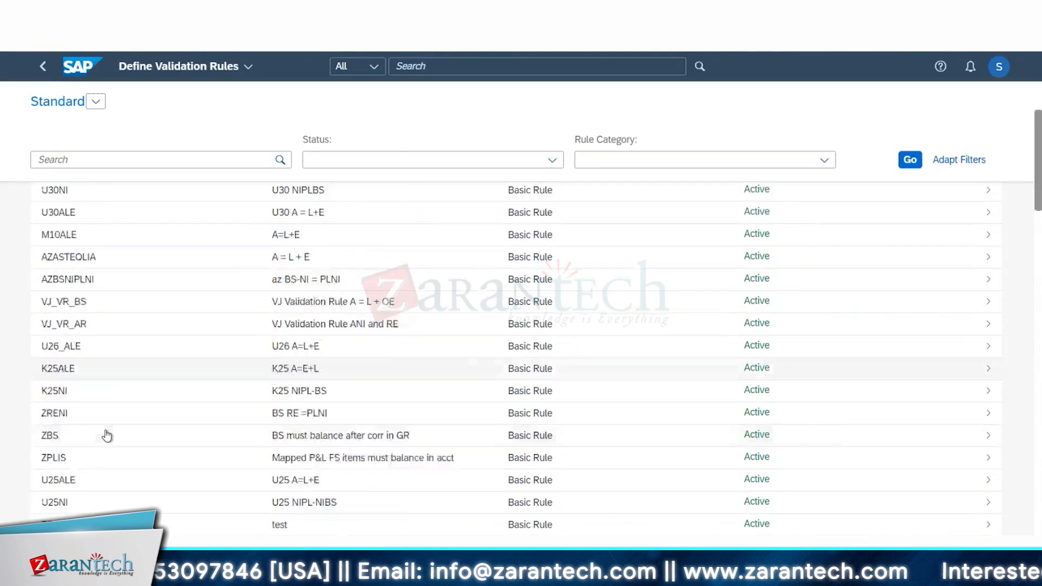
scroll(488, 418, "down", 10)
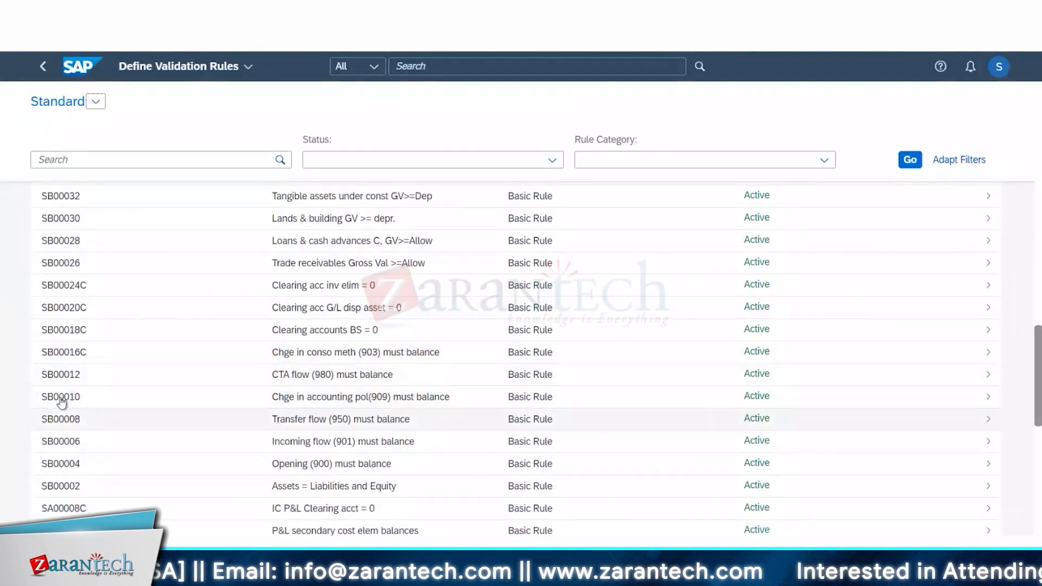
scroll(76, 442, "down", 3)
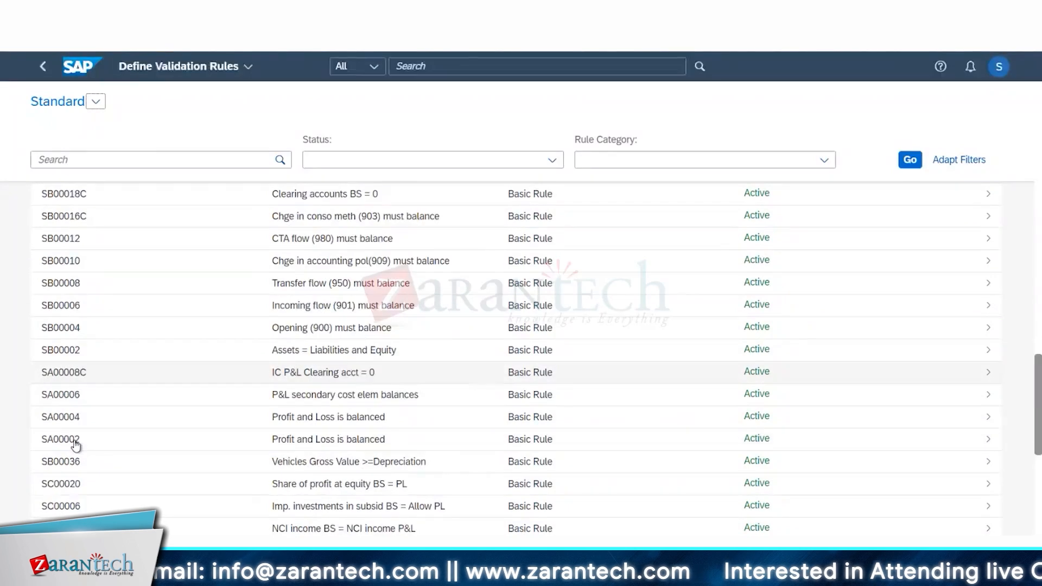
scroll(76, 445, "down", 10)
scroll(80, 445, "down", 2)
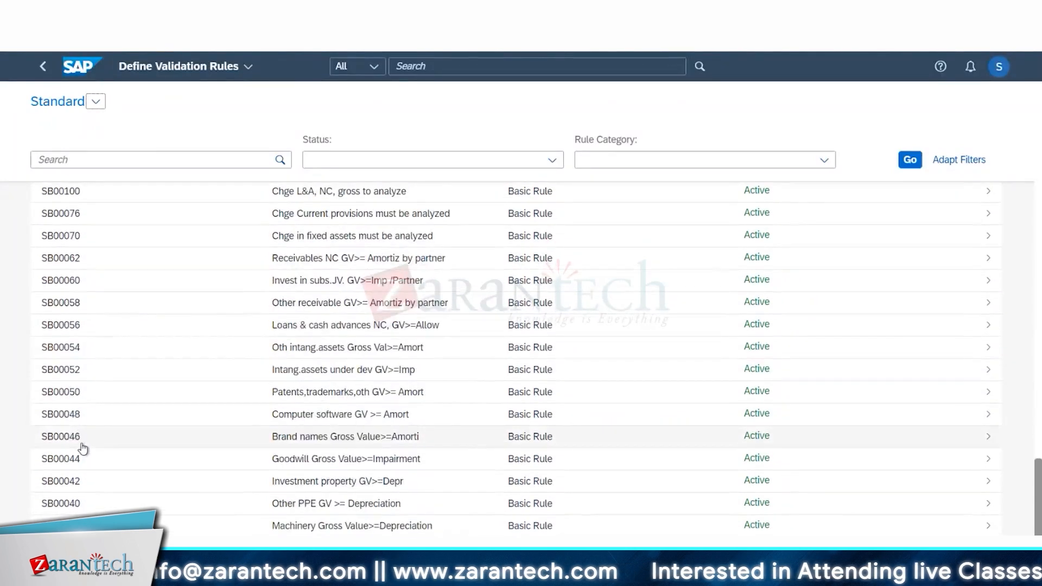
scroll(101, 282, "down", 15)
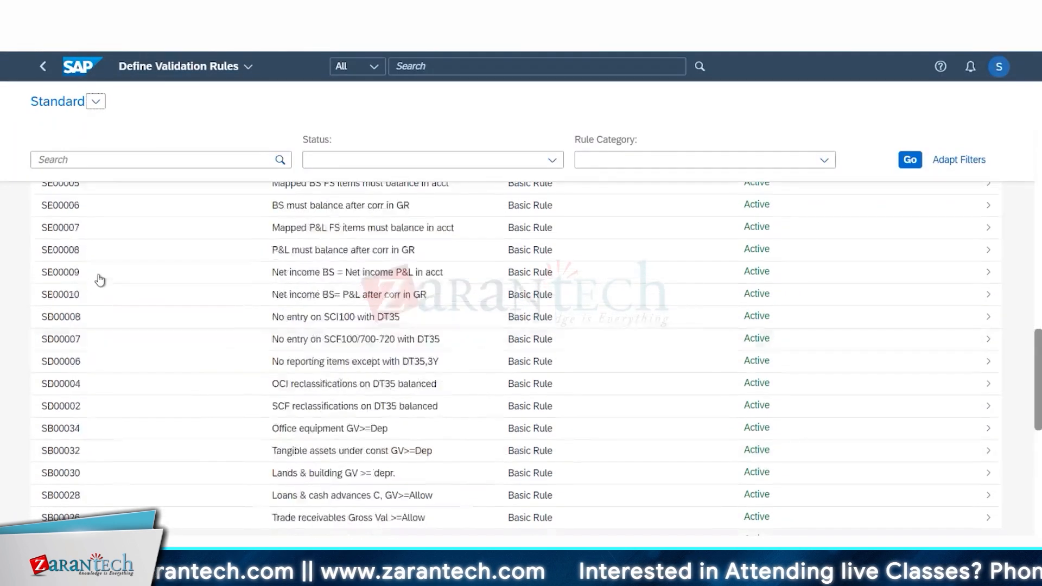
scroll(110, 291, "up", 12)
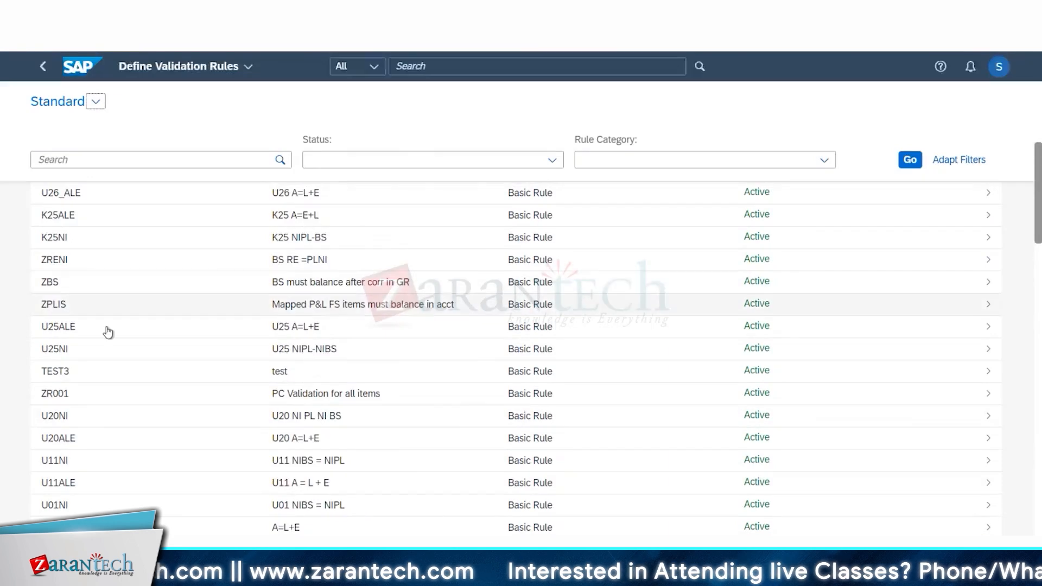
scroll(98, 314, "up", 5)
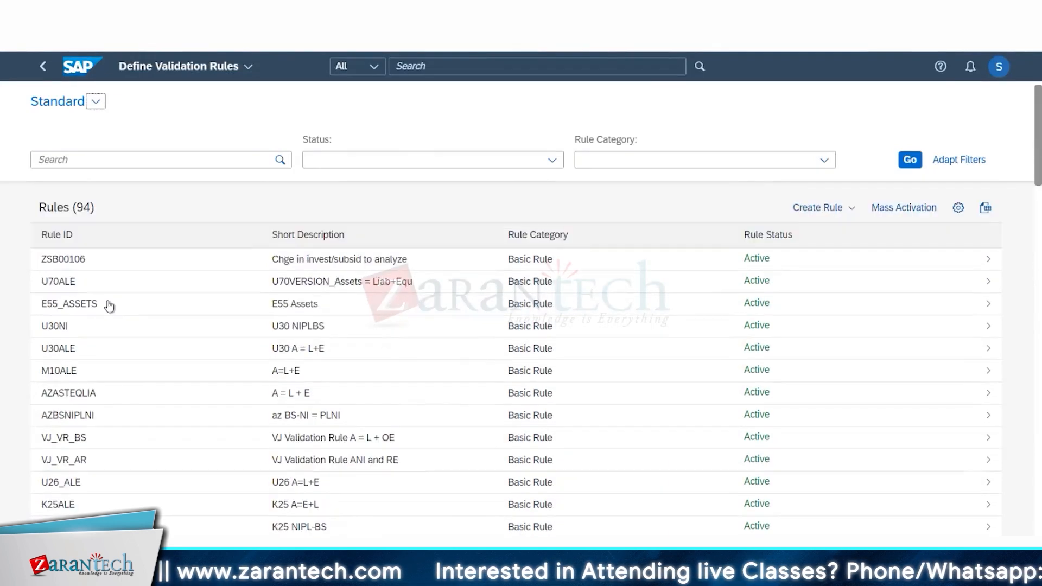
Step: Create a new validation rule with the ID B66VR and the short description "B66 VR"
left_click(824, 208)
left_click(825, 231)
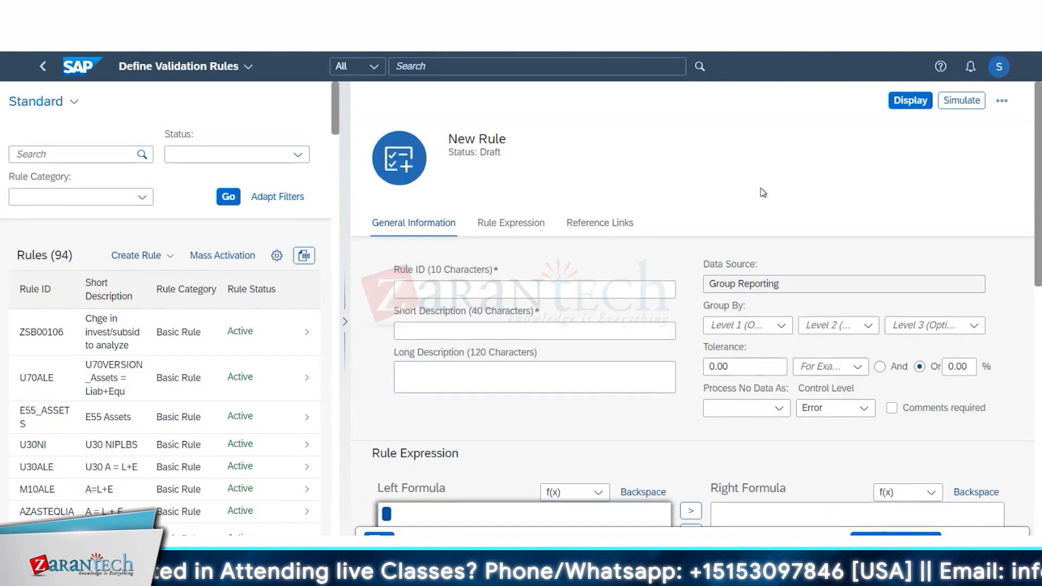
left_click(499, 293)
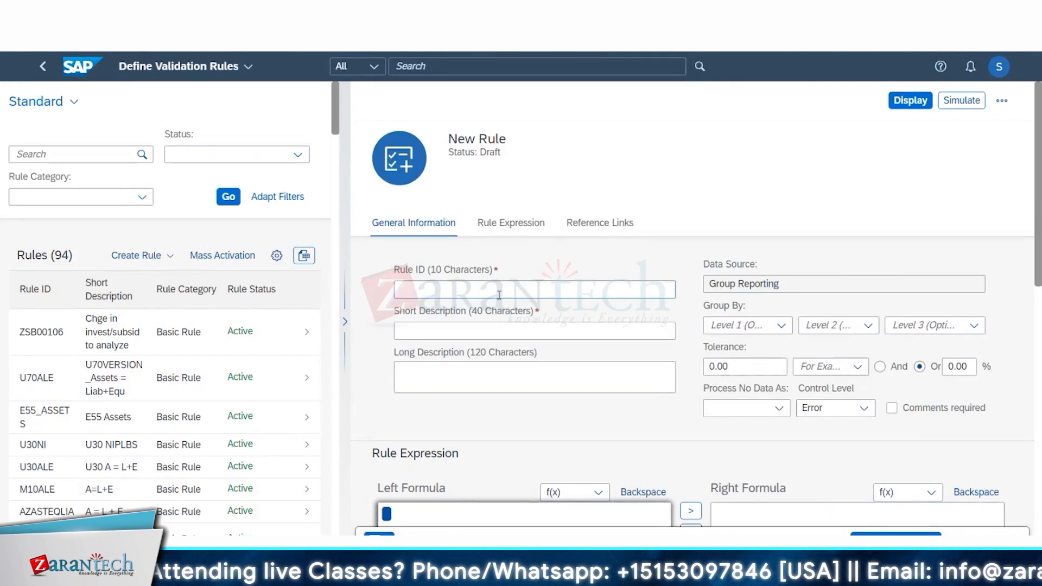
type("B66VR")
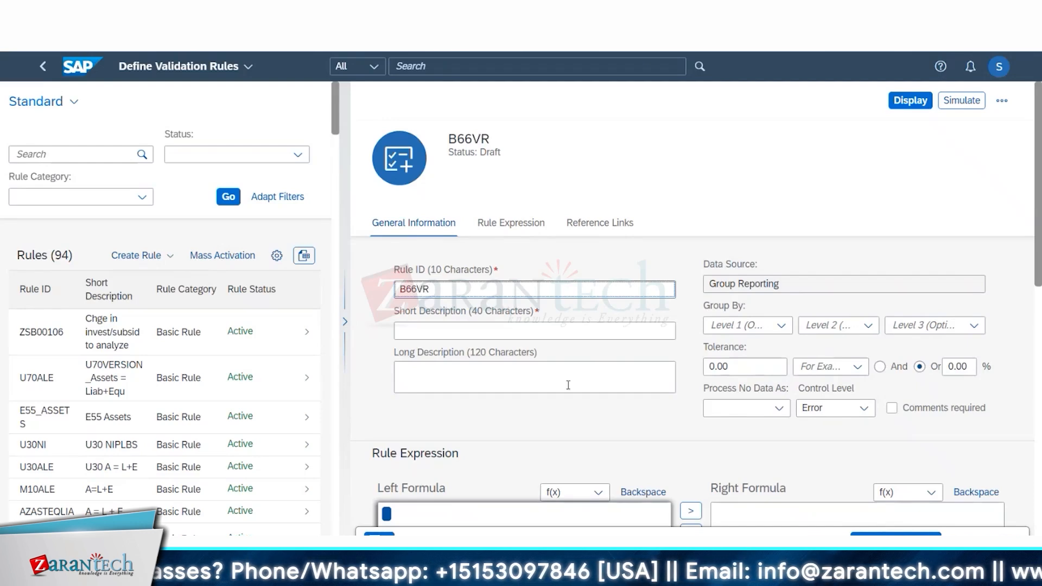
left_click(442, 332)
type("B")
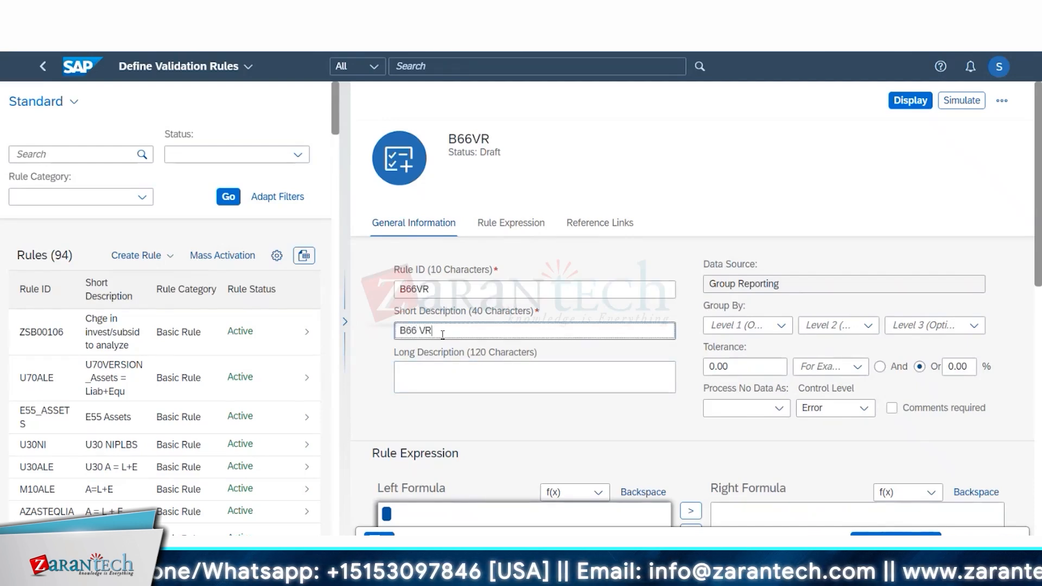
type("66 VR")
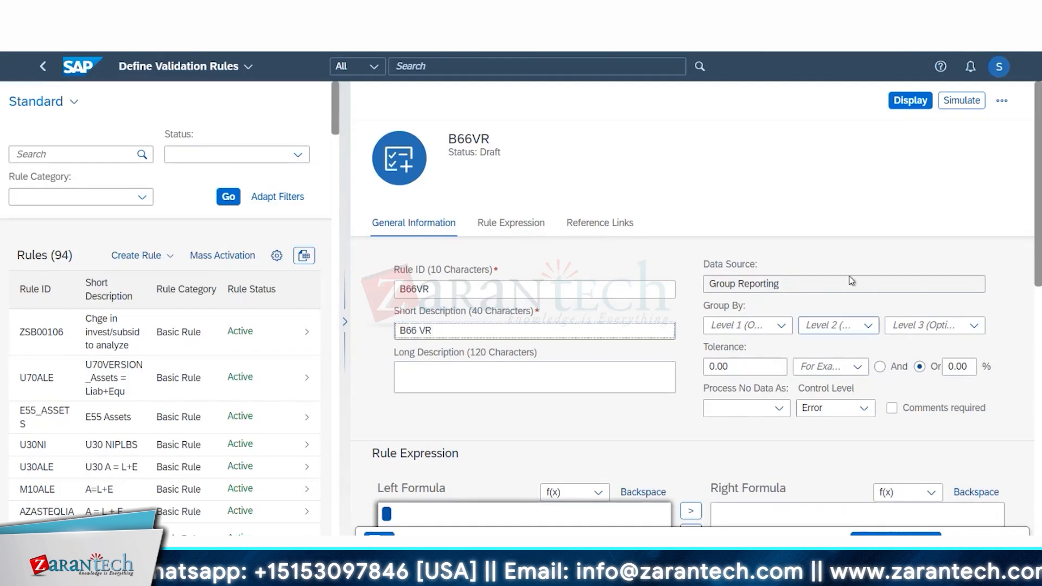
Step: Review the rule's data source, the available control levels and the first-level grouping fields without changing them
scroll(858, 281, "down", 1)
left_click_drag(807, 216, 700, 215)
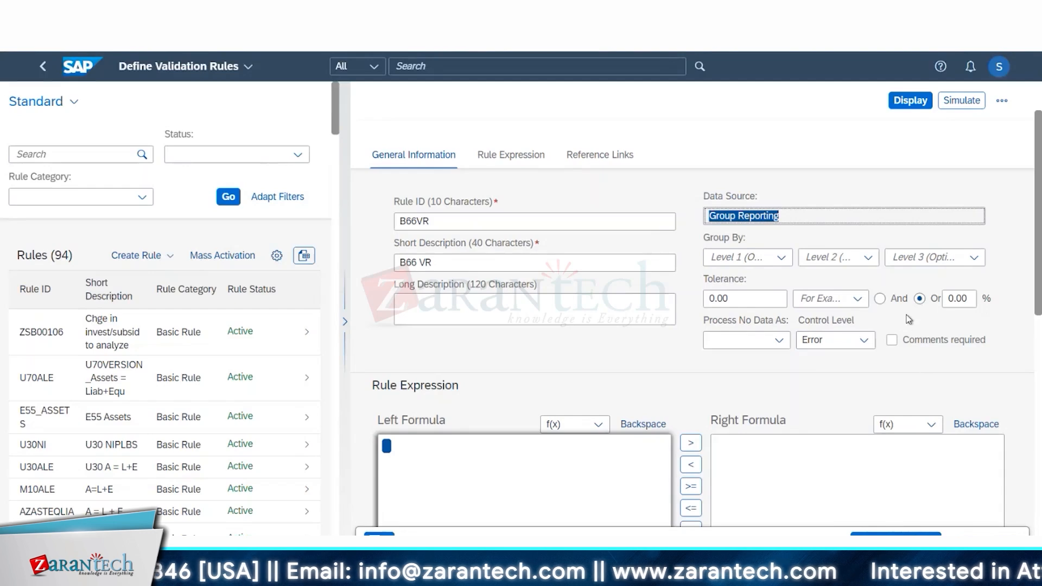
left_click(863, 342)
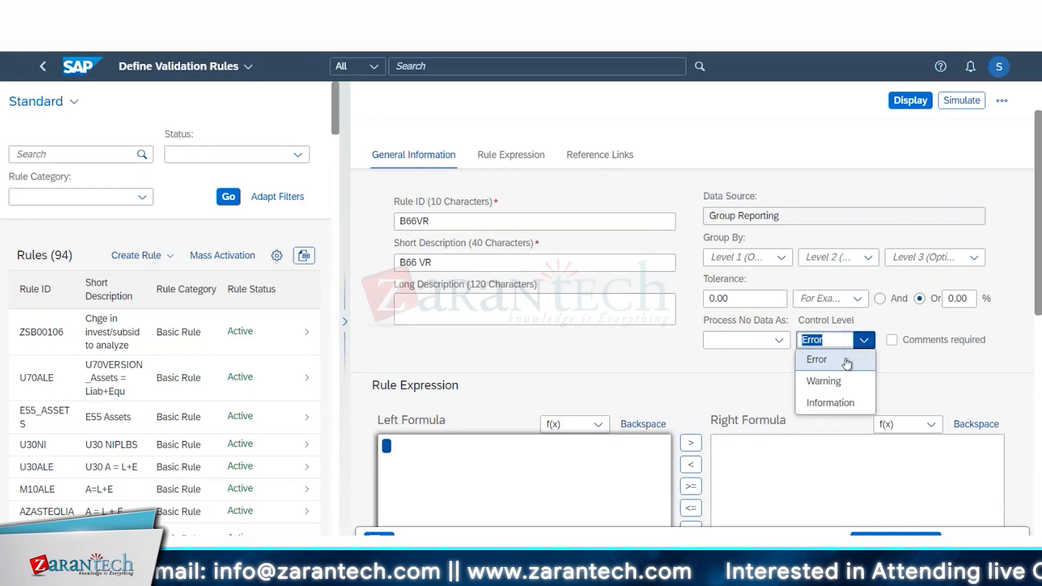
left_click(818, 232)
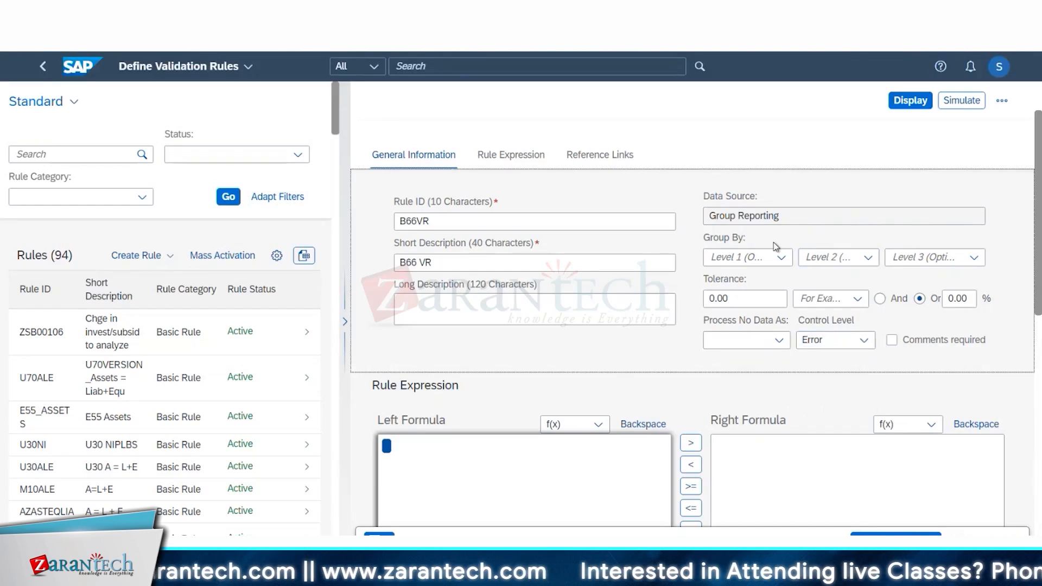
left_click(783, 258)
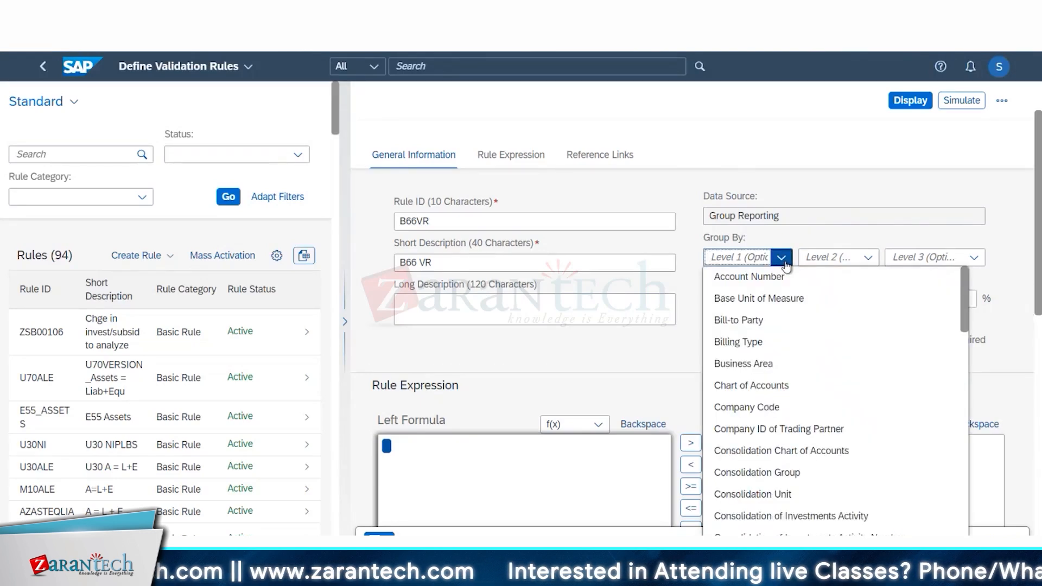
left_click(814, 239)
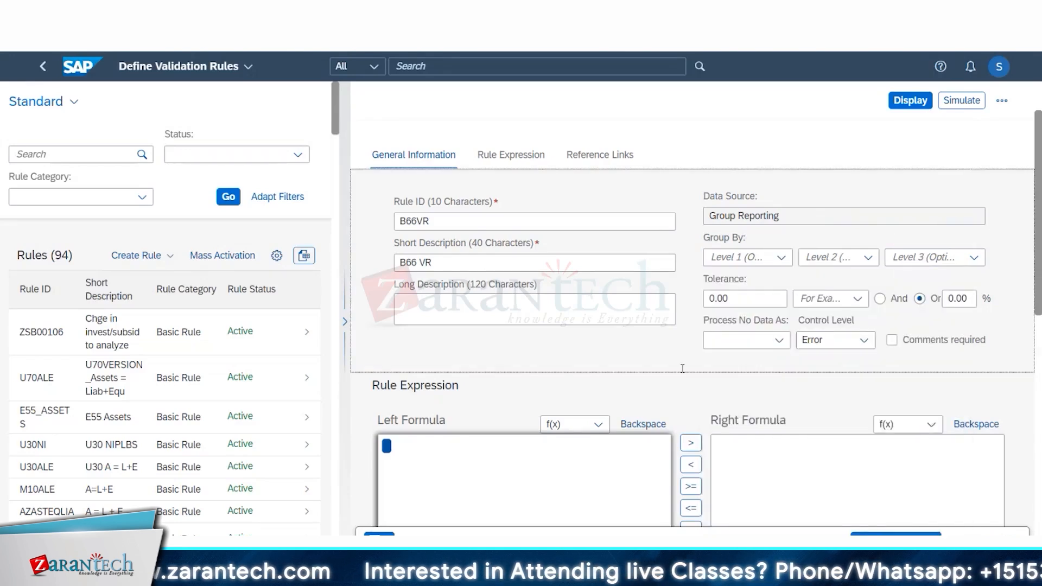
Step: Define the left formula's operand with alias BS as a sum of the YTD Amount
scroll(688, 358, "down", 3)
scroll(455, 396, "down", 1)
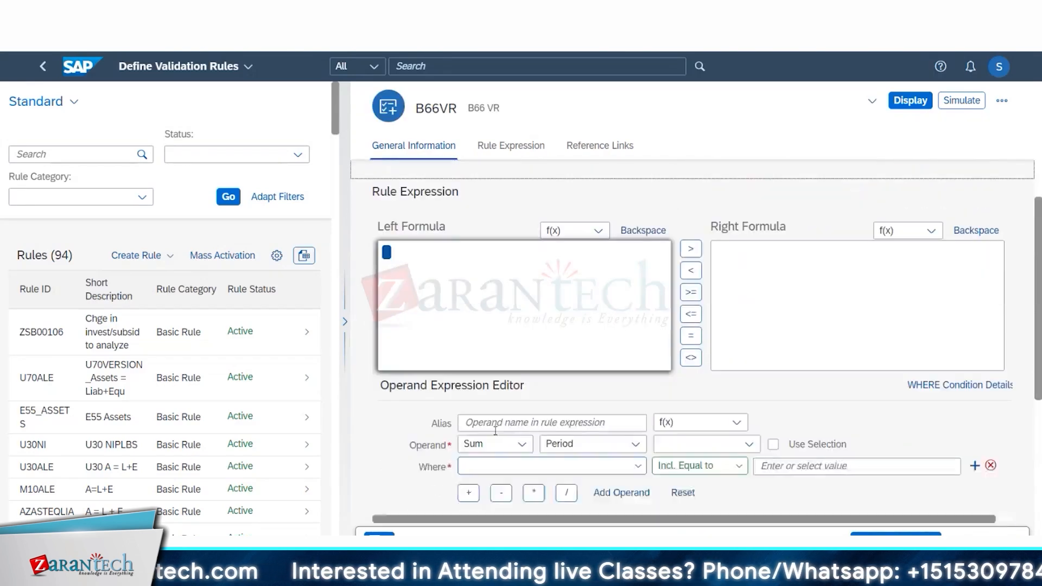
left_click(490, 422)
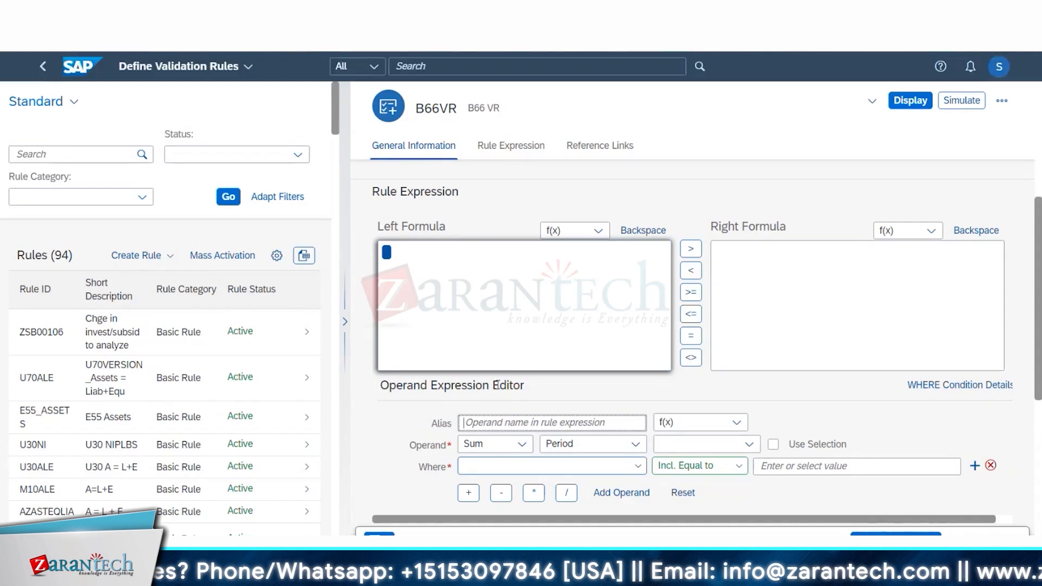
type("BS")
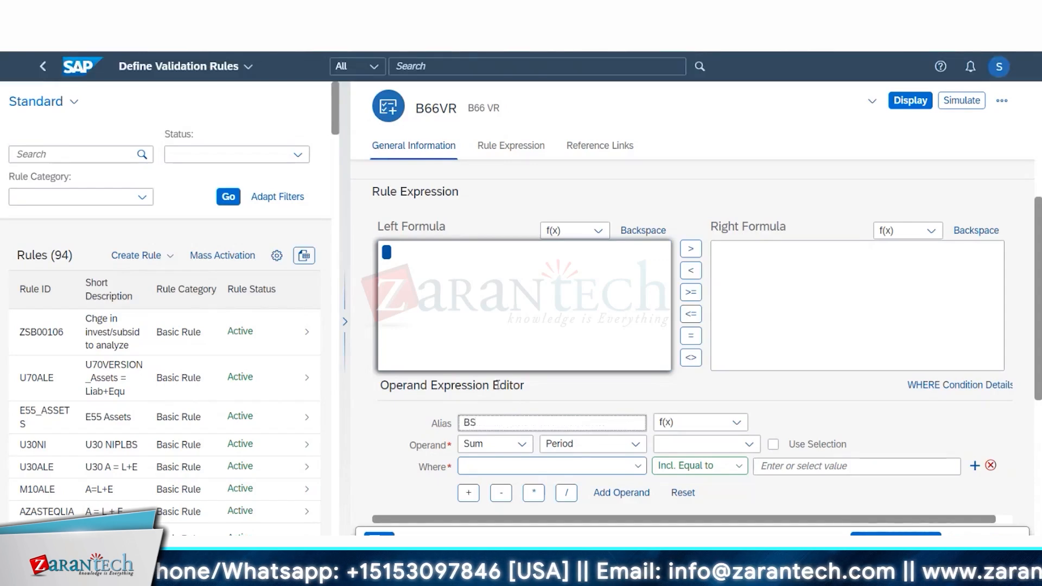
left_click(633, 445)
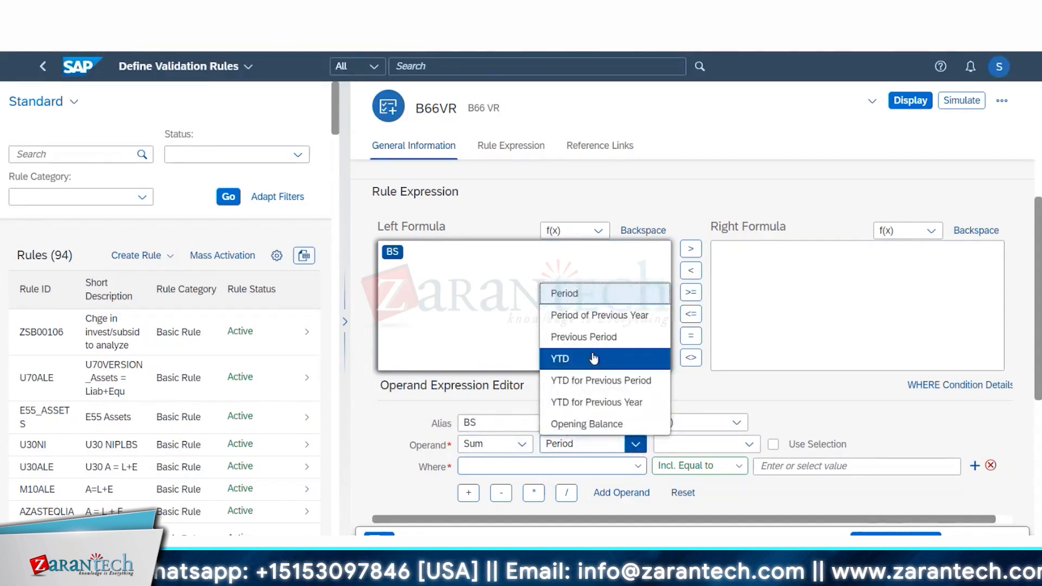
left_click(594, 358)
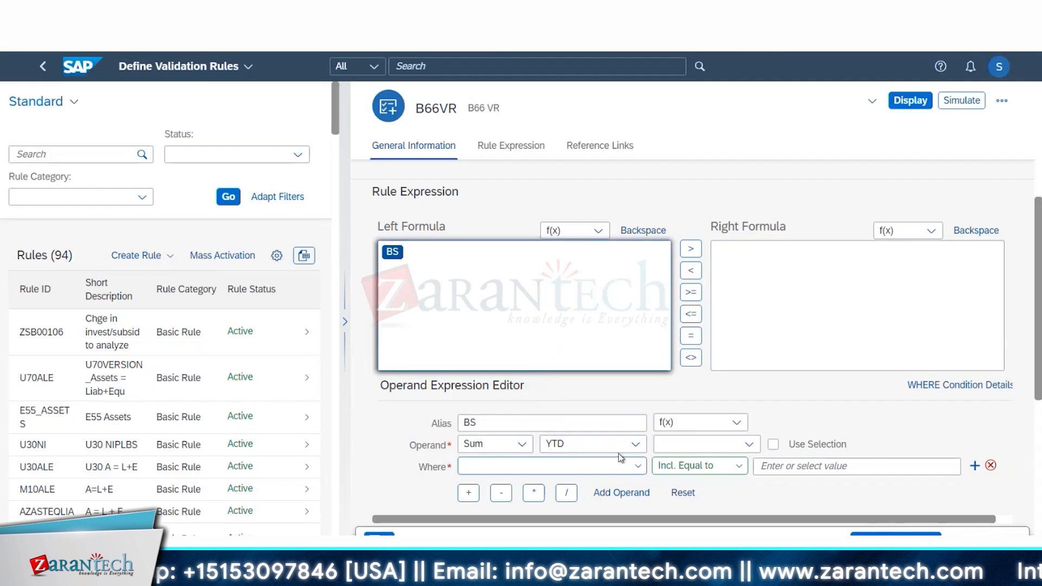
left_click(748, 444)
left_click(678, 465)
Step: Restrict the BS operand to the Financial Statement Item value 31700 and check the entries in ACDOCU
left_click(636, 469)
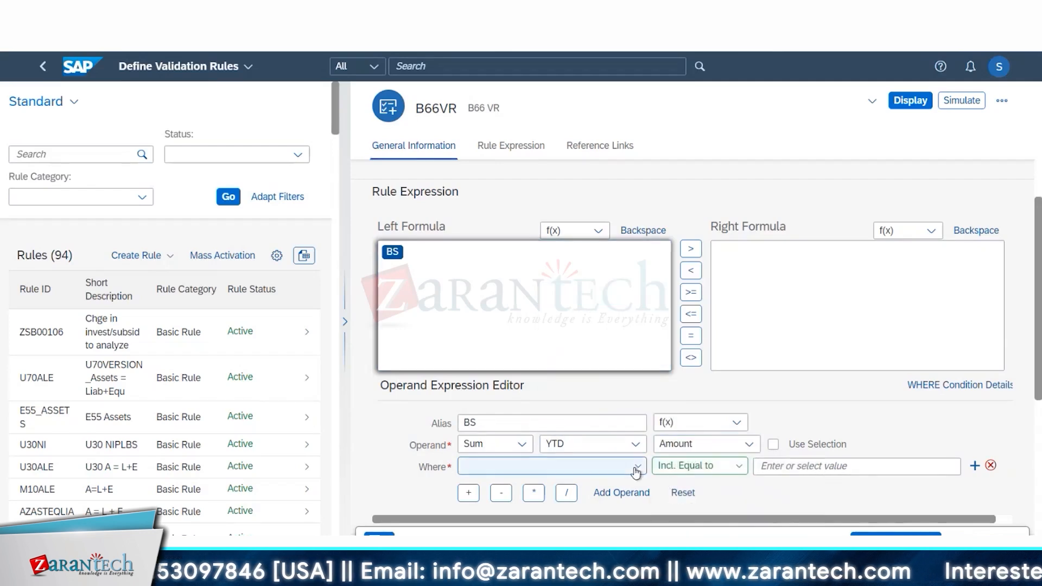
scroll(519, 495, "down", 2)
scroll(519, 379, "up", 2)
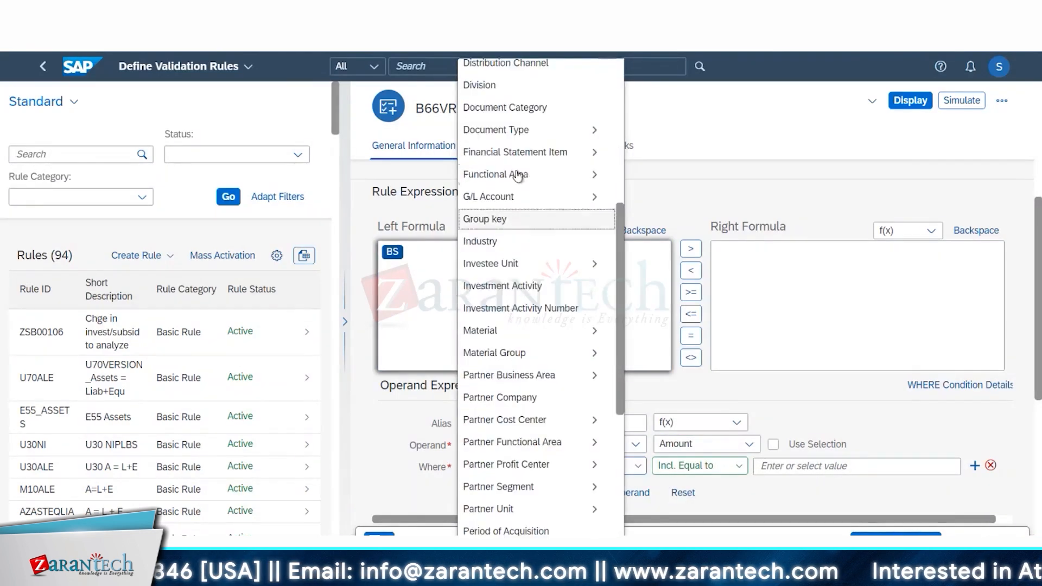
left_click(593, 153)
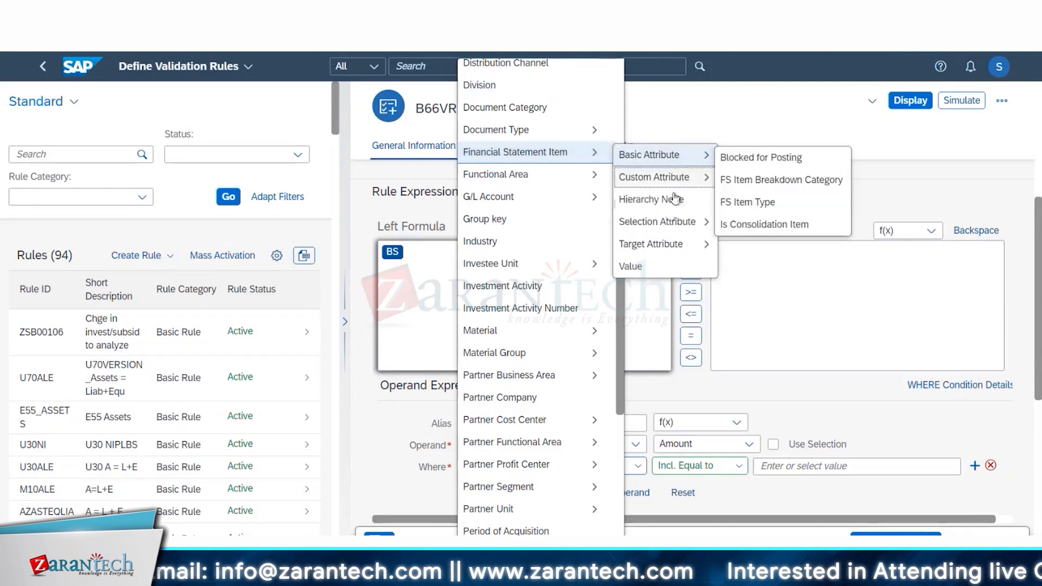
left_click(650, 267)
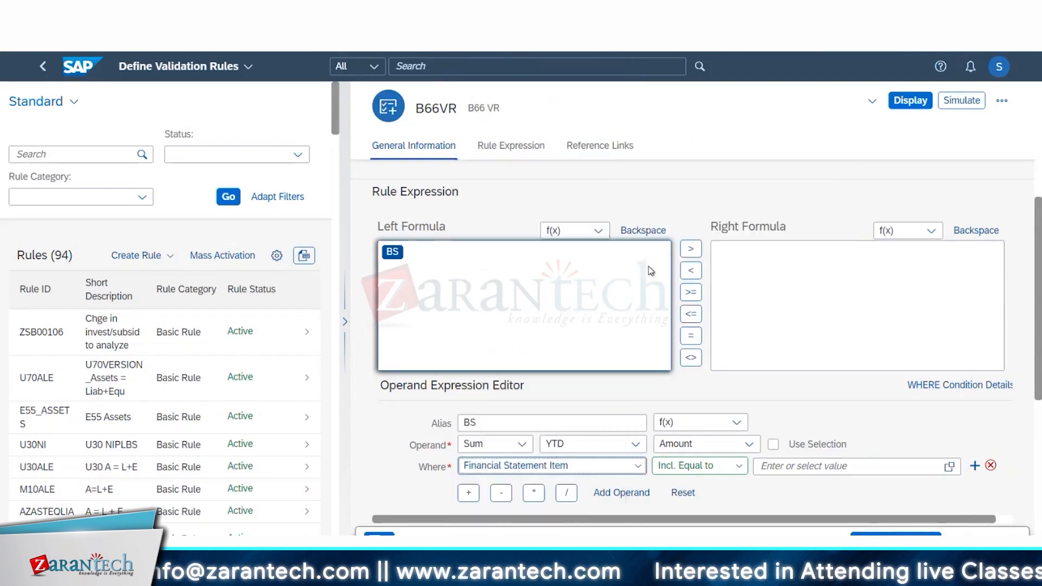
scroll(880, 345, "down", 1)
left_click(776, 396)
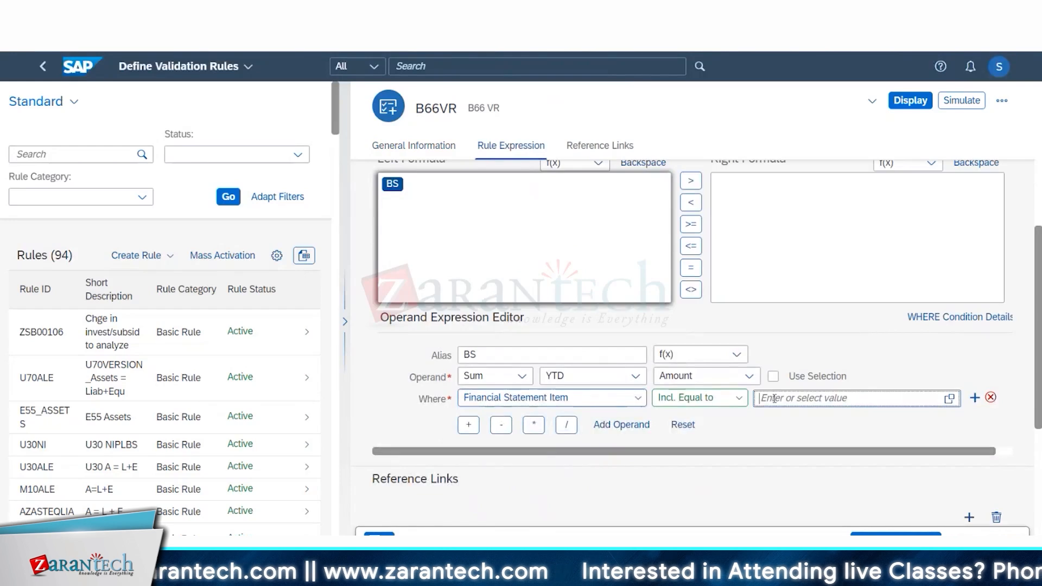
type("317000")
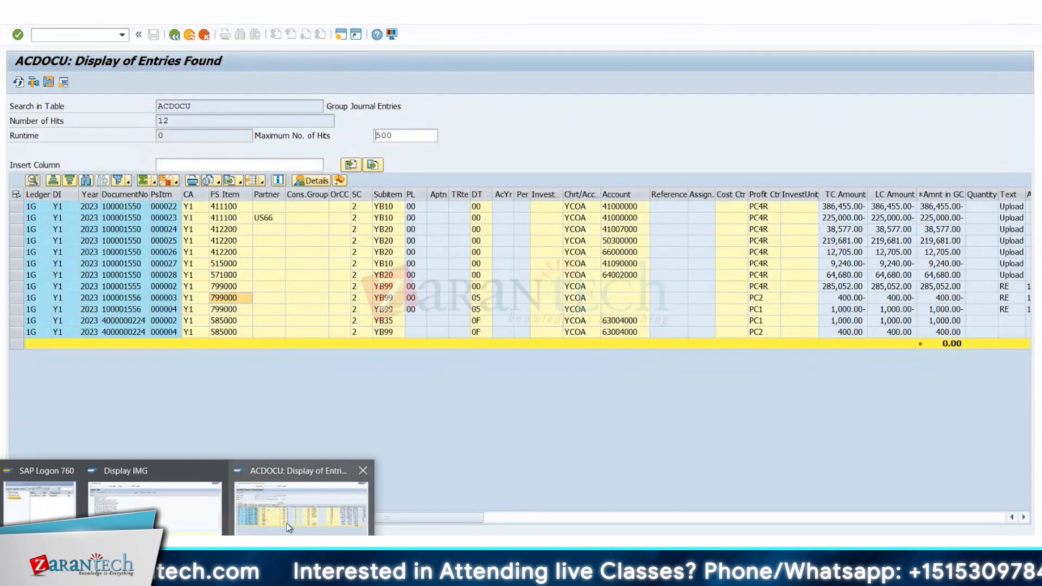
left_click(287, 523)
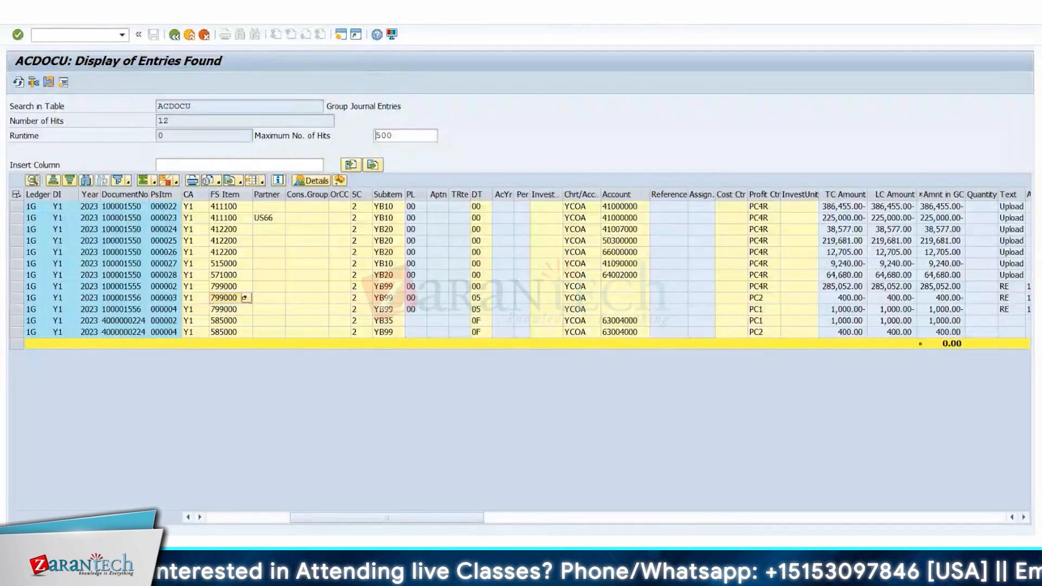
left_click(188, 547)
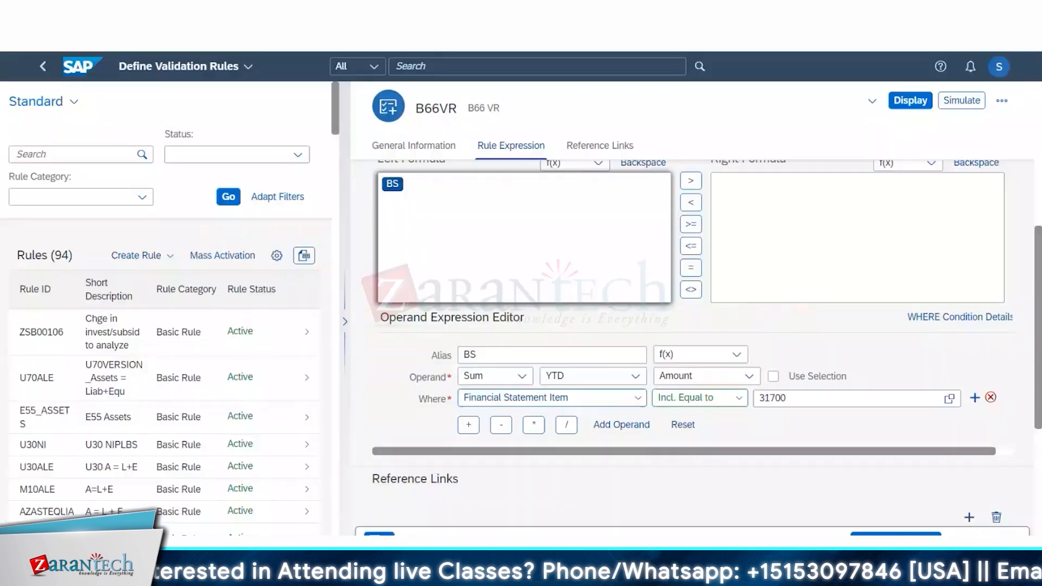
Step: Add a second condition to the BS operand for the Subitem value equal to 915
left_click(974, 399)
left_click(638, 420)
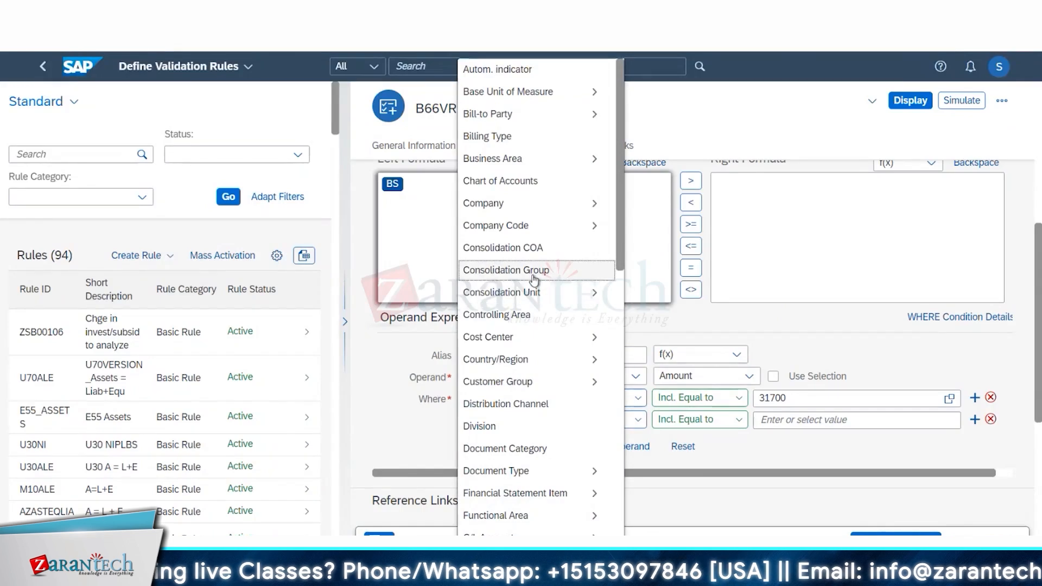
scroll(510, 488, "down", 10)
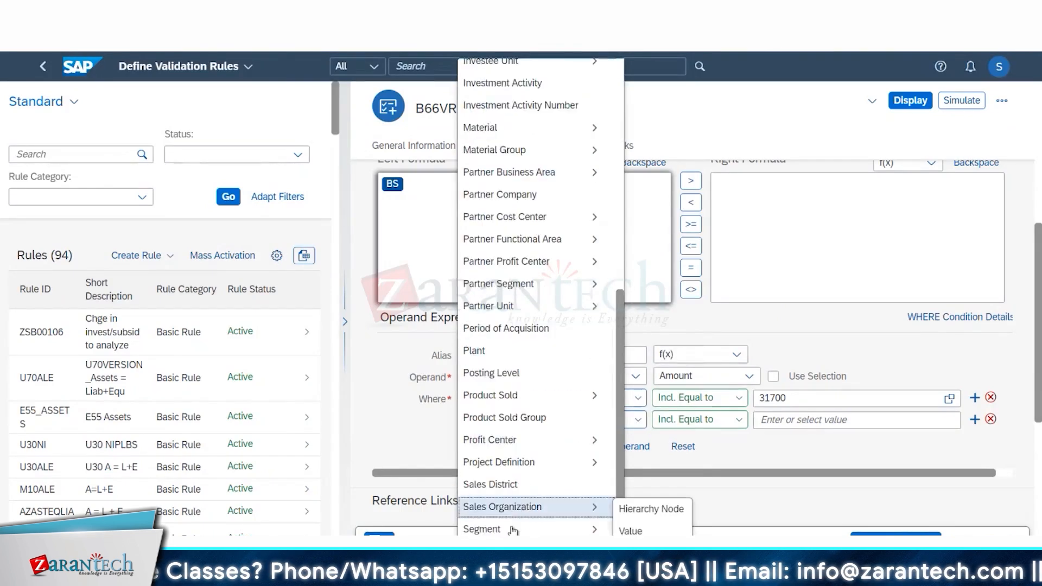
scroll(513, 529, "down", 2)
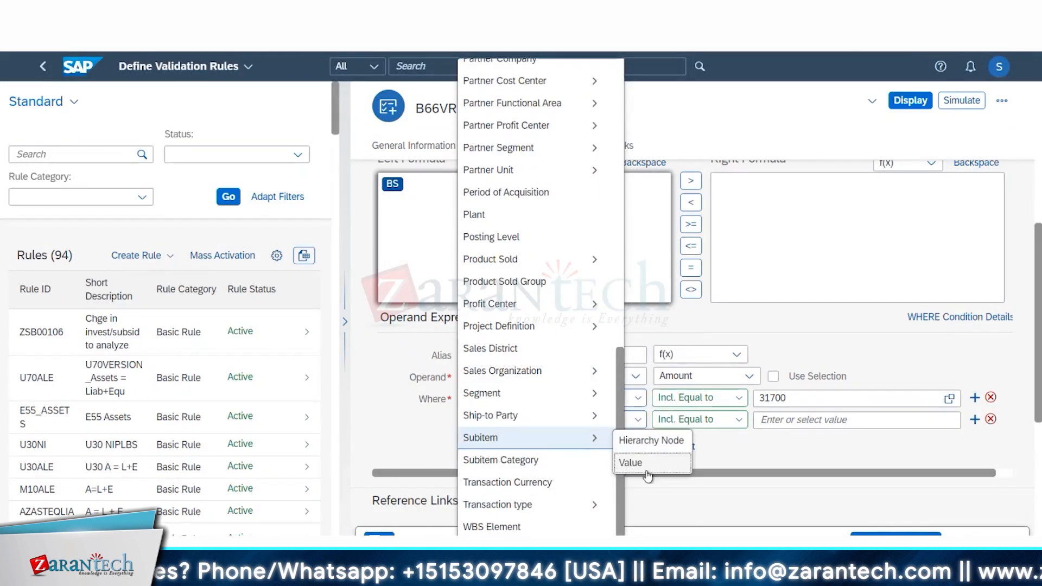
left_click(643, 463)
left_click(813, 419)
type("915")
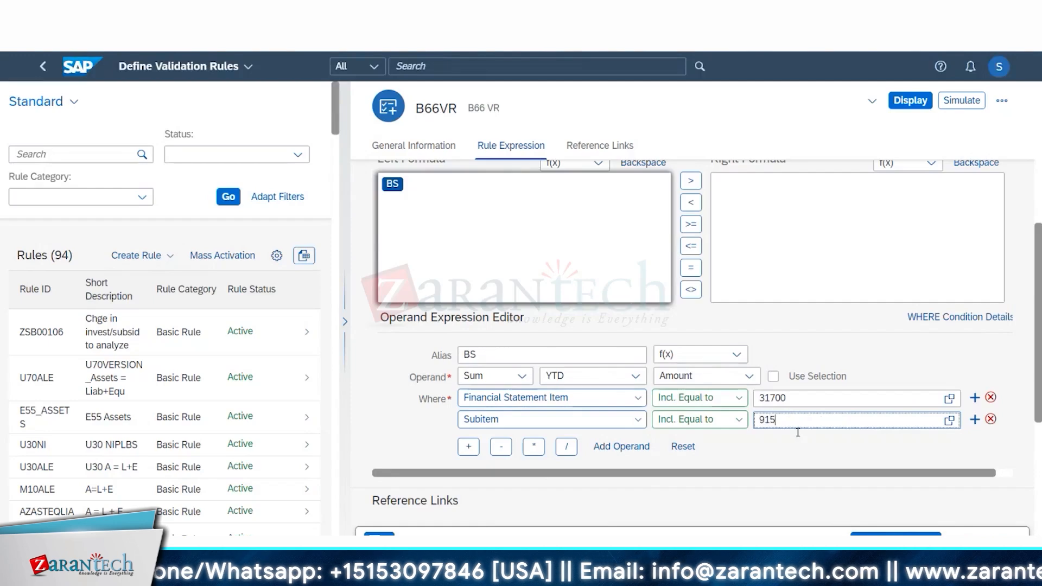
Step: Check the FS item and subitem of the balance sheet net income posting in ACDOCU
left_click(190, 545)
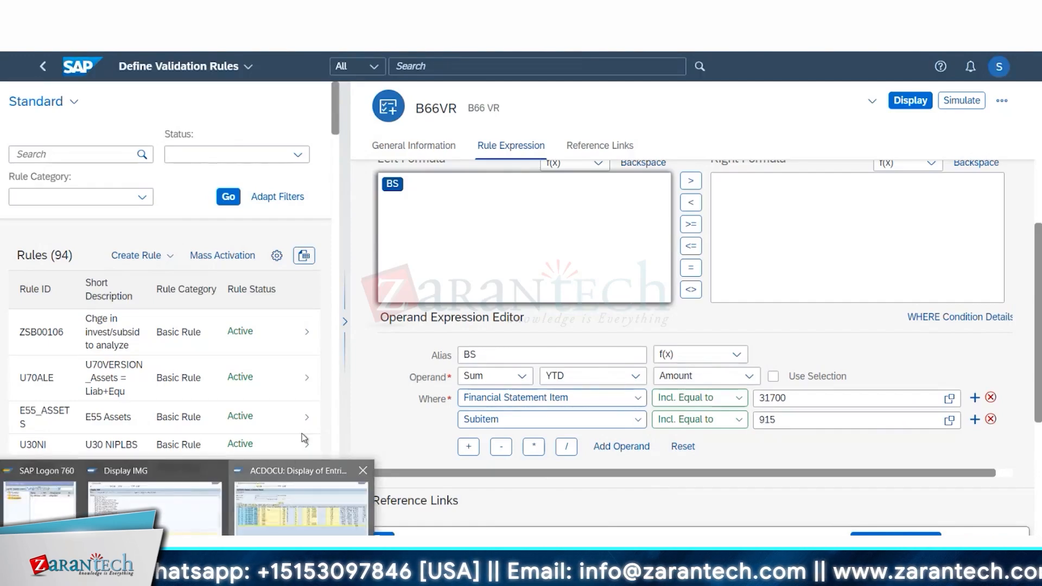
left_click(317, 488)
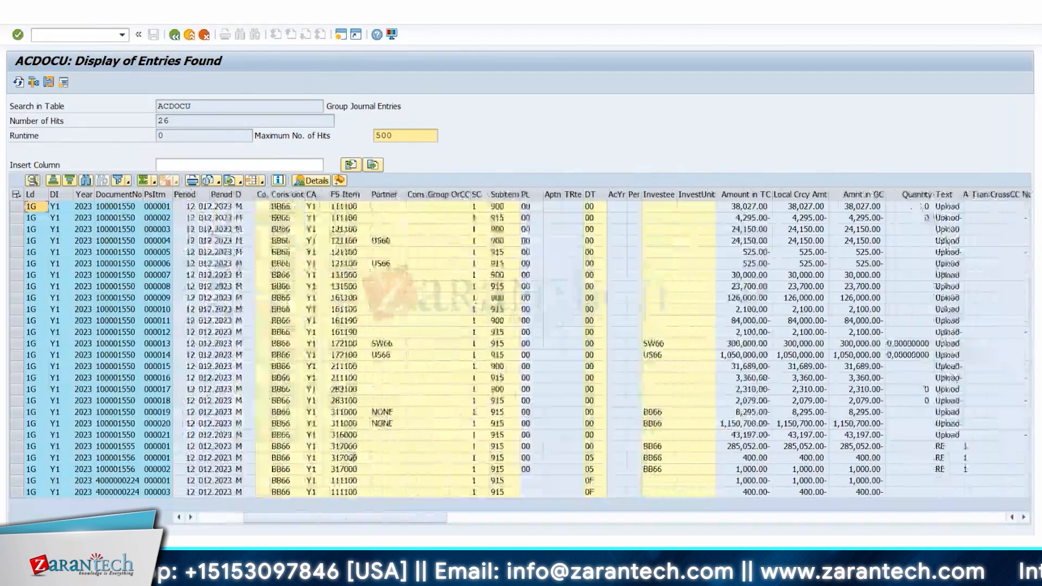
left_click(351, 446)
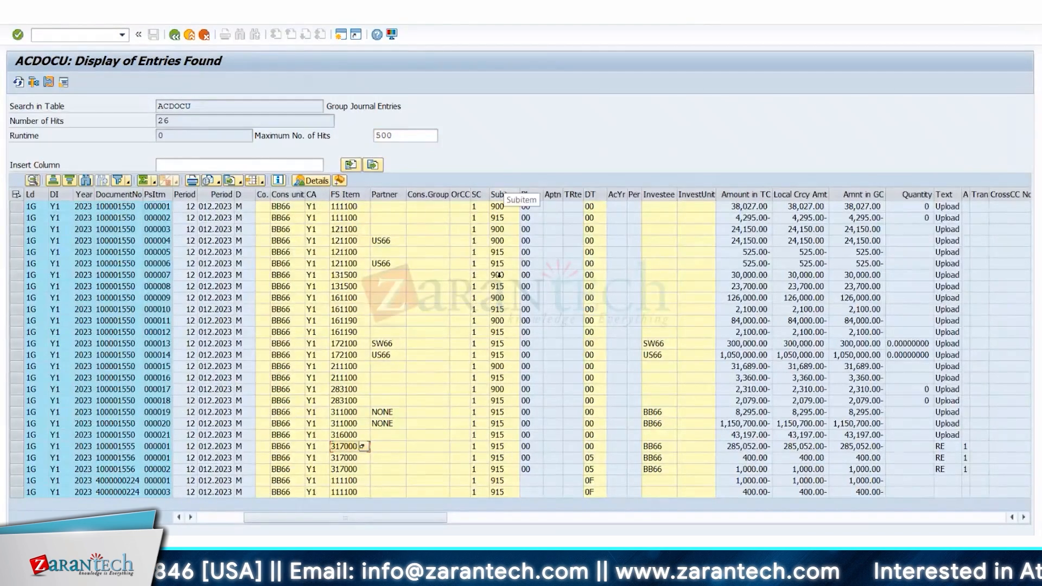
left_click(497, 446)
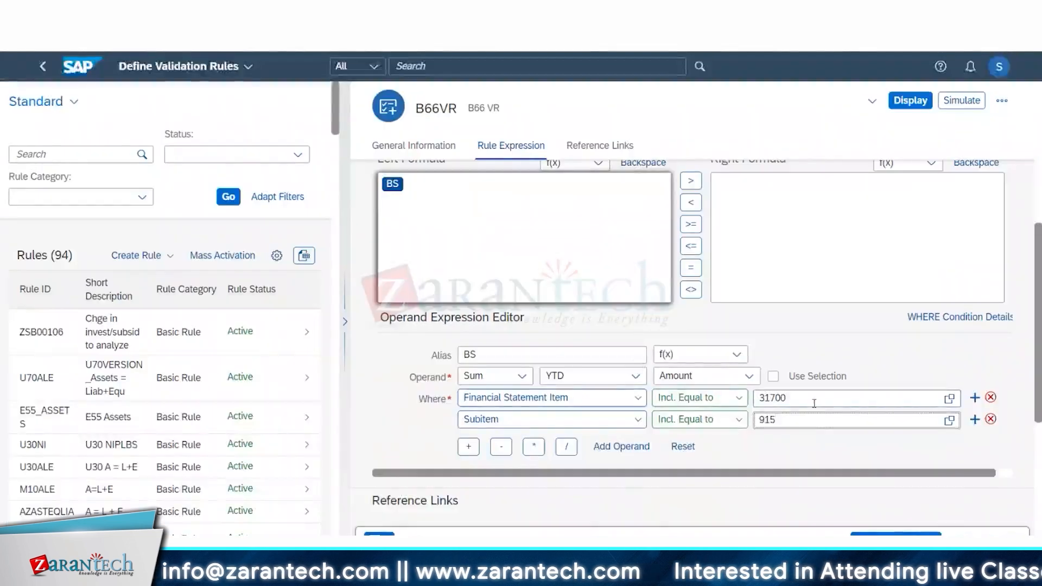
Step: Correct the BS operand's FS item value to 317000 and remove the extra empty operand from the left formula
left_click(811, 400)
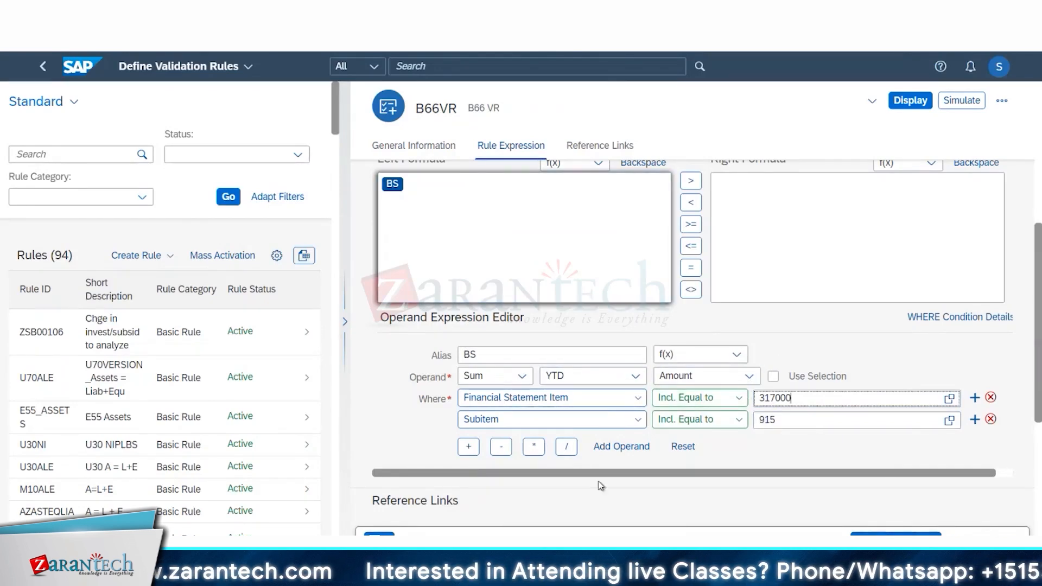
left_click(609, 447)
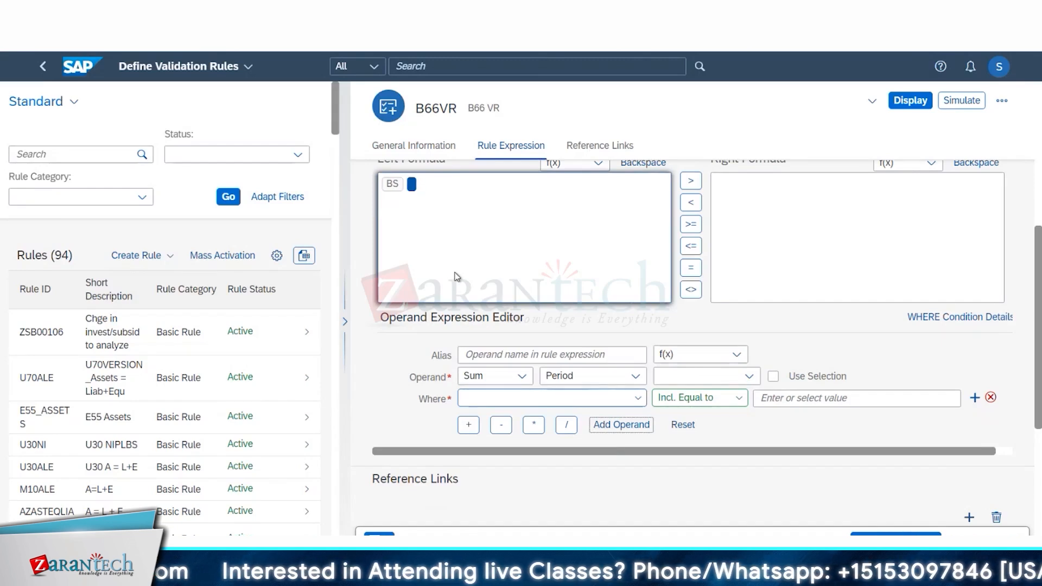
left_click(629, 164)
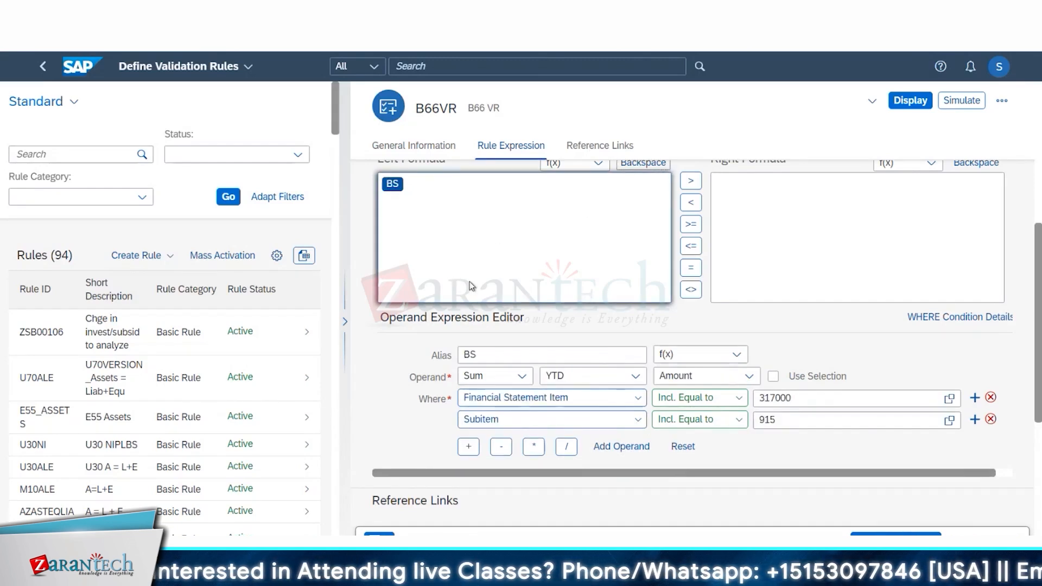
Step: Add an operand with alias PL to the right formula, defined as the YTD sum of Amount
left_click(766, 200)
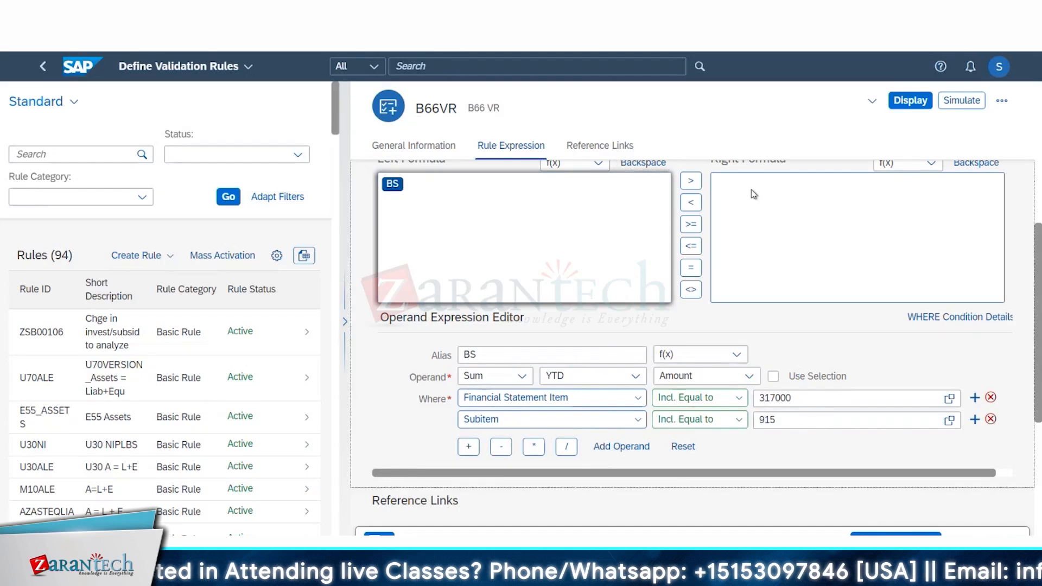
left_click(727, 191)
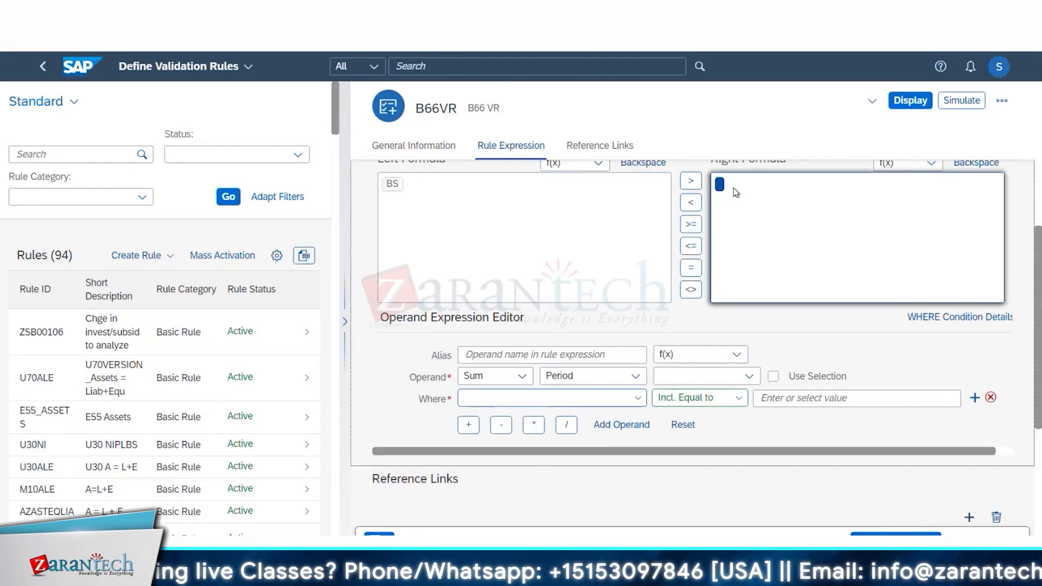
left_click(525, 353)
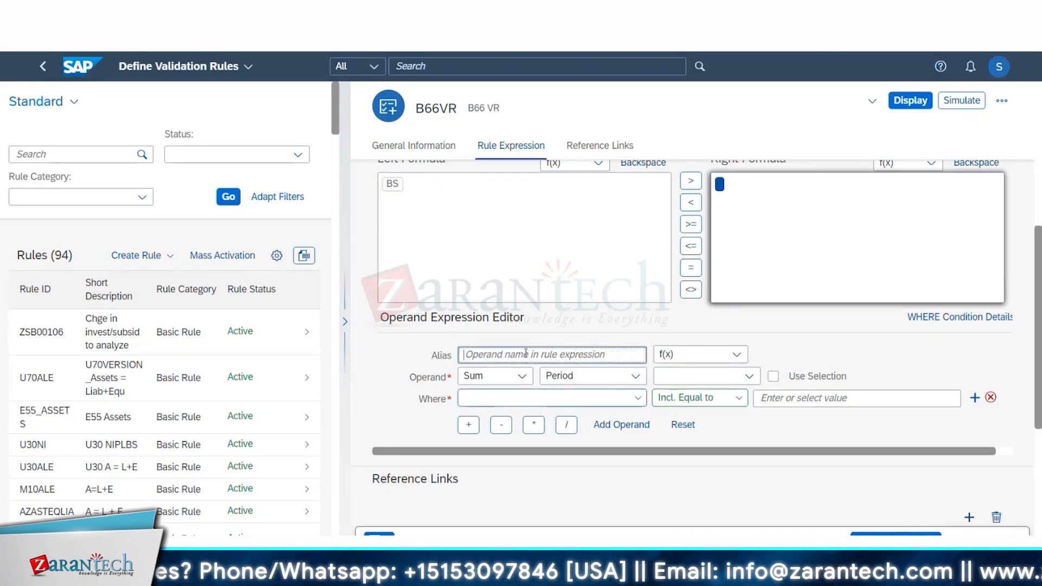
type("PL")
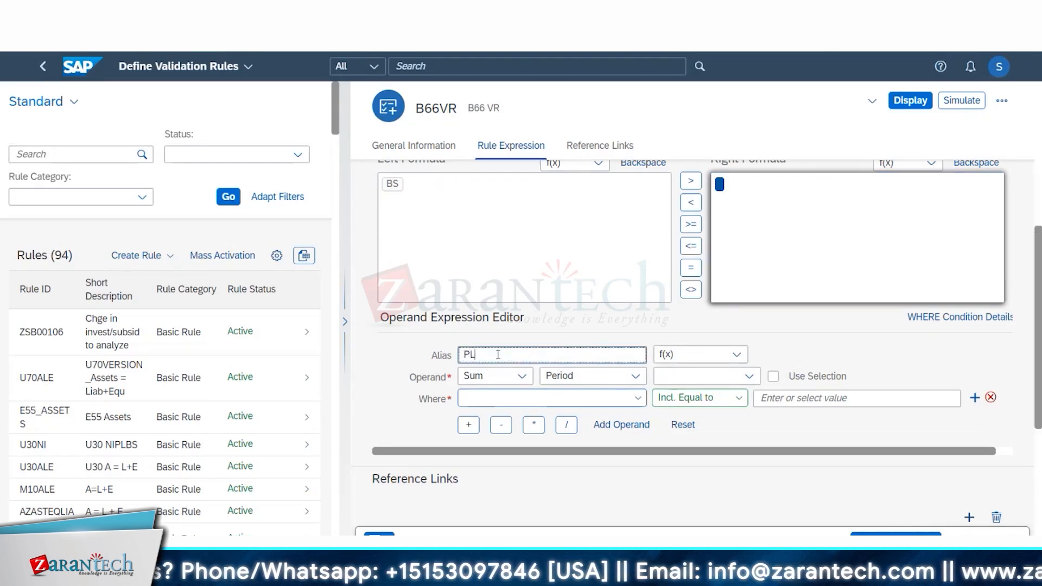
left_click(616, 383)
left_click(576, 462)
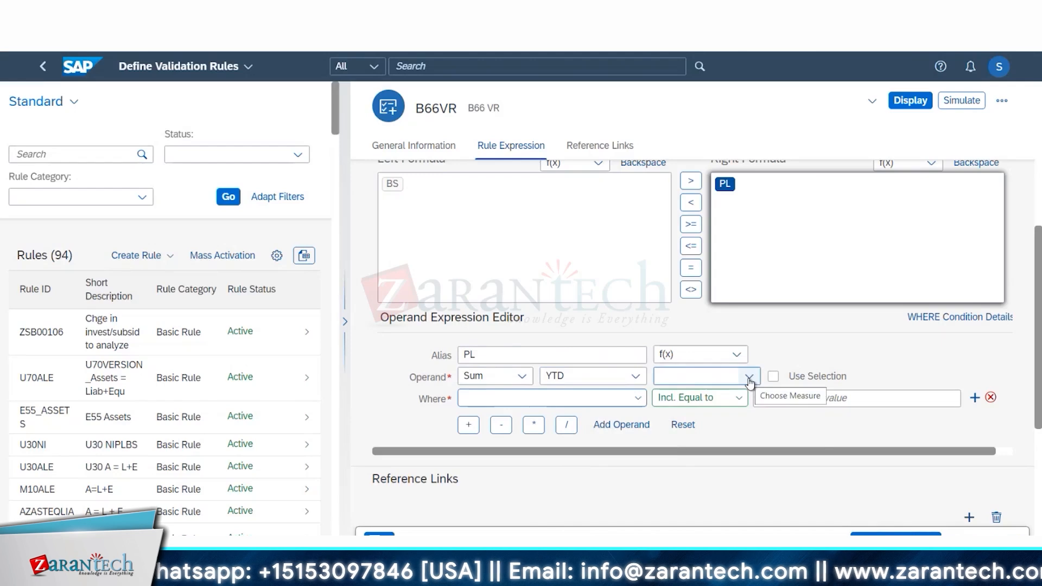
left_click(748, 376)
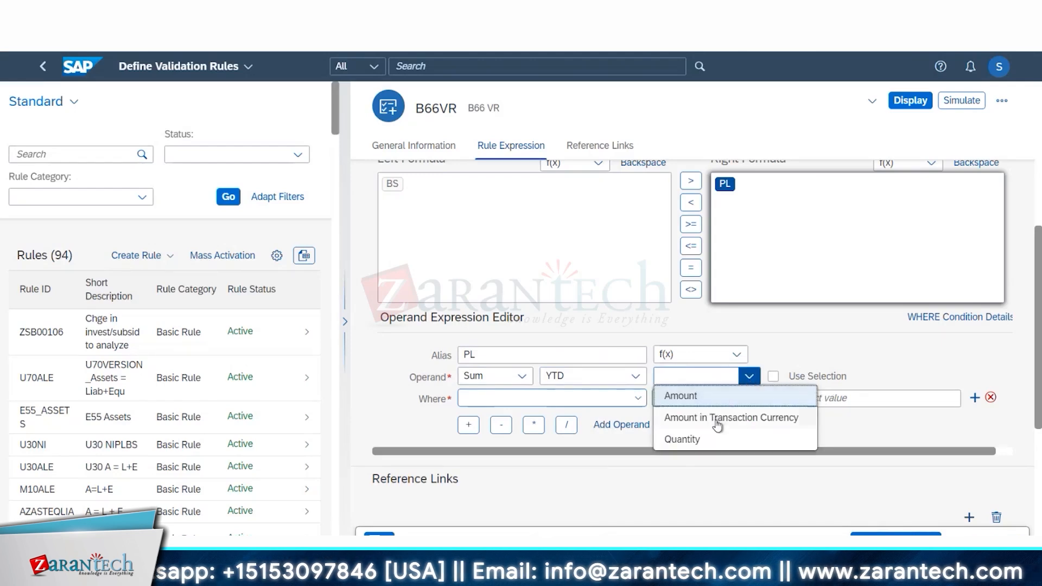
left_click(705, 396)
Step: Restrict the PL operand to the Financial Statement Item value 799000
left_click(632, 400)
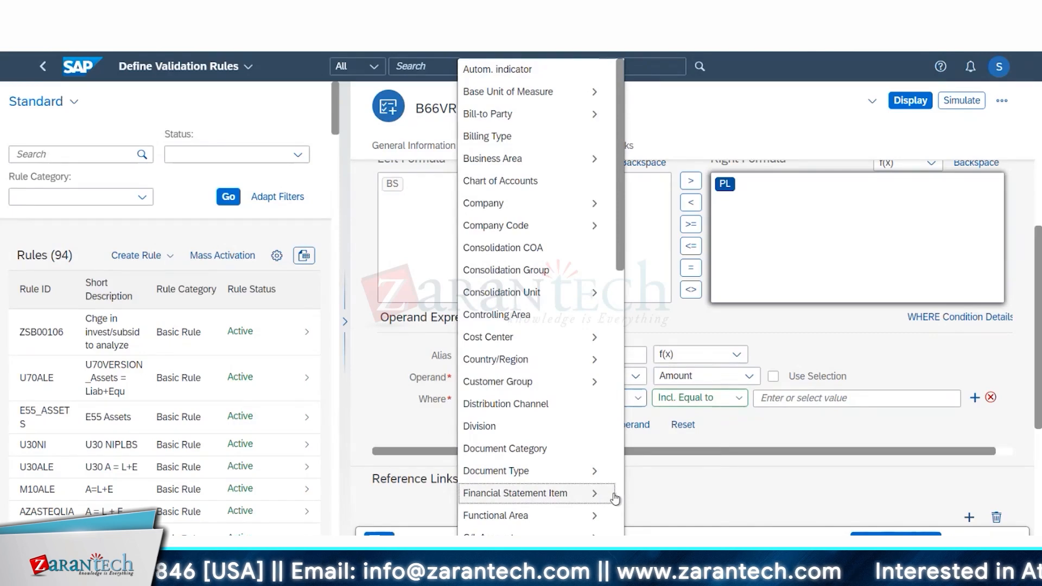
mouse_move(584, 494)
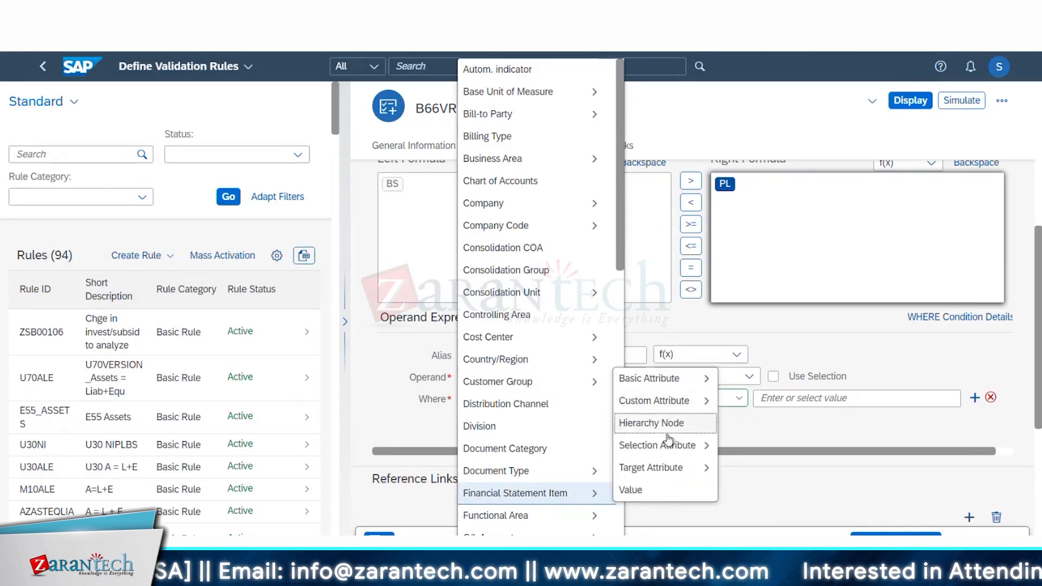
left_click(632, 490)
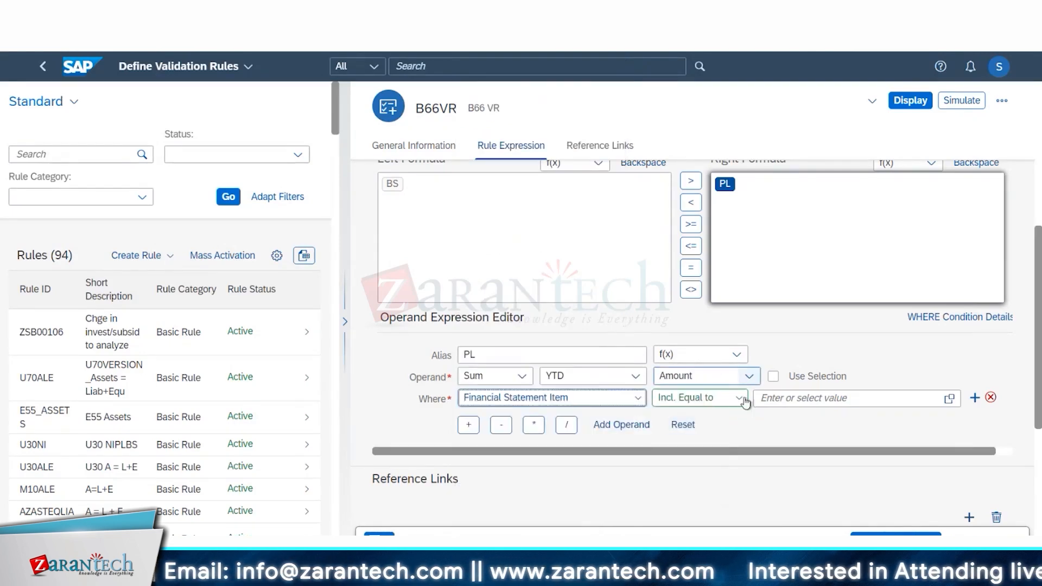
left_click(794, 398)
type("79900")
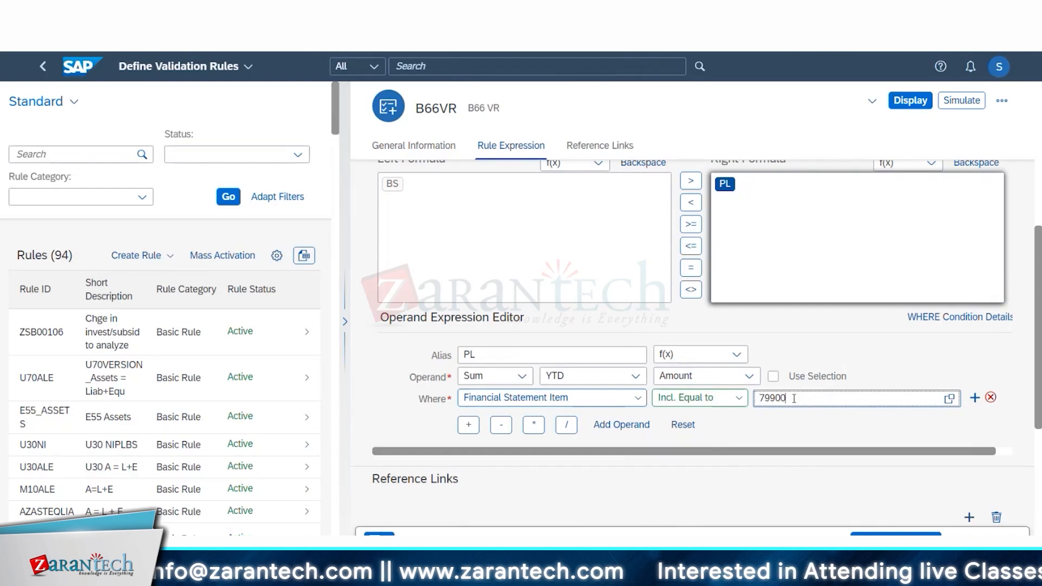
type("0")
Step: Check the FS item of the P&L net income posting in ACDOCU and return to the validation rule
mouse_move(209, 550)
left_click(306, 492)
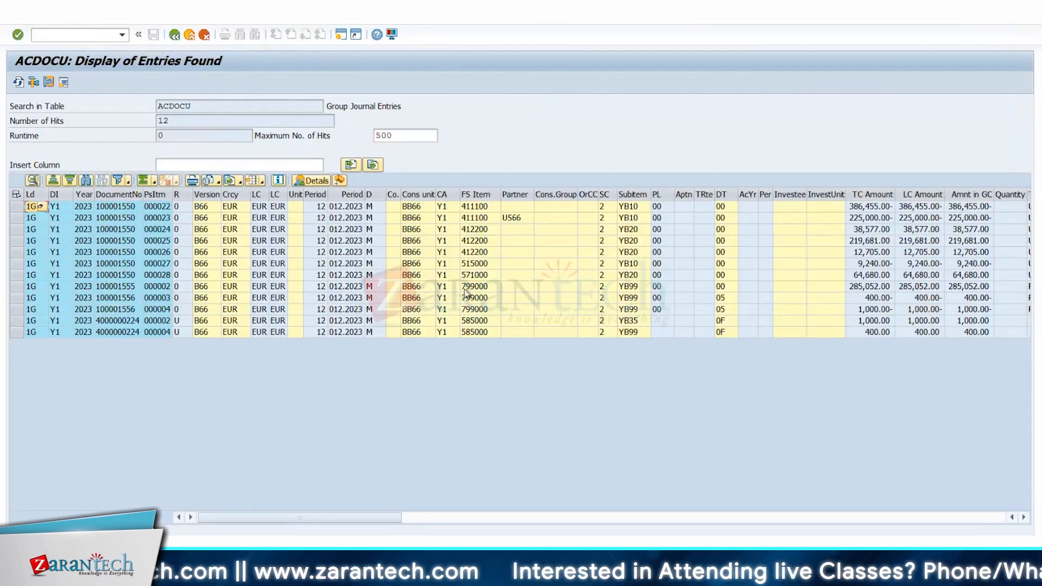
left_click(465, 288)
left_click(259, 550)
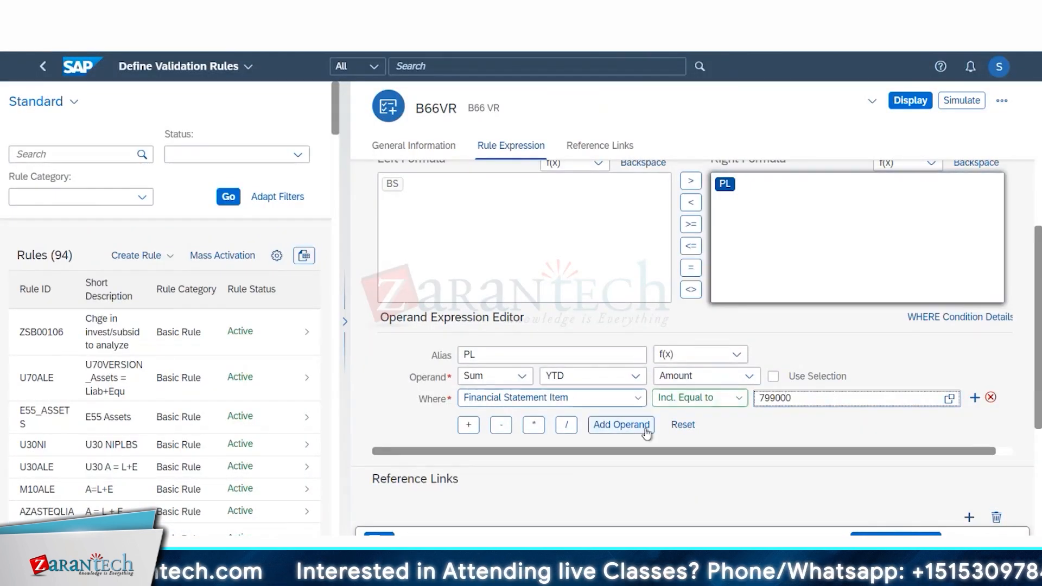
Step: Set the comparison between the left and right formulas to equal (=)
scroll(857, 330, "up", 3)
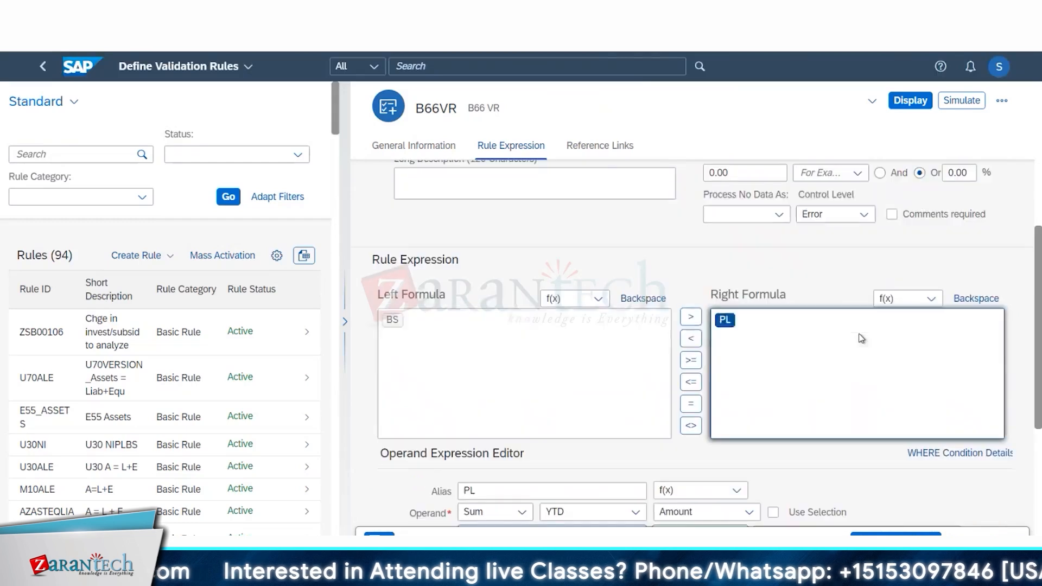
scroll(812, 368, "down", 3)
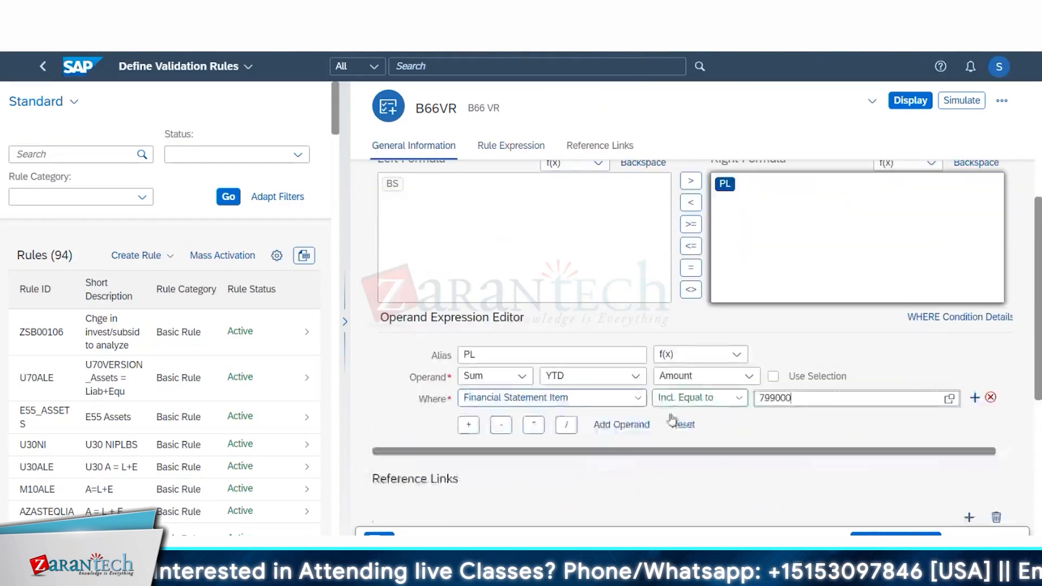
left_click(690, 268)
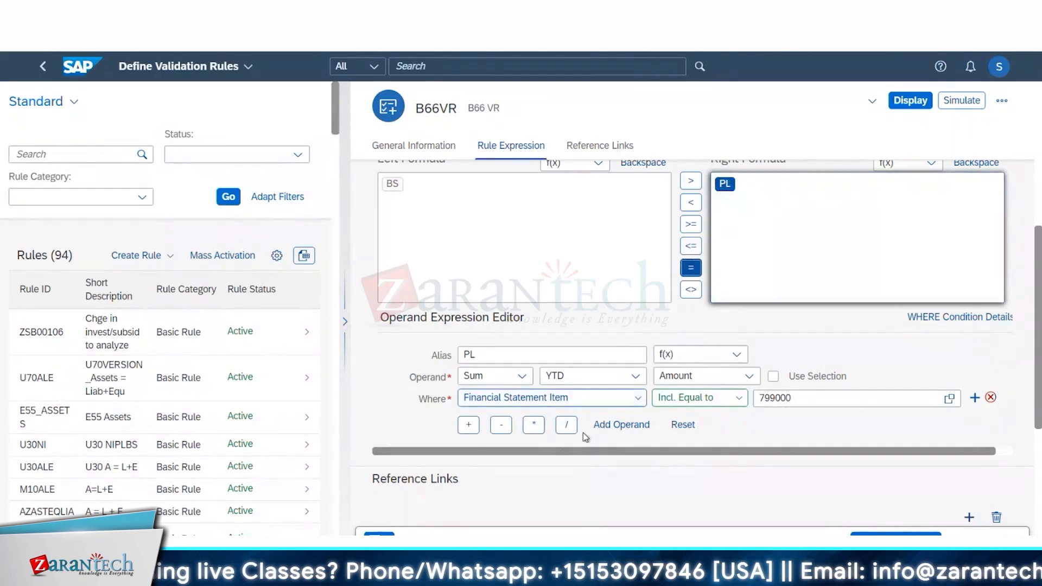
Step: Multiply the PL operand in the right formula by -1.00, leaving no extra operands, and reselect the BS operand
left_click(533, 427)
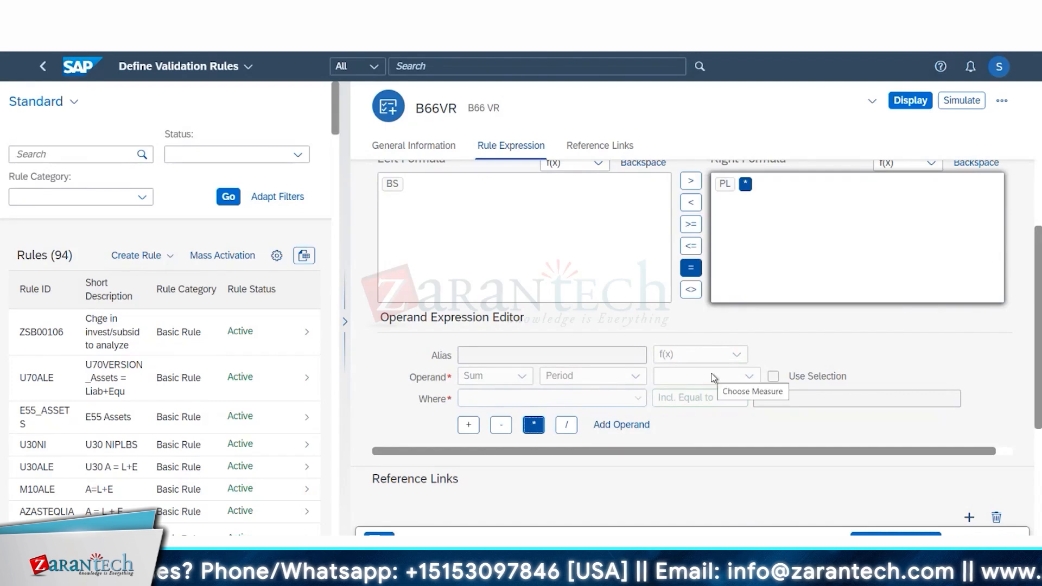
left_click(534, 425)
left_click(621, 425)
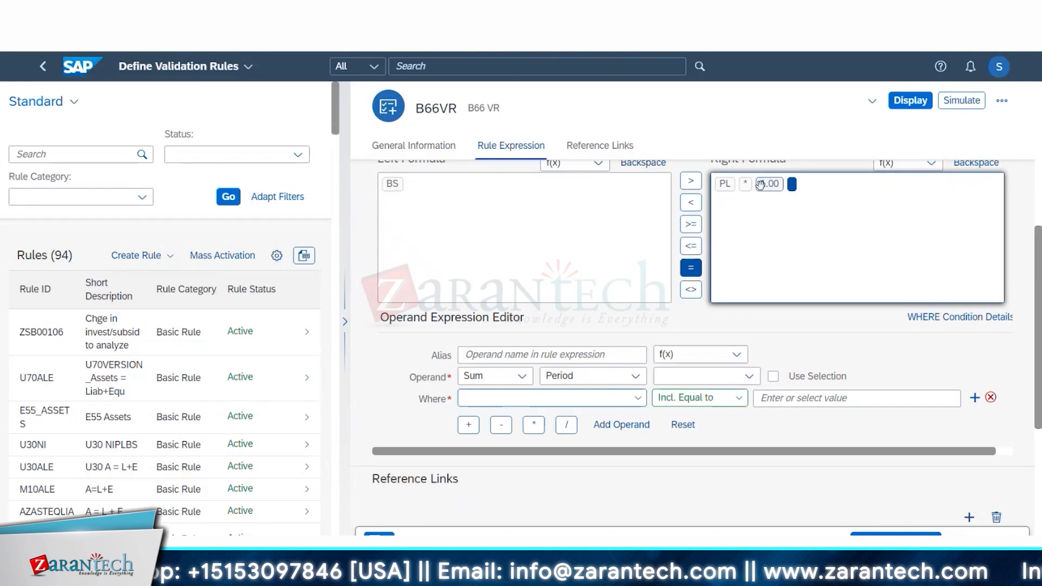
left_click(759, 184)
left_click(501, 383)
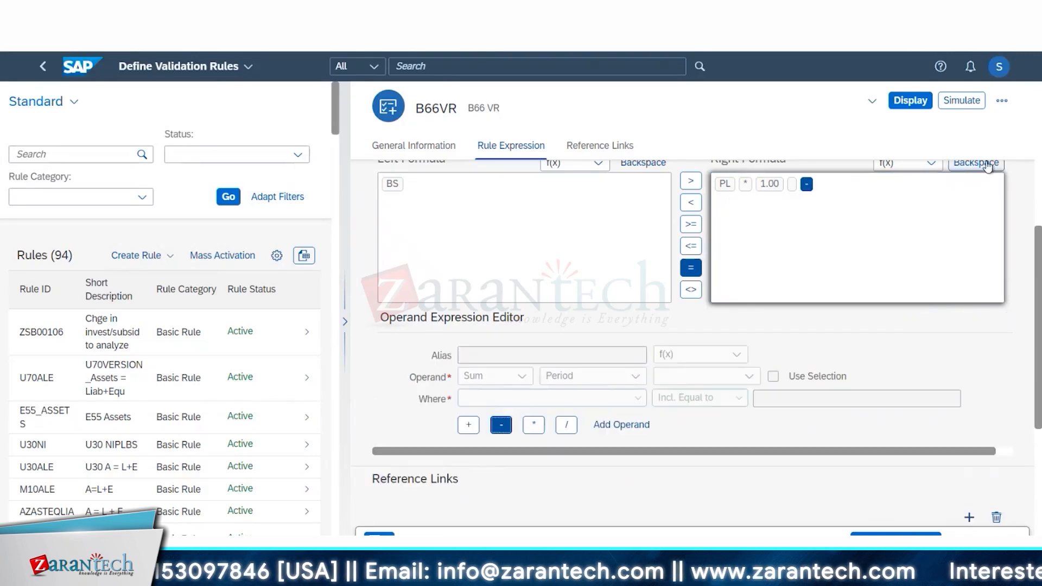
left_click(579, 243)
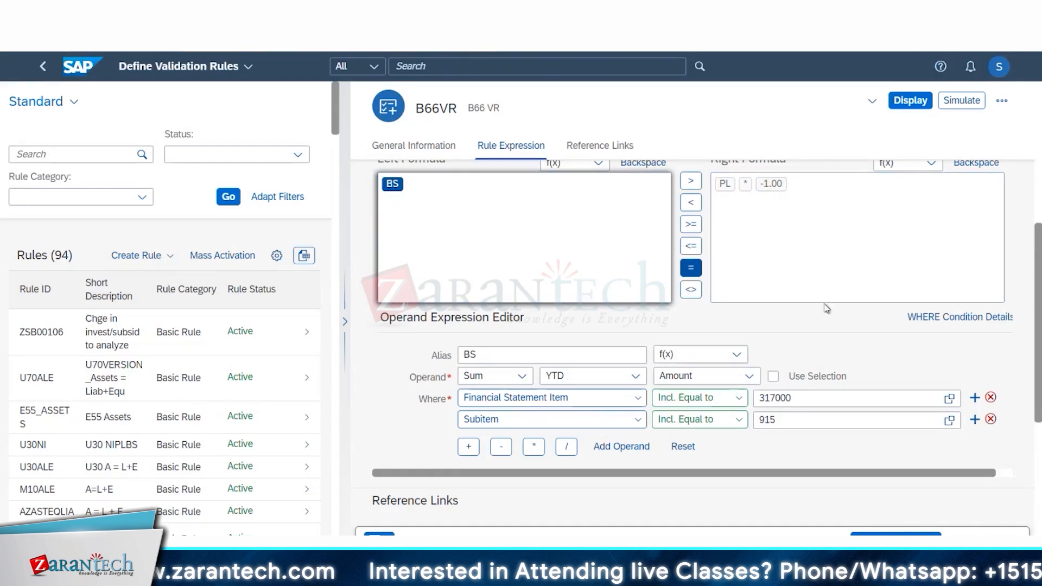
Step: Review rule B66VR's tolerance, control level and both sides of the rule expression
scroll(826, 305, "up", 1)
scroll(826, 305, "up", 3)
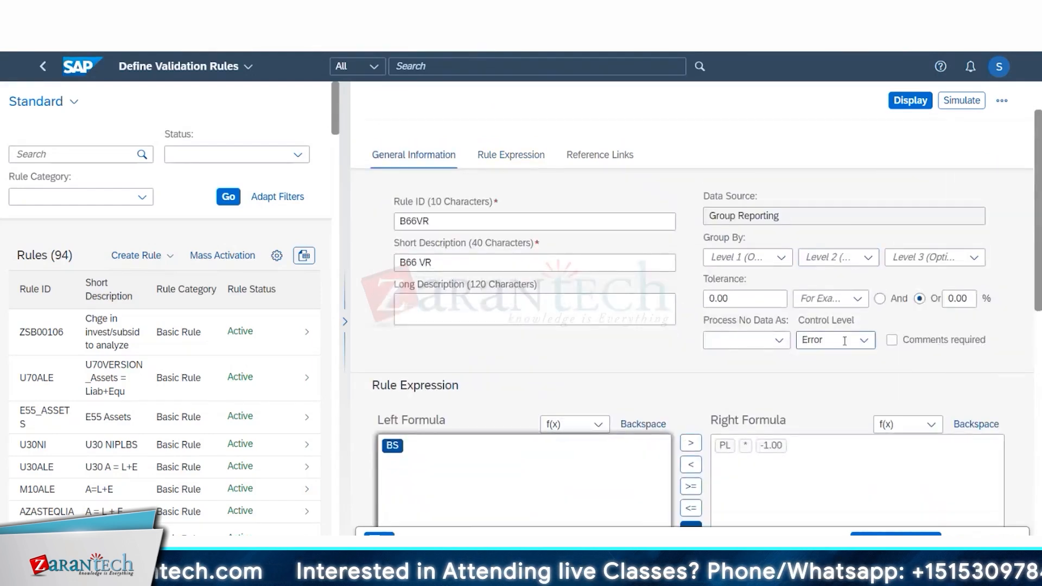
scroll(704, 343, "down", 3)
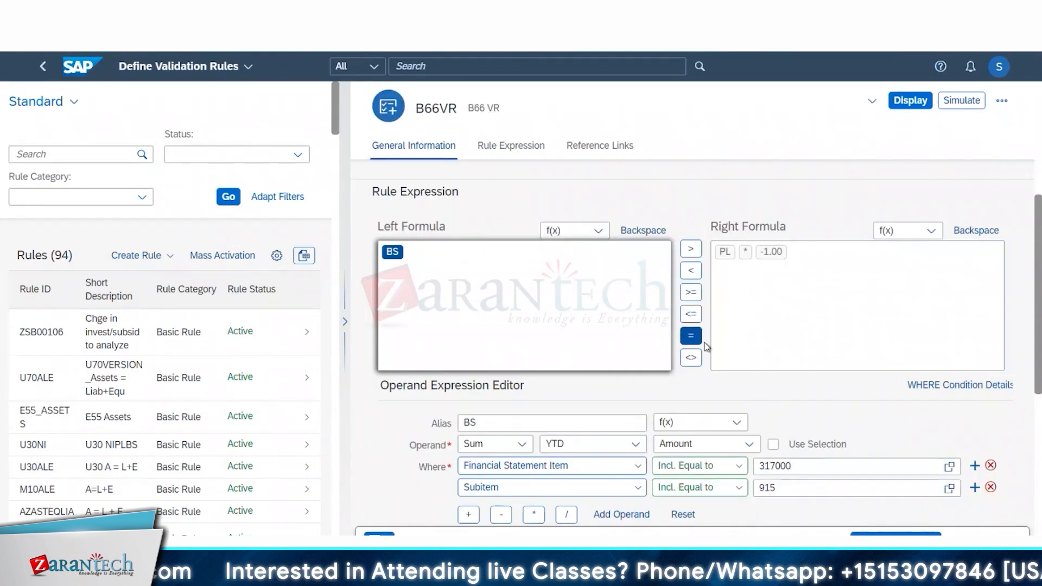
scroll(700, 398, "up", 2)
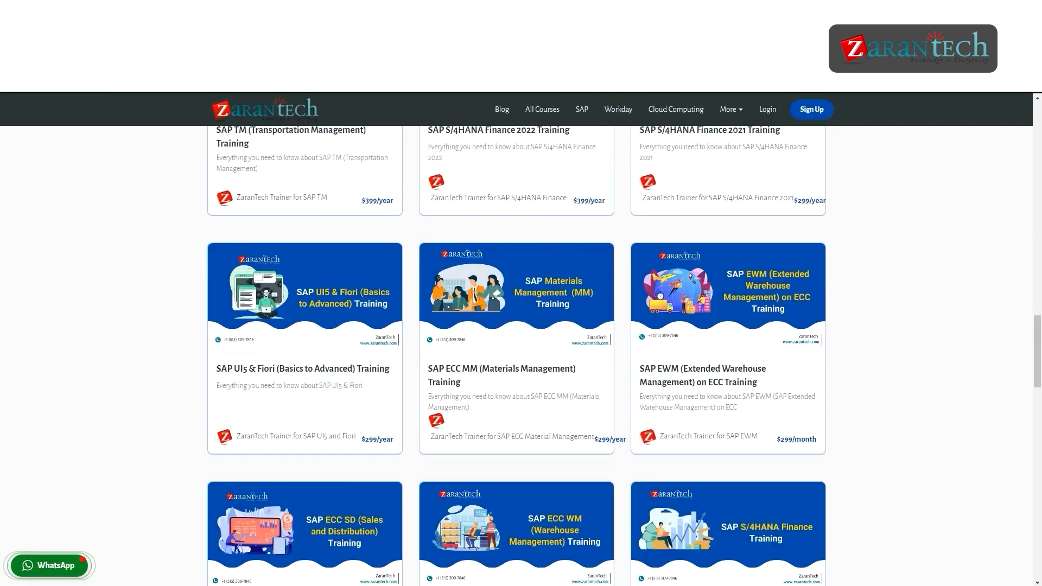
scroll(516, 355, "down", 4)
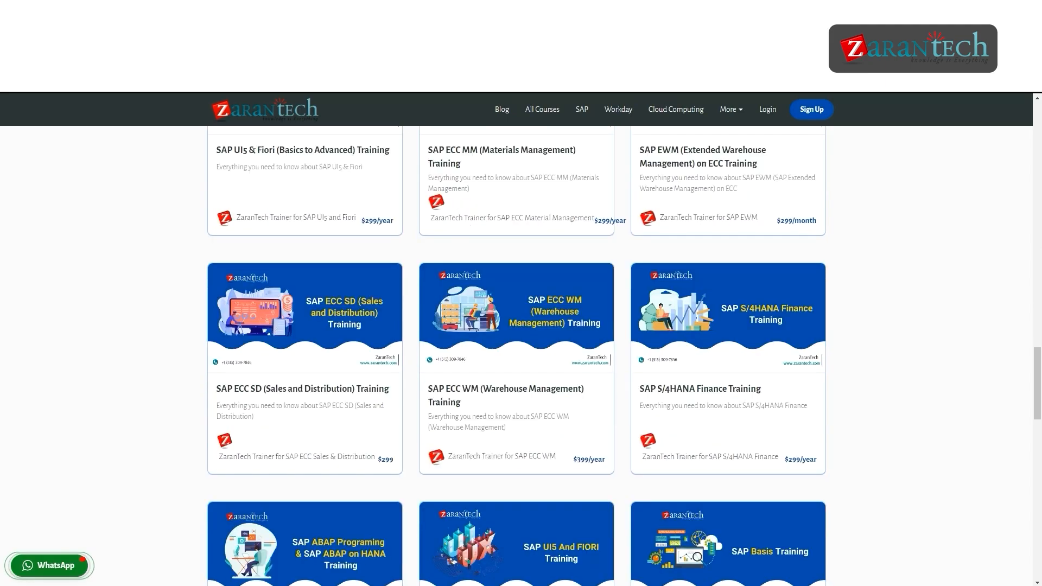
scroll(516, 355, "down", 3)
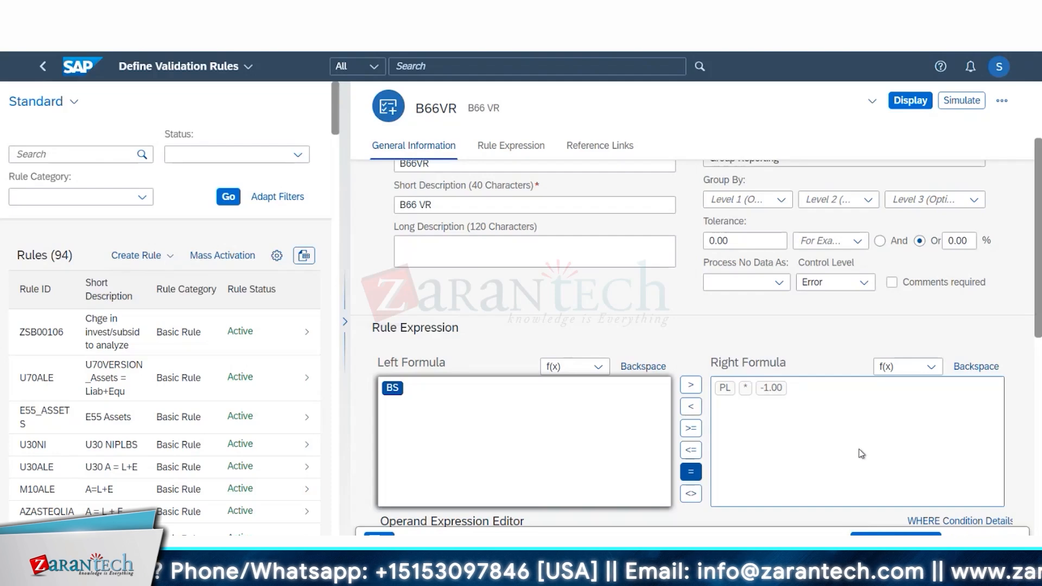
Step: Compare the BS operand with the amounts of the P&L net income postings on FS item 799000 in ACDOCU
left_click(385, 386)
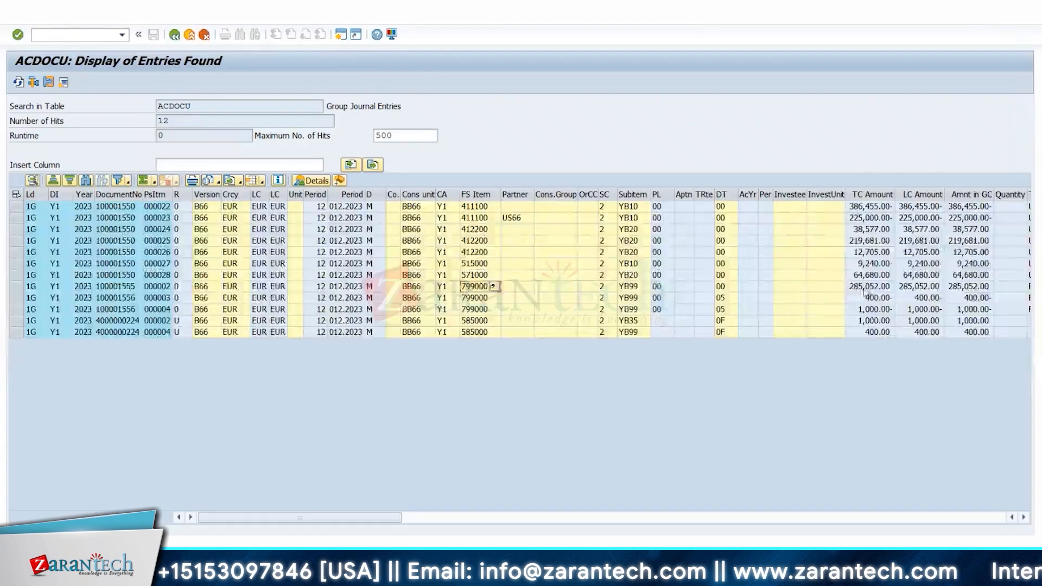
left_click_drag(868, 287, 874, 312)
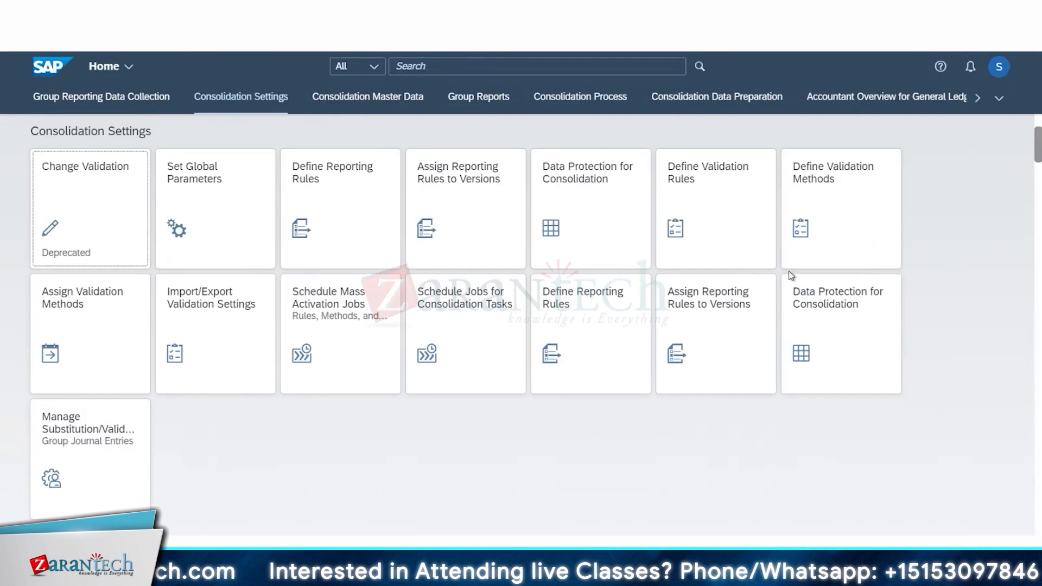
Step: Open Define Validation Methods from the consolidation settings and view the list of methods
left_click(808, 234)
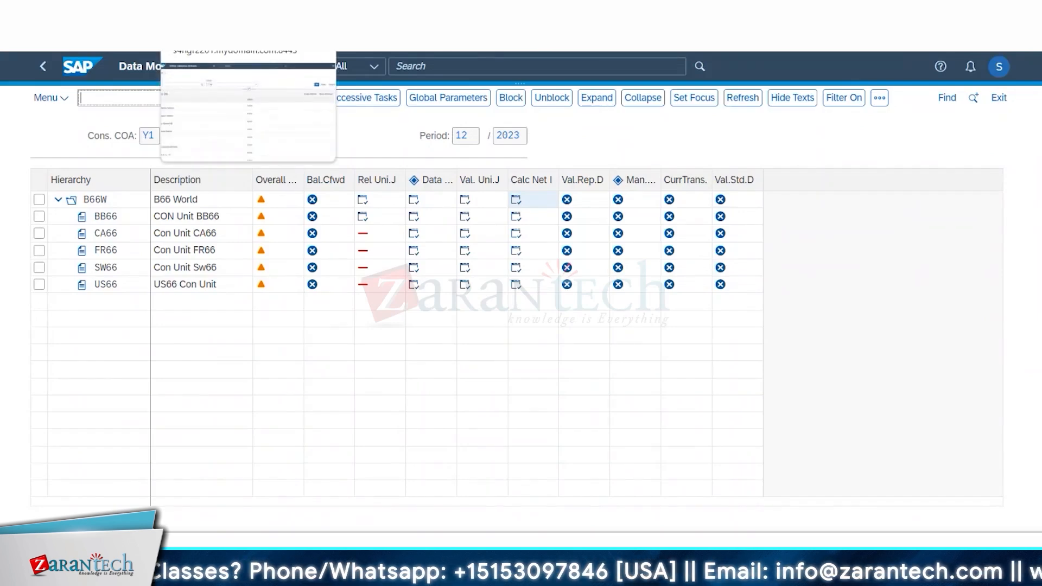
left_click(244, 11)
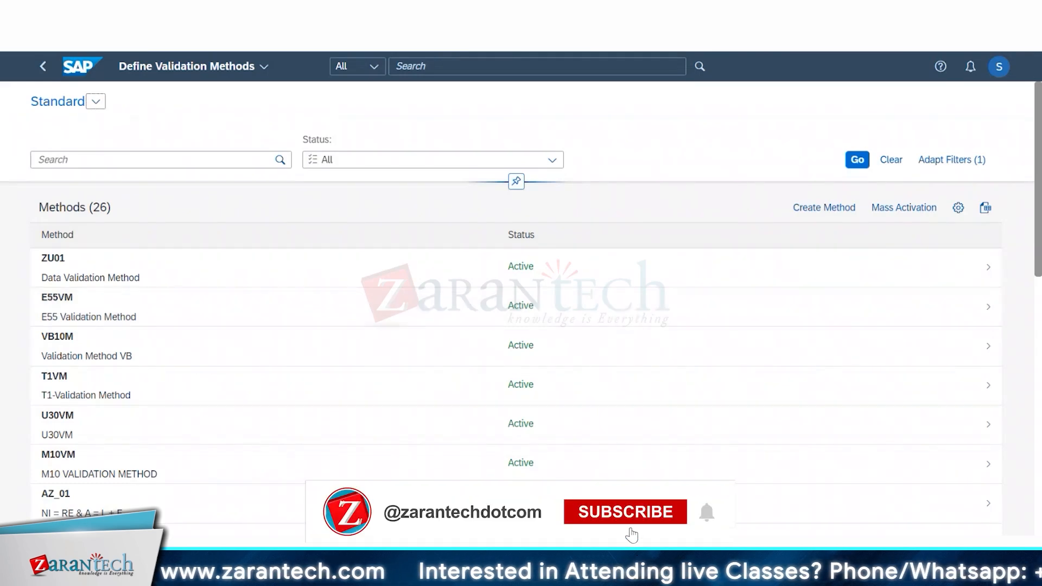
Step: Return to Define Validation Rules and look through the delivered rules for the one comparing balance sheet and P&L net income
left_click(45, 70)
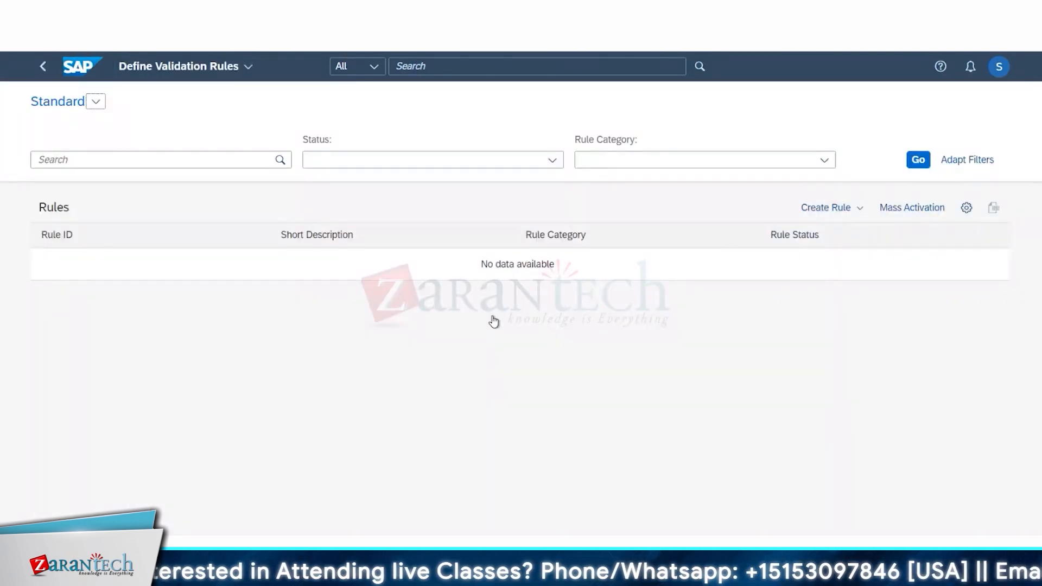
scroll(407, 328, "down", 10)
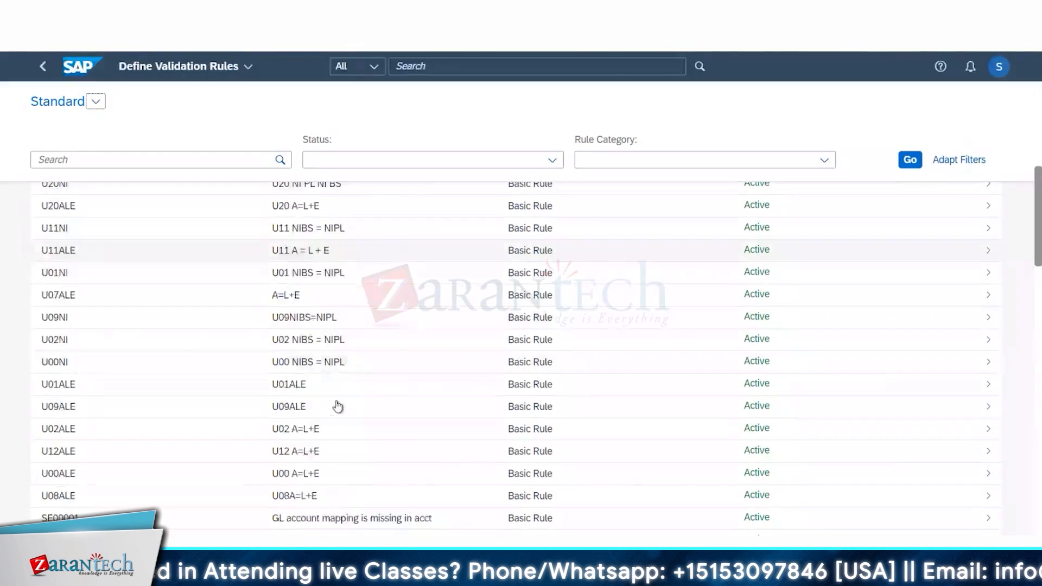
scroll(337, 406, "down", 10)
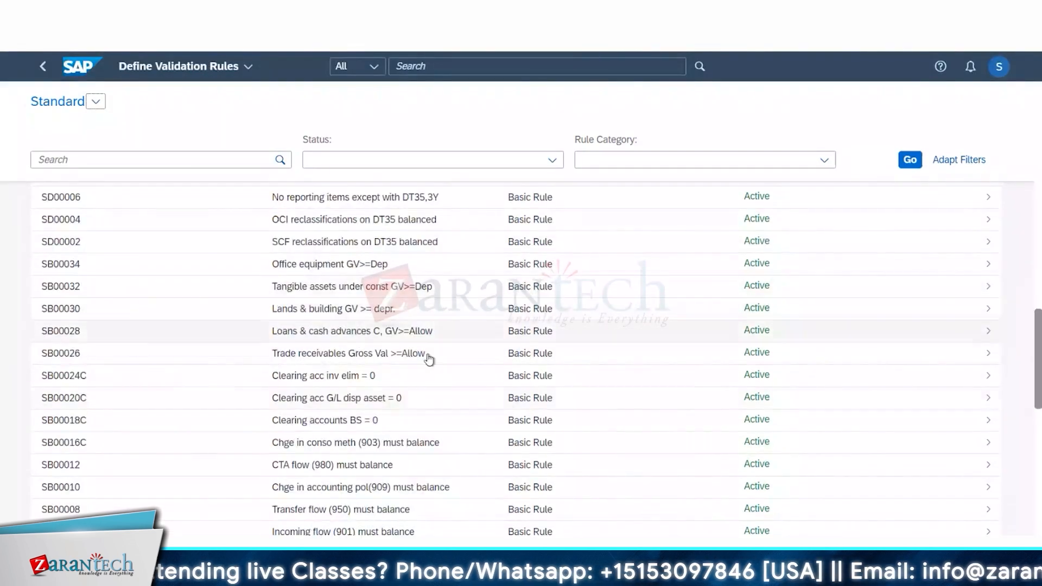
scroll(588, 448, "down", 5)
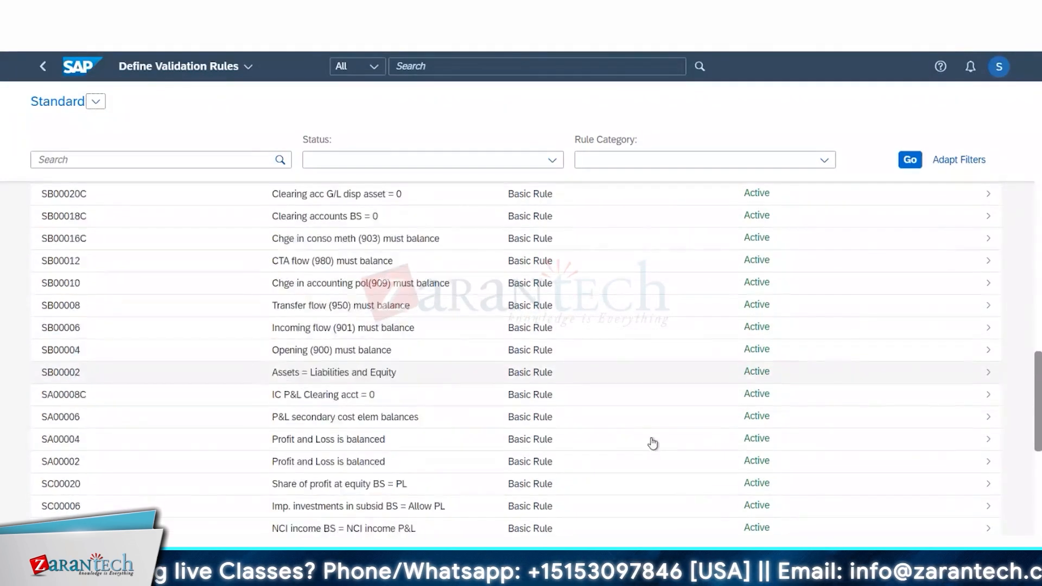
scroll(652, 443, "down", 10)
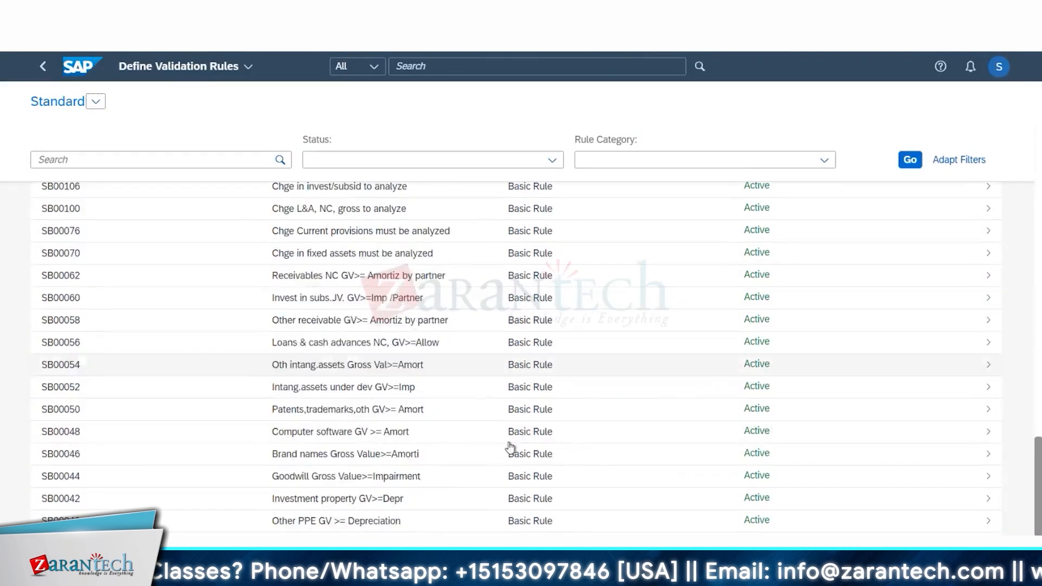
scroll(509, 447, "down", 1)
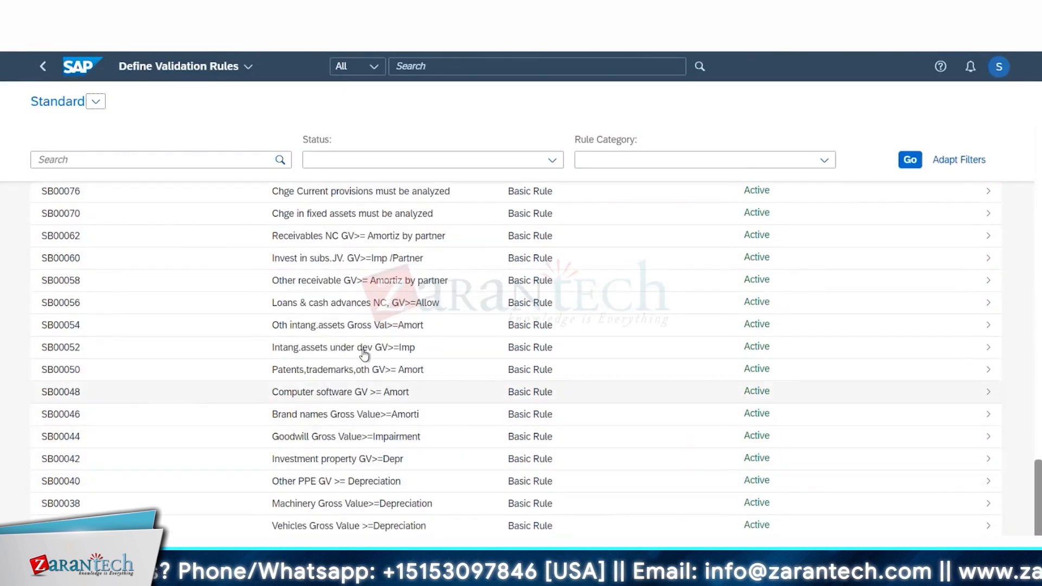
scroll(369, 301, "up", 1)
scroll(369, 301, "up", 15)
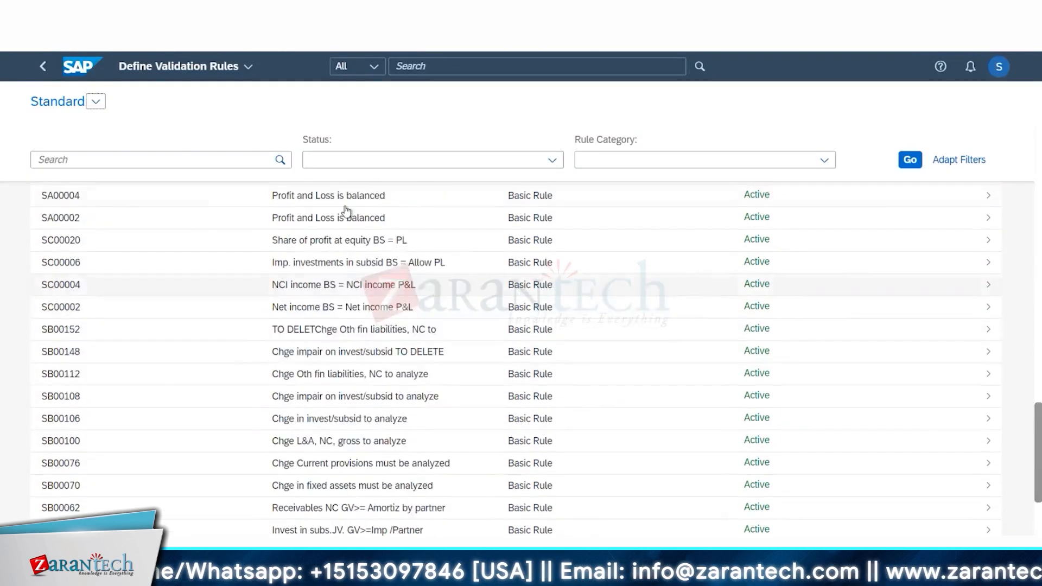
Step: Open validation rule B66VR from the rules list and review its absolute and percentage tolerance values
scroll(581, 335, "up", 1)
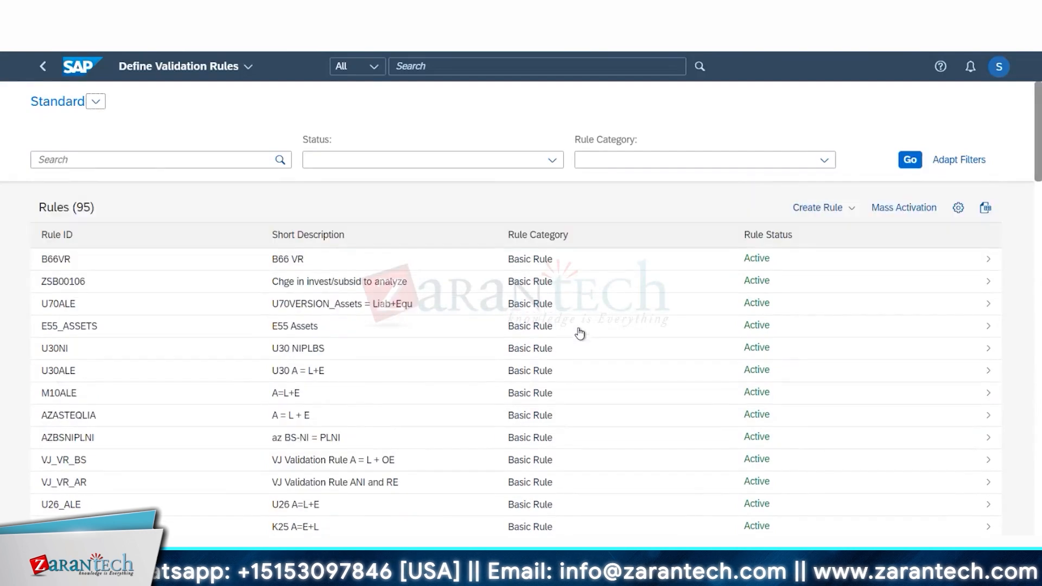
left_click(949, 268)
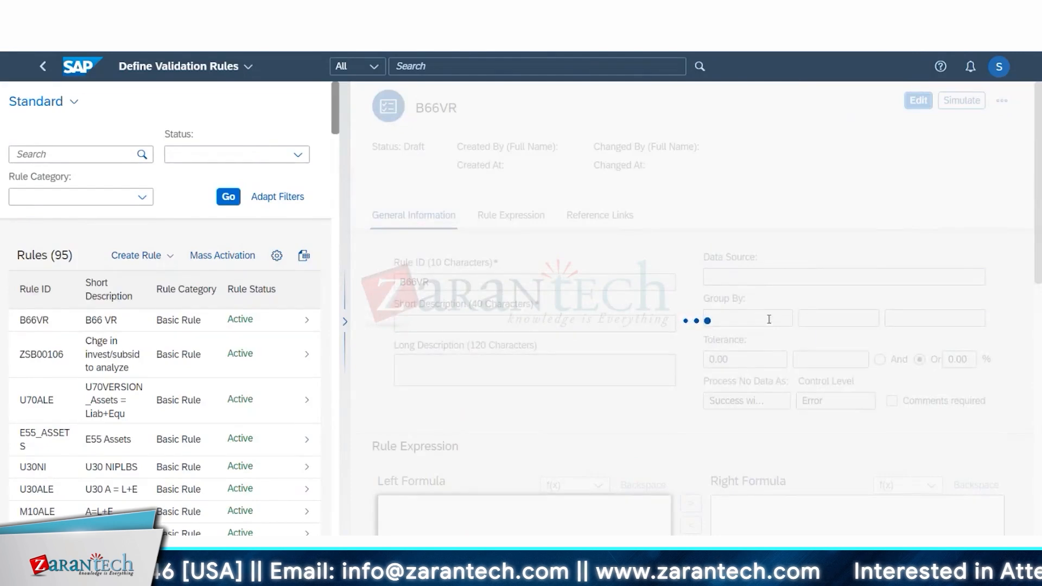
left_click_drag(728, 360, 705, 359)
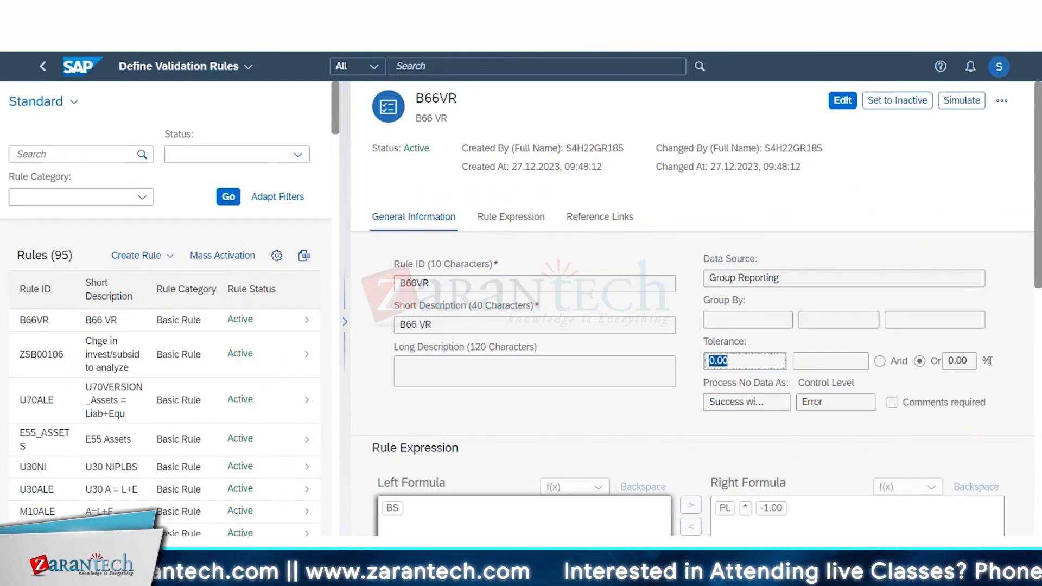
left_click(949, 360)
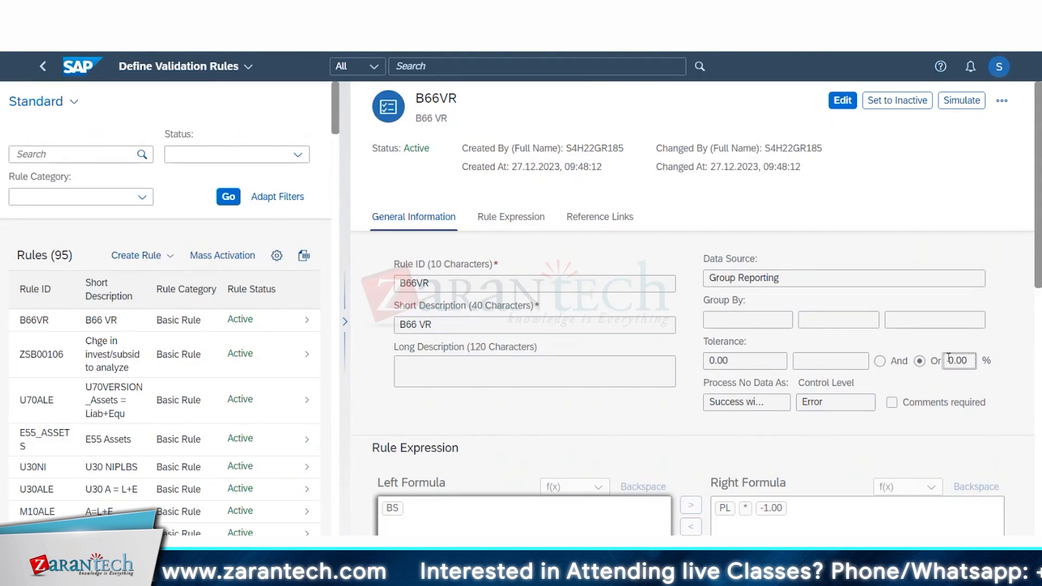
double_click(950, 360)
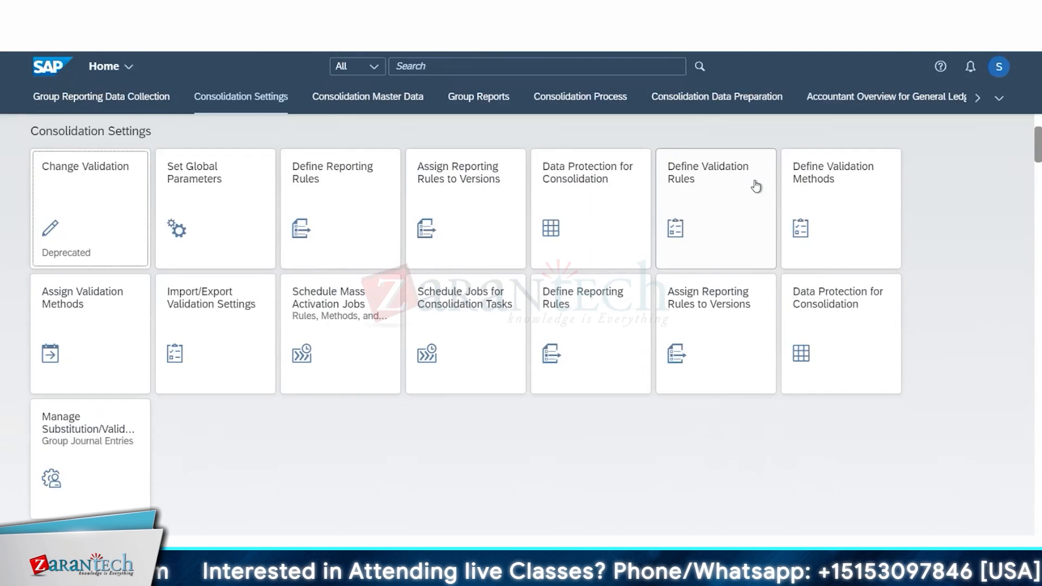
Step: Create a new validation method in Define Validation Methods with ID B66VM and short description B66VM
left_click(838, 209)
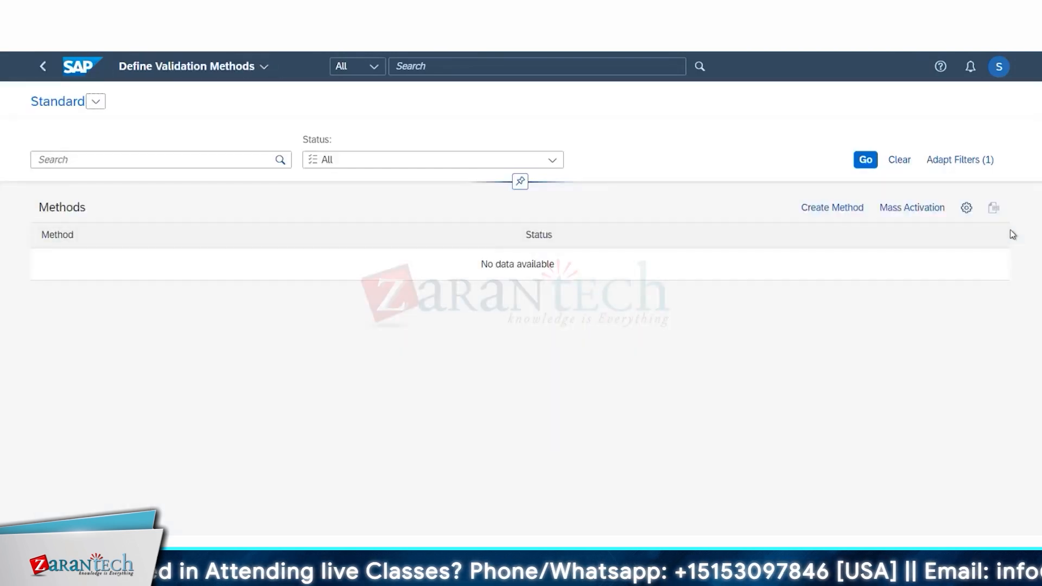
left_click(832, 207)
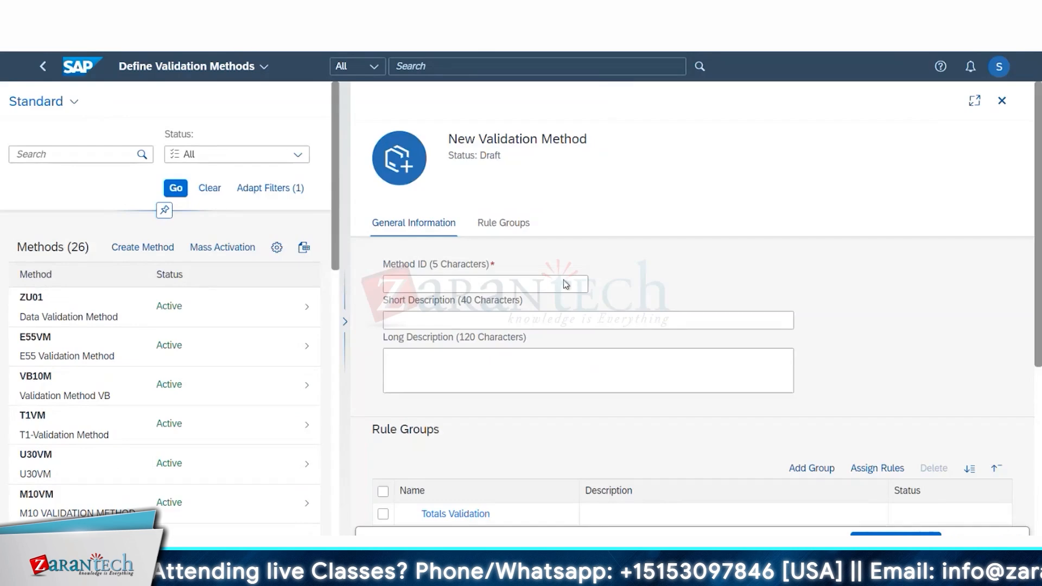
left_click(494, 280)
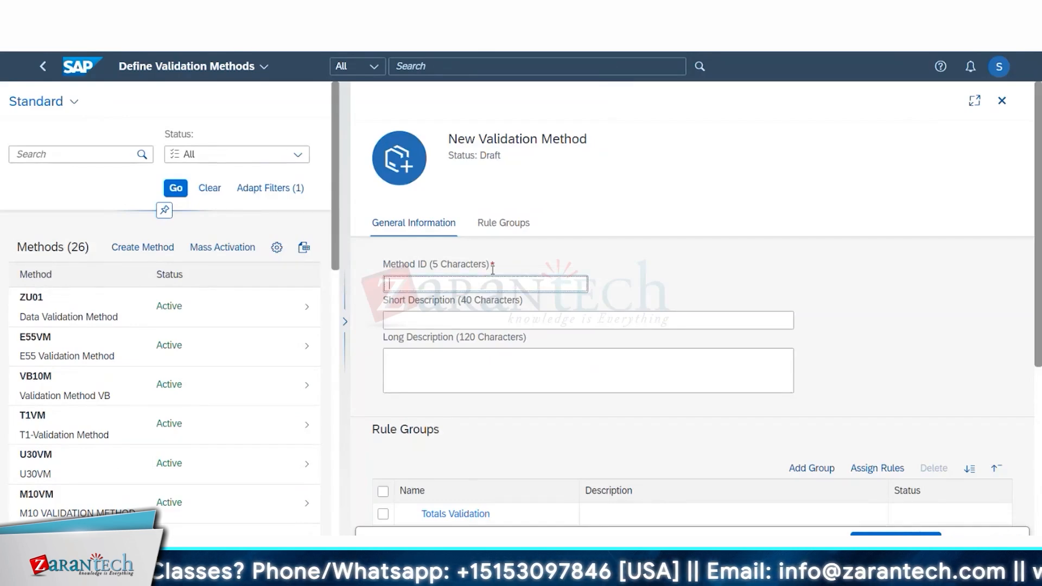
type("ZVM01")
scroll(530, 319, "down", 4)
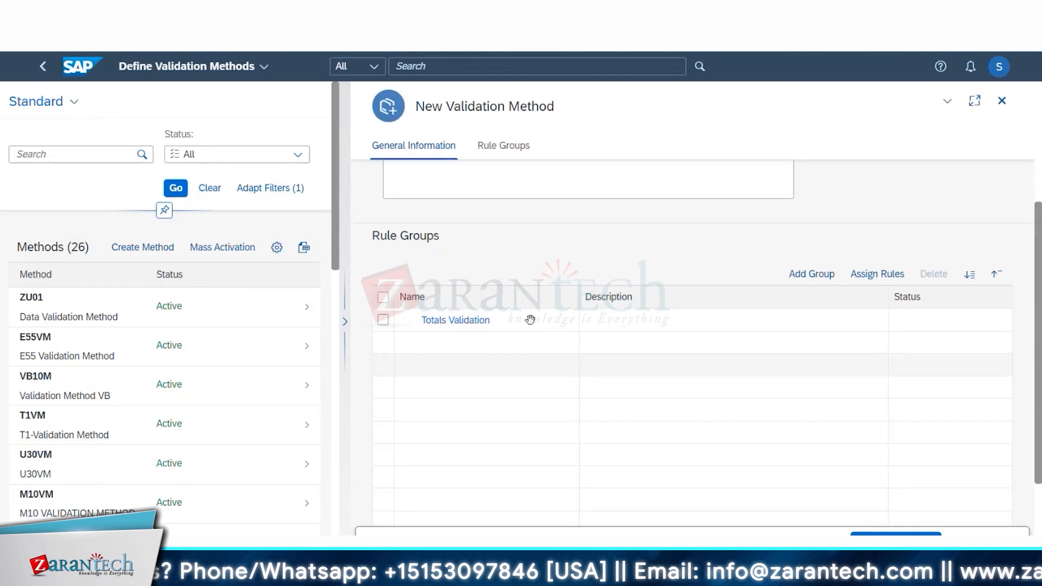
scroll(597, 325, "up", 4)
scroll(656, 331, "down", 2)
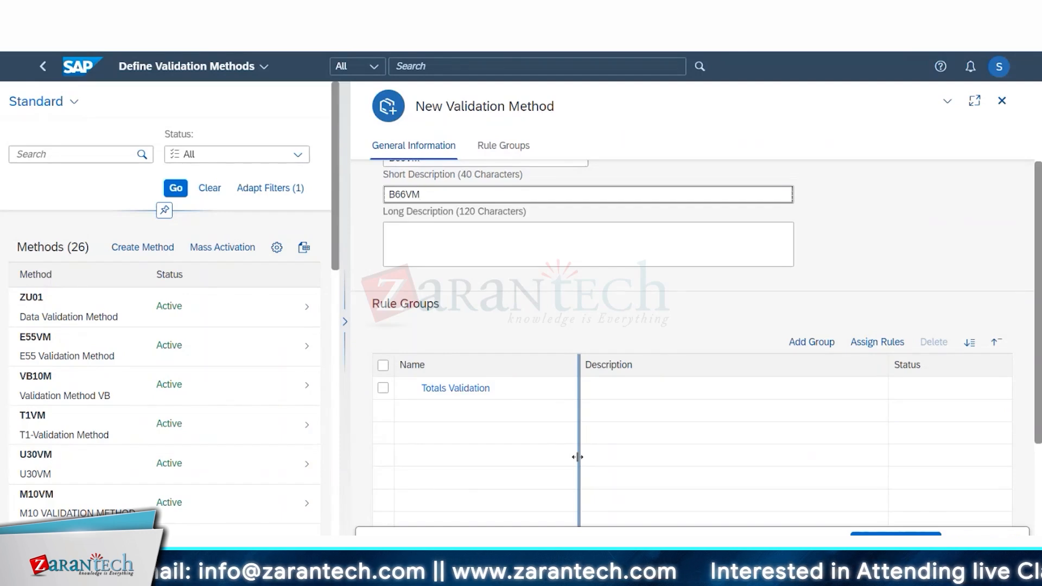
Step: Add a rule group named B66VG with description B66VG under Totals Validation in the new method
left_click(805, 352)
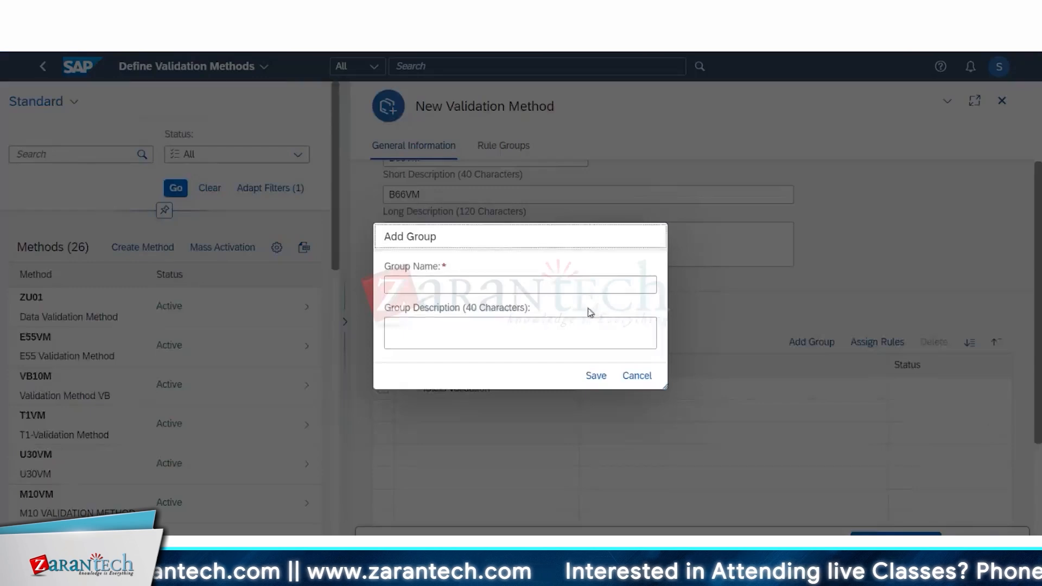
left_click(460, 280)
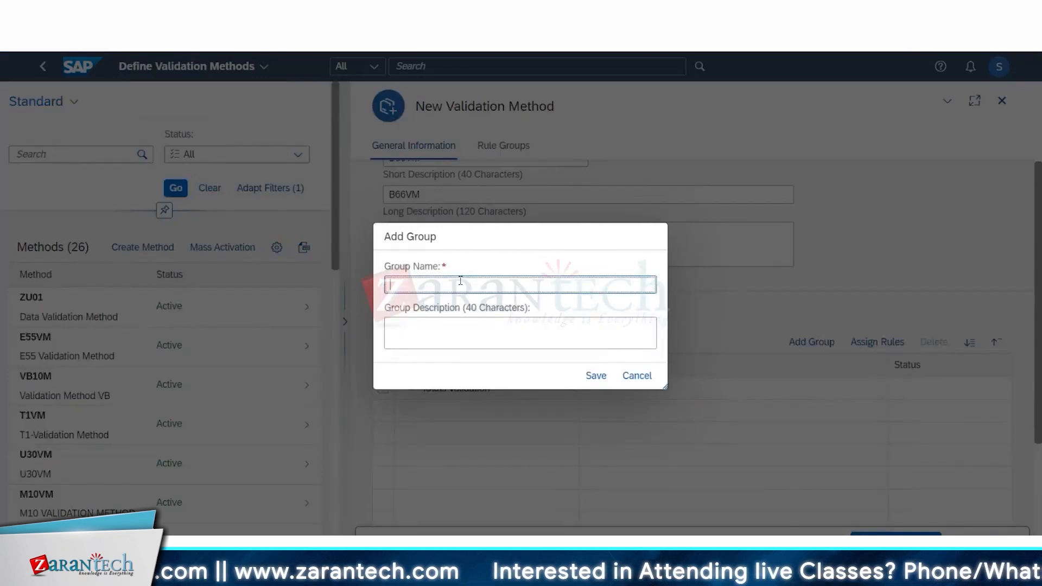
type("B66")
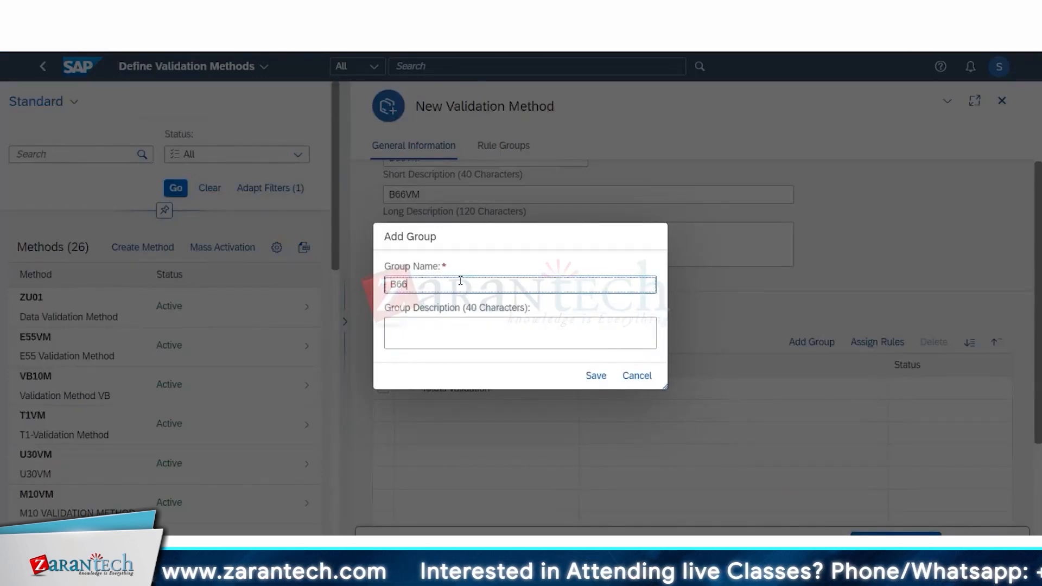
type("VG")
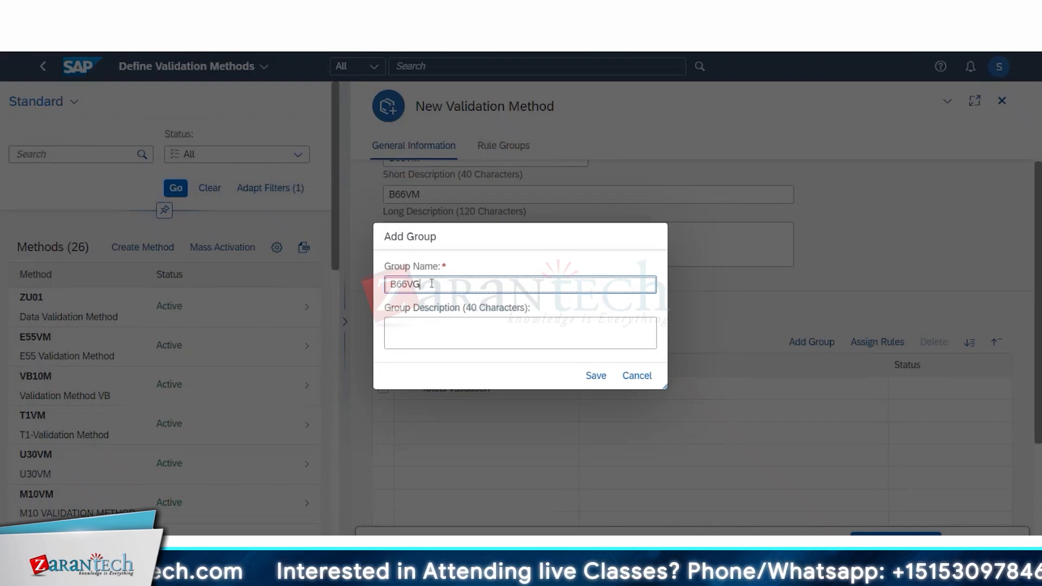
key("ctrl+a")
key("ctrl+c")
left_click(421, 333)
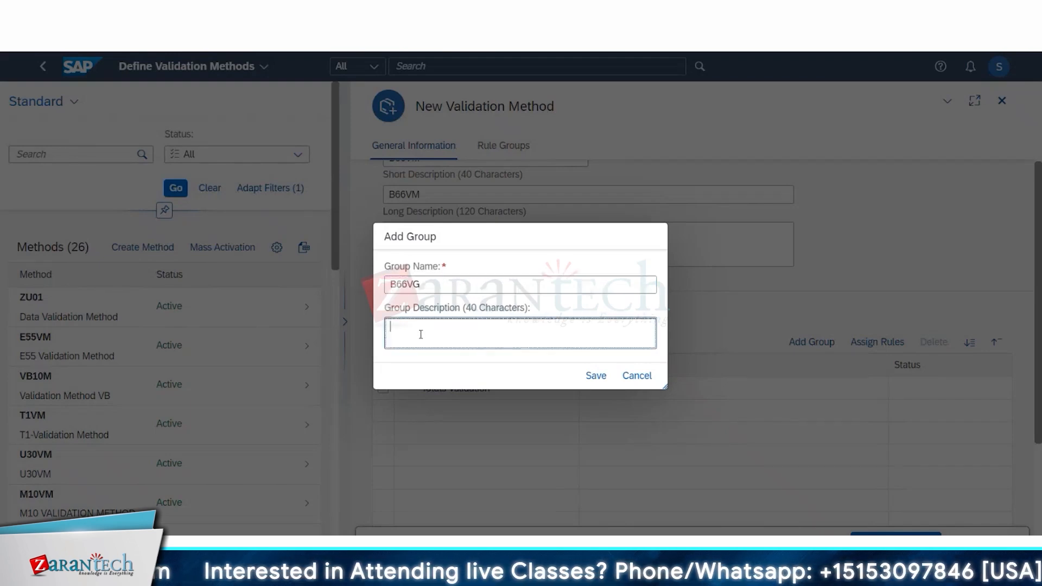
key("ctrl+v")
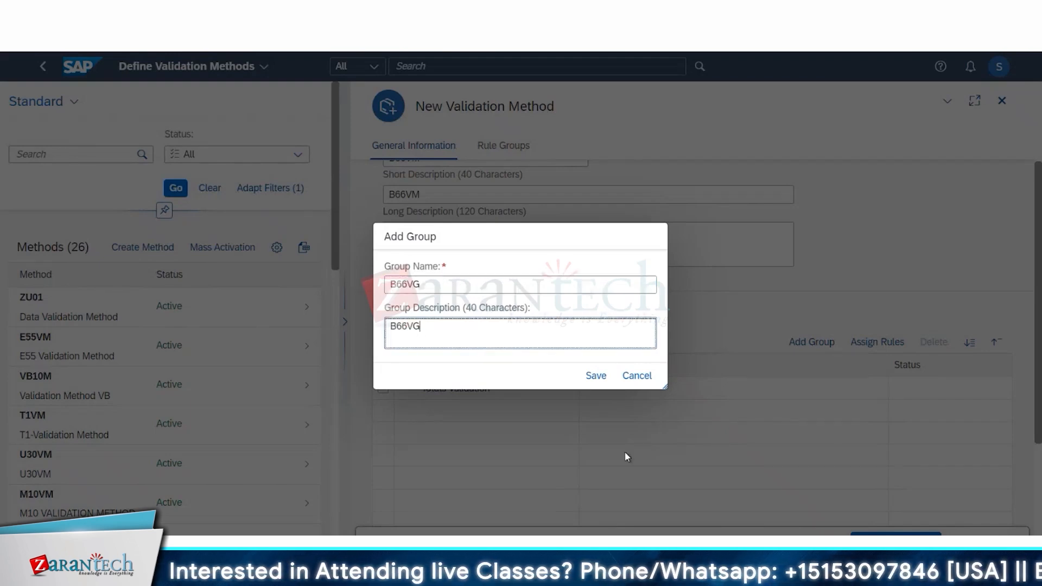
left_click(593, 380)
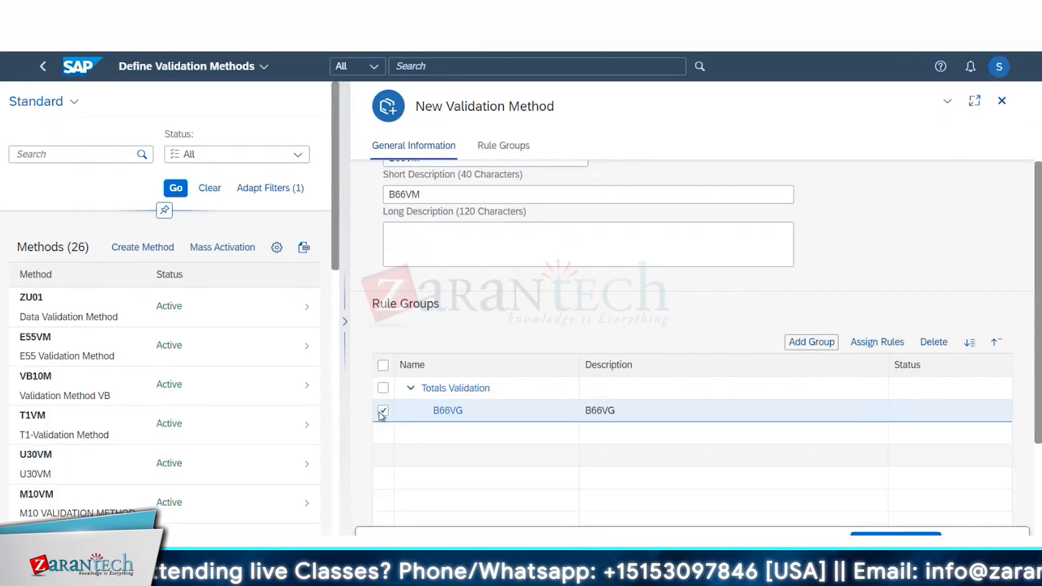
Step: Assign rule B66VR to group B66VG and activate validation method B66VM
left_click(892, 346)
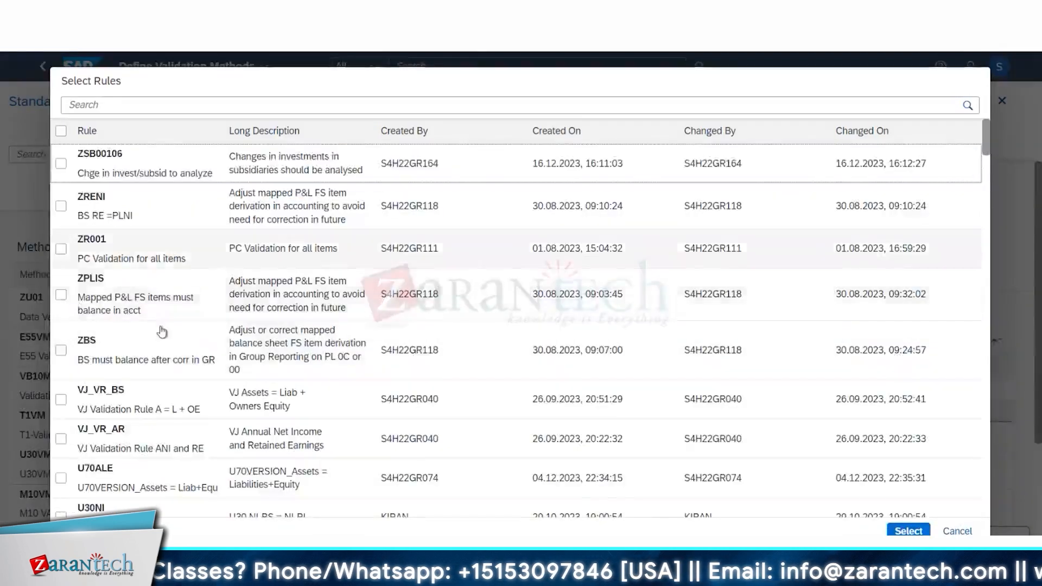
scroll(173, 252, "down", 4)
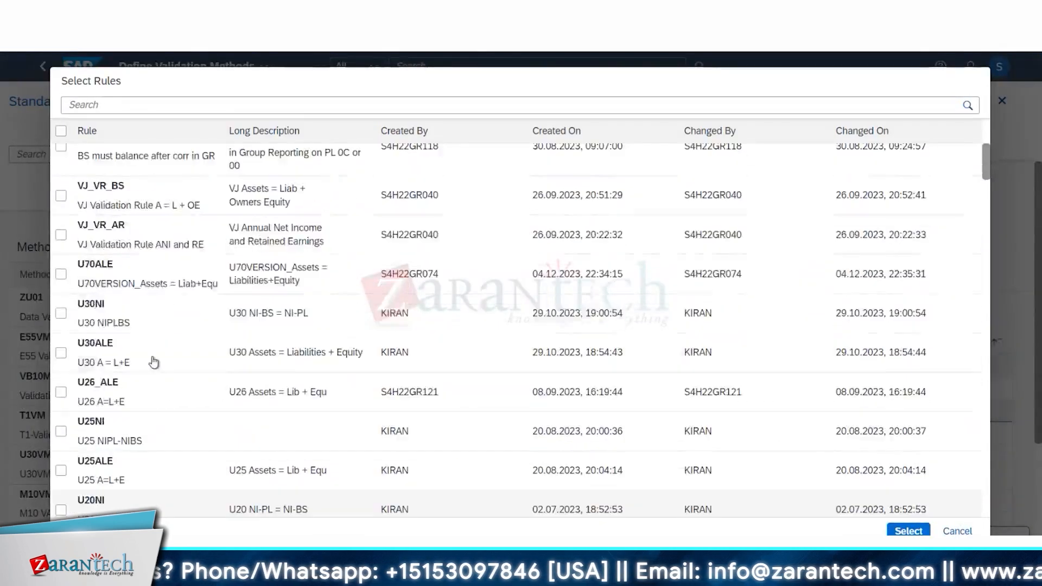
scroll(154, 363, "up", 4)
scroll(155, 380, "down", 9)
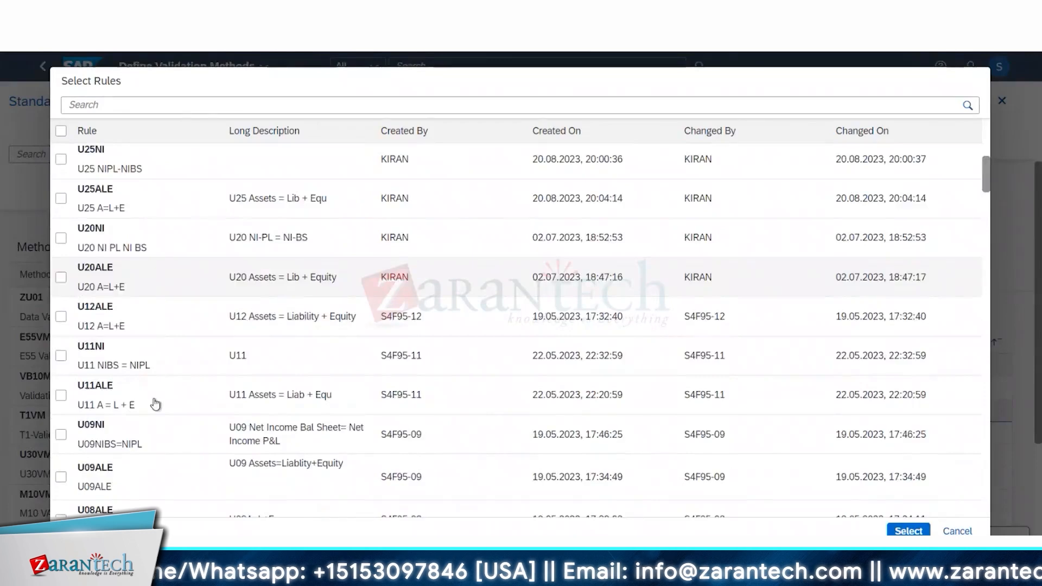
scroll(154, 405, "down", 15)
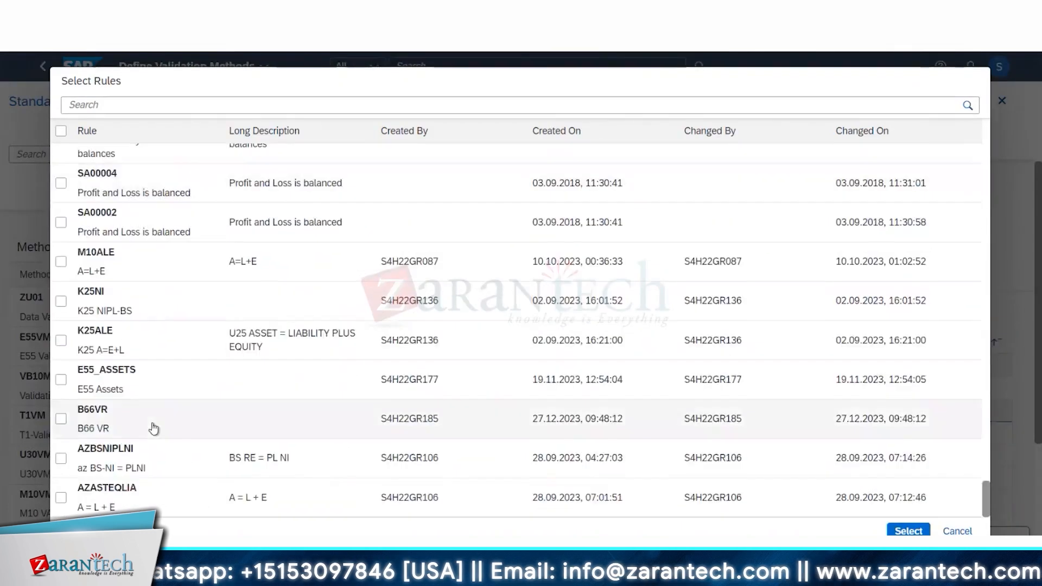
left_click(61, 418)
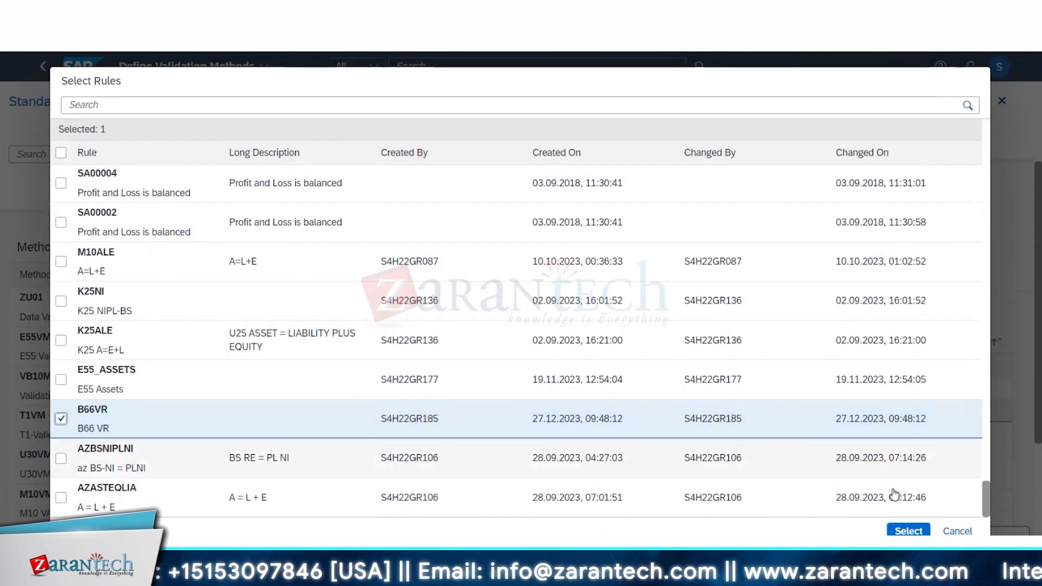
left_click(907, 531)
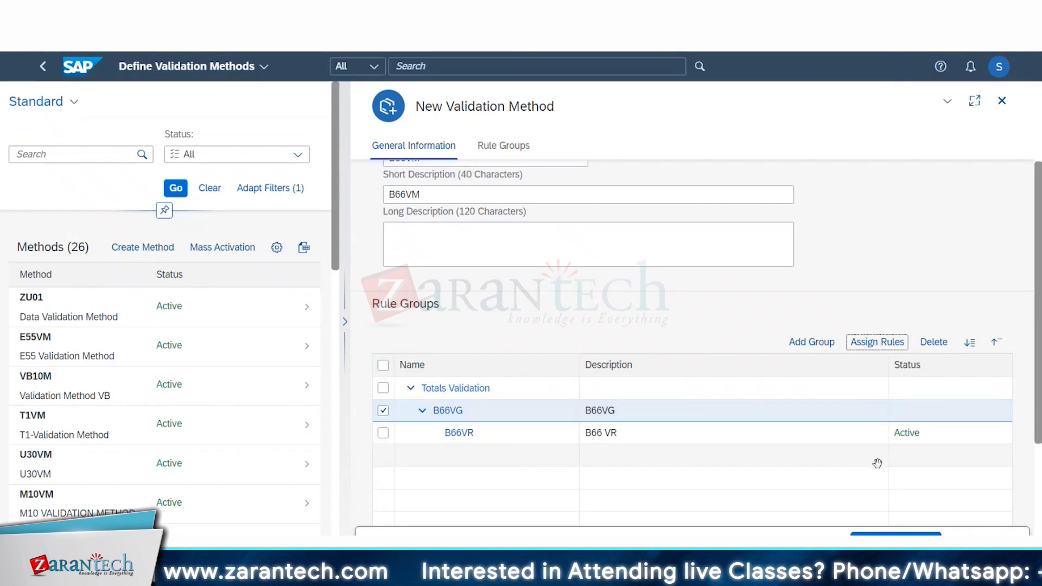
left_click(895, 535)
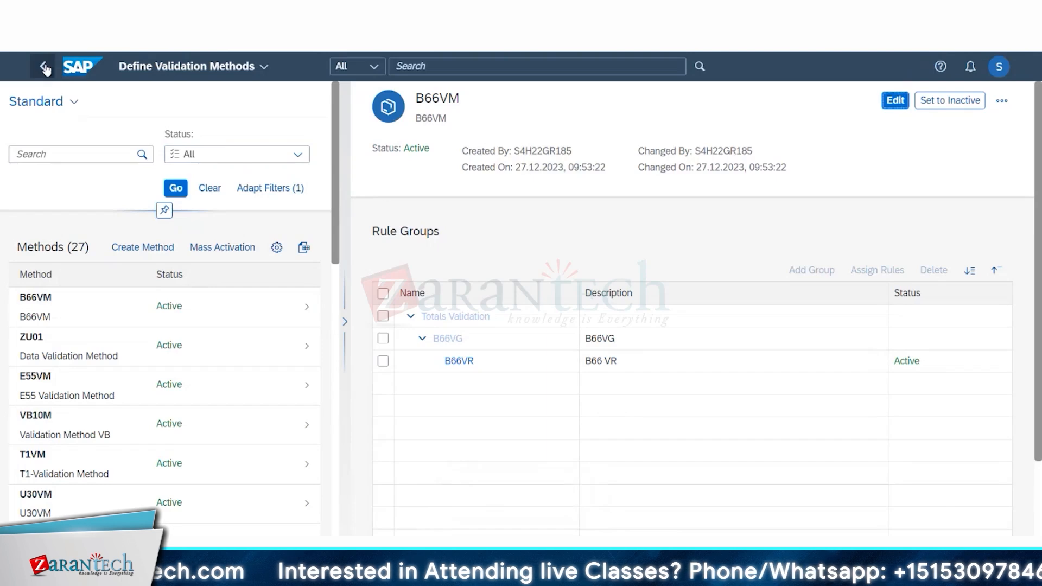
Step: Return to the consolidation settings and open Assign Validation Methods, ready to enter the task ID
left_click(43, 67)
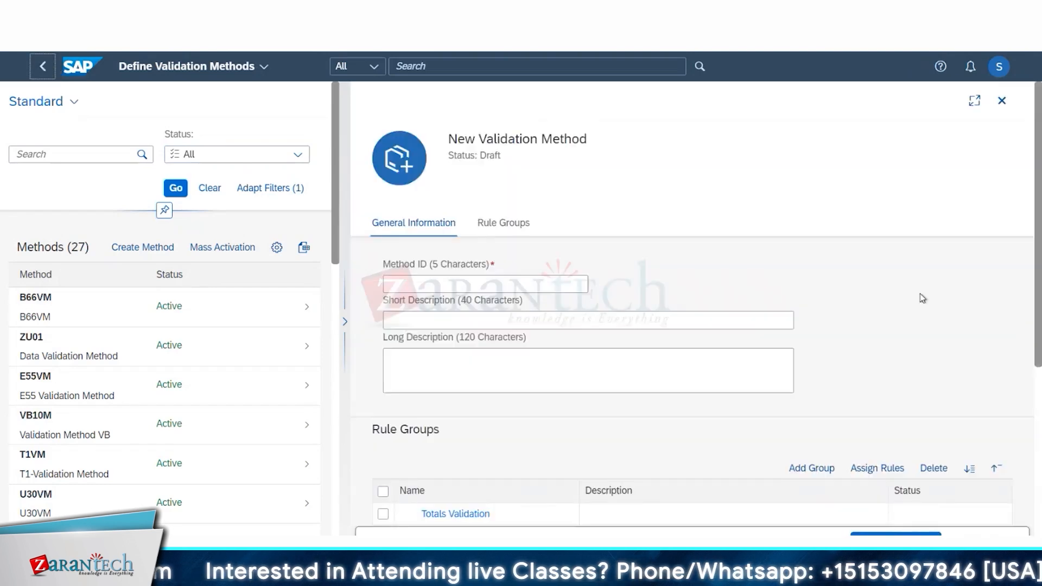
left_click(44, 66)
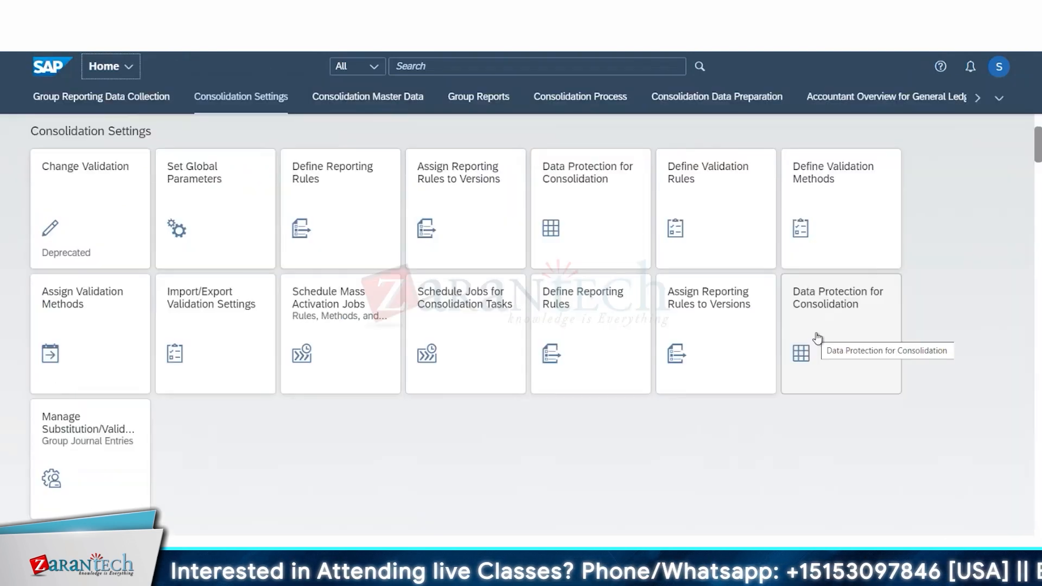
left_click(71, 315)
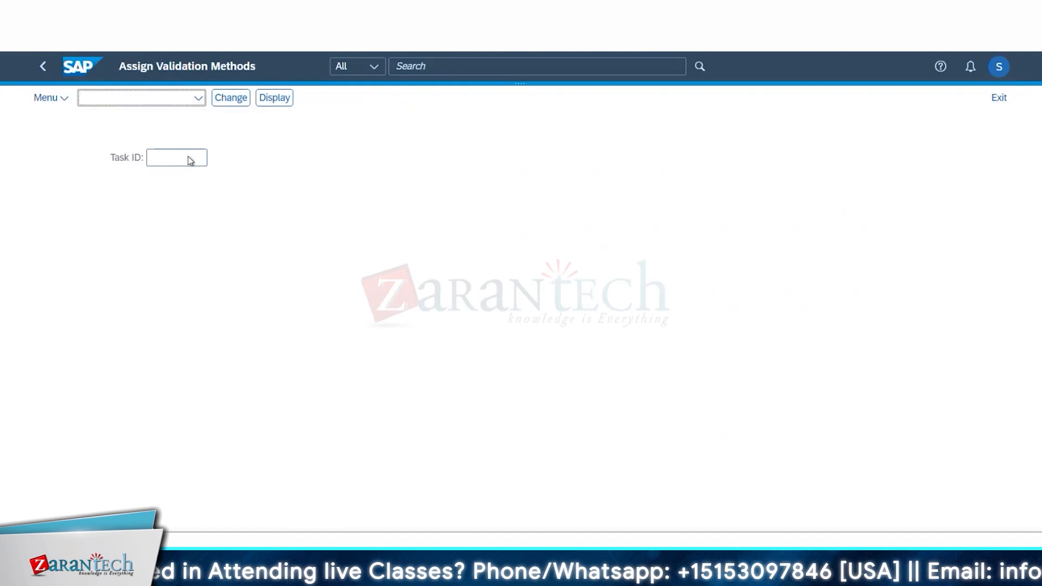
left_click(190, 158)
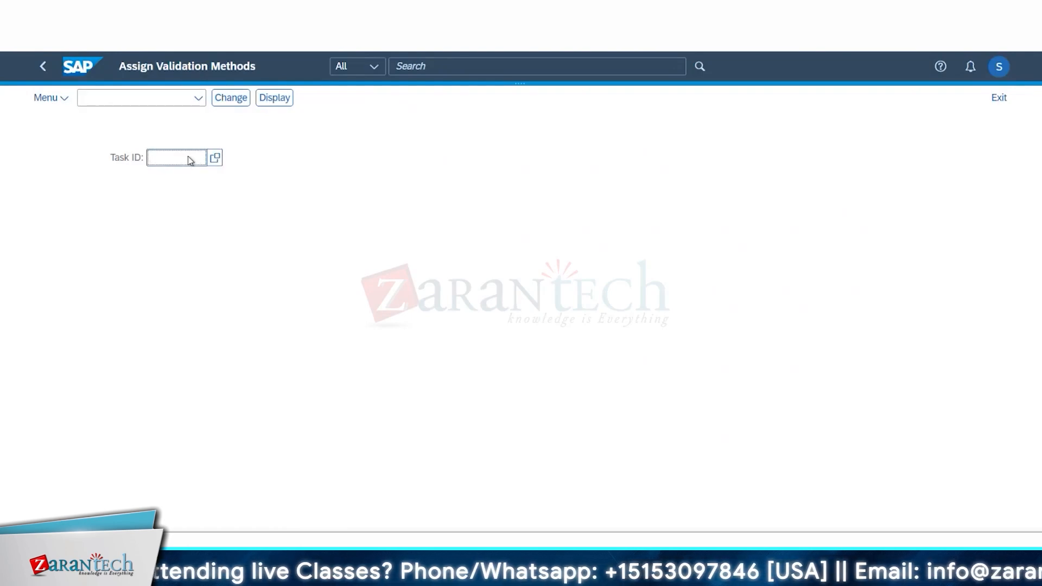
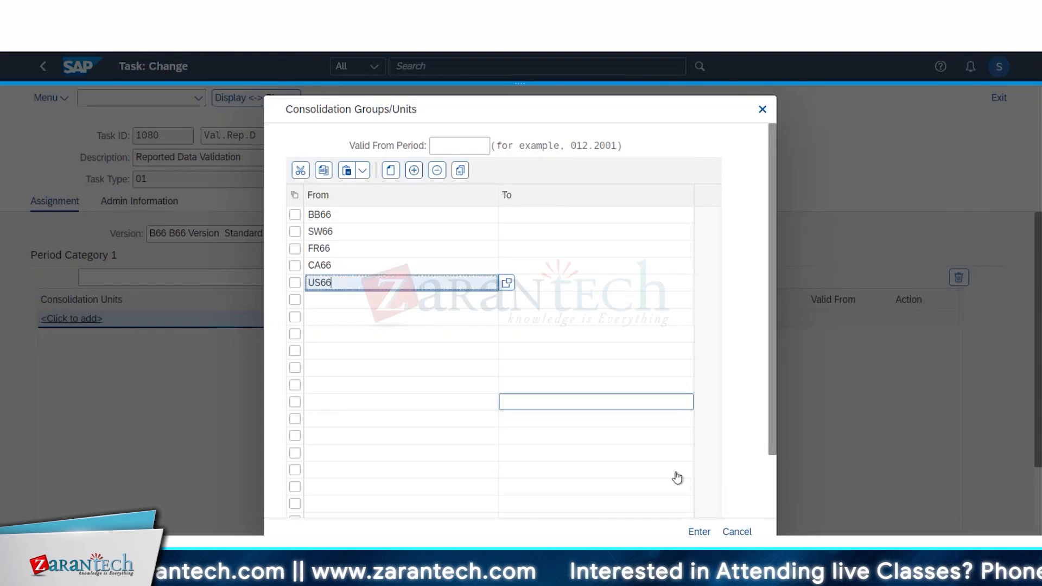
Step: Confirm units BB66, SW66, FR66, CA66 and US66 for task 1080 in version B66, assign them validation method B66VM and save
left_click(699, 531)
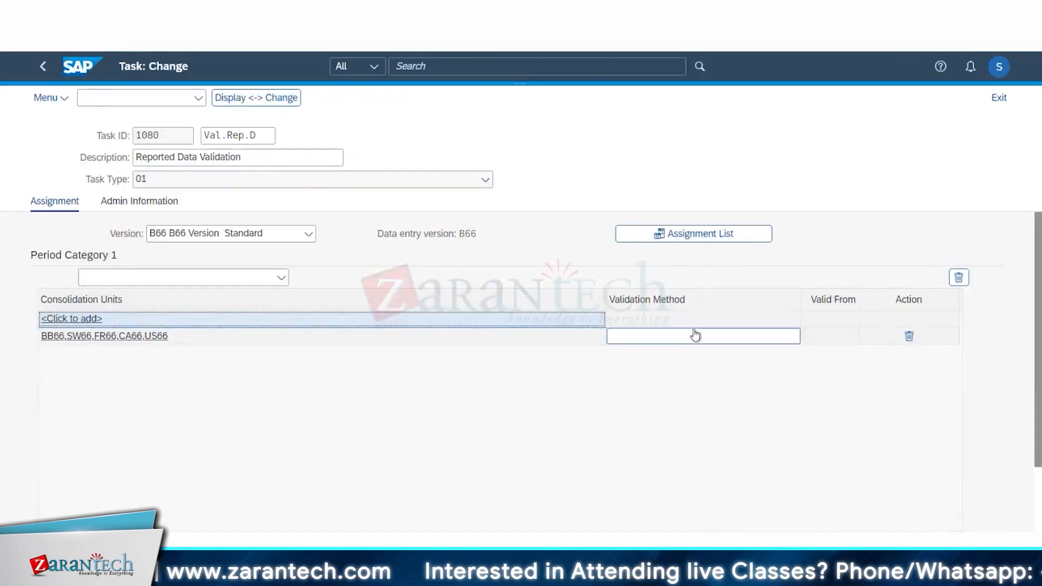
left_click(692, 335)
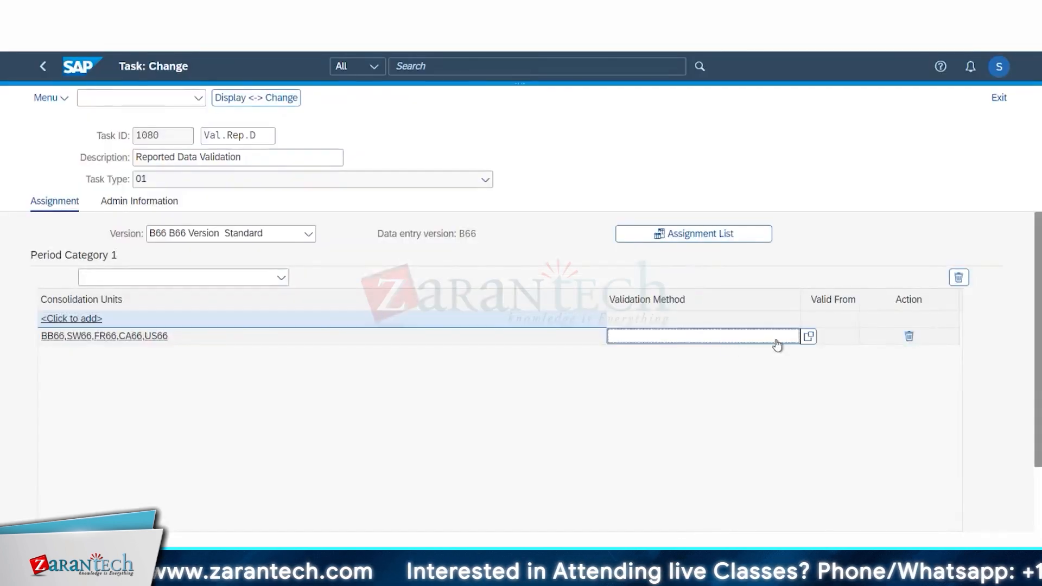
left_click(809, 337)
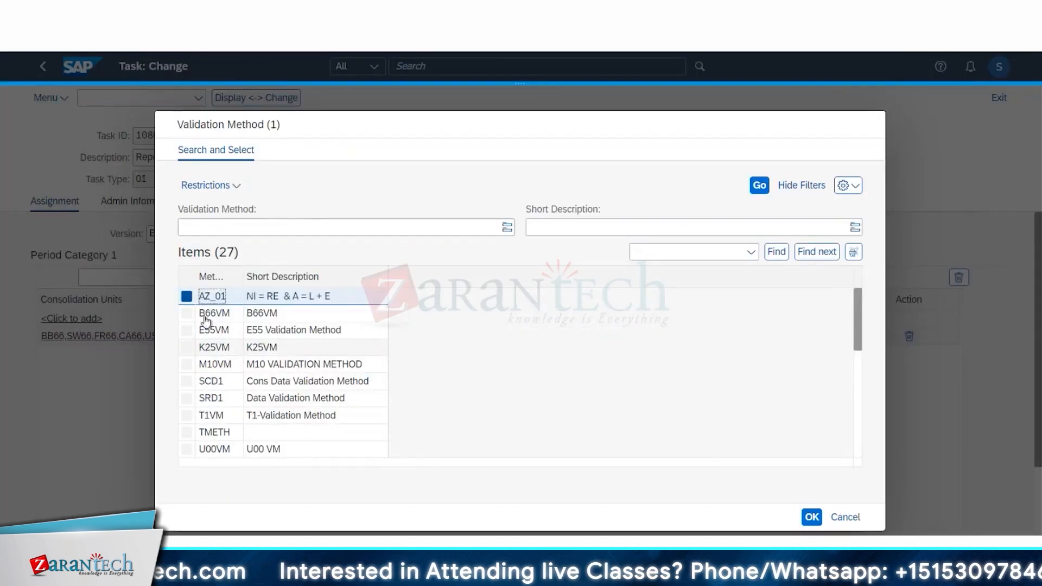
left_click(185, 314)
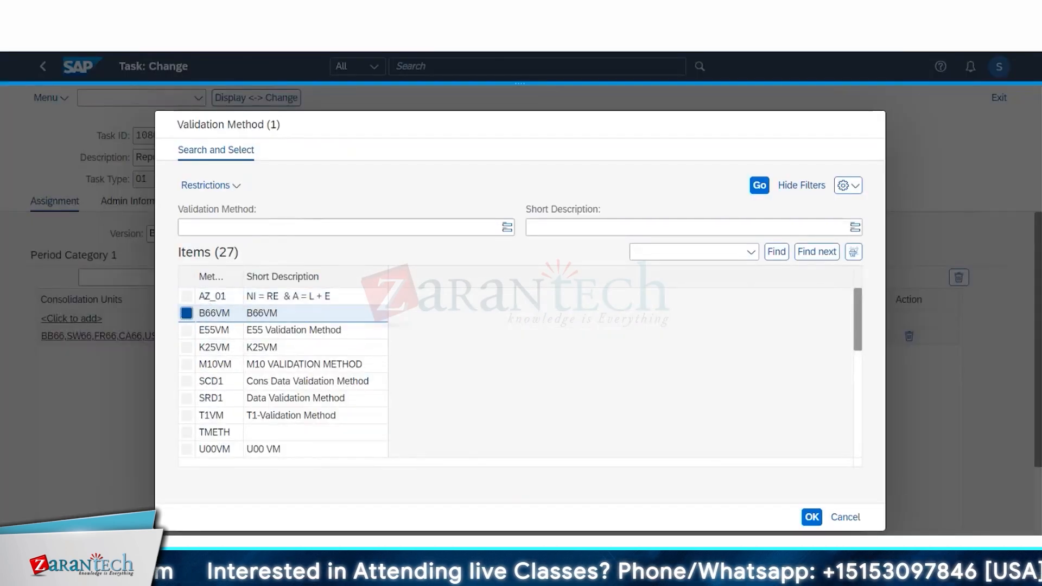
left_click(817, 518)
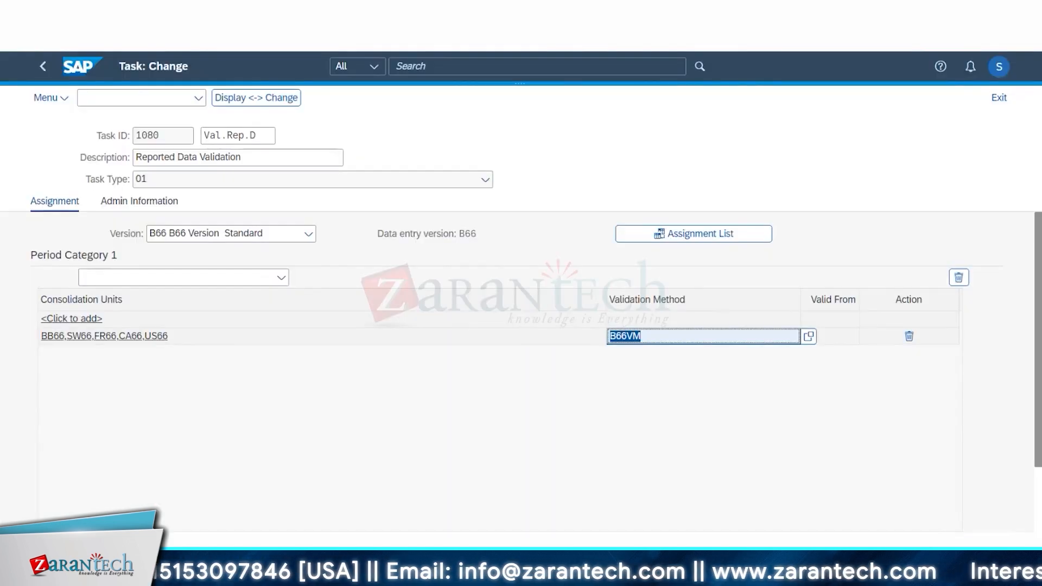
key("ctrl+s")
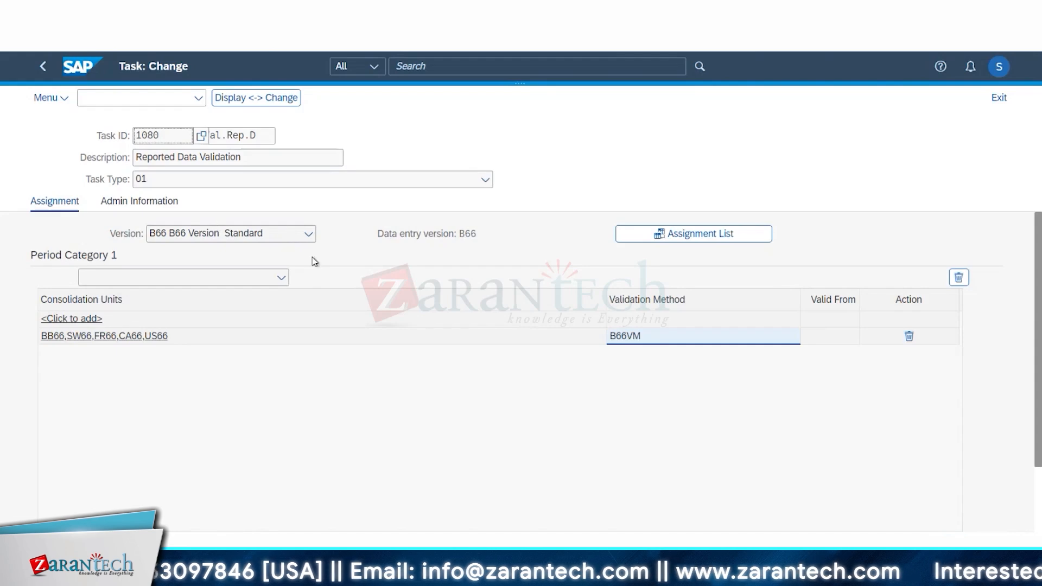
Step: Set the period category of the task 1080 assignment to 9 (16 Periods) and save it under a customizing request
left_click(281, 278)
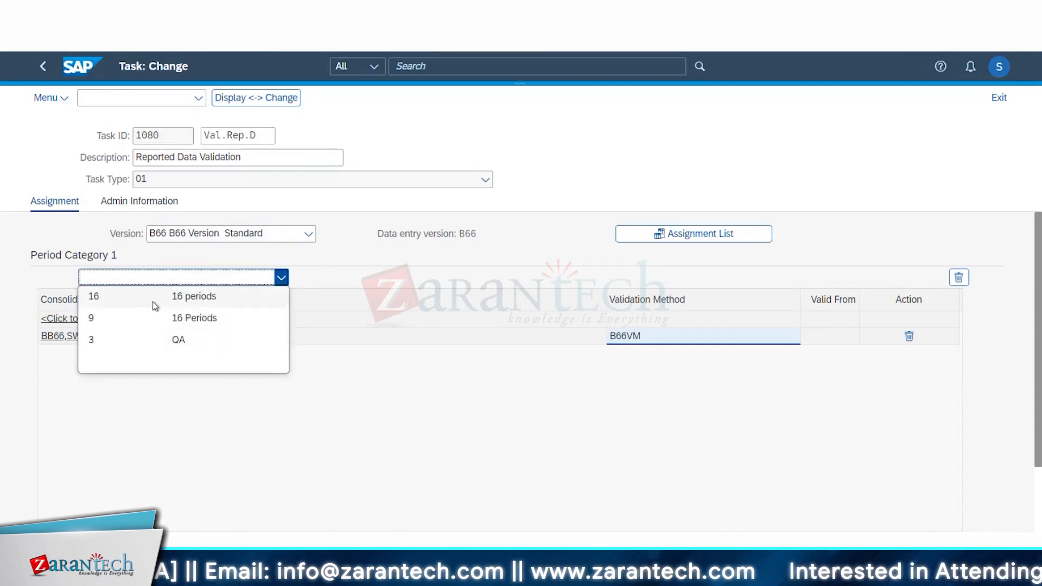
left_click(134, 317)
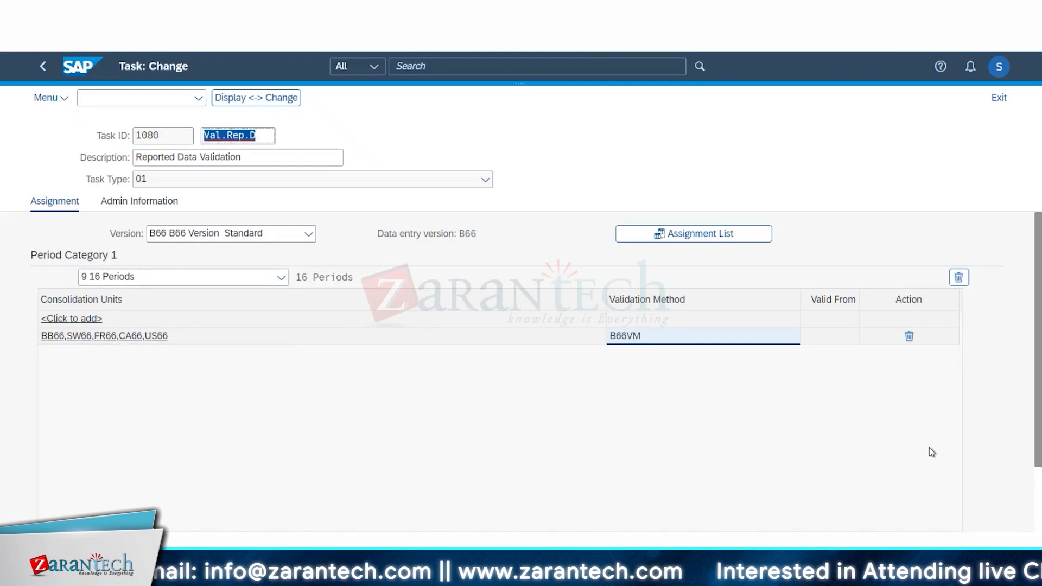
key("ctrl+s")
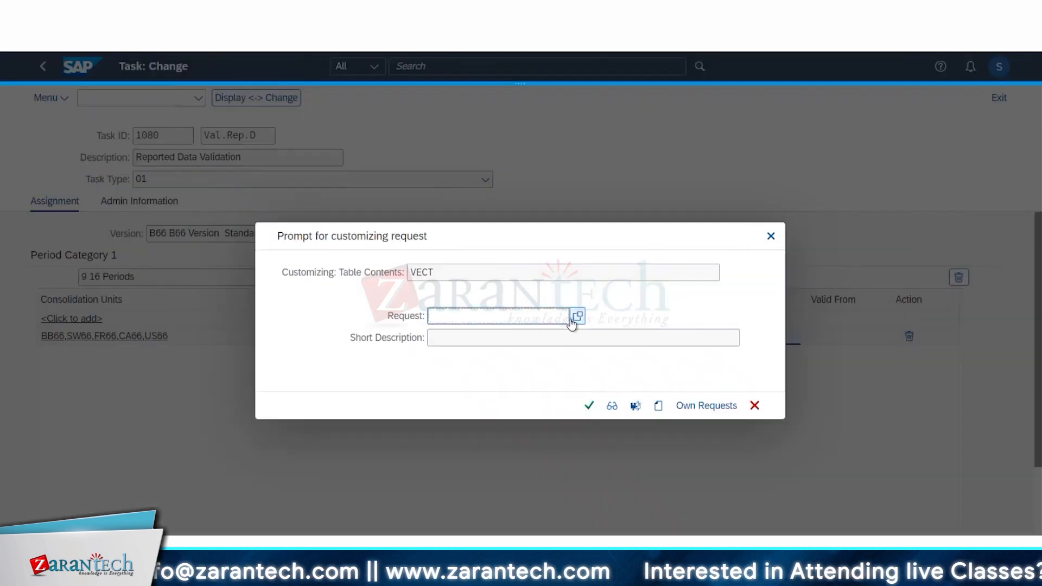
left_click(576, 316)
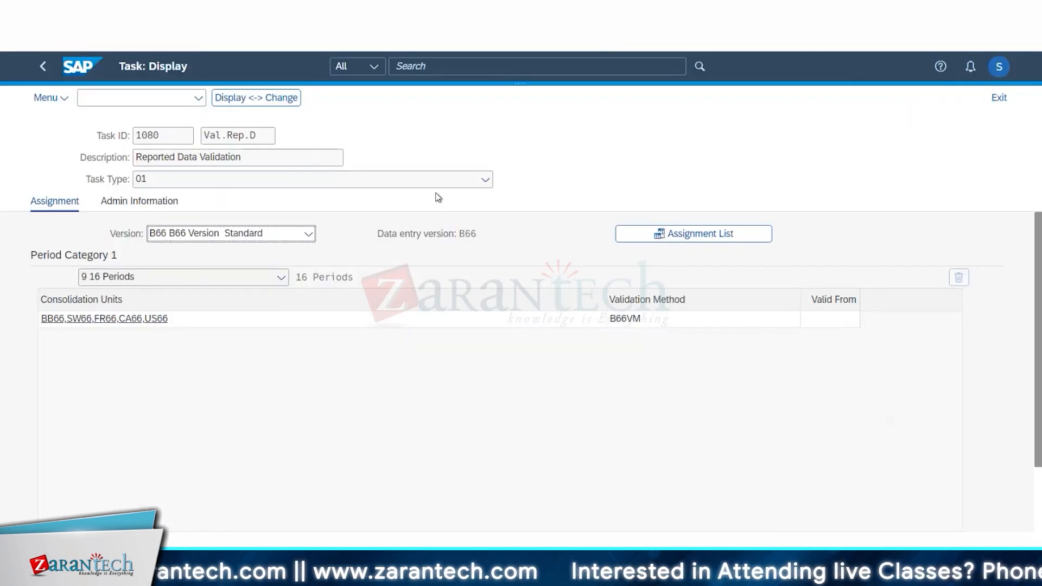
Step: Return to the Data Monitor, test-run the Val.Rep.D task for B66 World and open the validation result of unit BB66
left_click(43, 66)
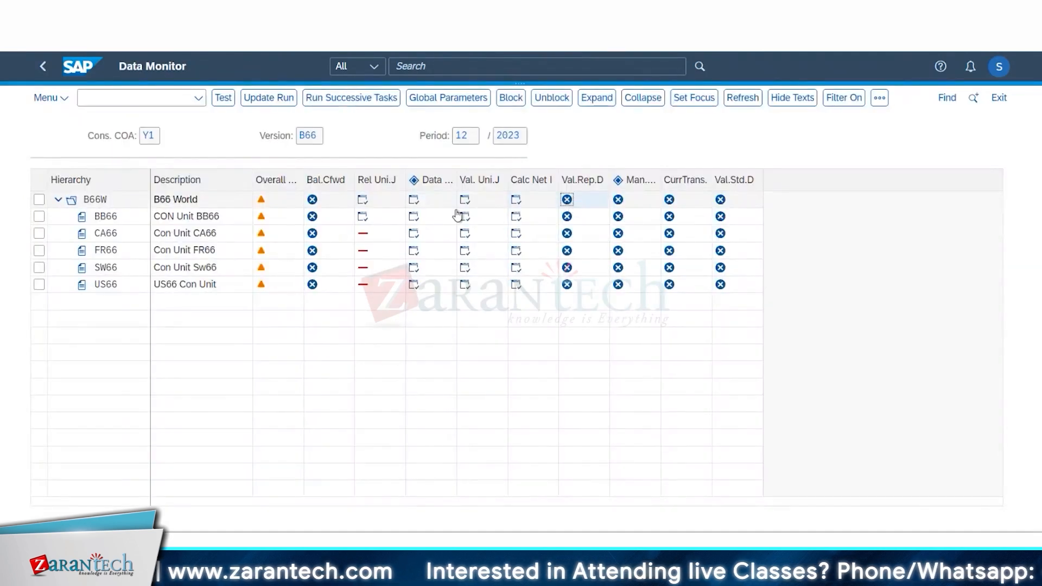
left_click(232, 109)
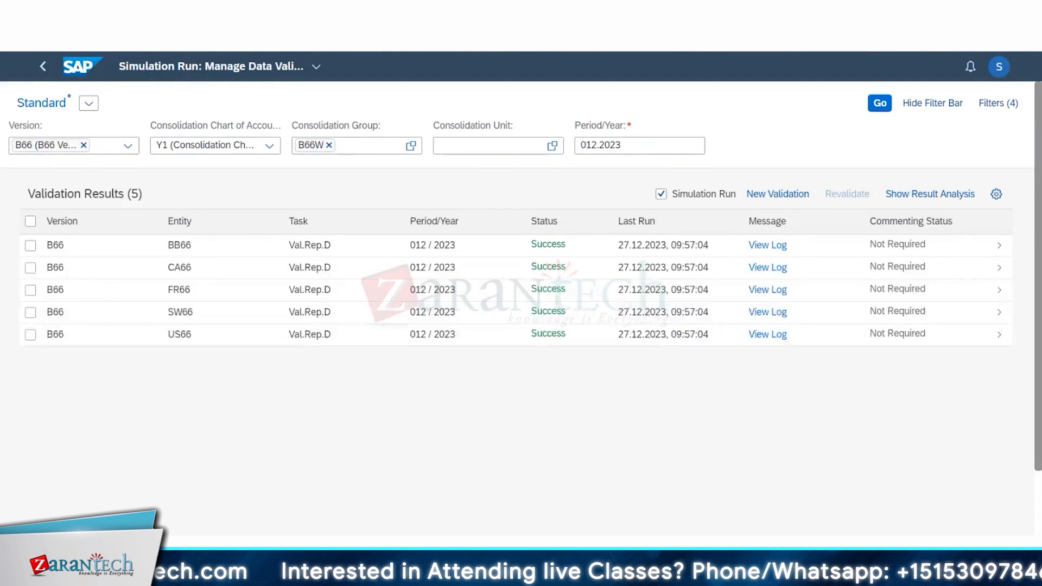
left_click(1001, 253)
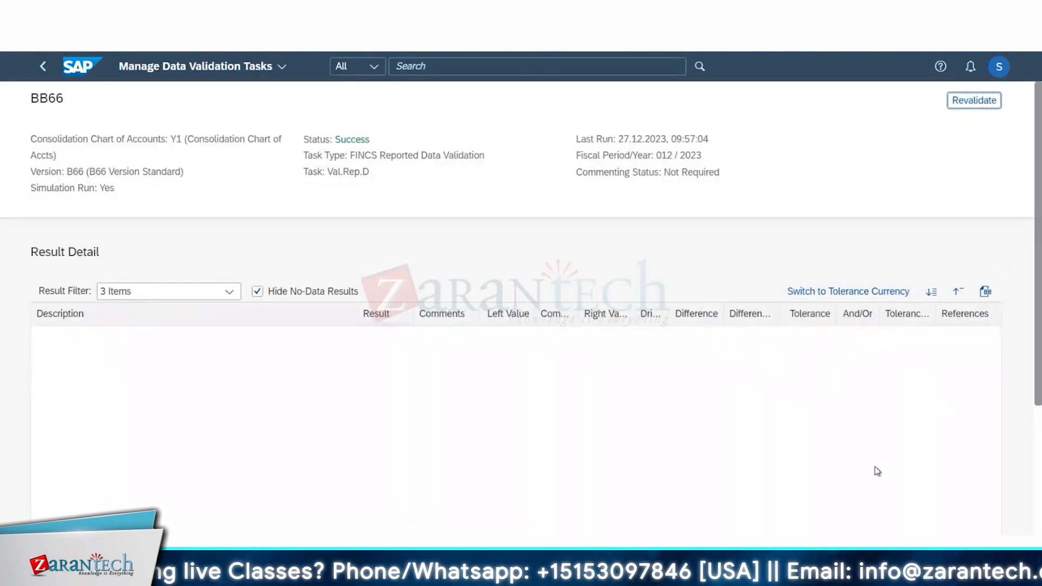
Step: Add Success to the result filter of the BB66 validation details
left_click(227, 292)
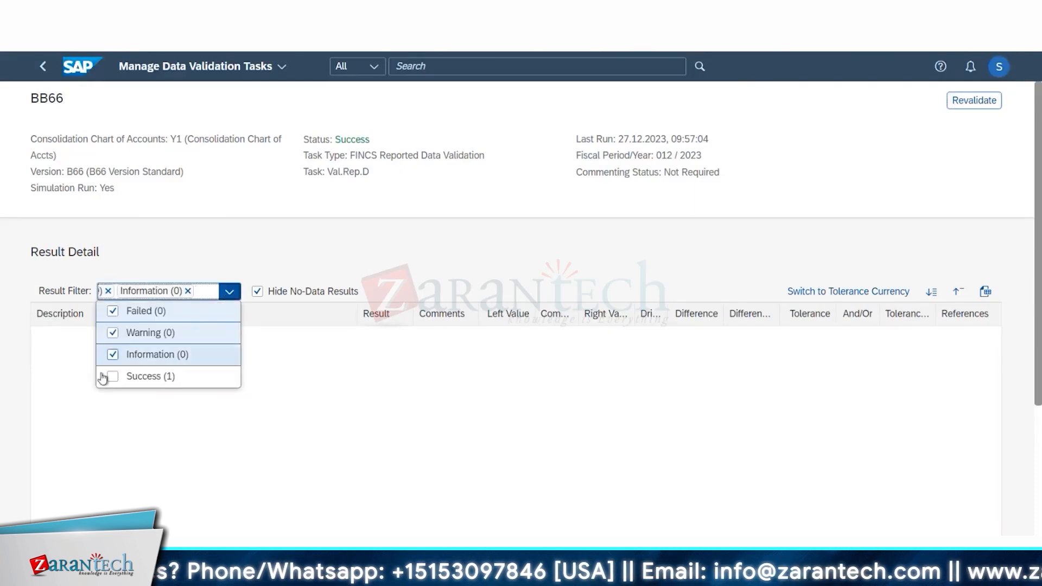
left_click(109, 376)
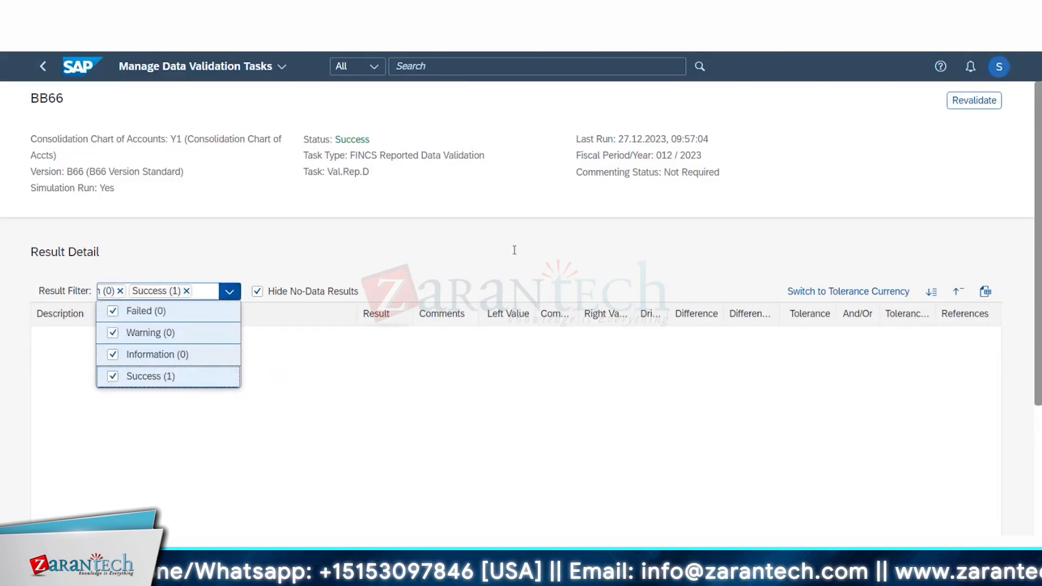
left_click(719, 249)
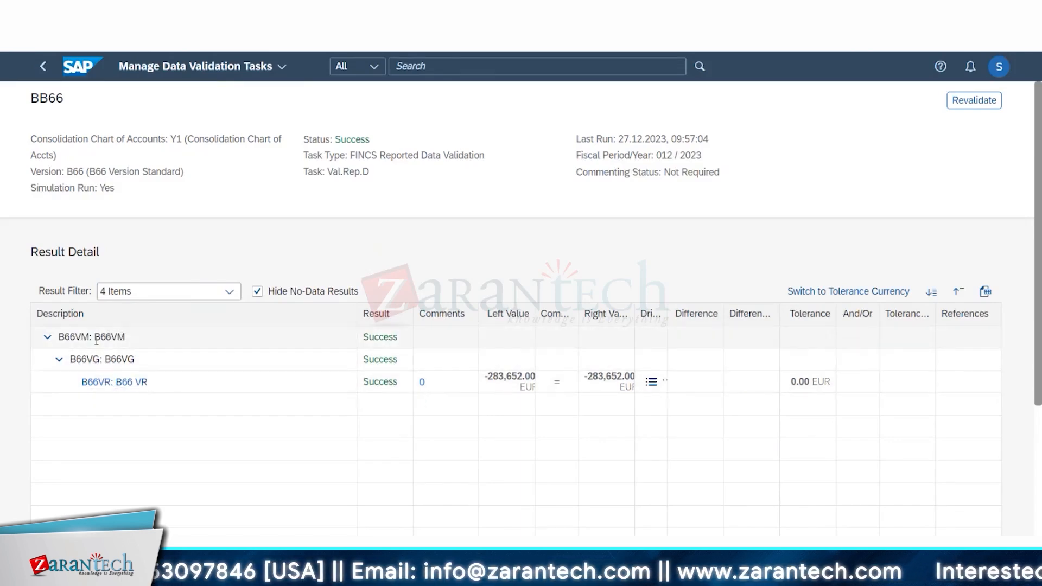
Step: Examine the left value, right value and tolerance of rule B66VR in the BB66 validation result, widening the right value column
left_click(145, 385)
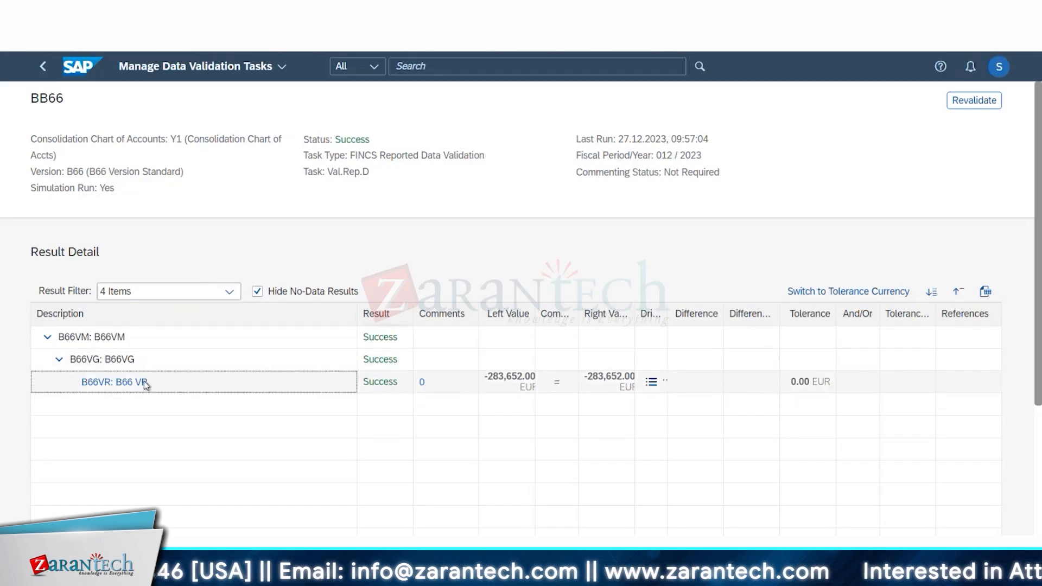
left_click_drag(145, 385, 92, 380)
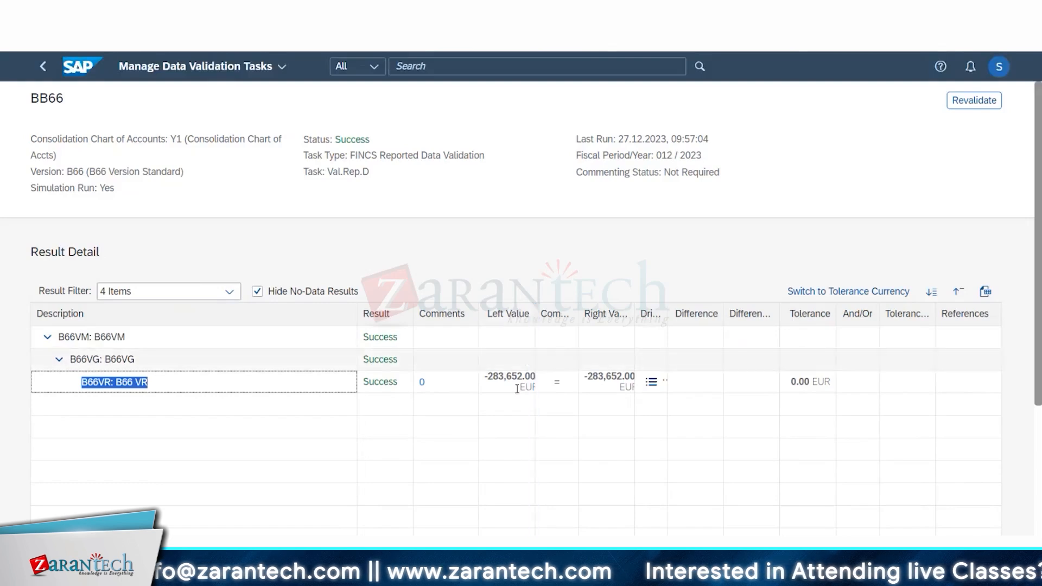
left_click(493, 374)
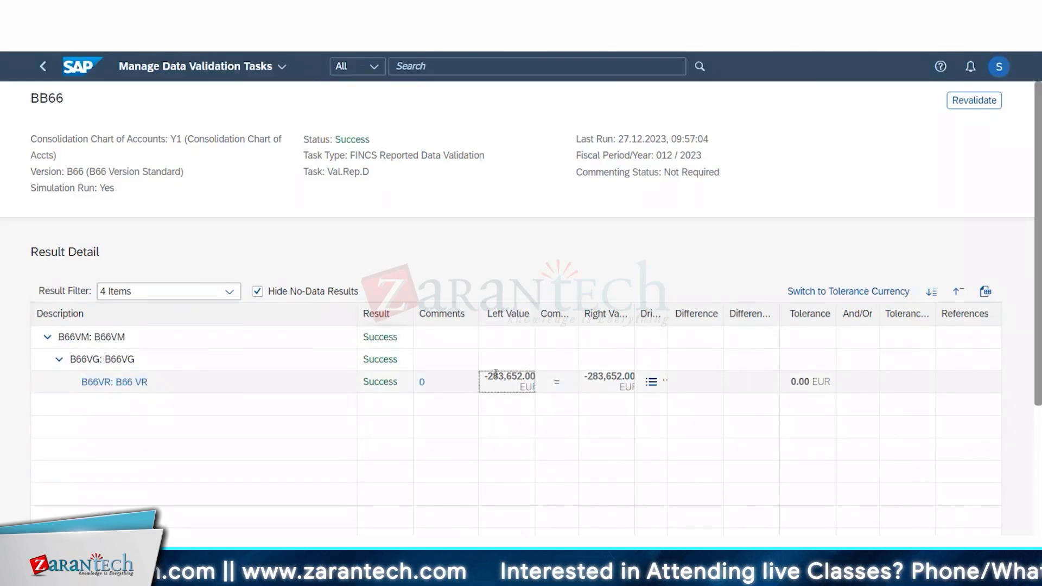
left_click_drag(488, 376, 505, 376)
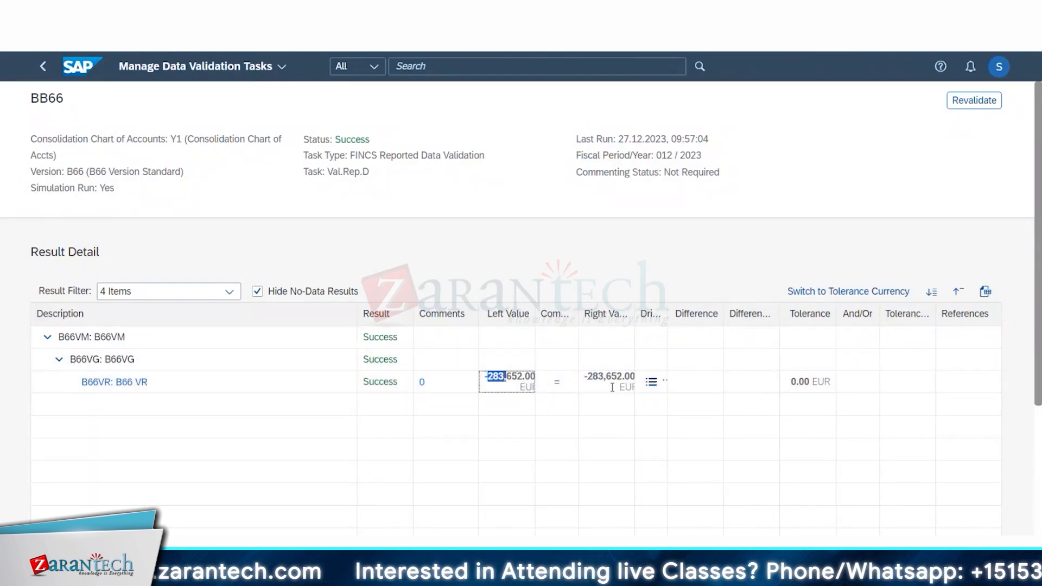
left_click_drag(584, 376, 618, 376)
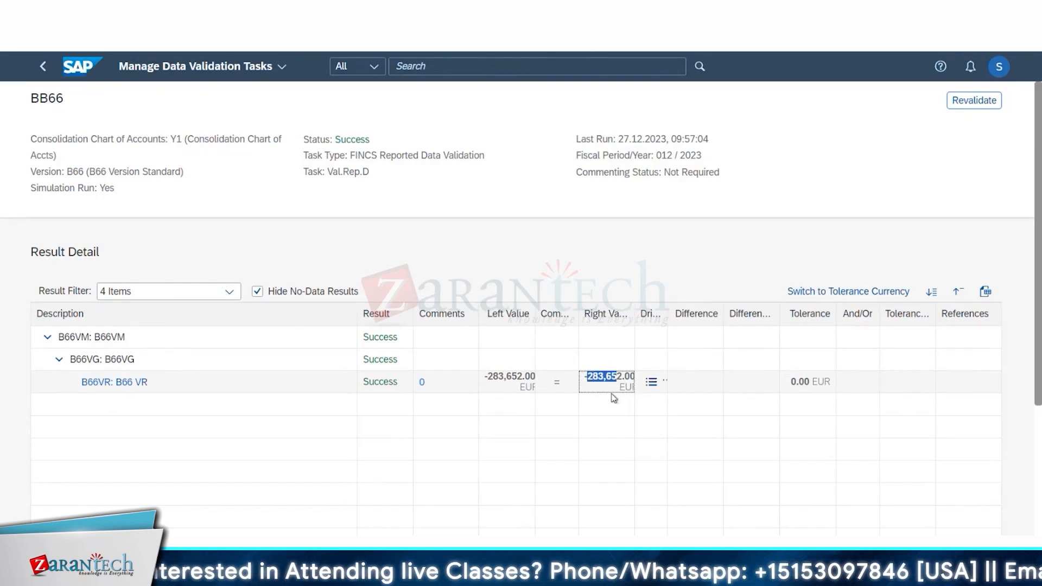
left_click_drag(533, 356, 532, 356)
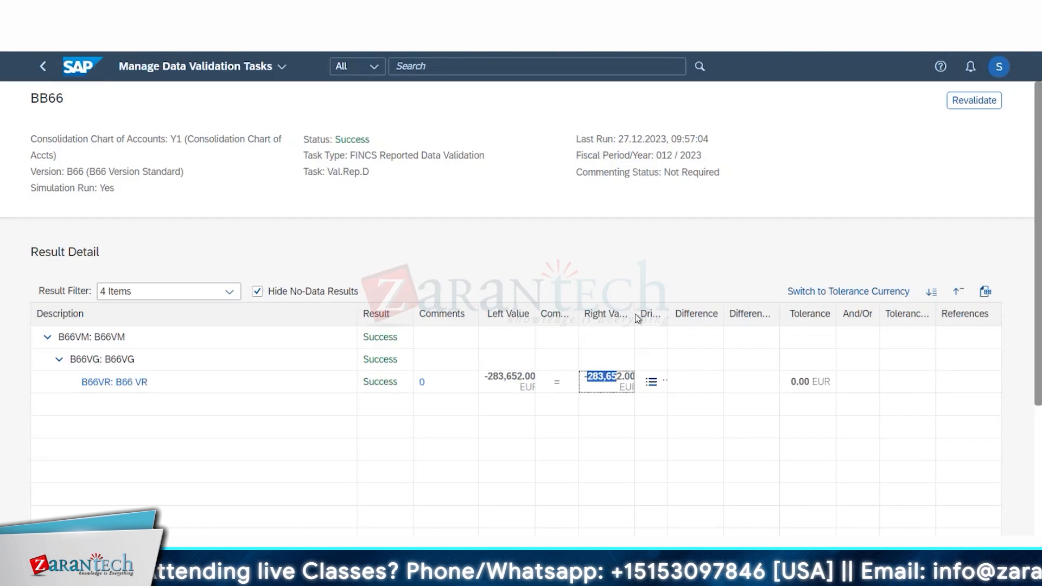
left_click_drag(636, 314, 670, 313)
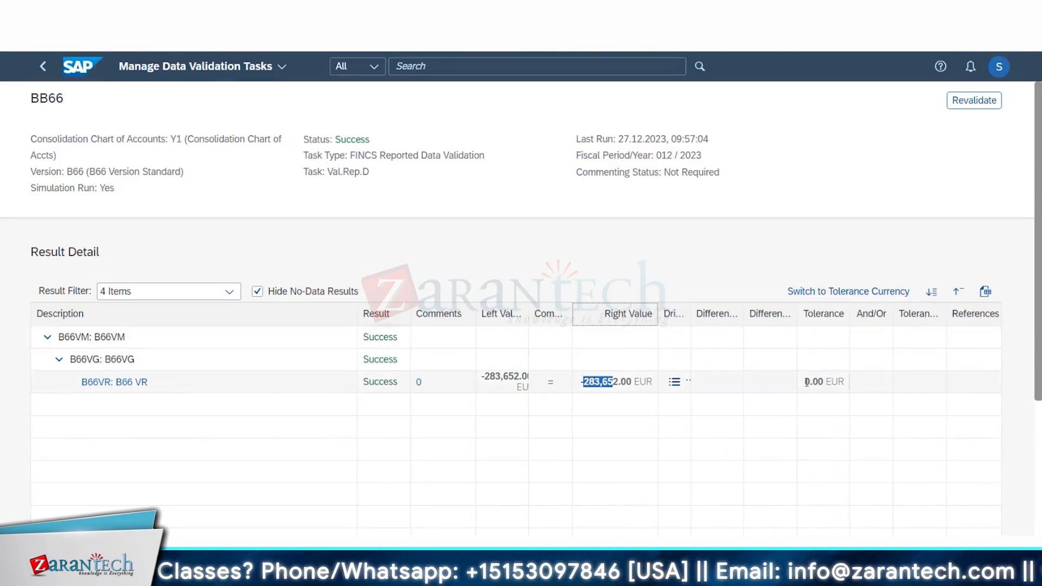
left_click_drag(806, 381, 839, 381)
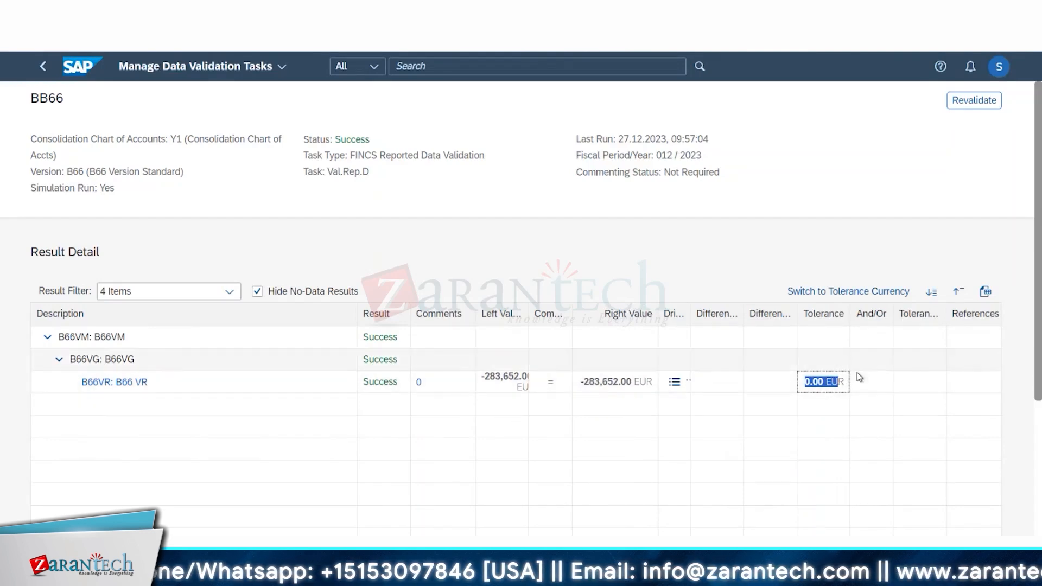
Step: Open the formula details of rule B66VR, compare its BS and PL amounts and view the account details behind the BS amount
left_click(675, 381)
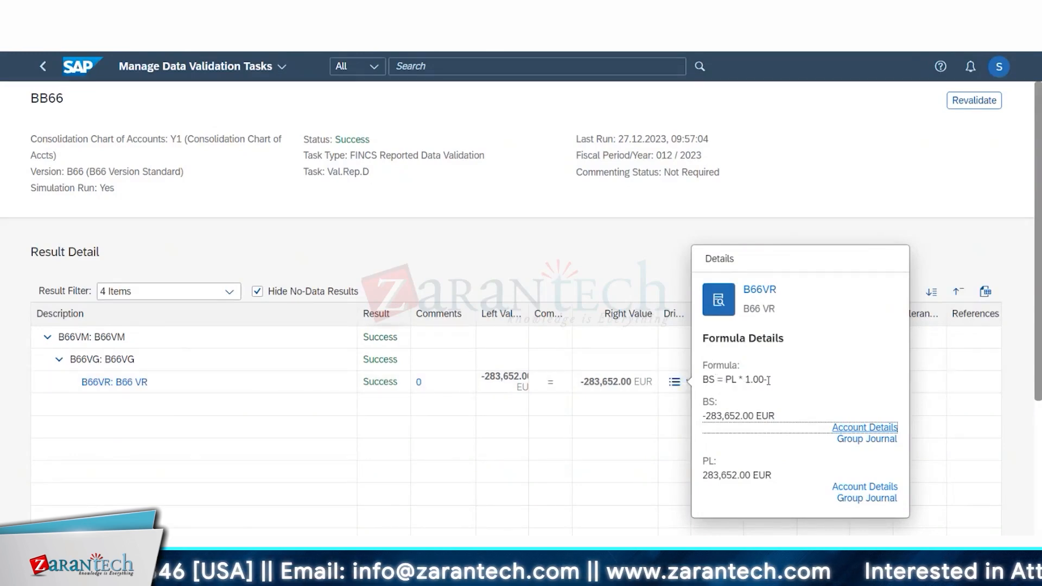
left_click_drag(702, 415, 762, 441)
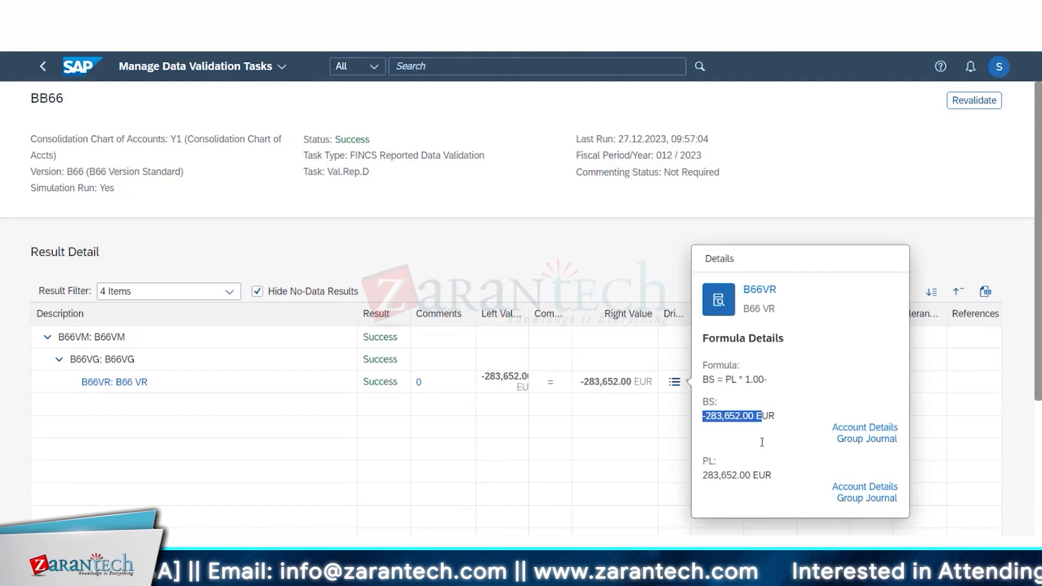
left_click_drag(711, 475, 760, 475)
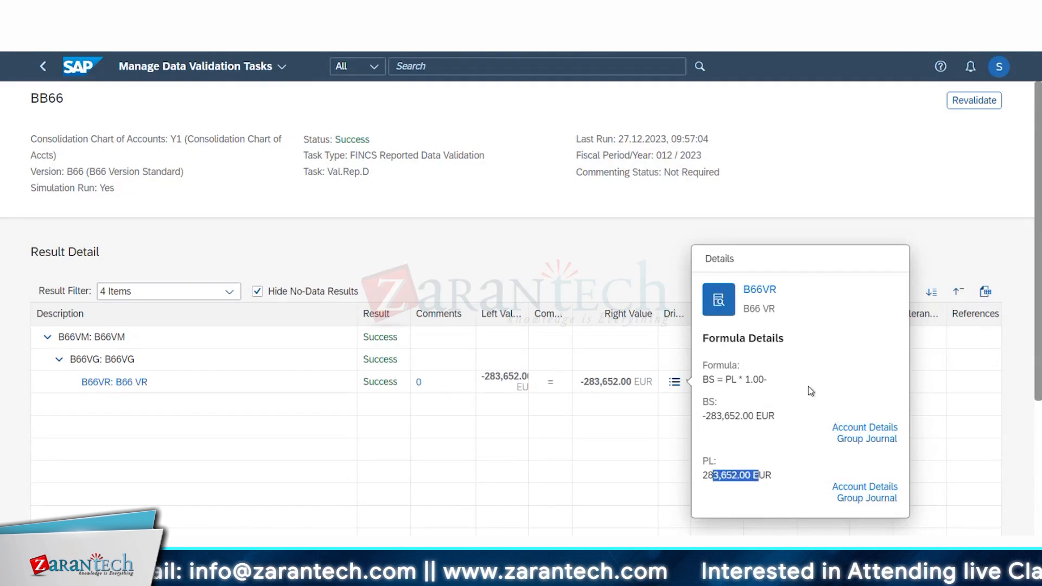
left_click(868, 432)
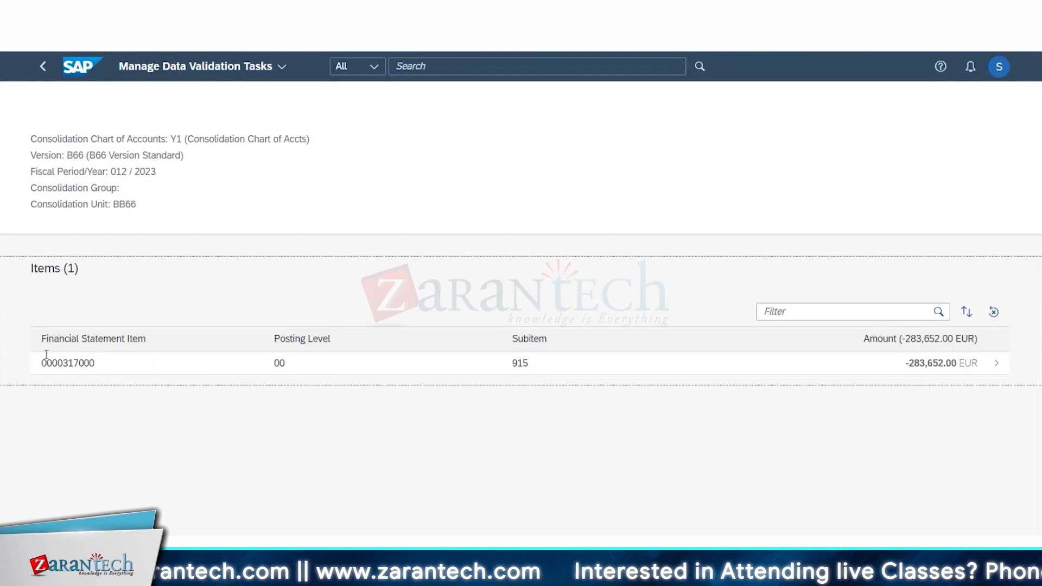
left_click_drag(114, 370, 19, 57)
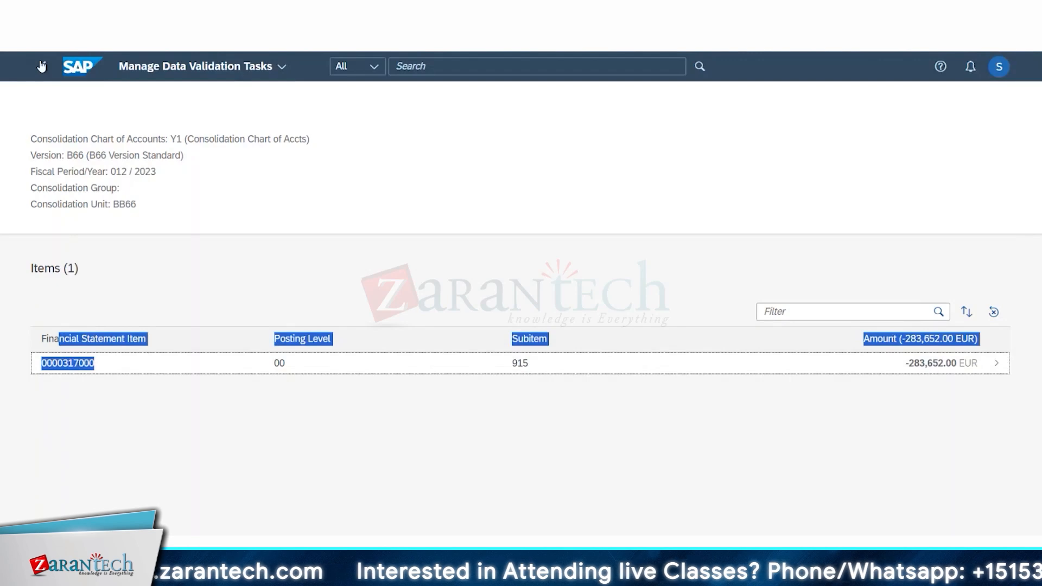
Step: Execute the update run of Val.Rep.D for B66 World in the Data Monitor and widen the Man.Std.10 task column
left_click(41, 65)
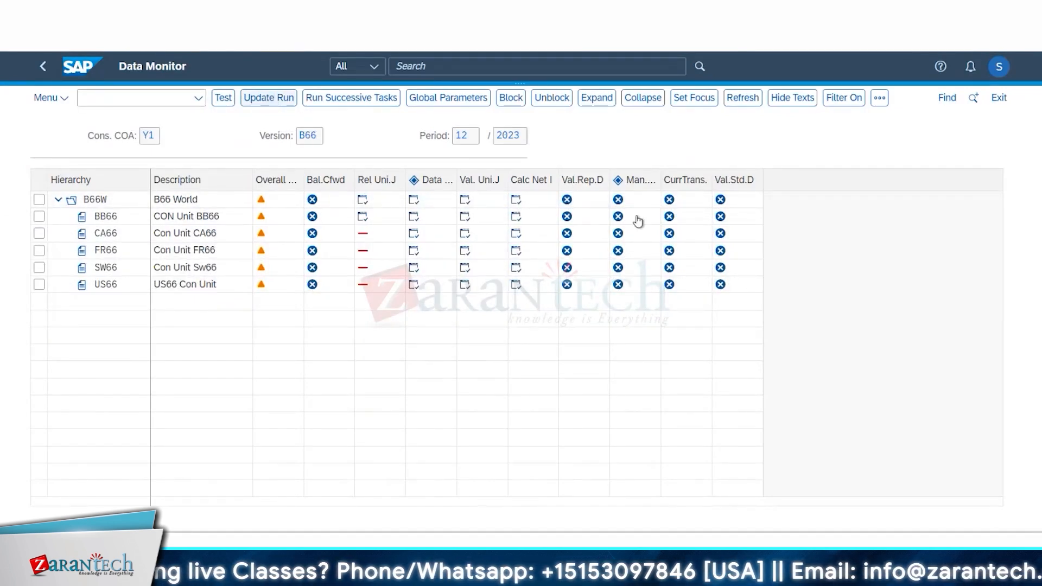
left_click(567, 201)
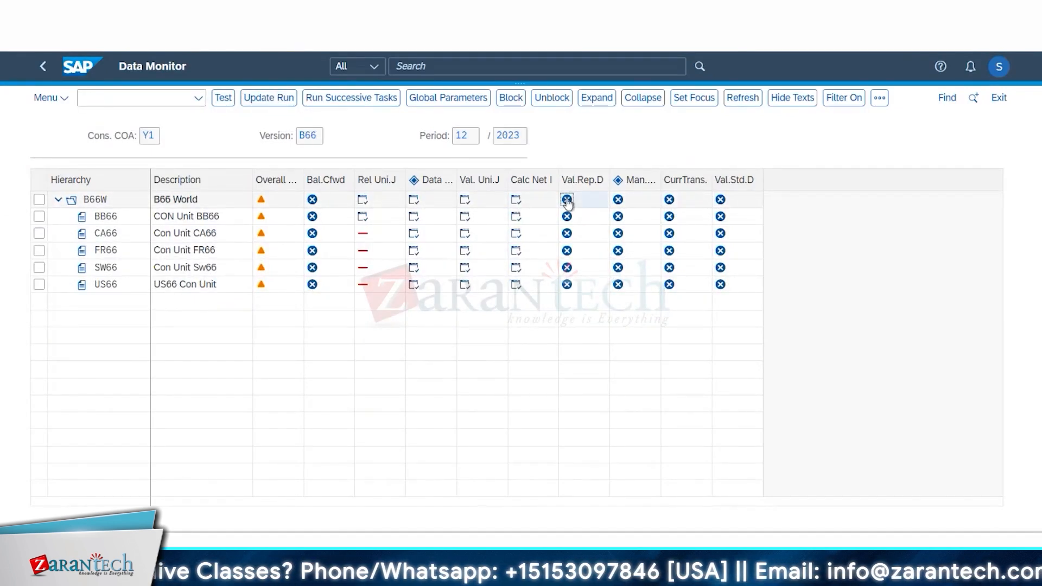
left_click(262, 99)
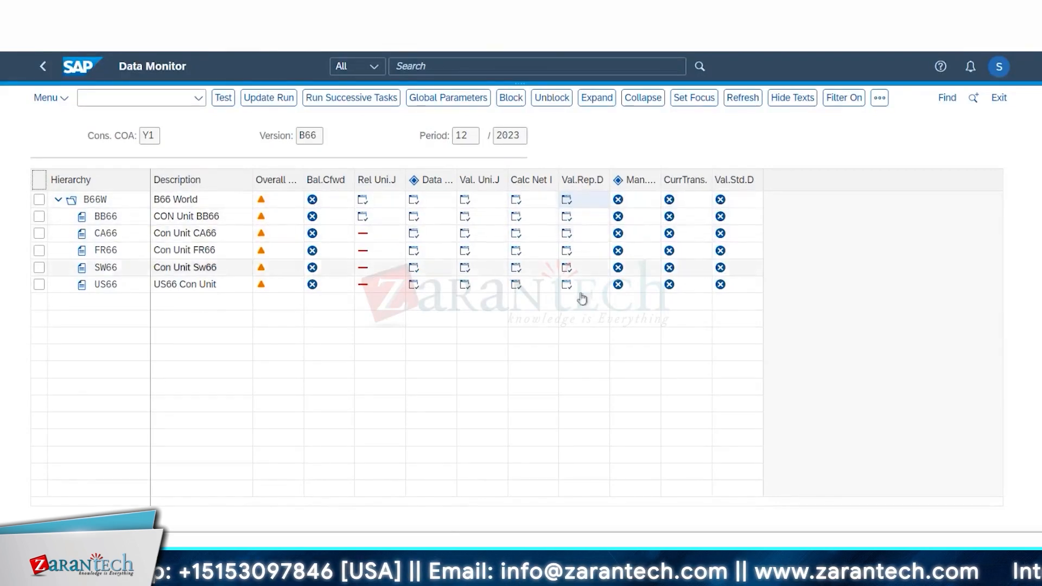
left_click(620, 200)
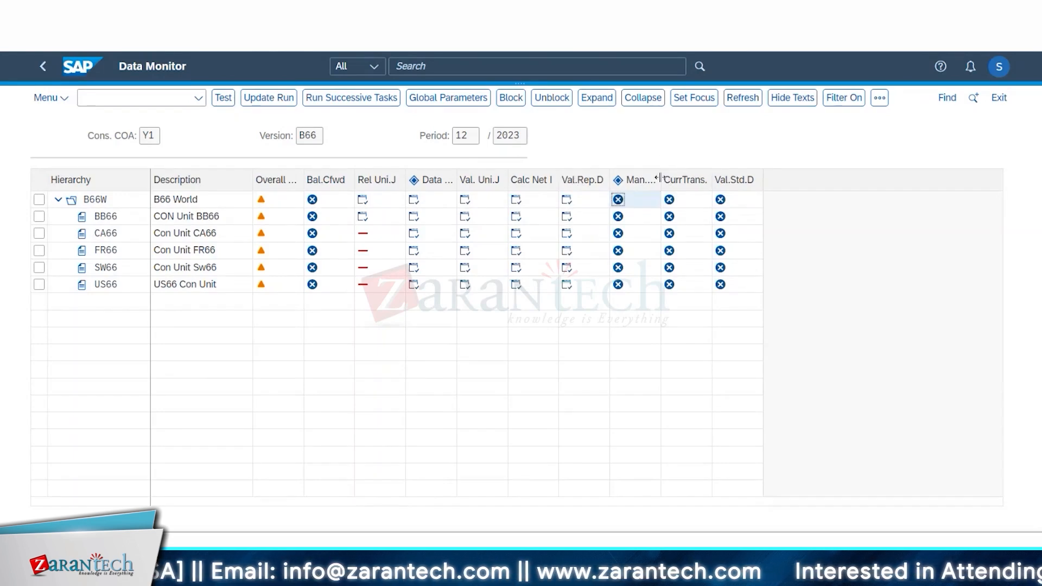
left_click_drag(660, 178, 722, 179)
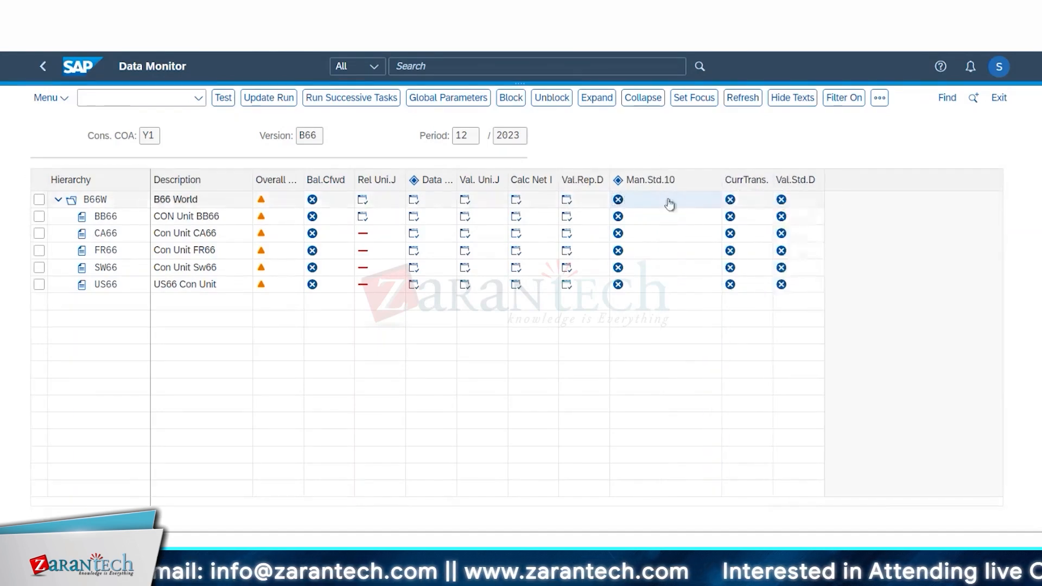
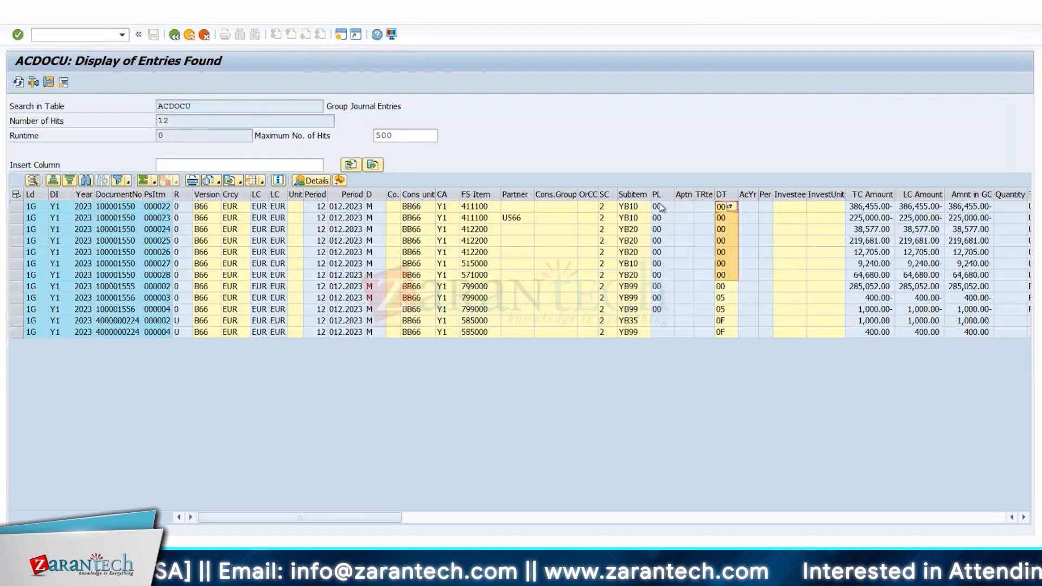
Step: Examine the posting levels and document types of the BB66 group journal entries in table ACDOCU
left_click_drag(660, 207, 657, 290)
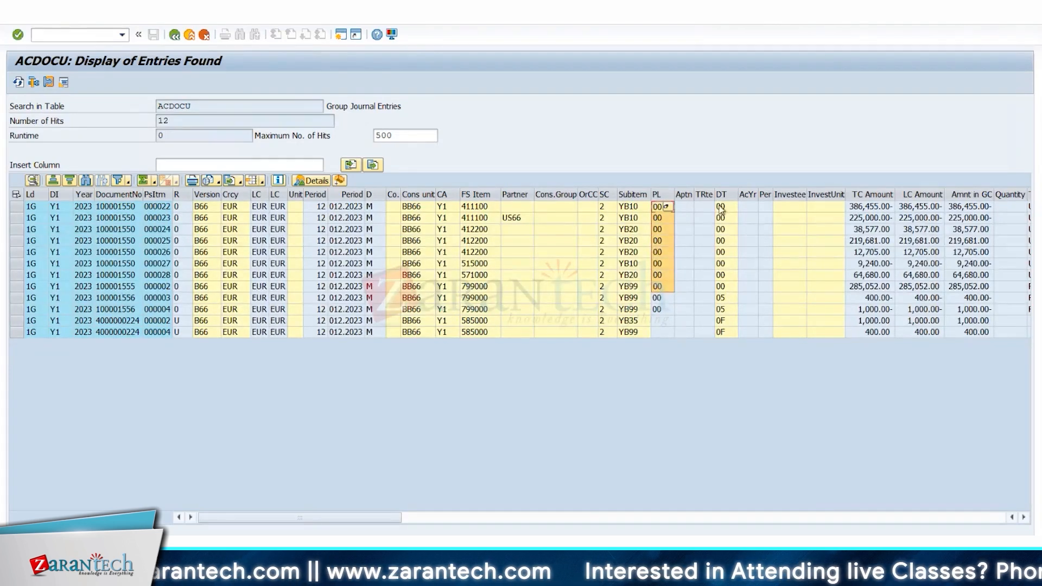
left_click_drag(720, 207, 721, 220)
left_click(722, 320)
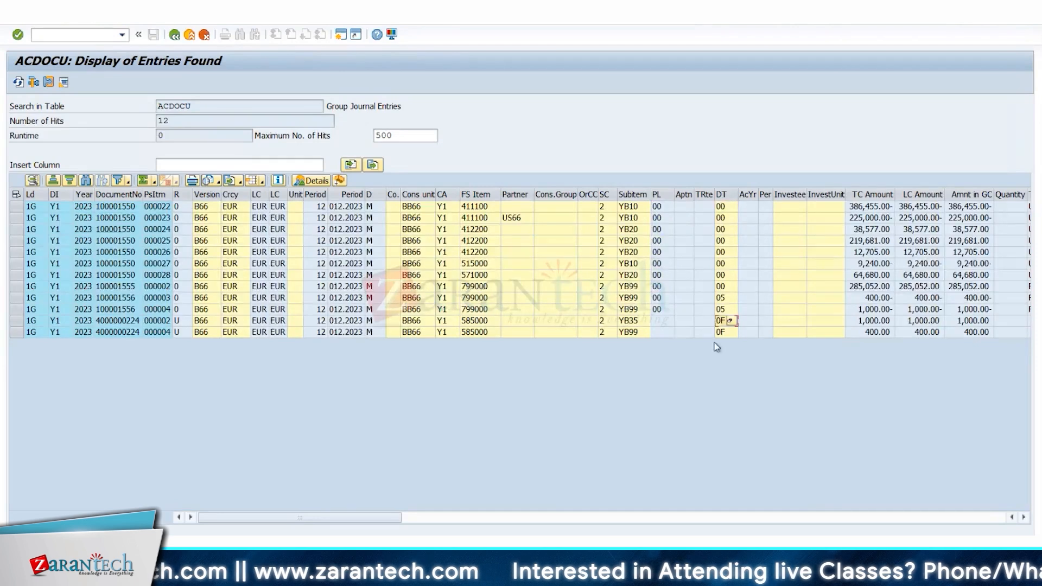
left_click(666, 322)
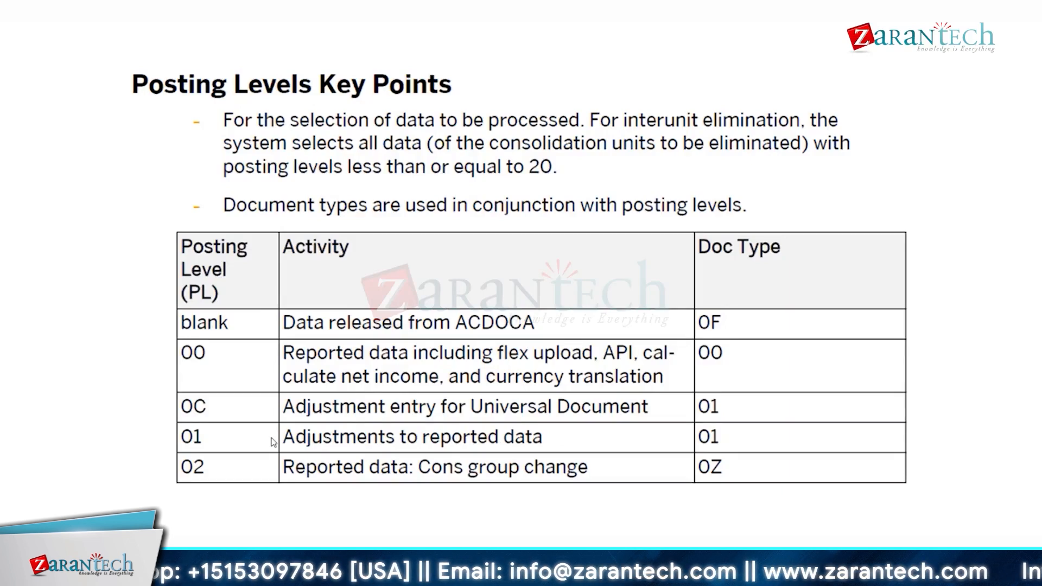
left_click(475, 470)
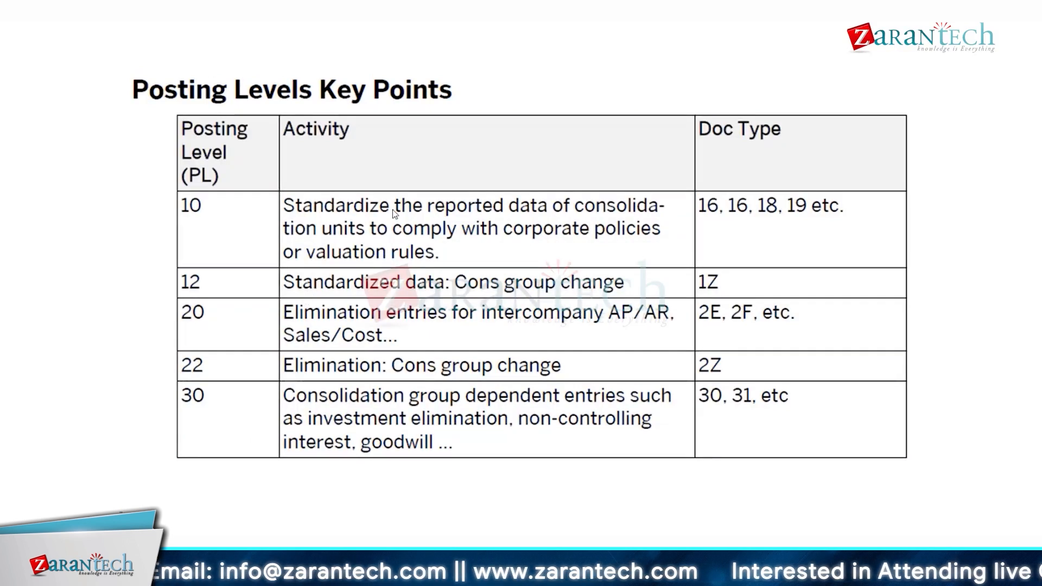
left_click(404, 243)
scroll(403, 239, "up", 1)
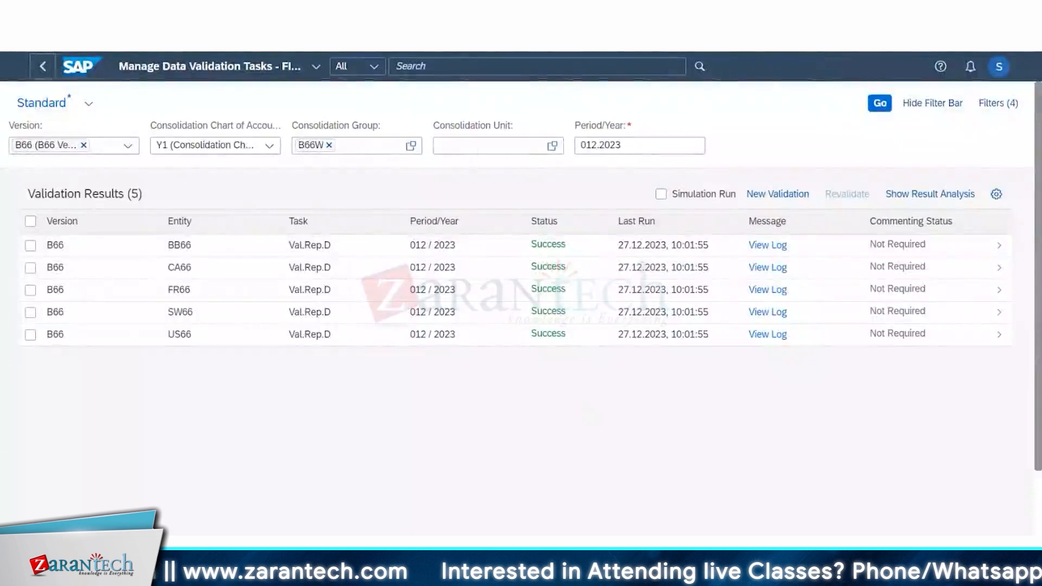
Step: Switch to the Display IMG structure in SAP GUI and examine the document type definition activities under Master Data, from reported financial data to ICMR eliminations
mouse_move(154, 548)
left_click(154, 500)
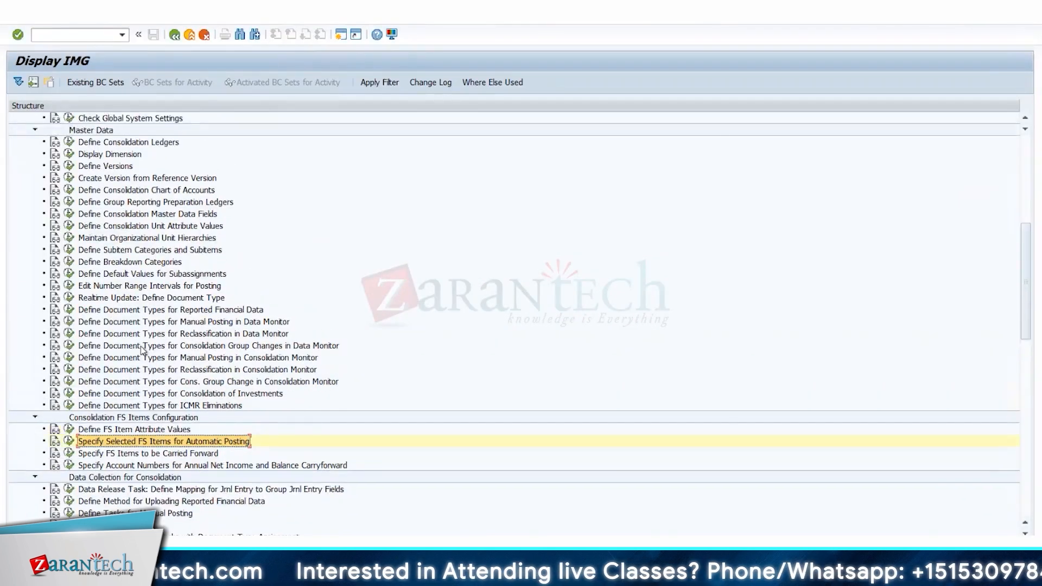
scroll(147, 350, "up", 1)
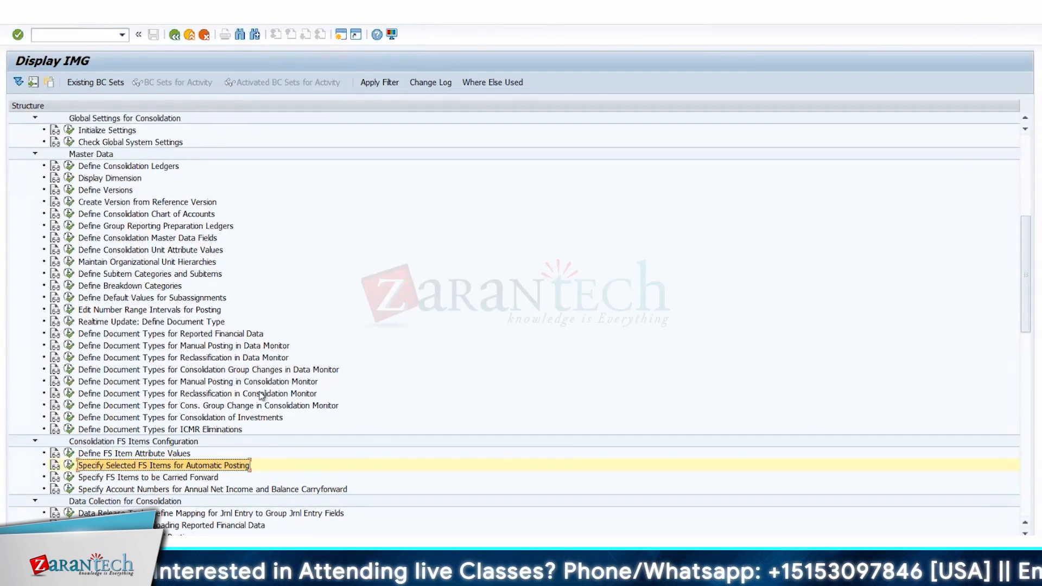
scroll(229, 409, "down", 1)
scroll(229, 409, "down", 2)
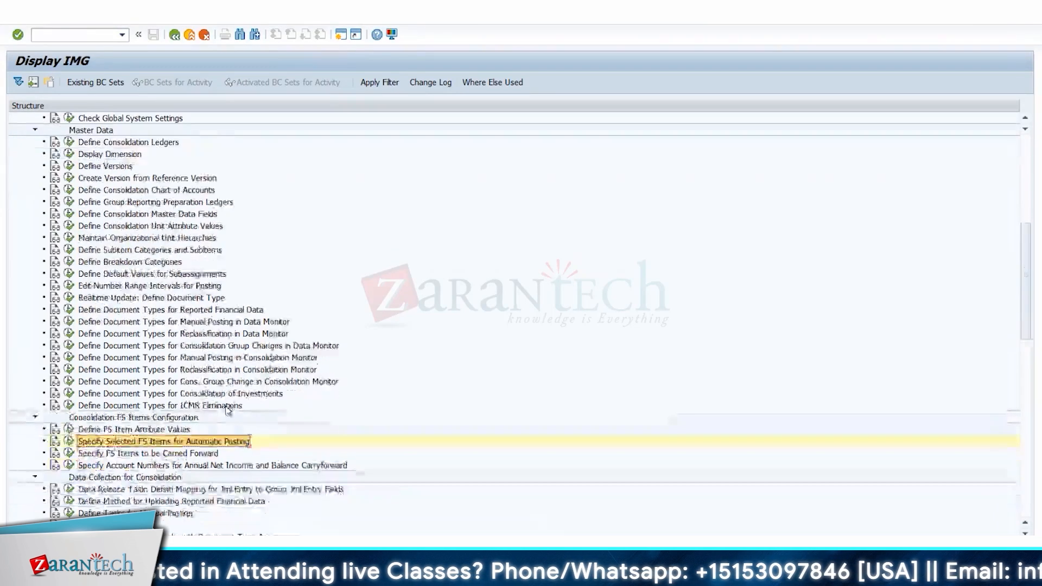
left_click(163, 298)
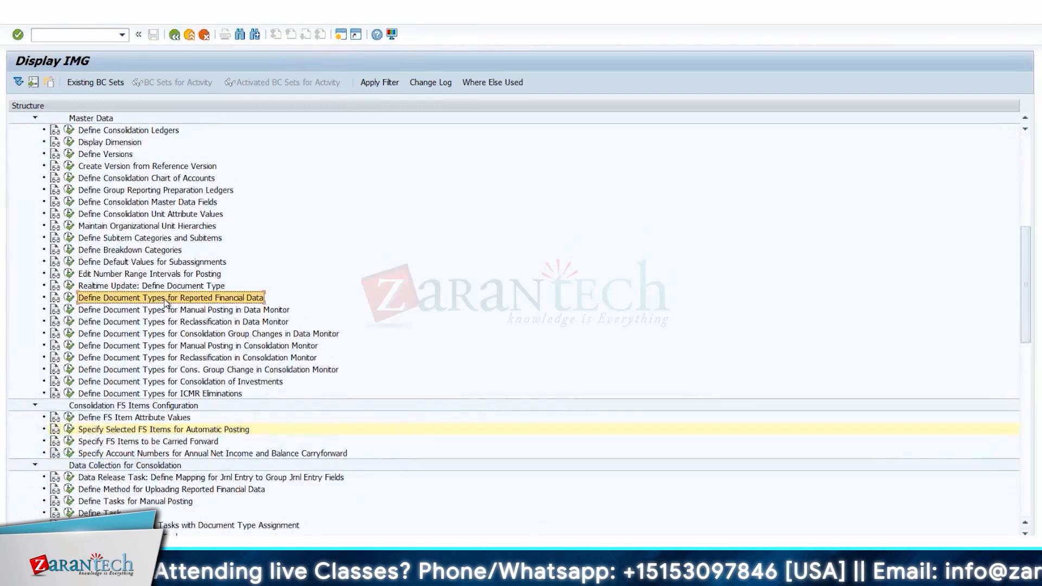
left_click(181, 312)
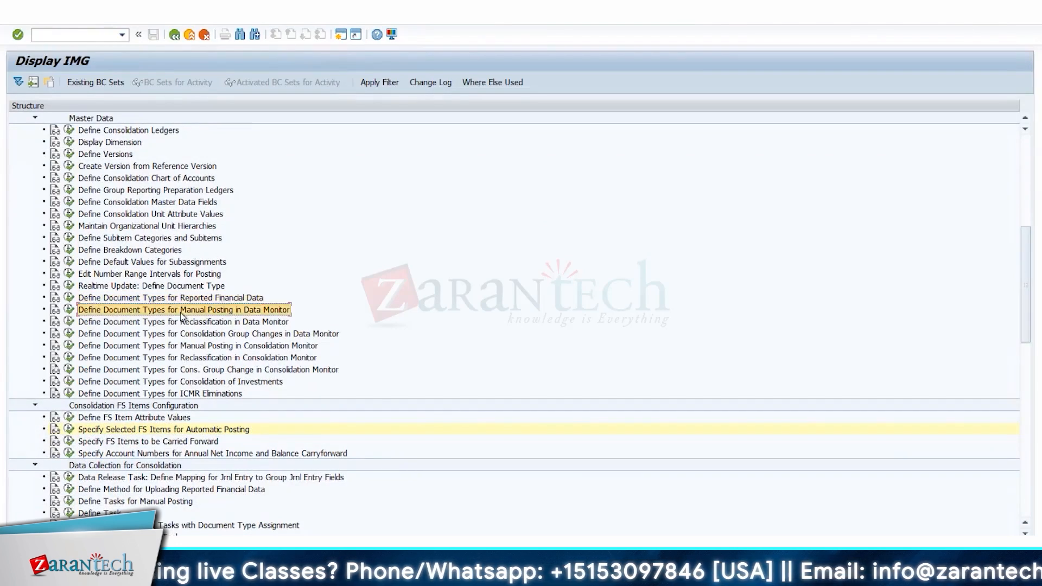
left_click(181, 333)
left_click(184, 323)
left_click(189, 335)
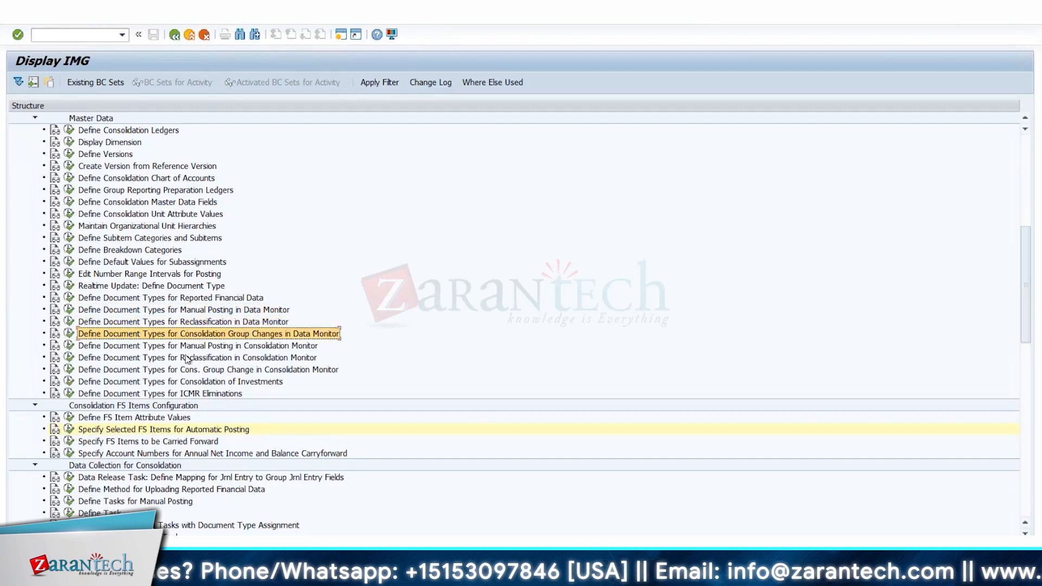
left_click(191, 347)
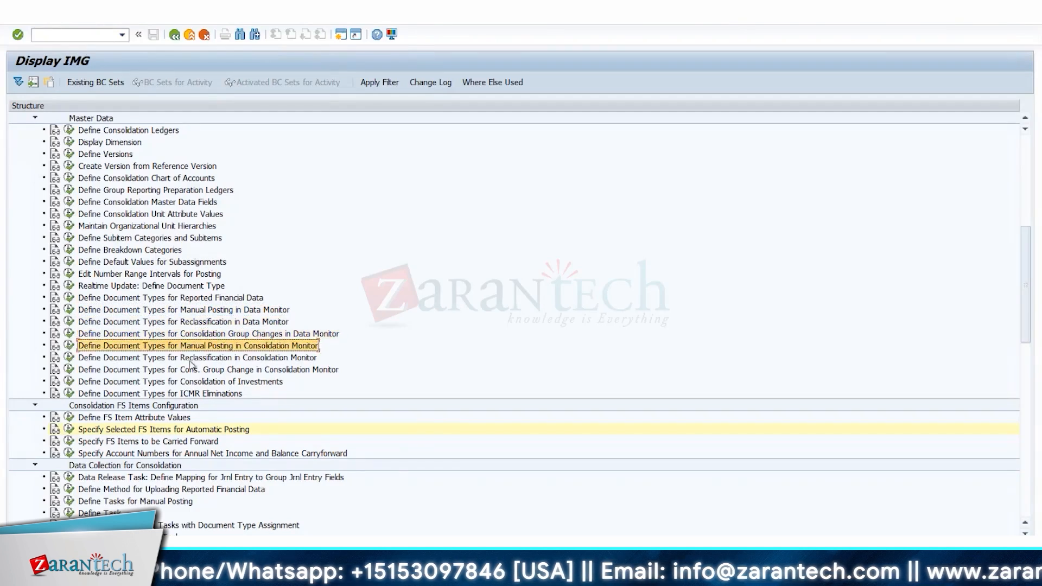
left_click(191, 358)
left_click(190, 370)
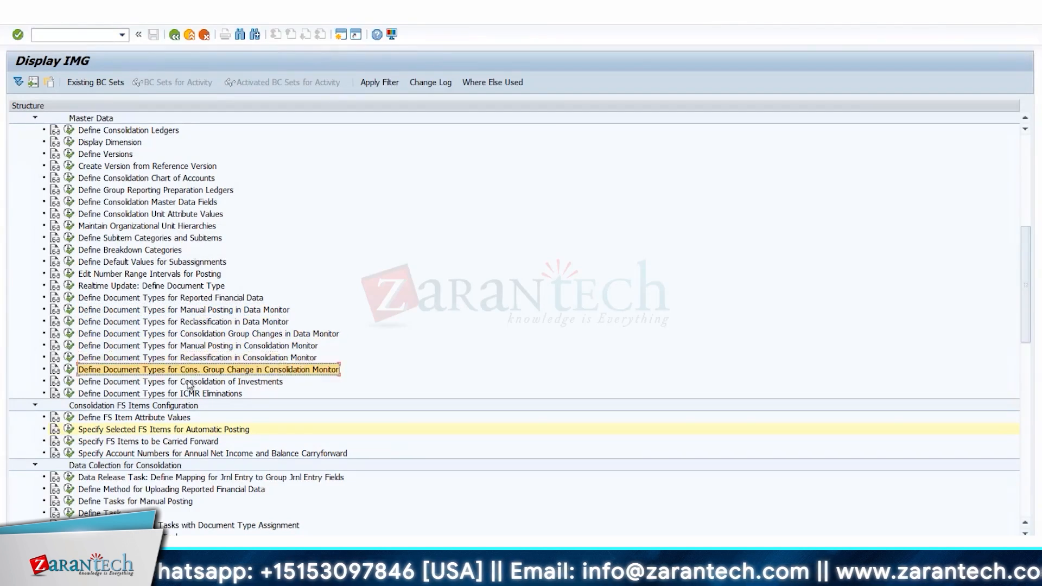
left_click(189, 381)
left_click(189, 394)
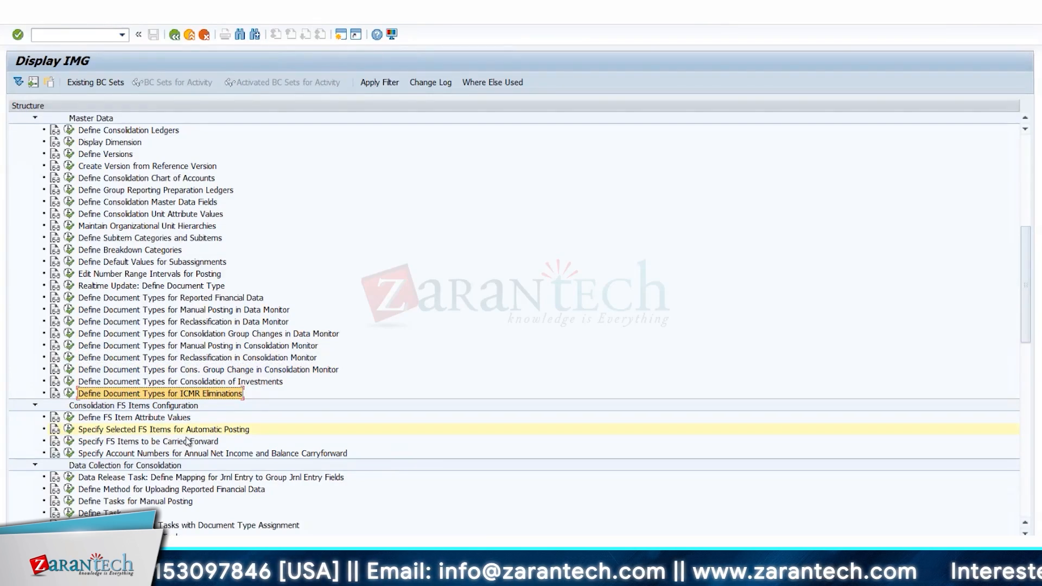
Step: Open Define Document Types for Reported Financial Data and review the listed document types and their descriptions
left_click(69, 298)
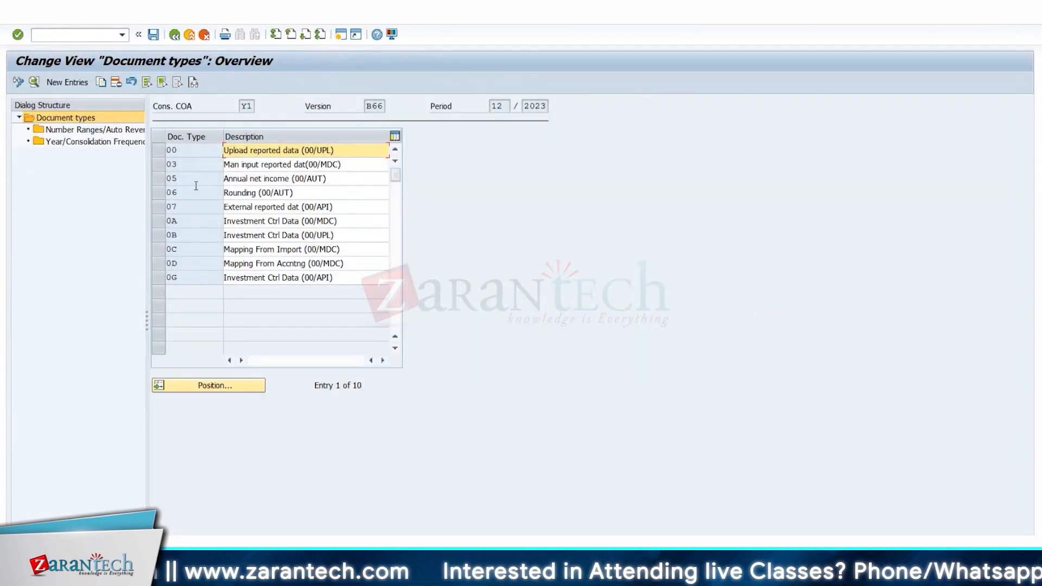
double_click(177, 150)
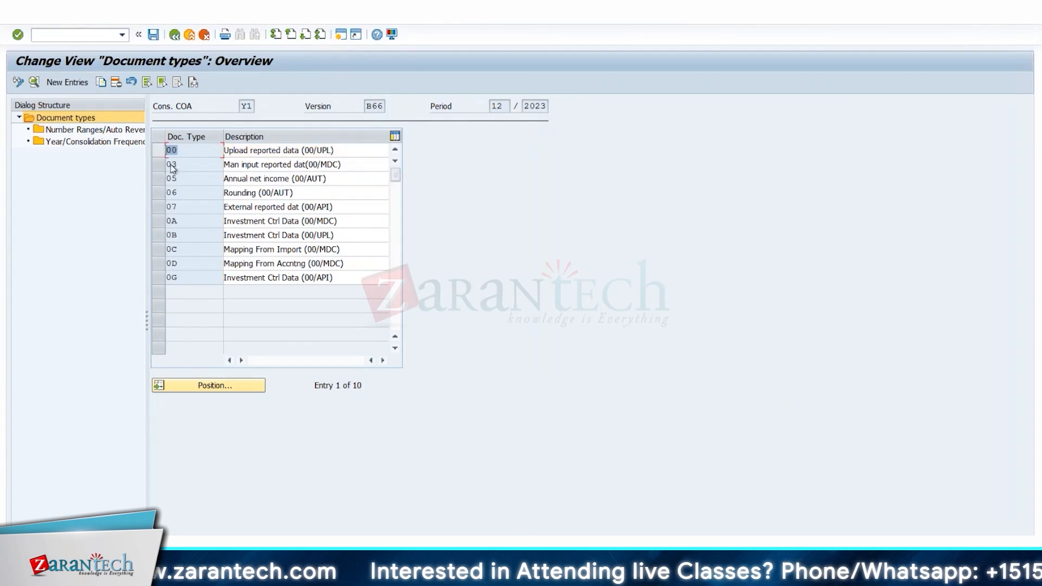
left_click_drag(287, 165, 355, 165)
left_click_drag(265, 178, 324, 179)
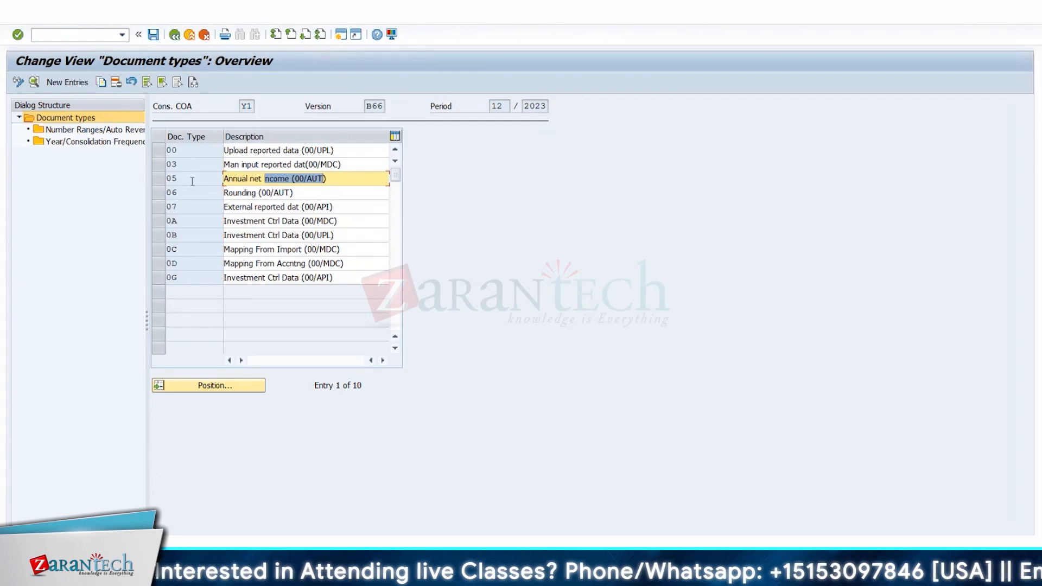
left_click_drag(191, 181, 154, 179)
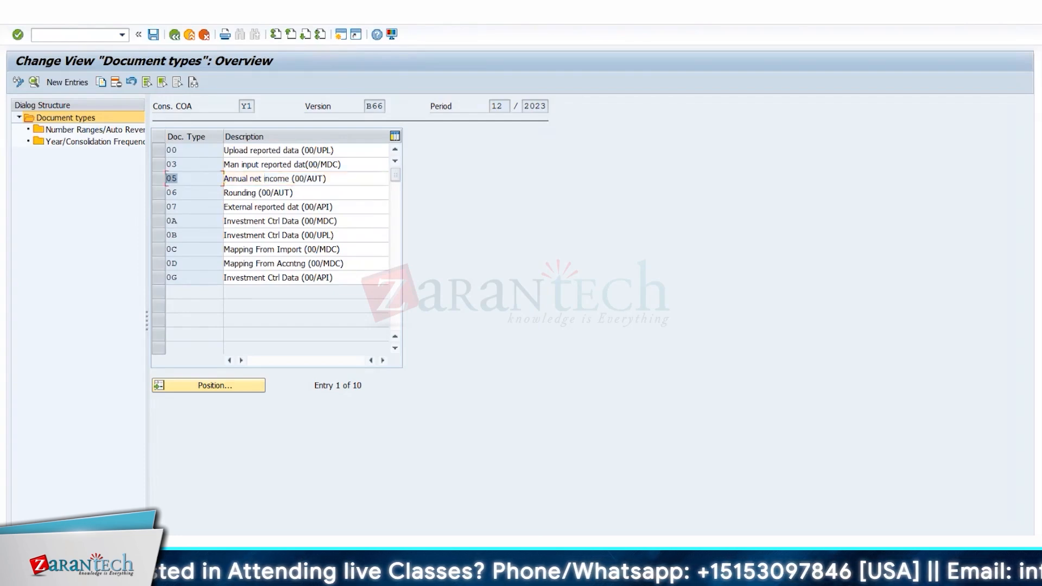
left_click_drag(241, 194, 302, 278)
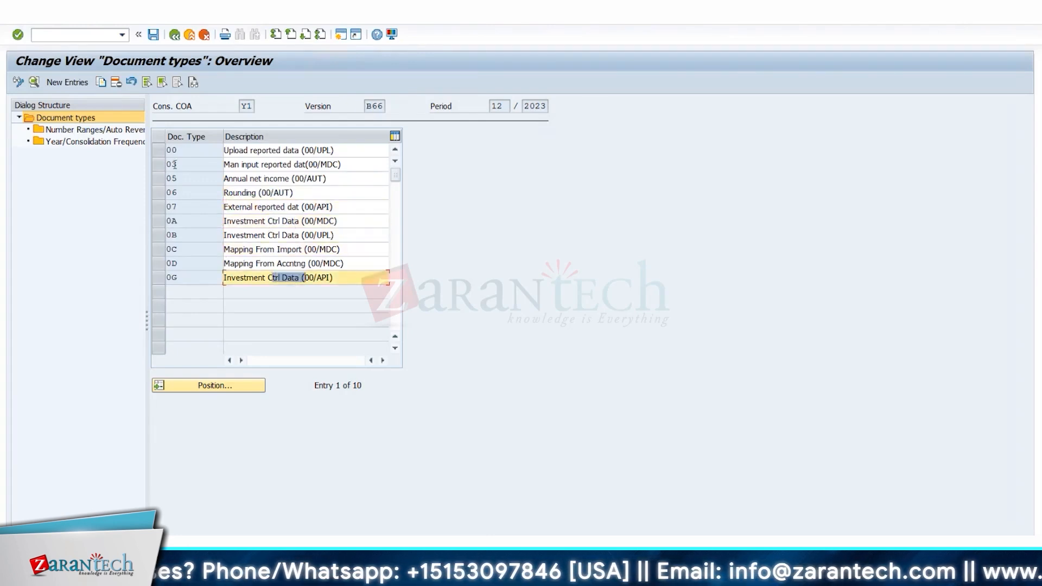
Step: View the number ranges and auto reversal settings of document type 03, and return to the document type overview
left_click(156, 168)
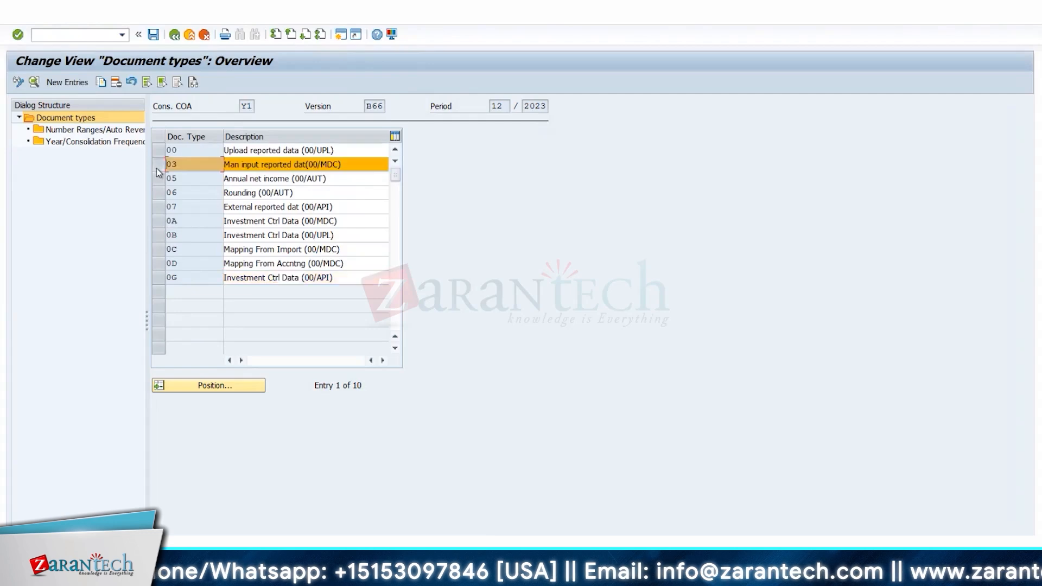
left_click(103, 132)
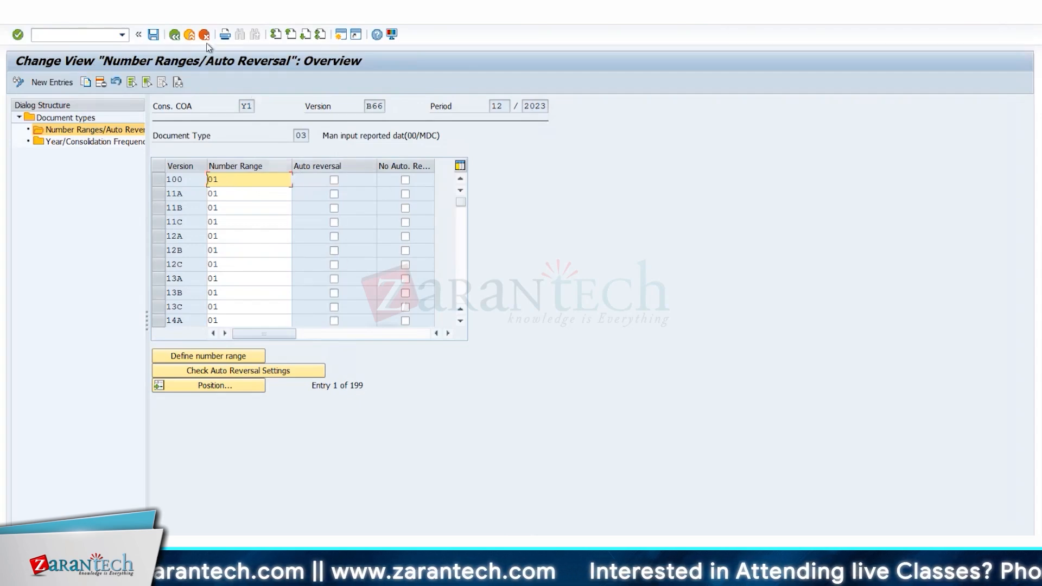
left_click(175, 35)
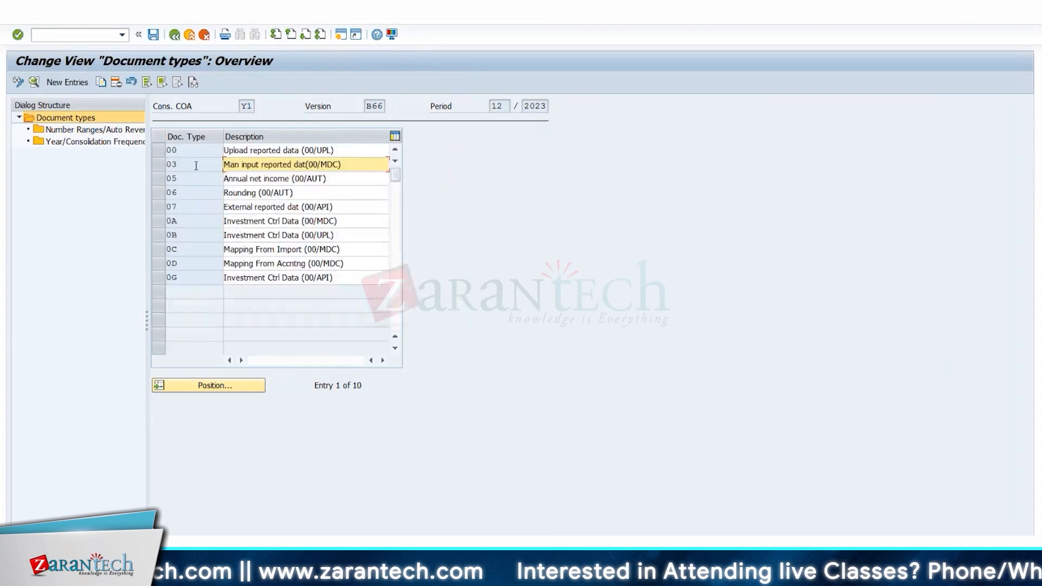
Step: Examine the properties of document type 03, including the available balance check options, and recheck its number ranges
double_click(194, 165)
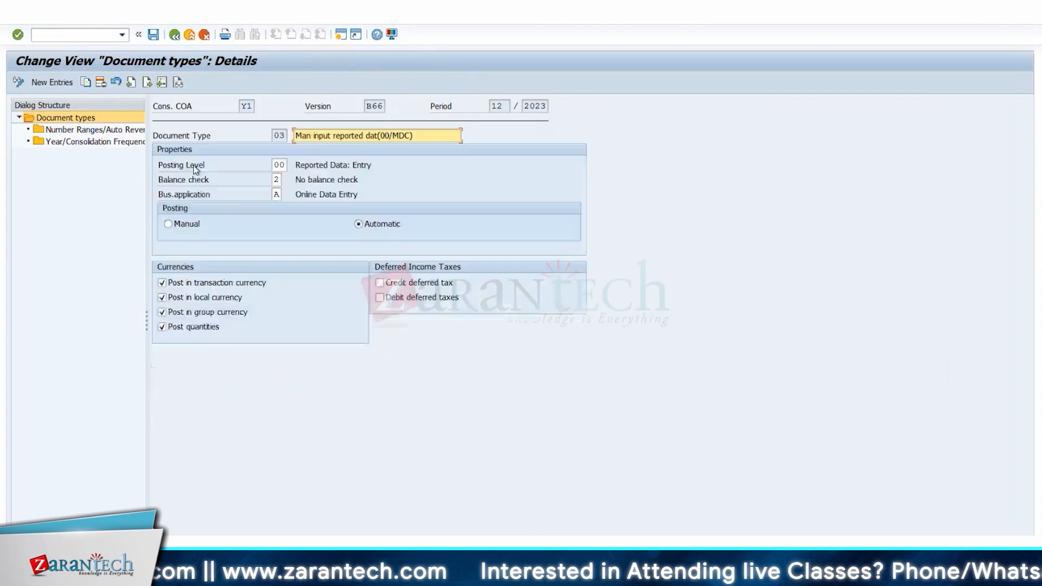
left_click(276, 180)
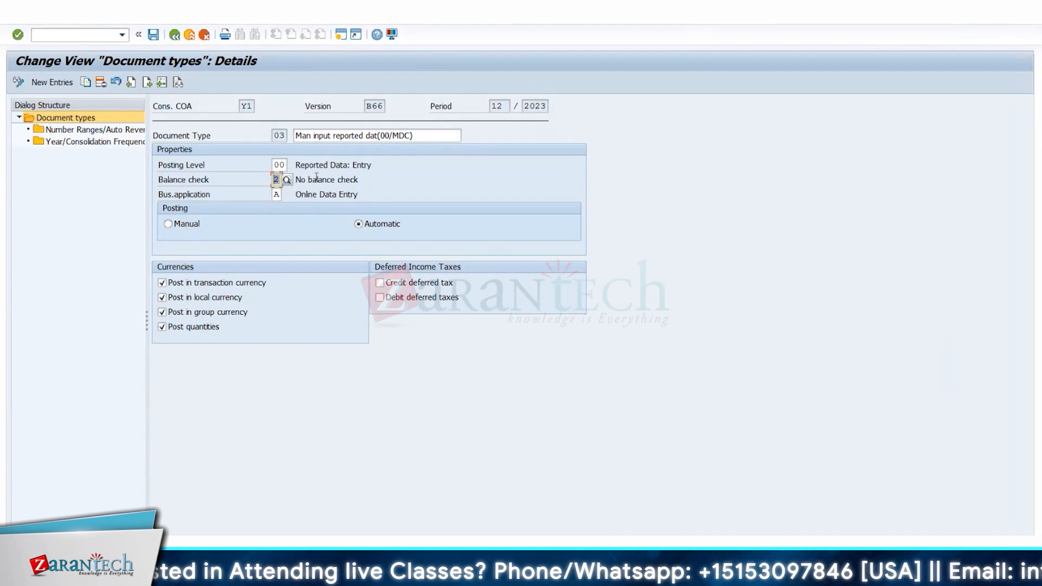
left_click_drag(316, 179, 364, 179)
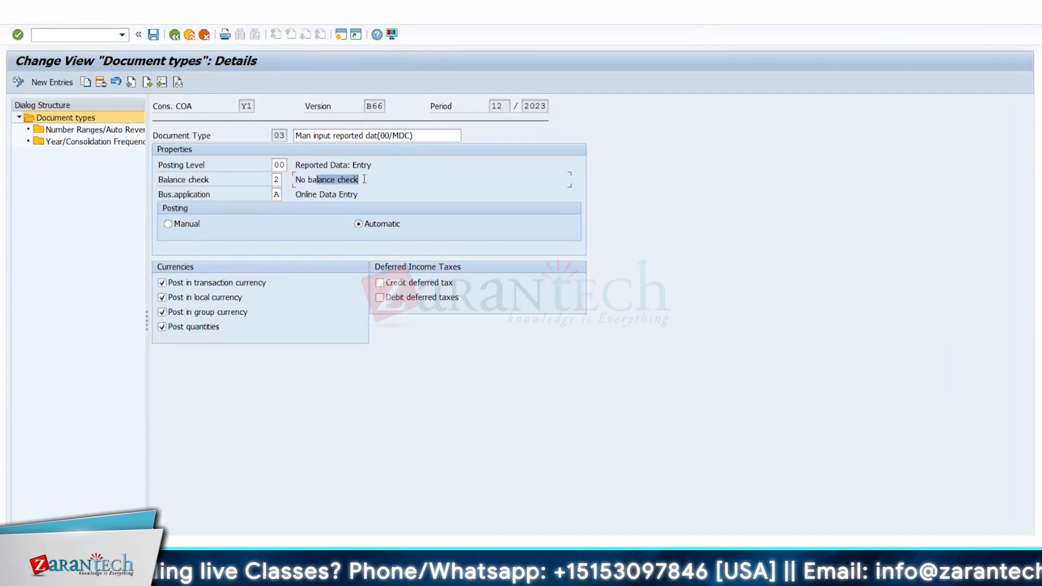
left_click(286, 179)
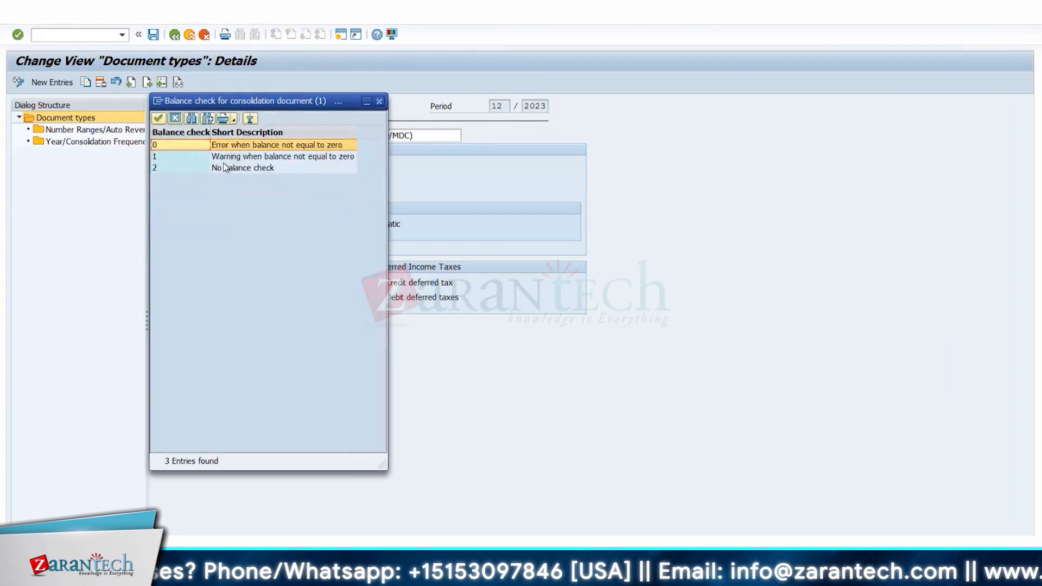
left_click(378, 101)
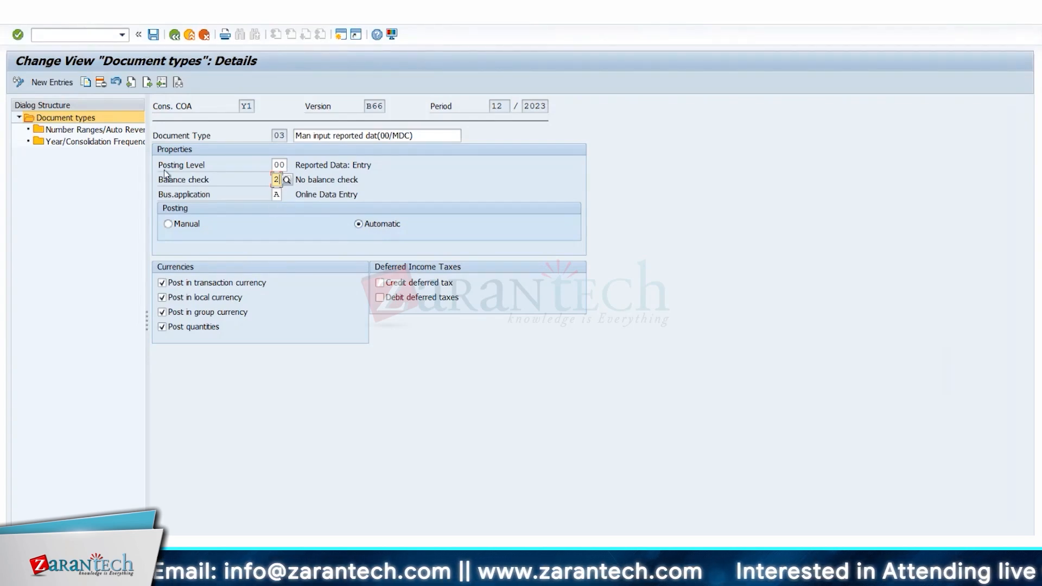
double_click(94, 132)
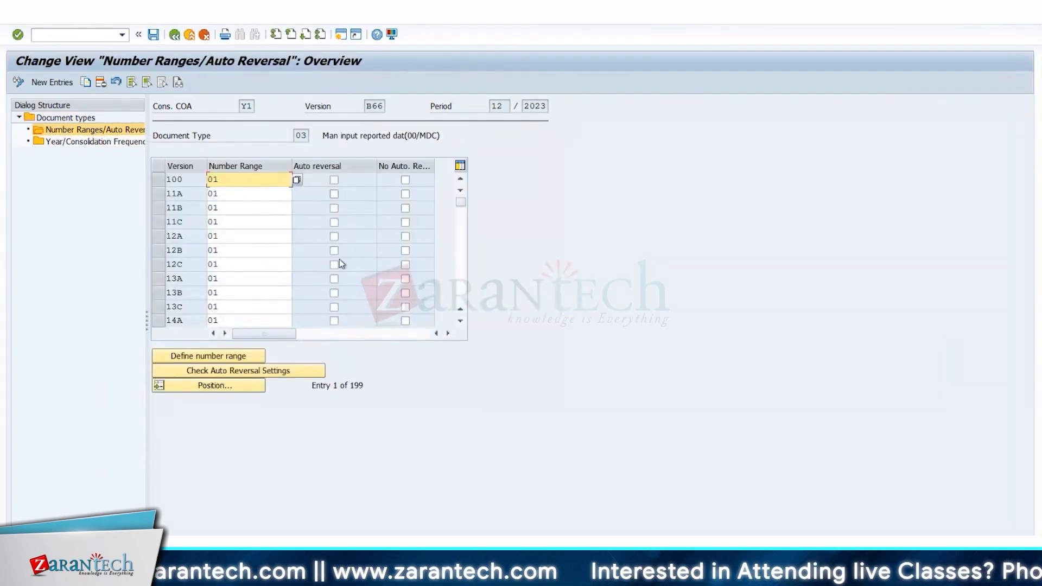
left_click(174, 35)
left_click(174, 34)
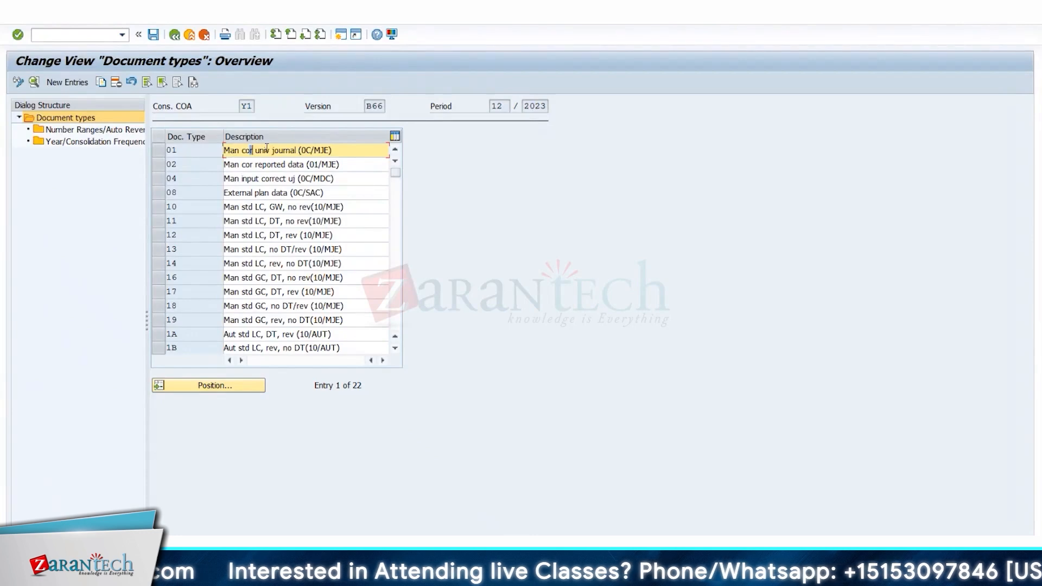
Step: Review the descriptions of the manual posting document types for the Data Monitor, including the corrections and local currency standardizing entries
key("shift+End")
left_click_drag(256, 164, 345, 168)
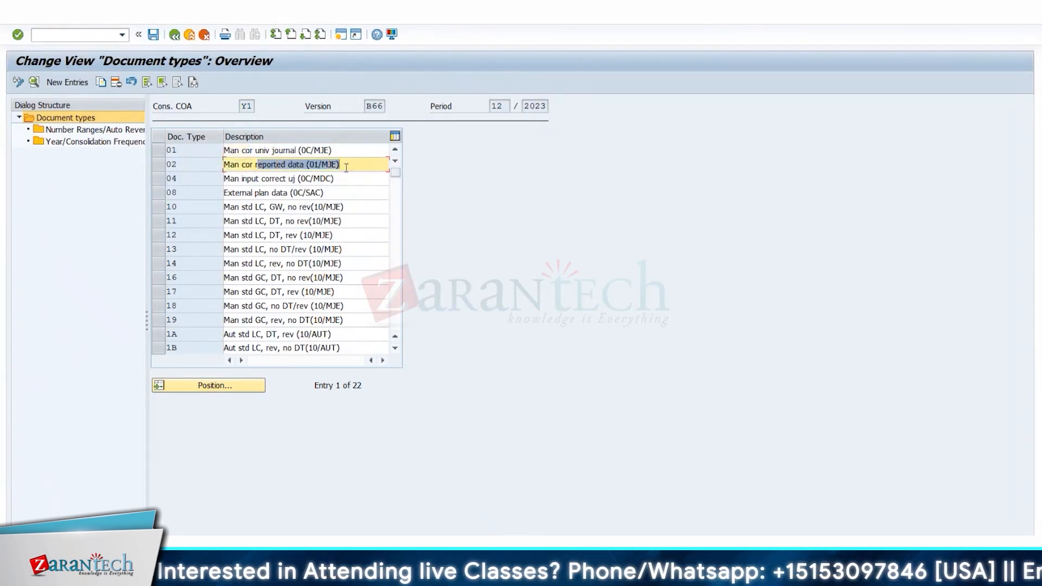
left_click_drag(261, 179, 310, 179)
left_click_drag(250, 206, 336, 199)
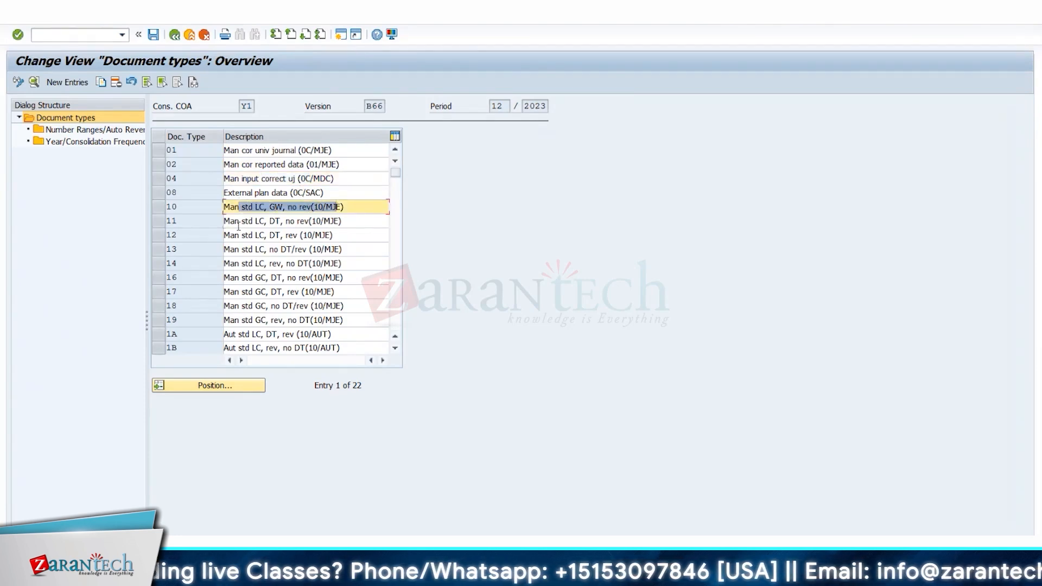
left_click_drag(239, 223, 302, 222)
left_click_drag(252, 249, 272, 263)
Step: Examine the posting level, balance check and currency settings of document type 01, Man cor univ journal (0C/MJE)
double_click(195, 151)
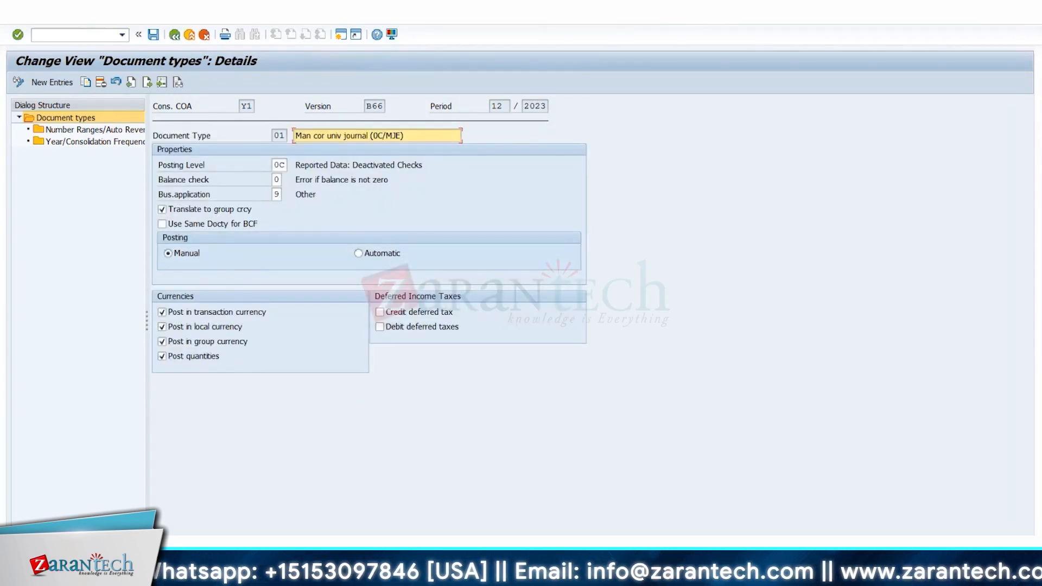
left_click(175, 35)
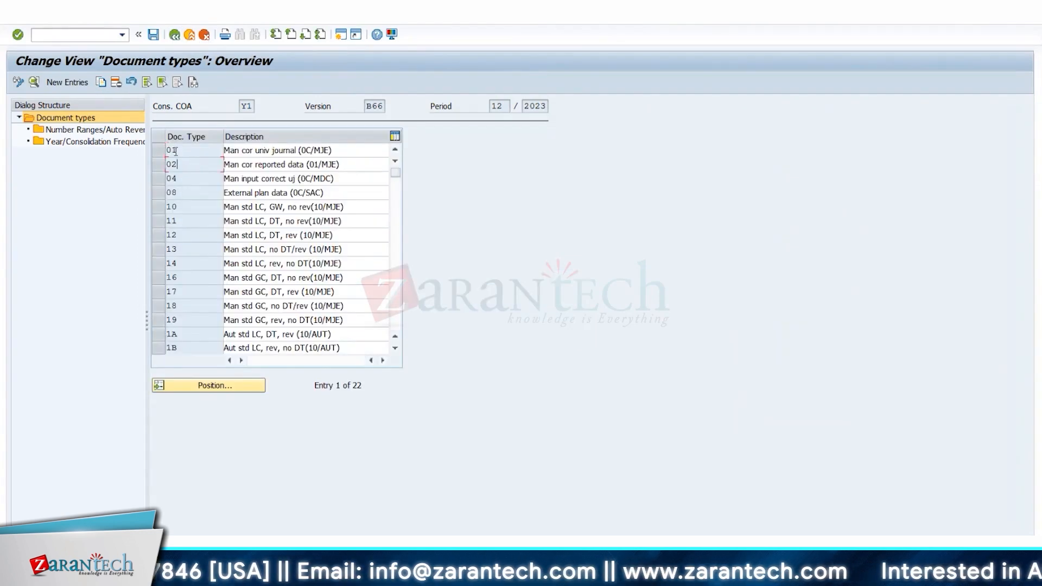
double_click(175, 152)
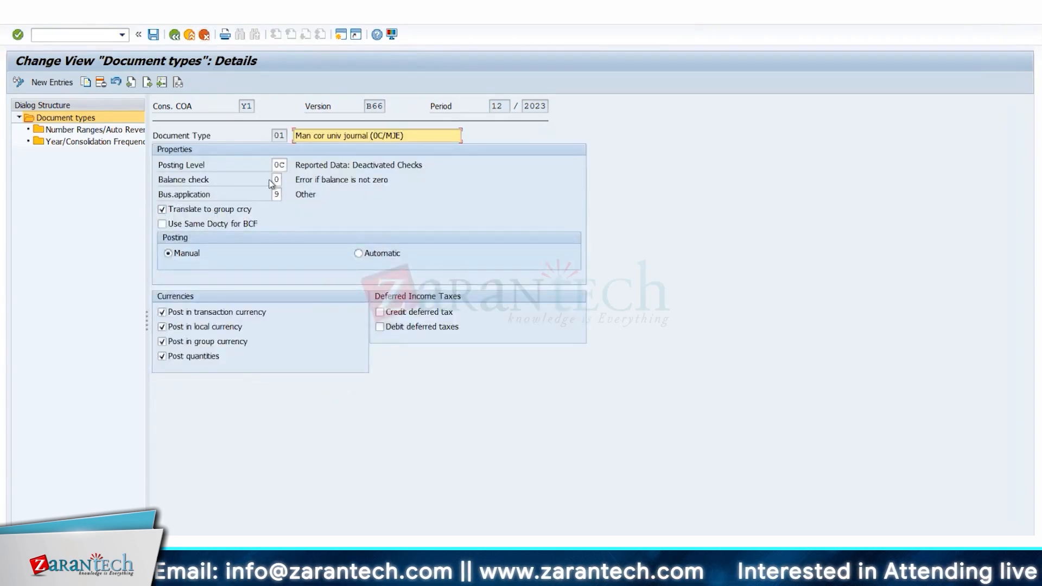
left_click(278, 165)
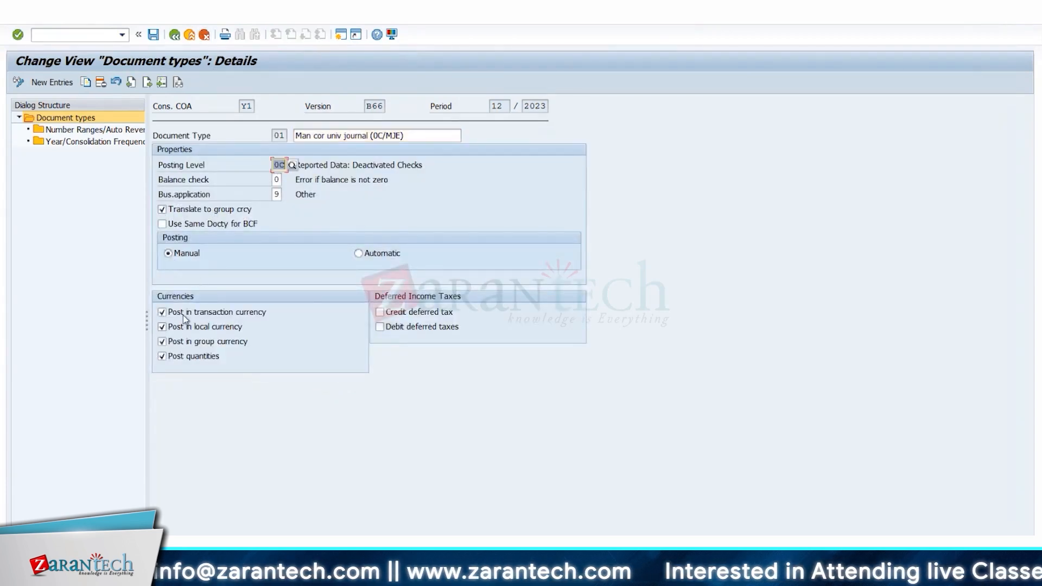
key("F3")
Step: Compare the detail settings of document types 04, 10 and 18 for manual input correction and manual standardizing entries
double_click(190, 177)
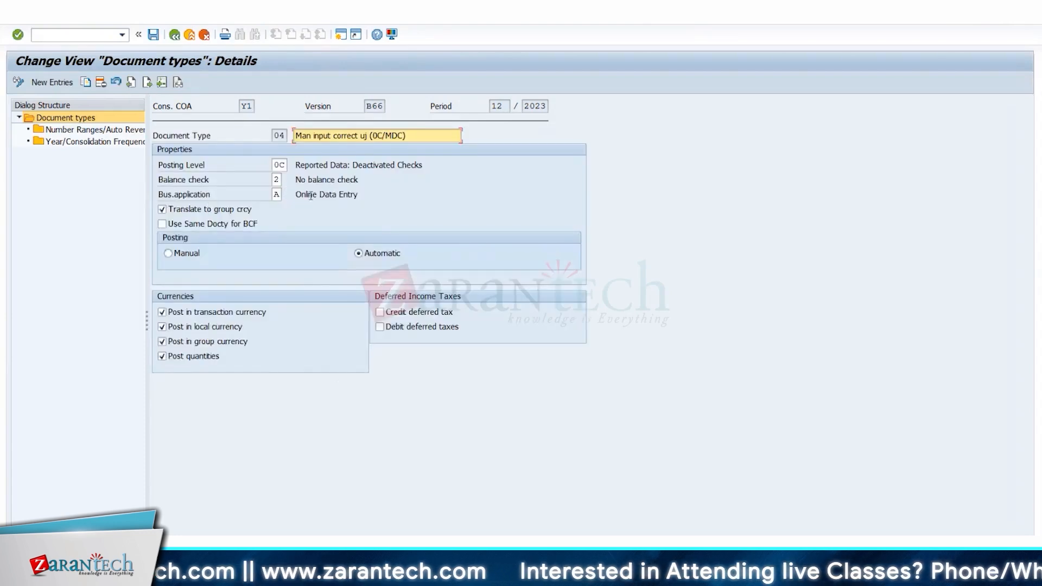
left_click(173, 36)
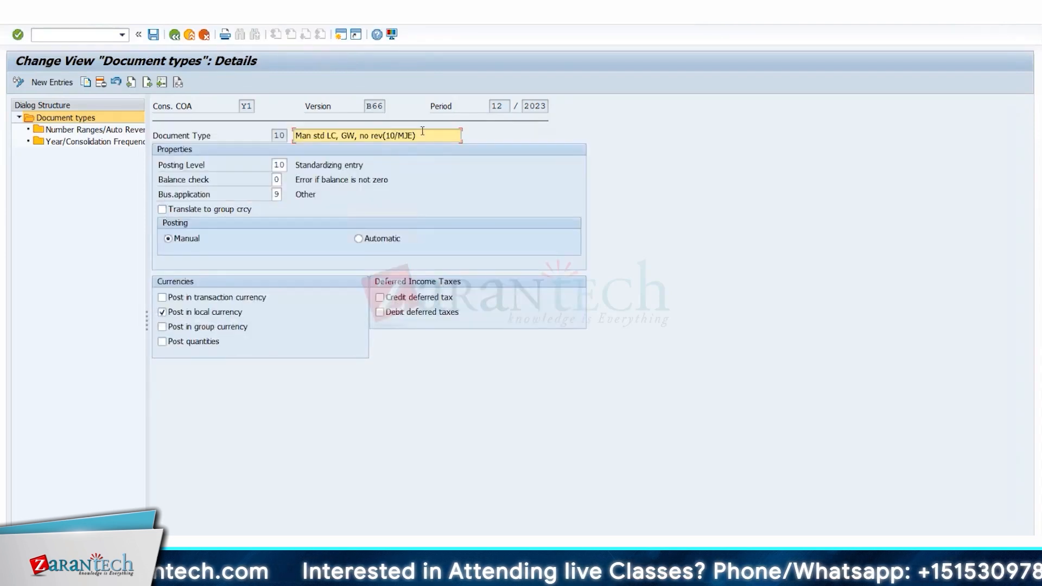
left_click_drag(422, 131, 294, 125)
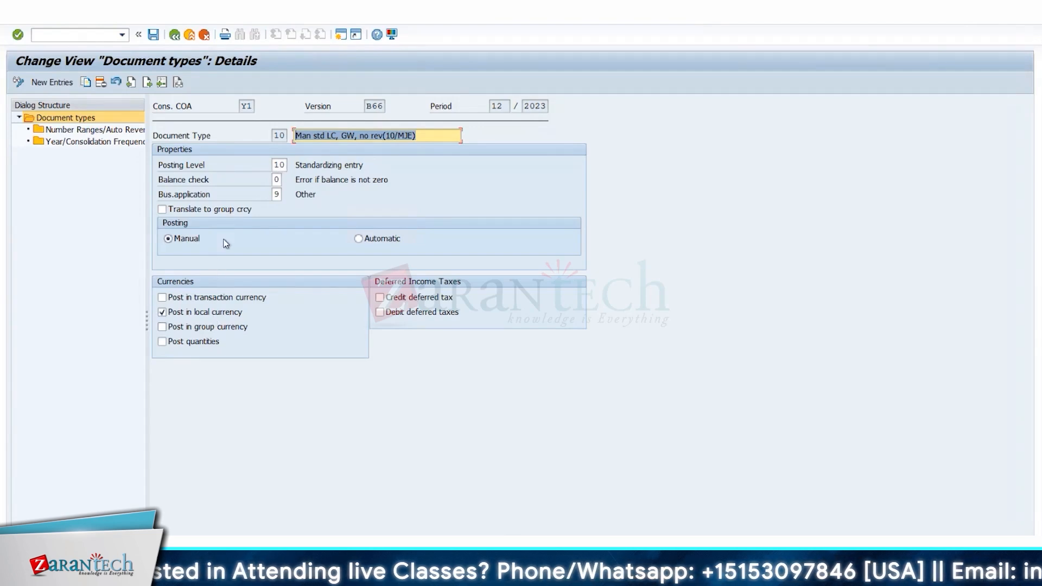
left_click(174, 34)
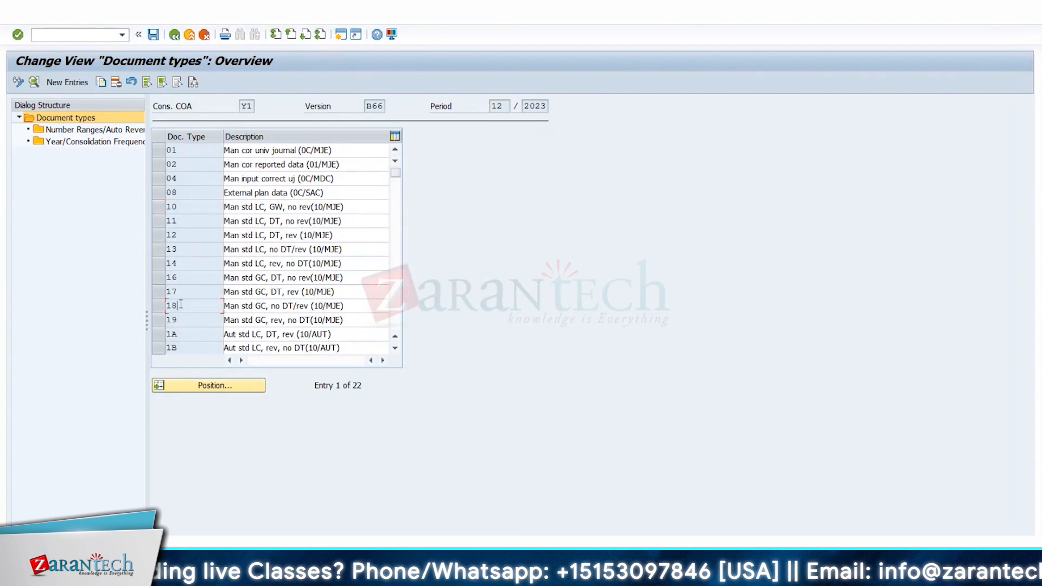
double_click(180, 304)
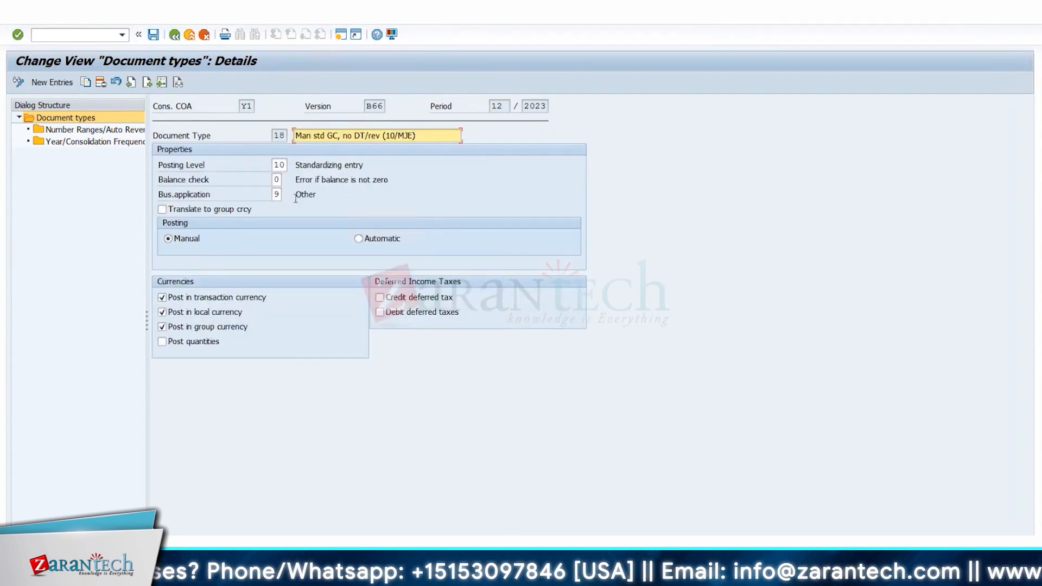
Step: Recheck the posting level of document type 01, Man cor univ journal (0C/MJE), and look through the document type overview
key("F3")
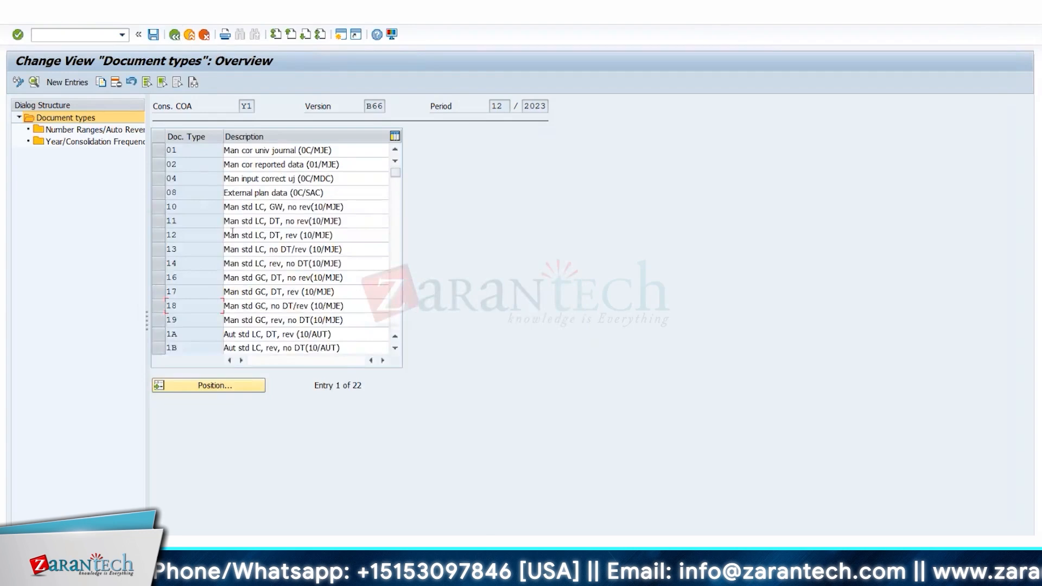
double_click(205, 151)
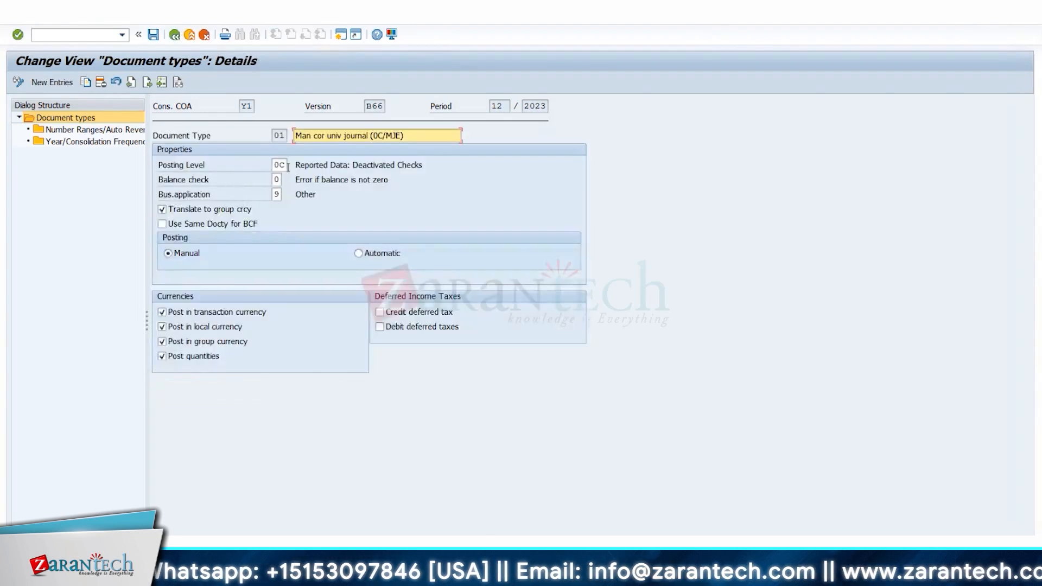
left_click_drag(347, 168, 432, 166)
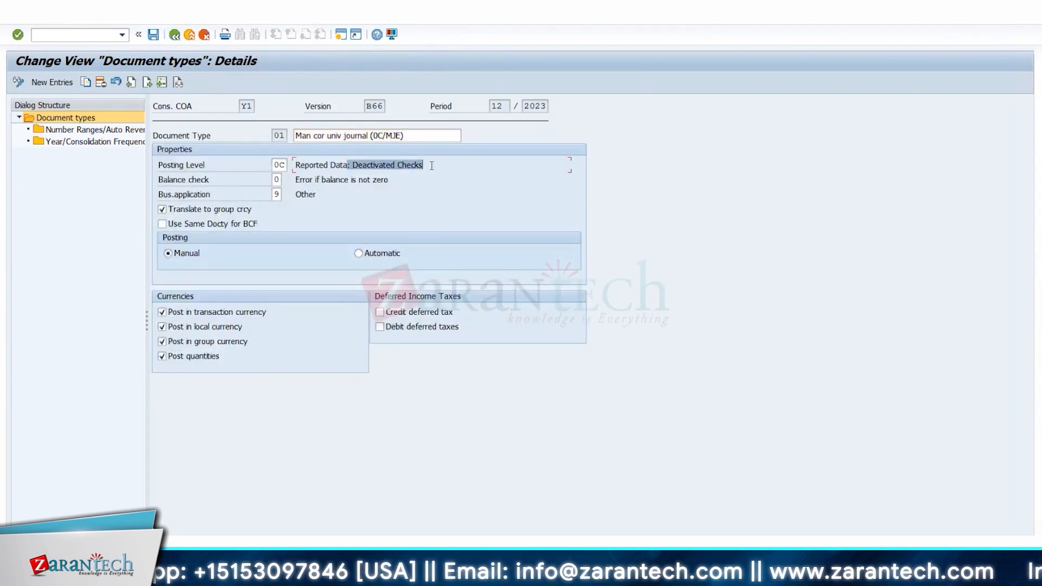
left_click(174, 34)
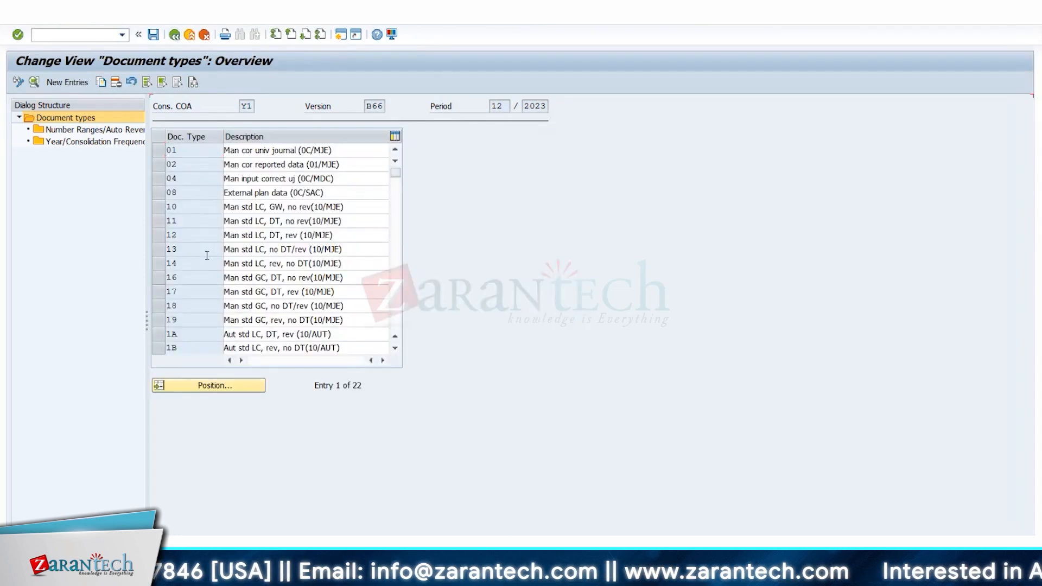
scroll(207, 255, "down", 5)
scroll(208, 259, "up", 5)
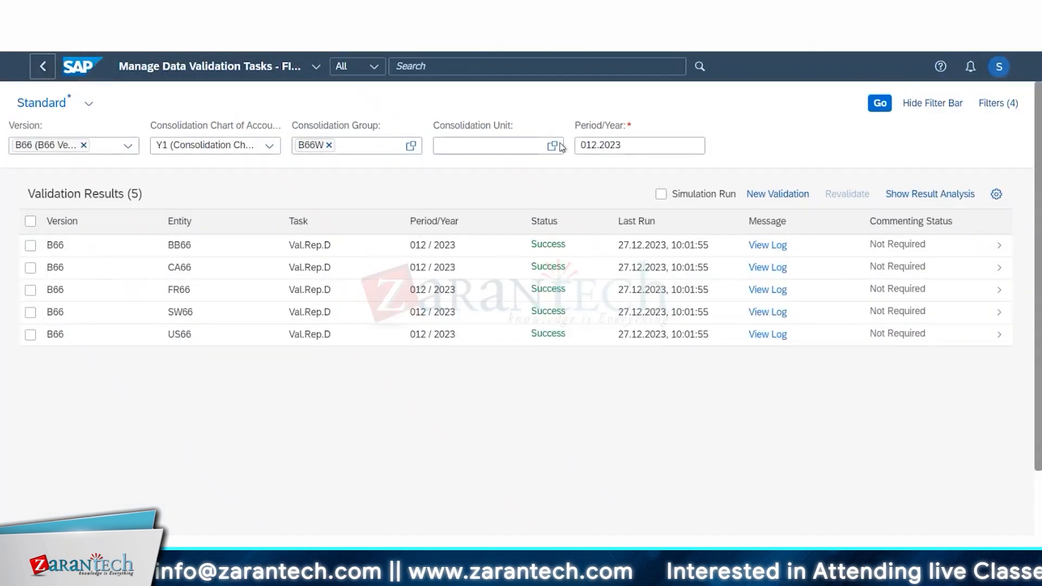
Step: Switch to the SAP Fiori home page and open a new journal entry from the Consolidation Process apps
left_click(285, 66)
left_click(150, 147)
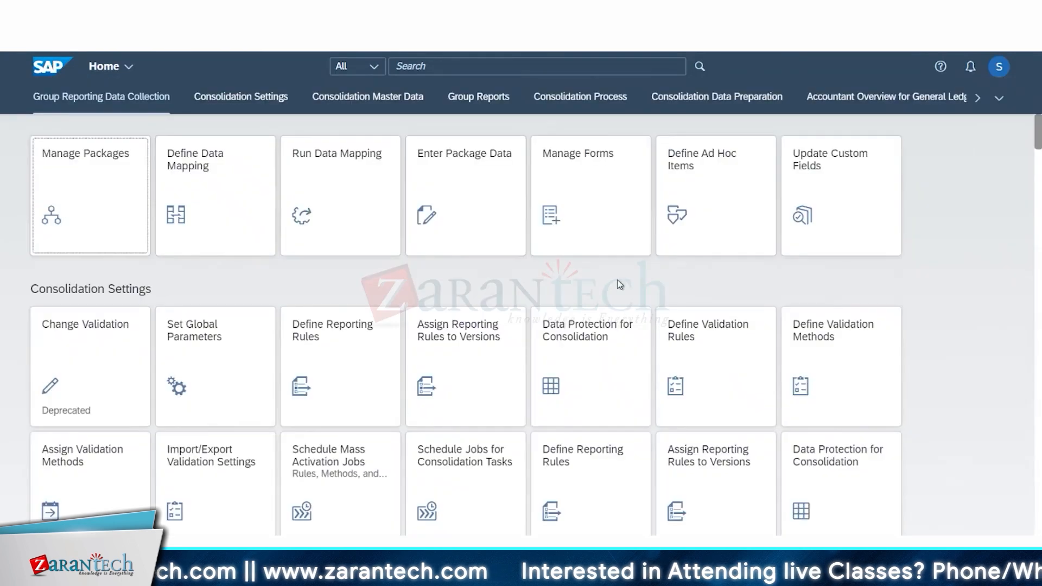
scroll(617, 279, "down", 3)
scroll(597, 334, "down", 4)
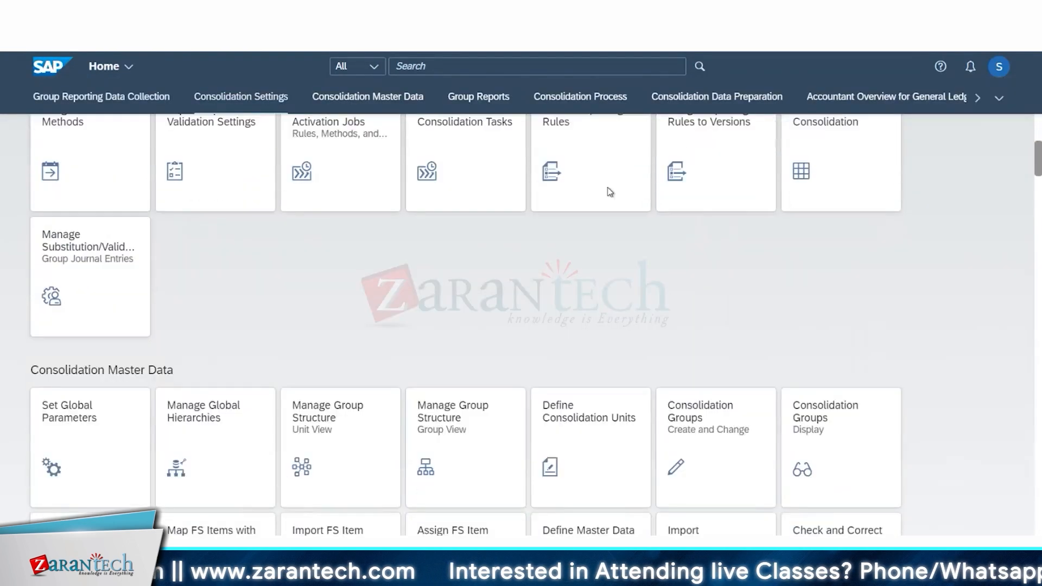
left_click(605, 100)
left_click(636, 229)
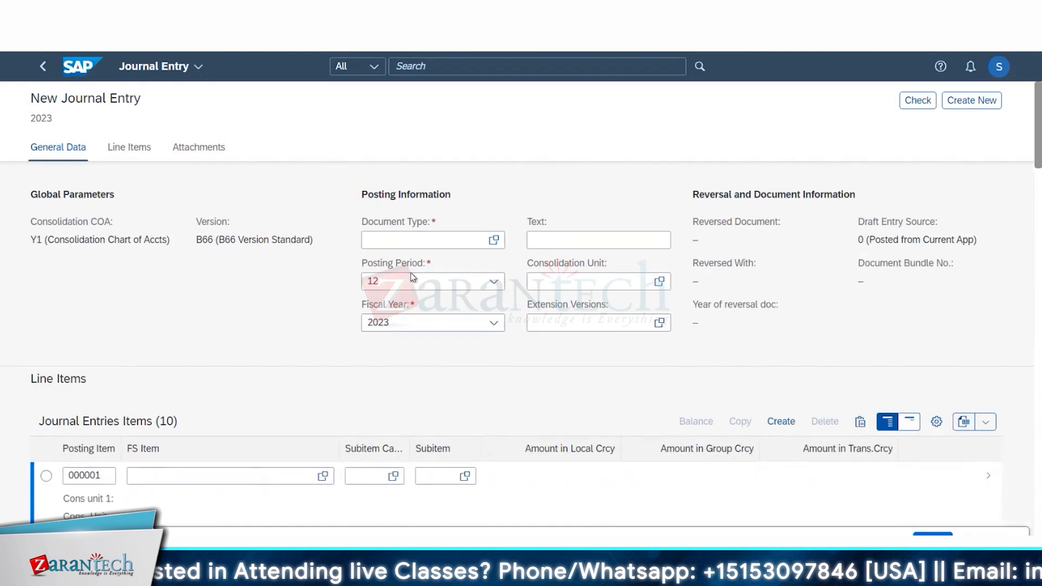
Step: Set the journal entry's document type to 01 (Man cor univ journal) and check the available extension versions
left_click(487, 245)
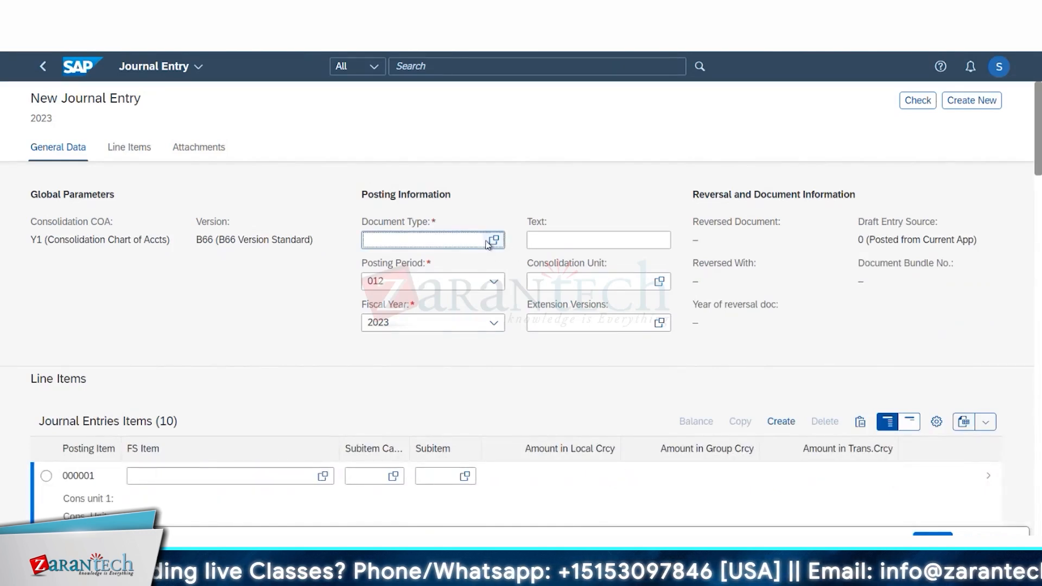
left_click(488, 242)
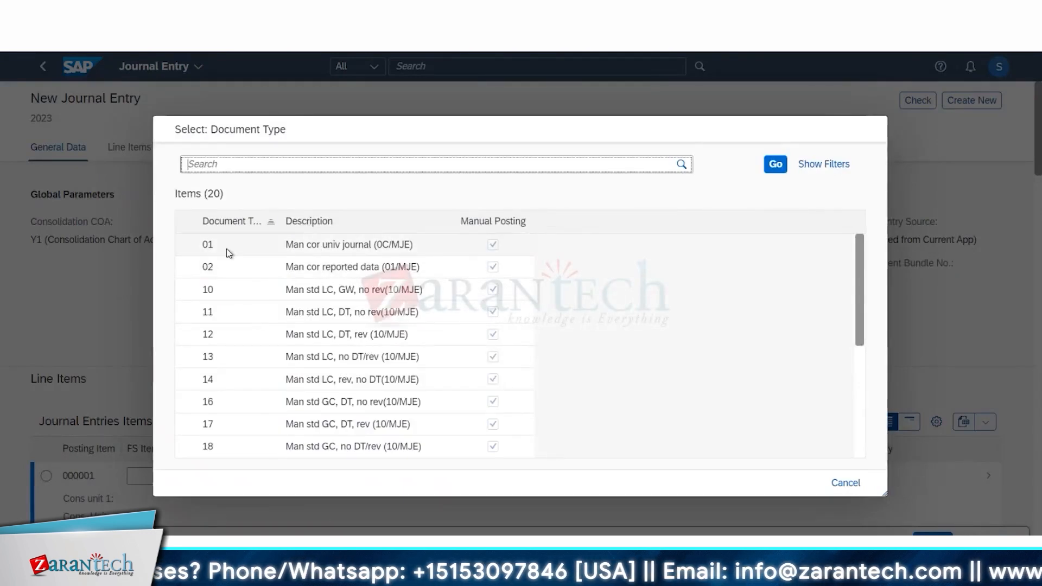
left_click(228, 252)
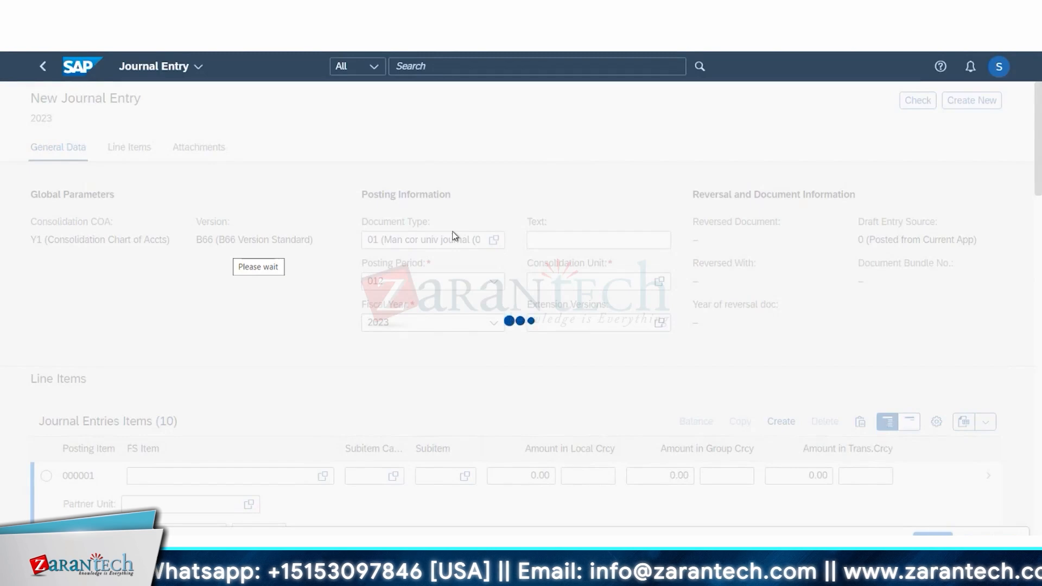
left_click(659, 322)
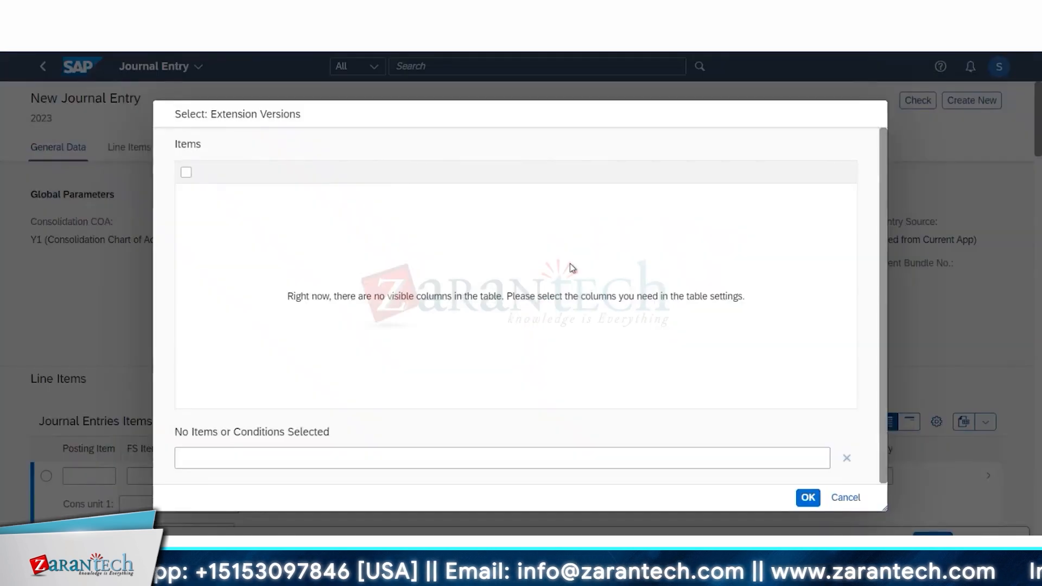
left_click(593, 223)
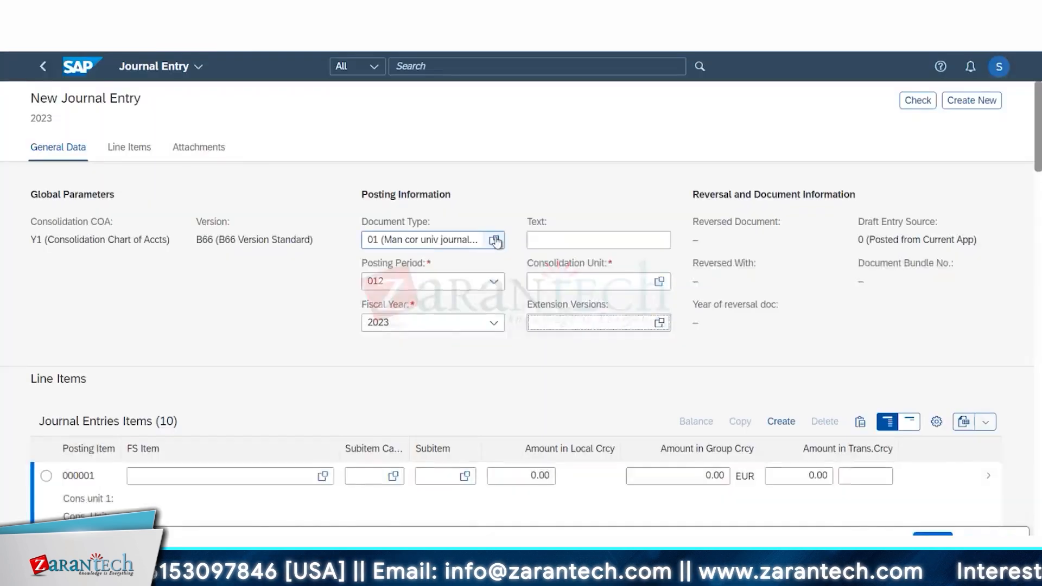
Step: Try document type 11 (Man std LC, DT, no rev) for the journal entry and check its extension versions
left_click(494, 240)
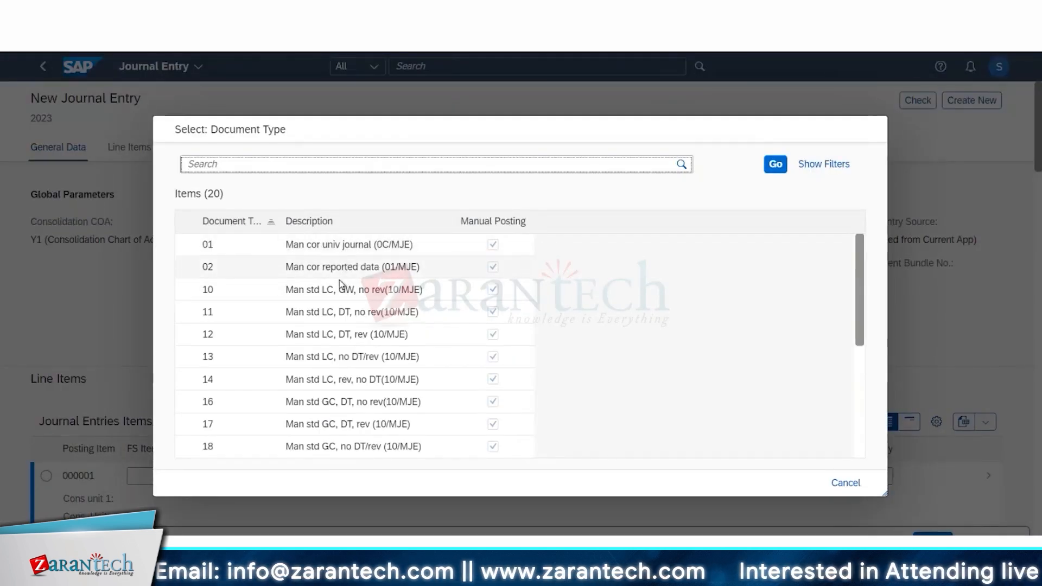
left_click(332, 313)
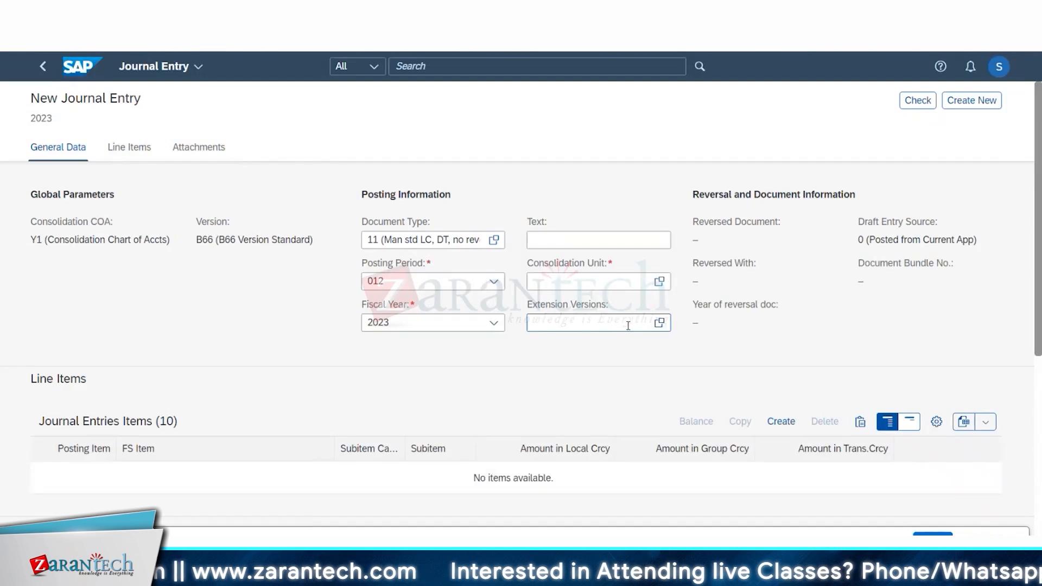
left_click(657, 324)
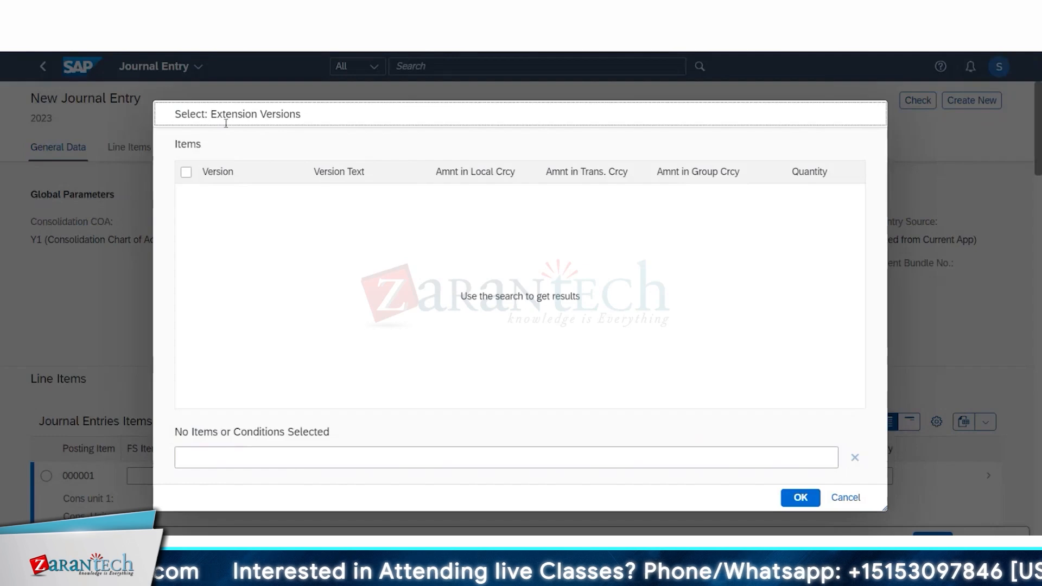
left_click_drag(637, 114, 792, 105)
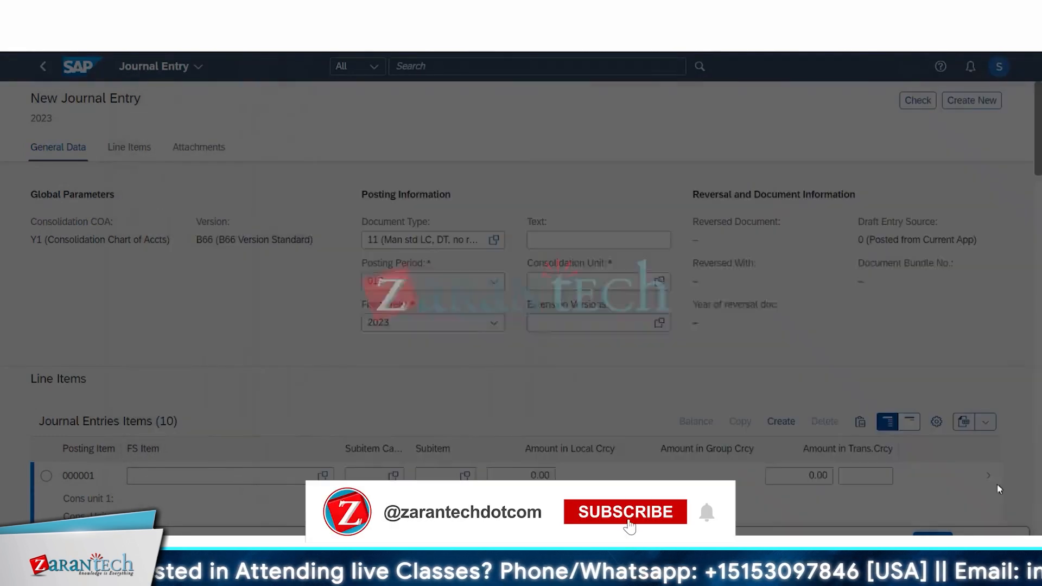
left_click(1000, 488)
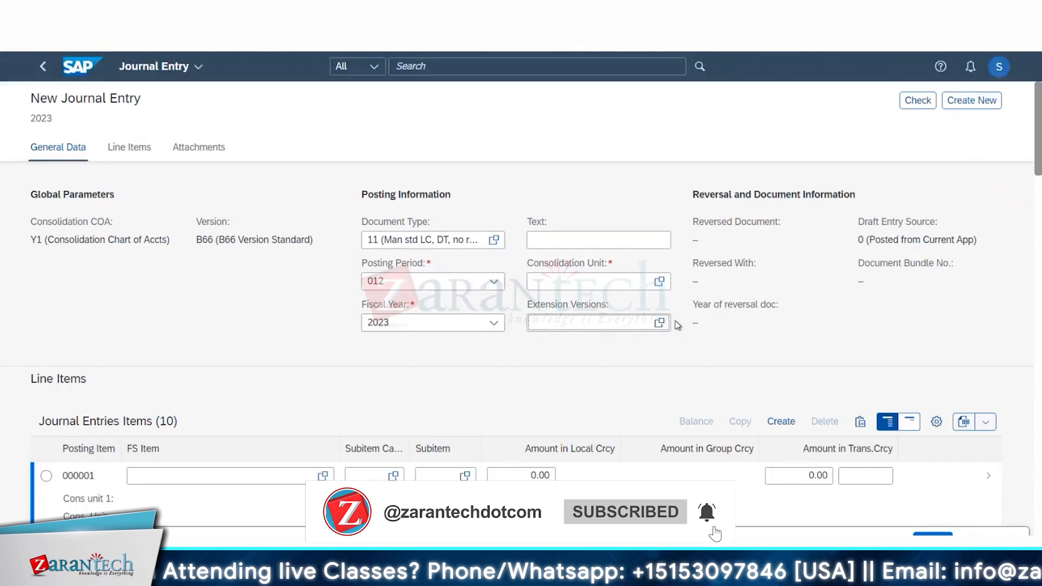
left_click(660, 324)
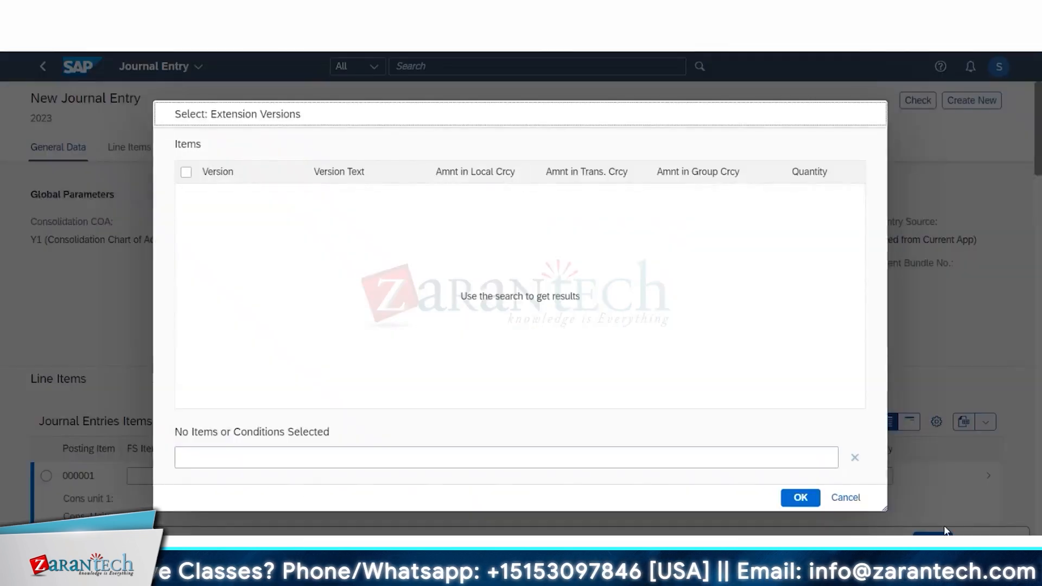
left_click(845, 498)
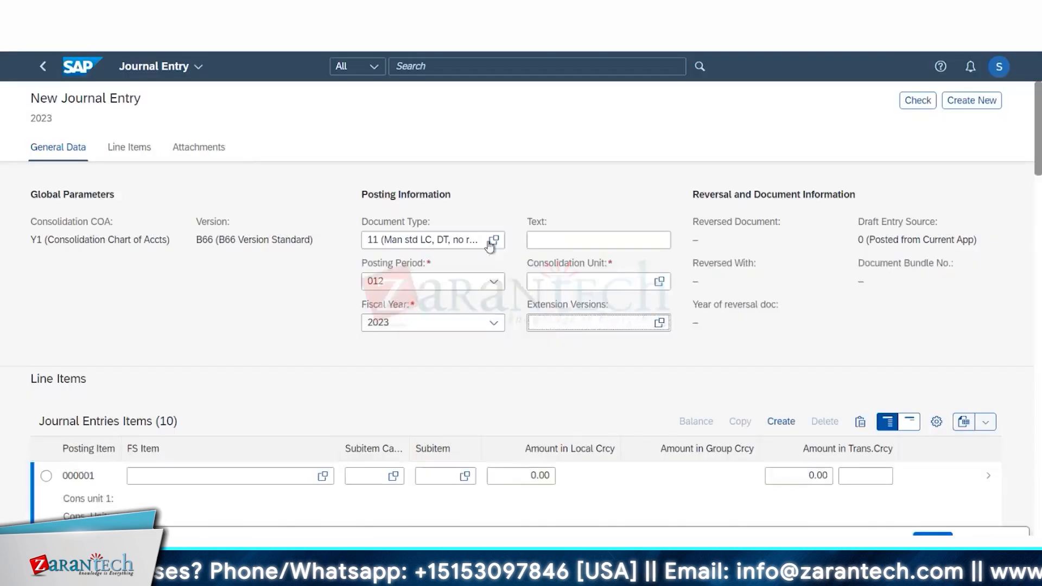
Step: Change the journal entry's document type back to 01 (Man cor univ journal) and open the consolidation unit selection
left_click(495, 240)
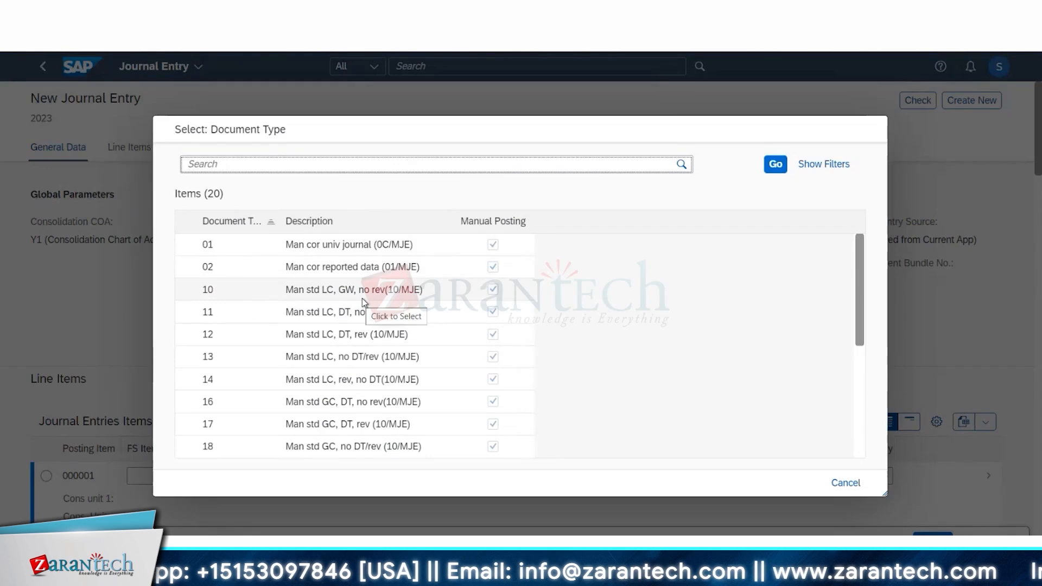
left_click(372, 247)
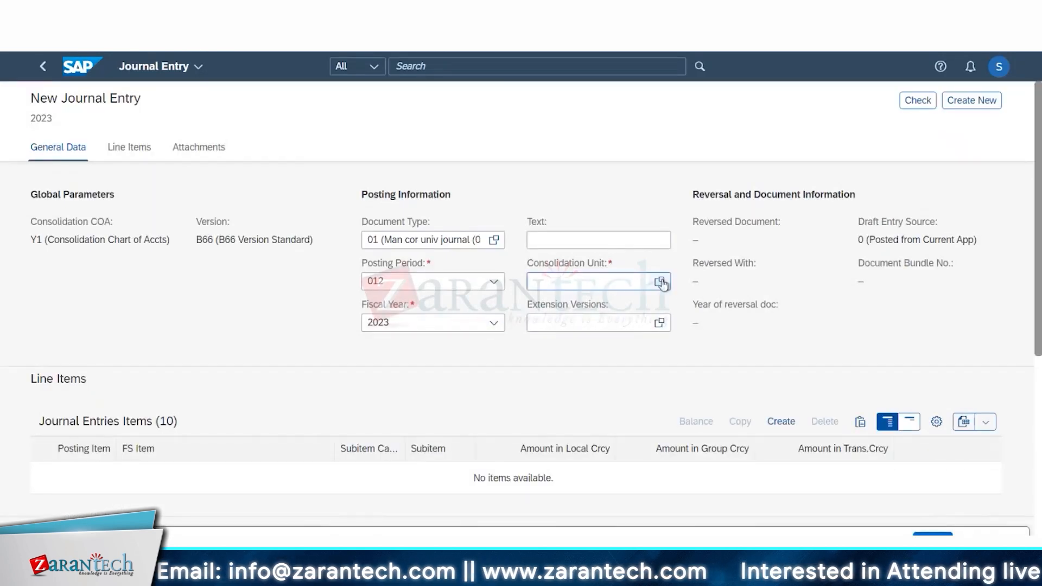
left_click(660, 282)
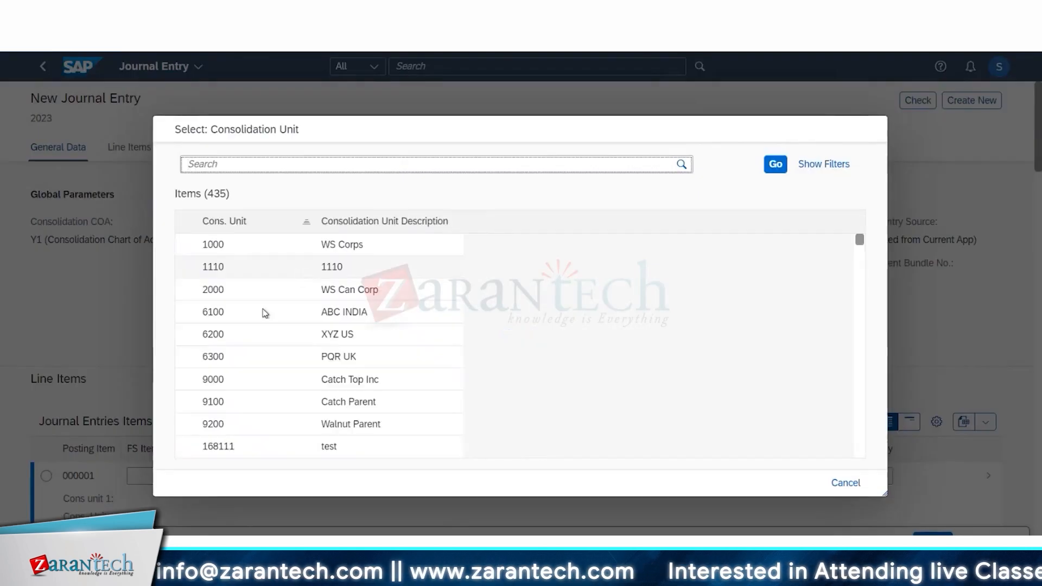
Step: Choose BB66 (CON Unit BB66) as the consolidation unit of the new journal entry
scroll(244, 369, "down", 8)
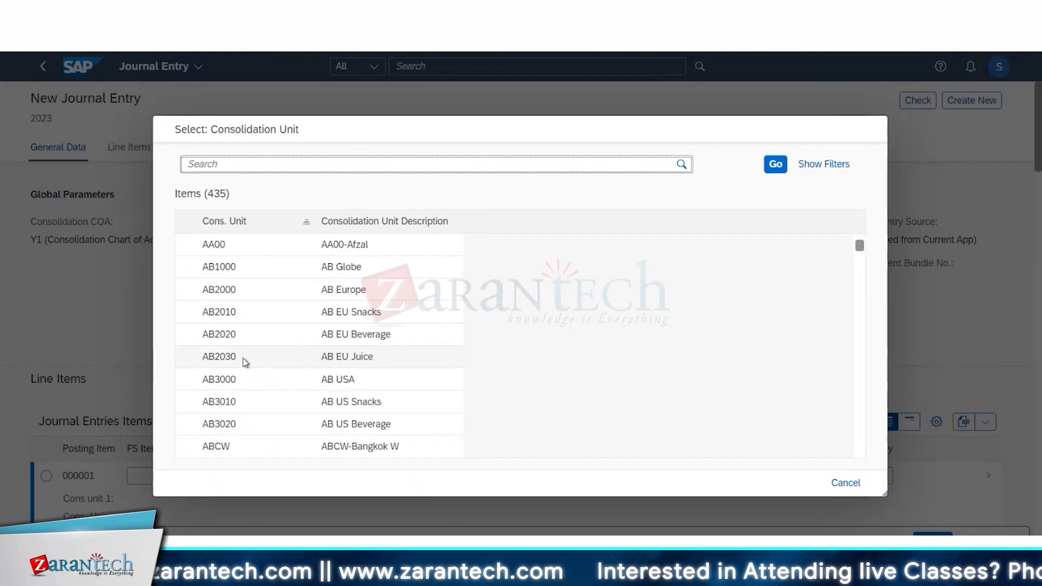
left_click(217, 311)
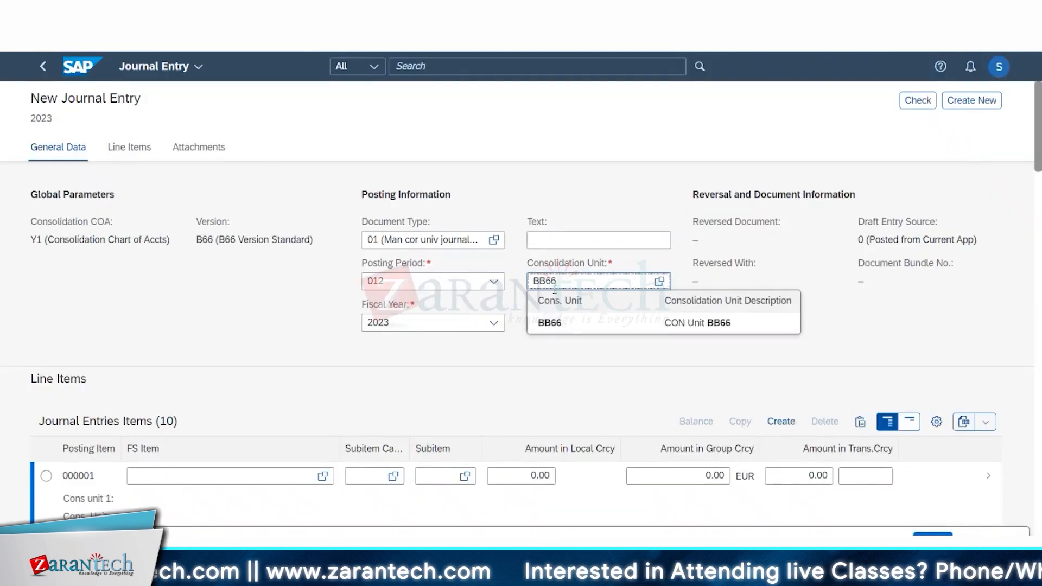
left_click(556, 324)
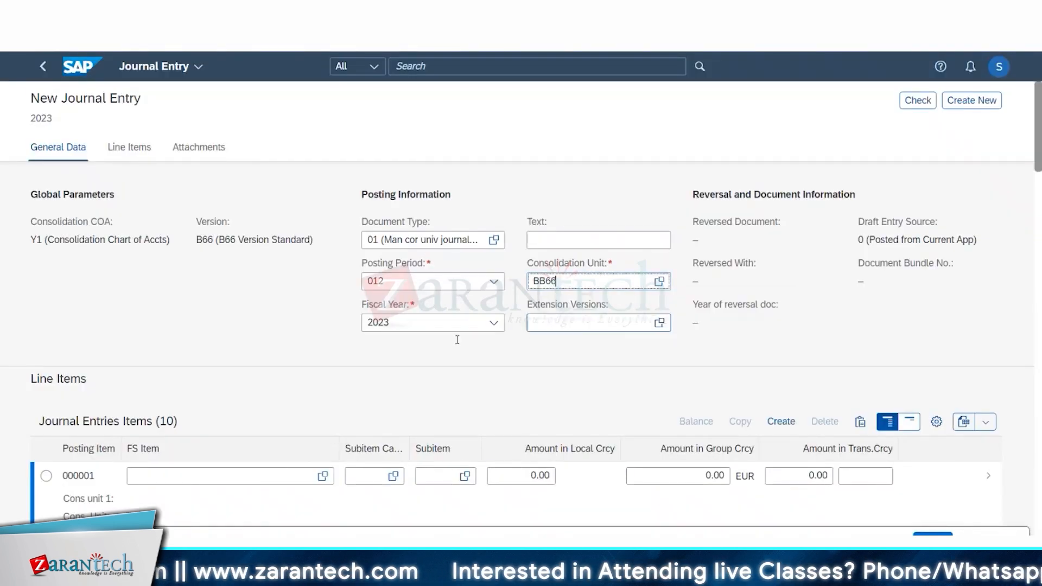
Step: Enter FS item 411300 on line item 000001 with an amount of 100 EUR in local currency
scroll(230, 407, "down", 3)
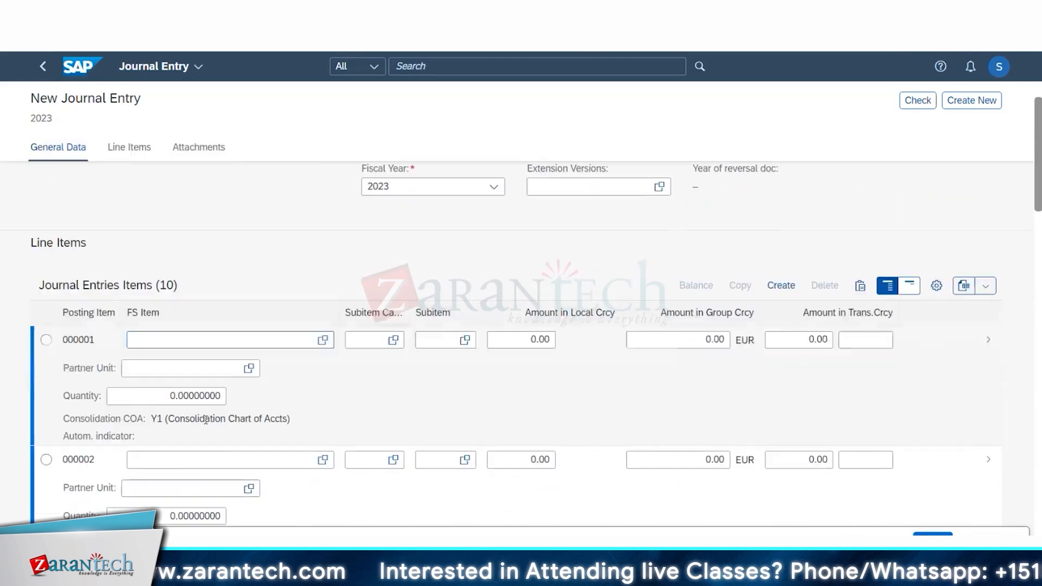
left_click(241, 339)
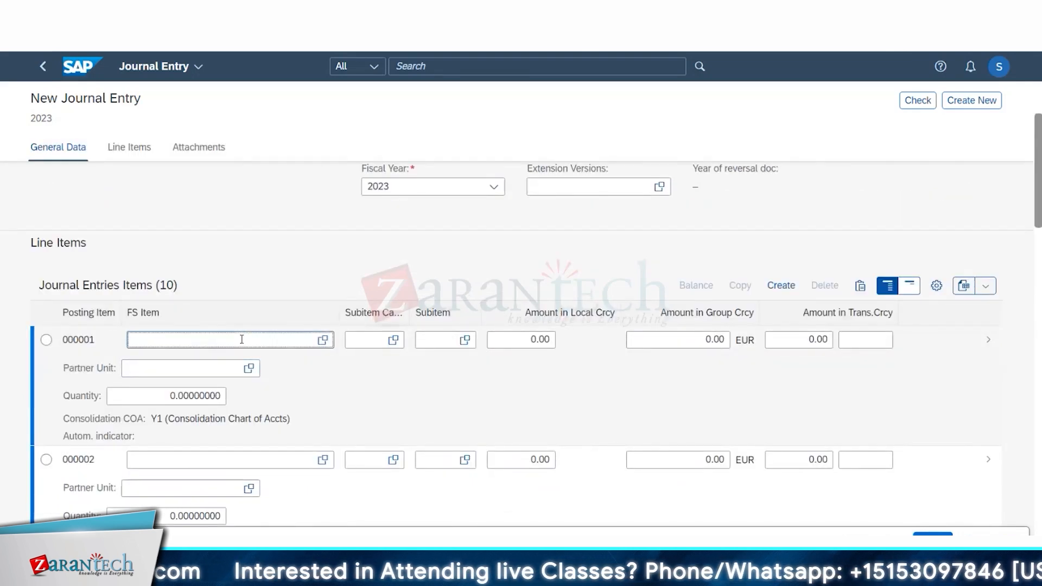
type("4")
left_click(426, 458)
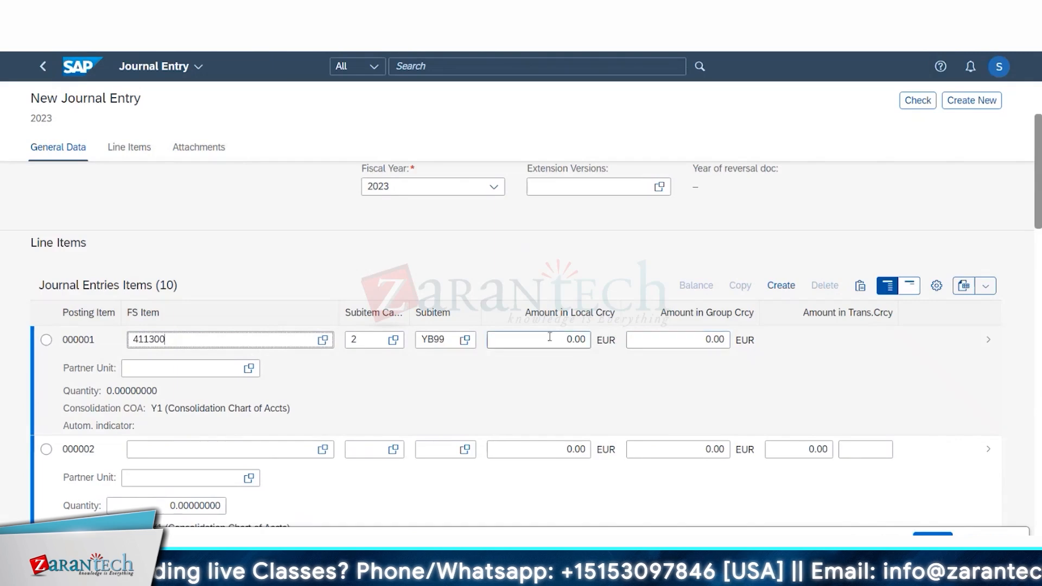
left_click(570, 339)
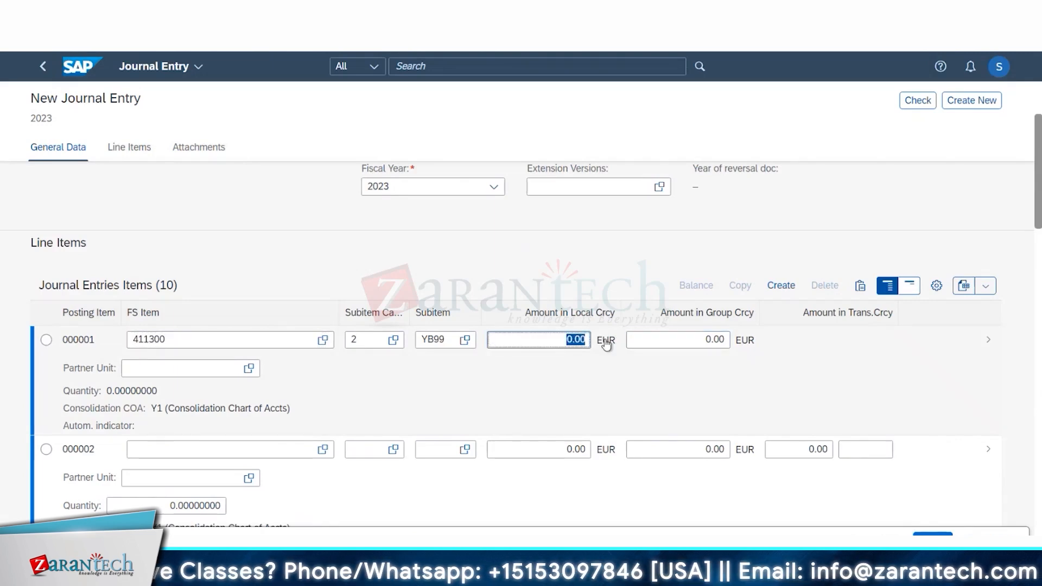
type("100")
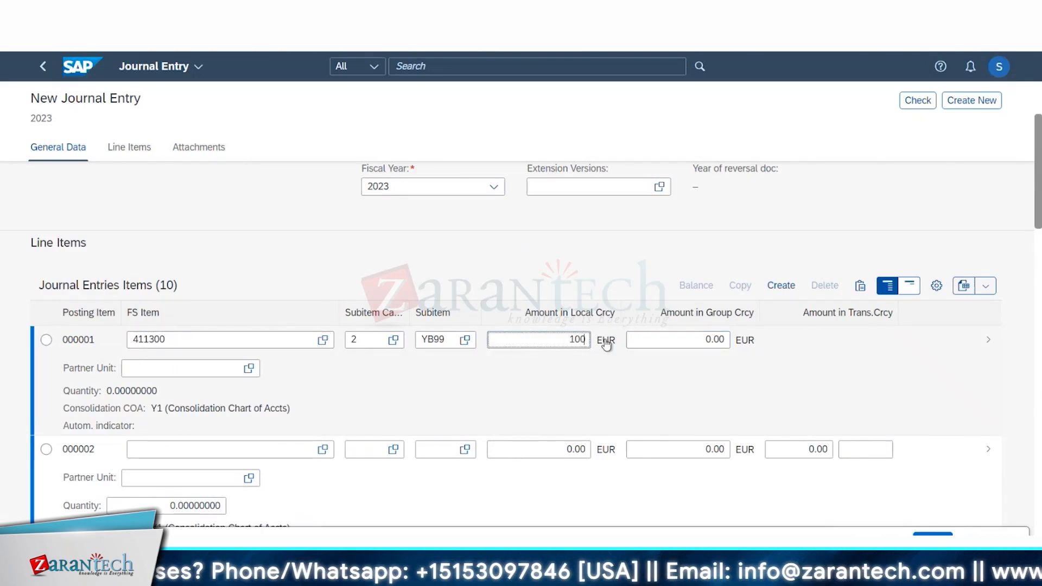
key("Return")
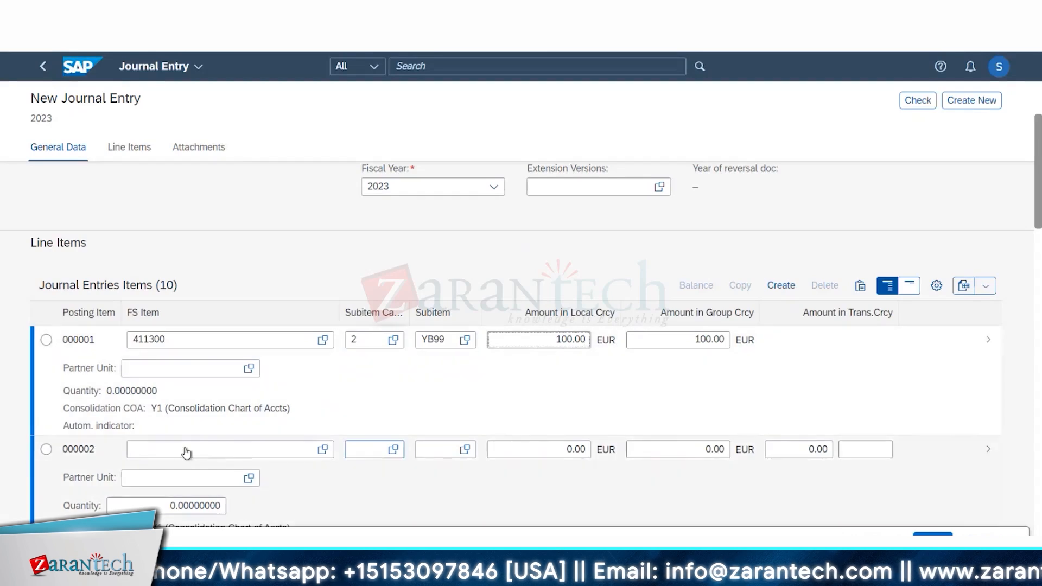
Step: Choose FS item 111100 (Cash on hand) for line item 000002
left_click(185, 449)
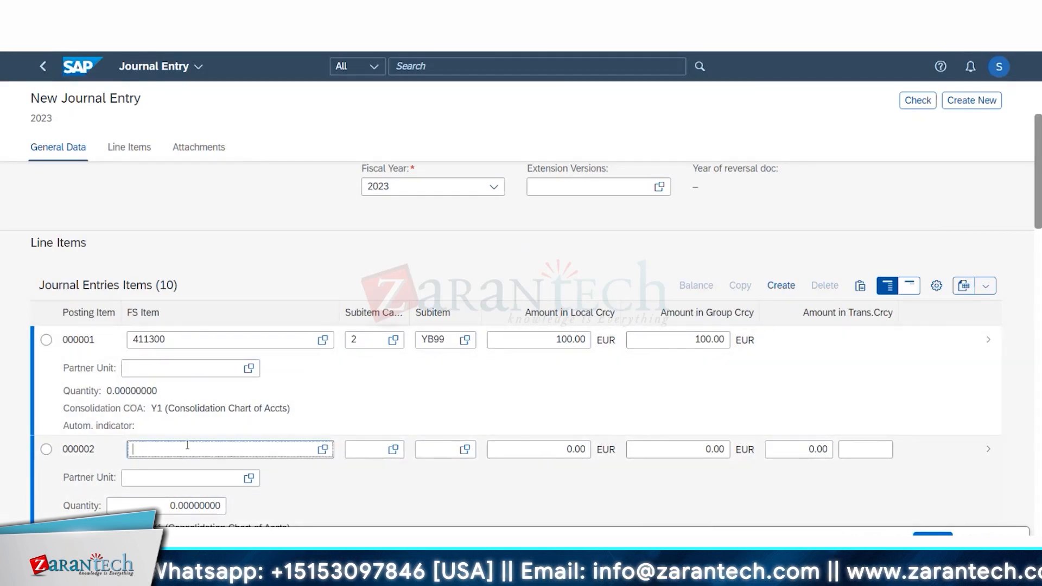
type("110000")
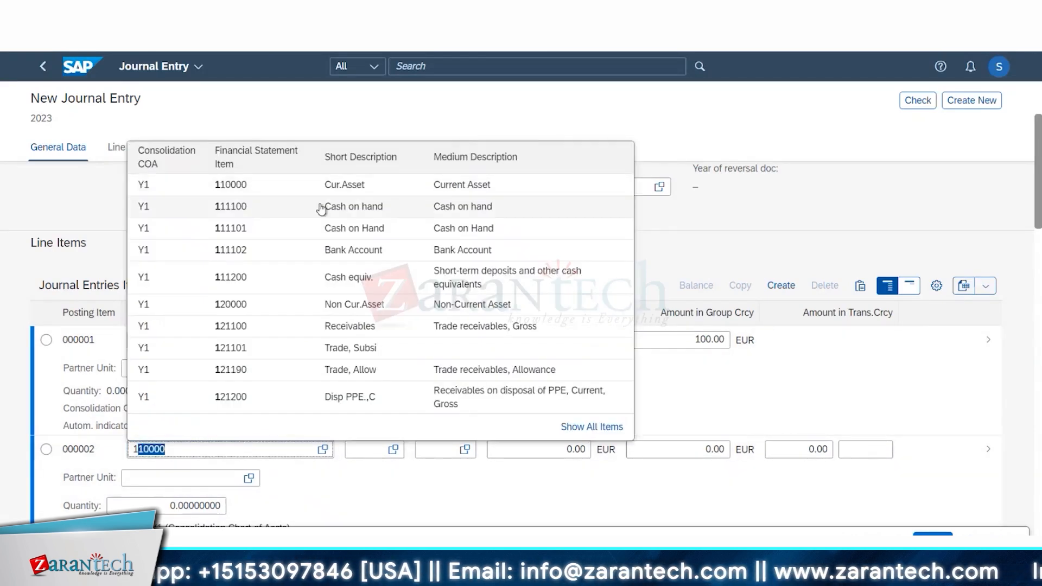
left_click(321, 207)
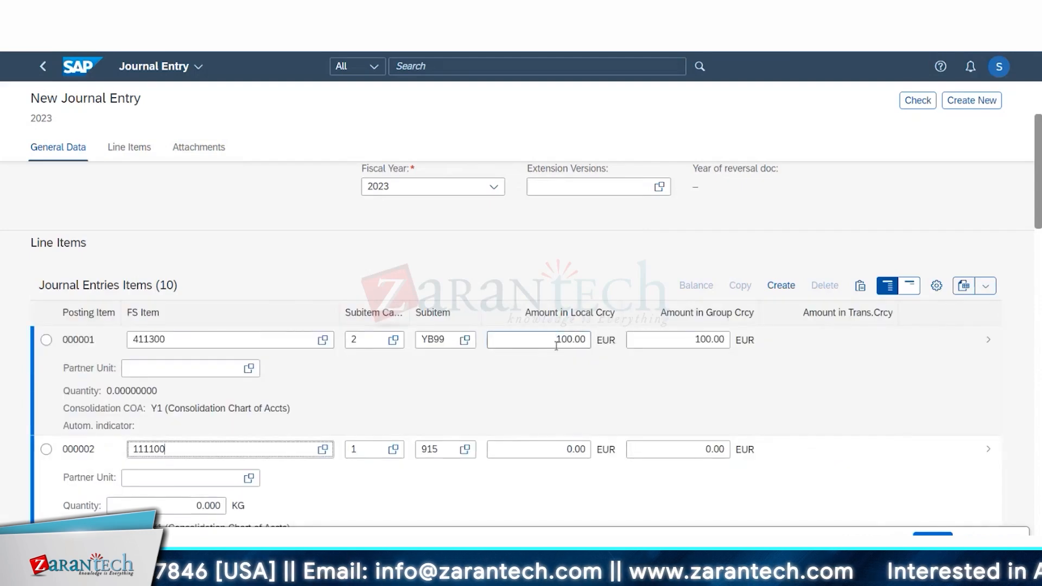
Step: Set the local and group currency amounts to -100.00 EUR on line 000001 and 100.00 EUR on line 000002
left_click(557, 344)
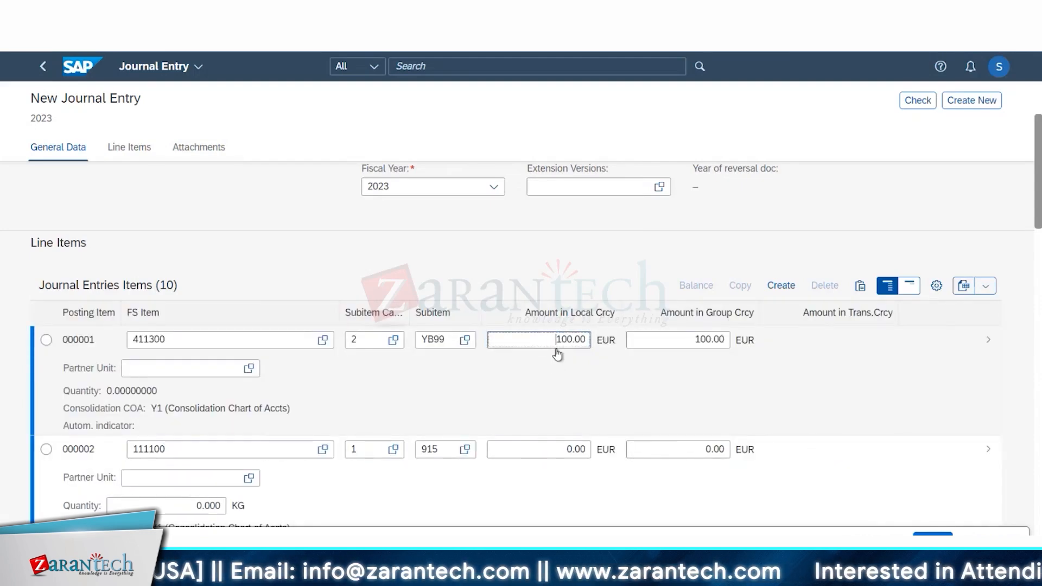
left_click(696, 339)
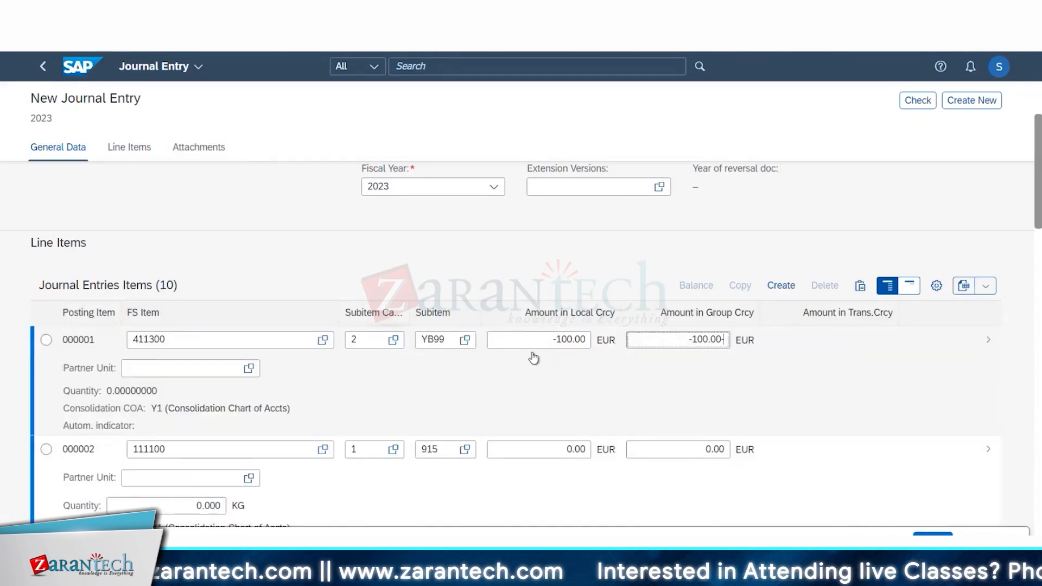
left_click(537, 450)
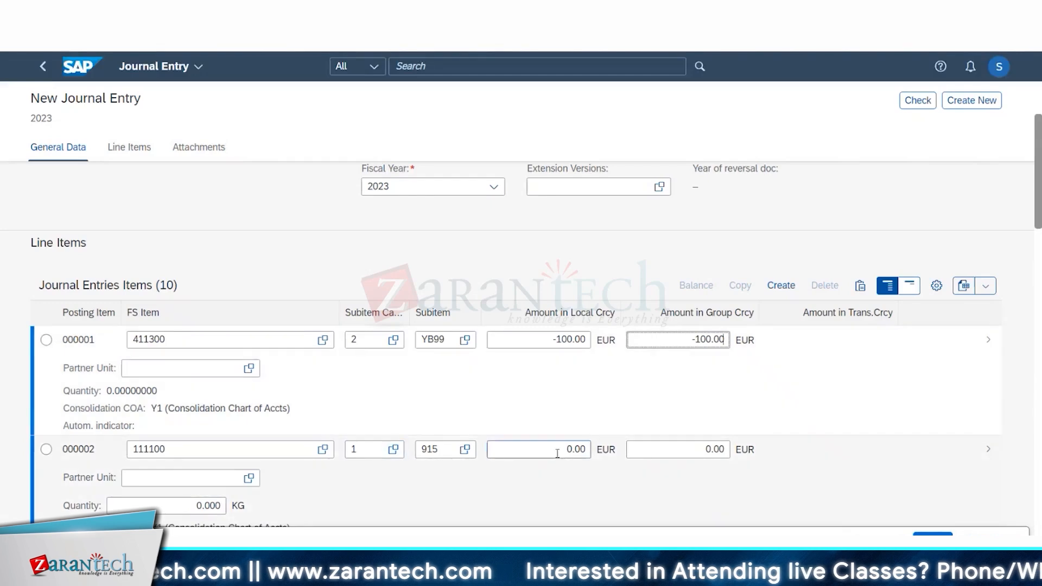
type("100")
key("Tab")
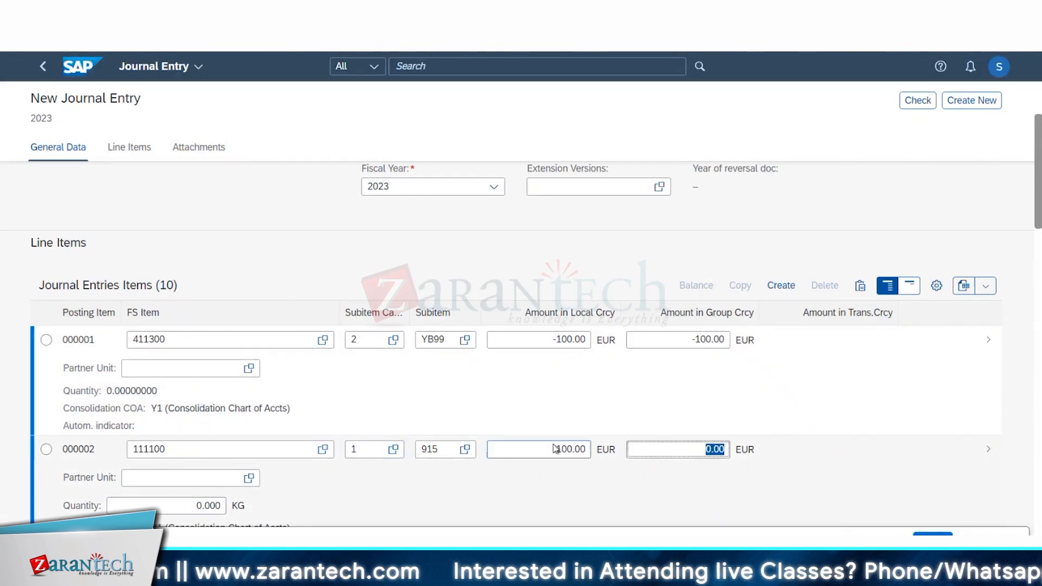
scroll(1032, 287, "down", 5)
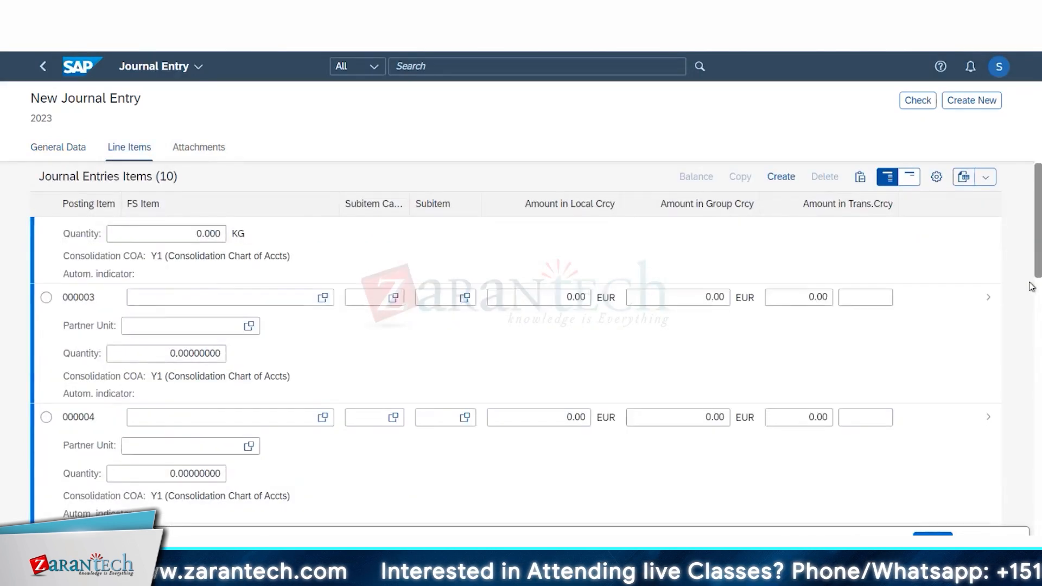
scroll(846, 272, "up", 8)
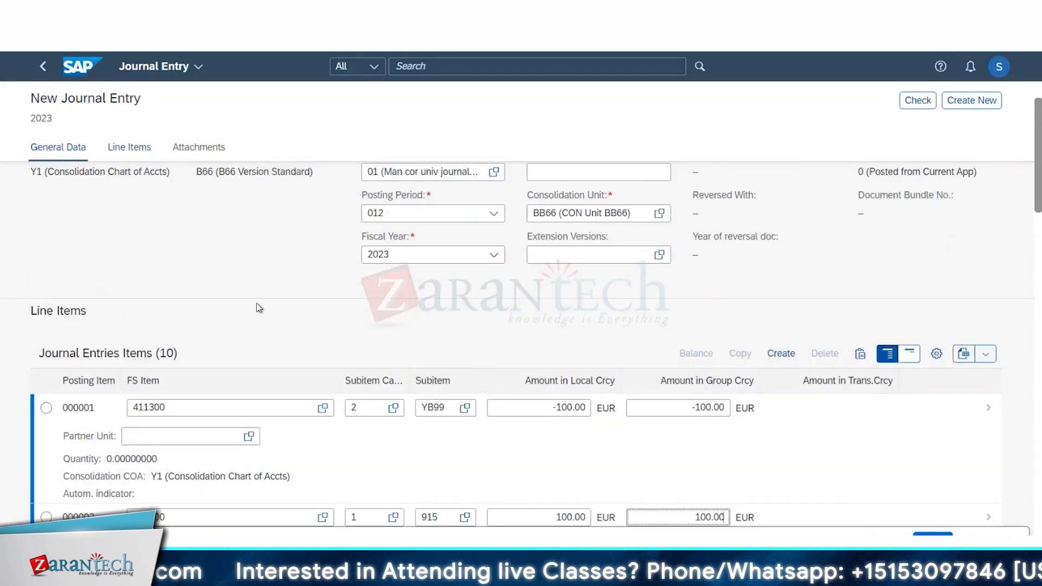
scroll(260, 320, "down", 5)
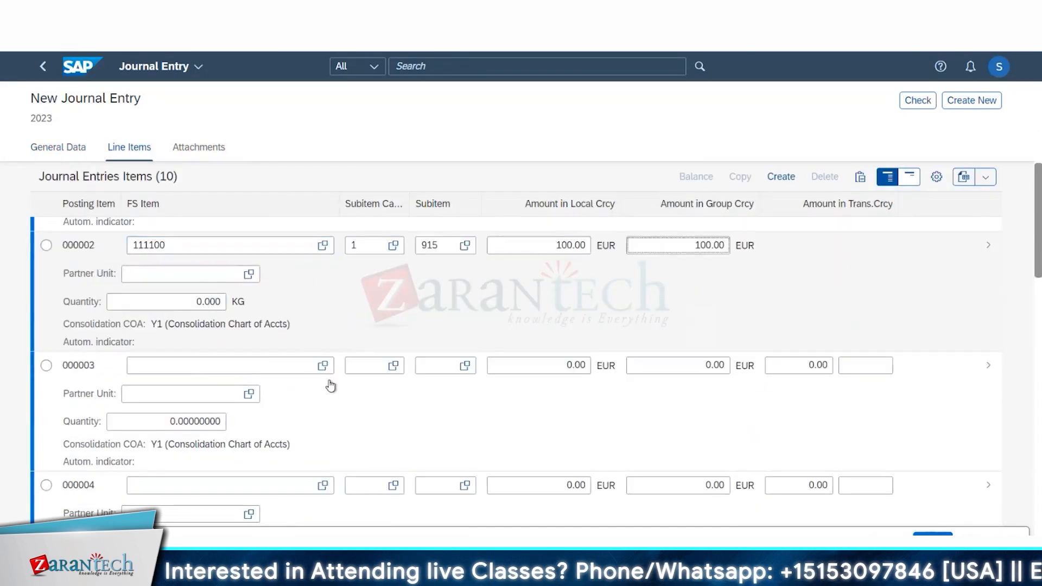
scroll(330, 386, "down", 2)
scroll(523, 356, "up", 8)
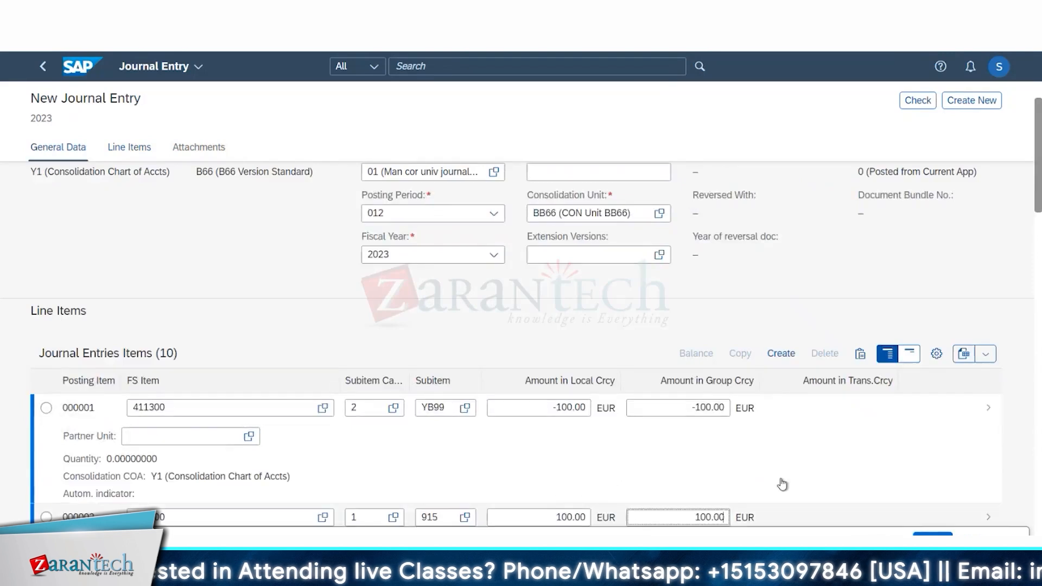
Step: Discard the draft journal entry and set the document type of a new one to 10 (Man std LC, GW, no rev)
left_click(492, 173)
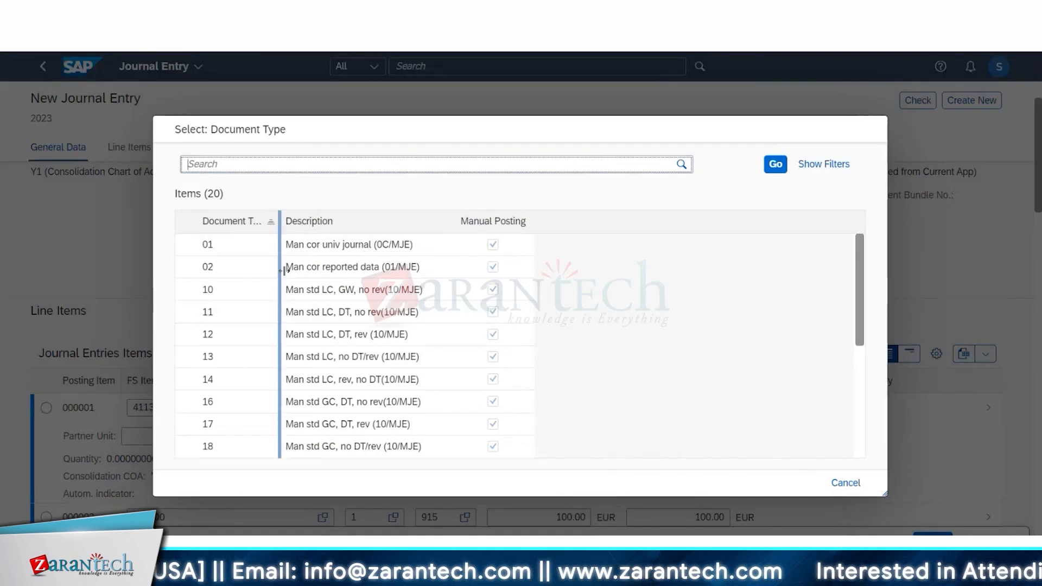
left_click(845, 482)
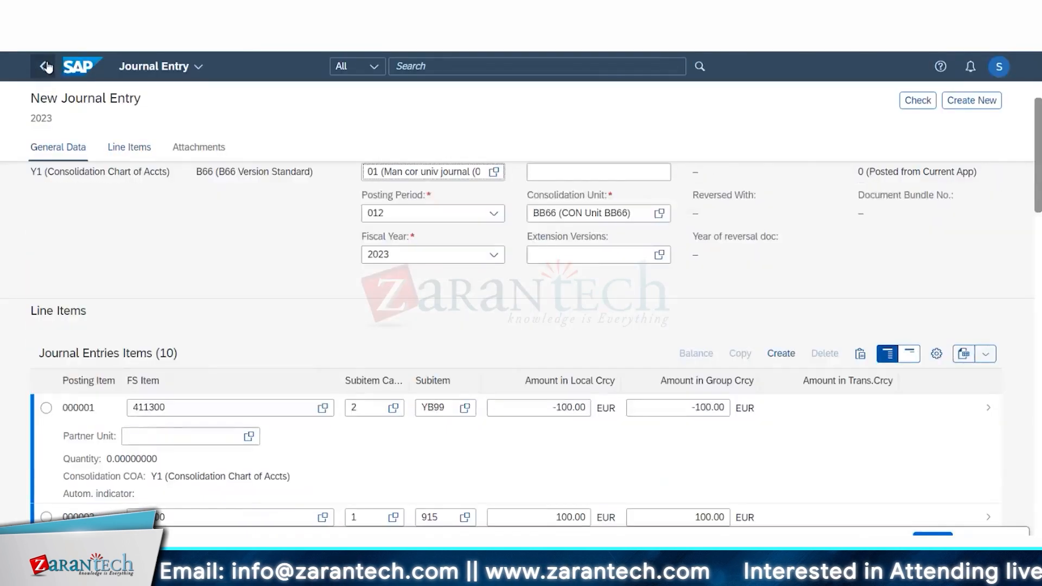
left_click(46, 67)
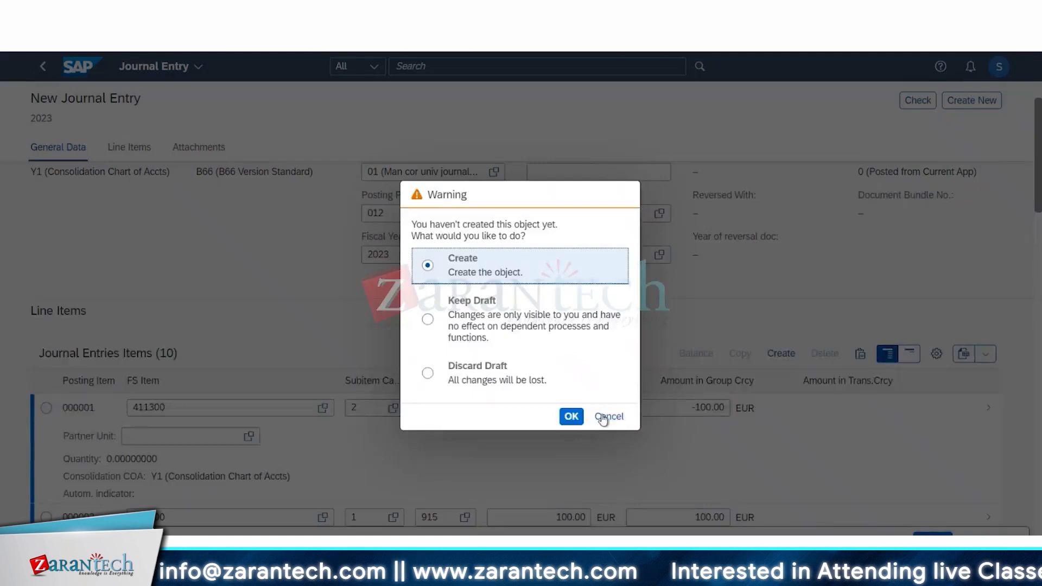
left_click(461, 375)
left_click(571, 416)
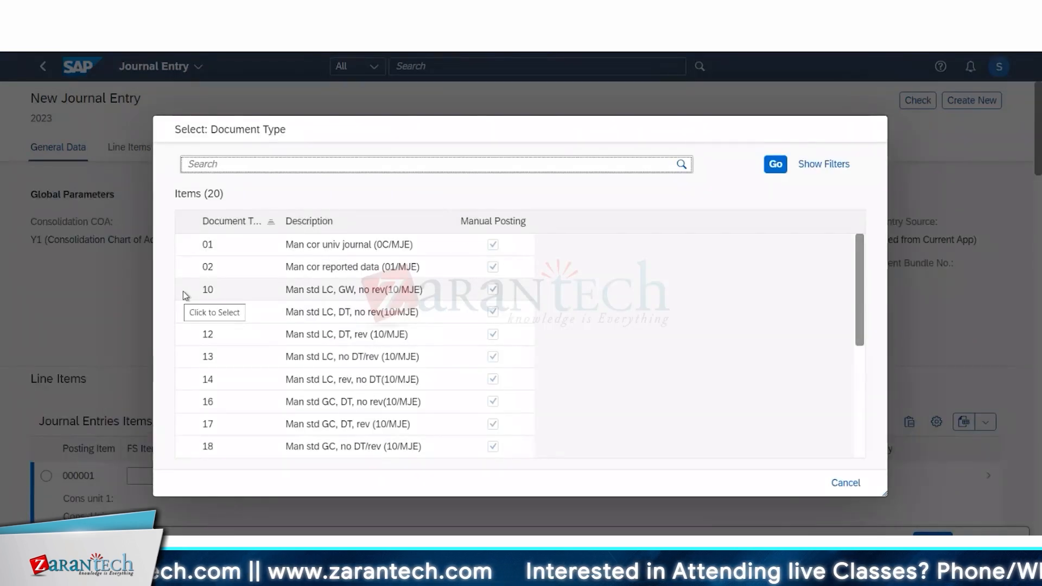
left_click(186, 296)
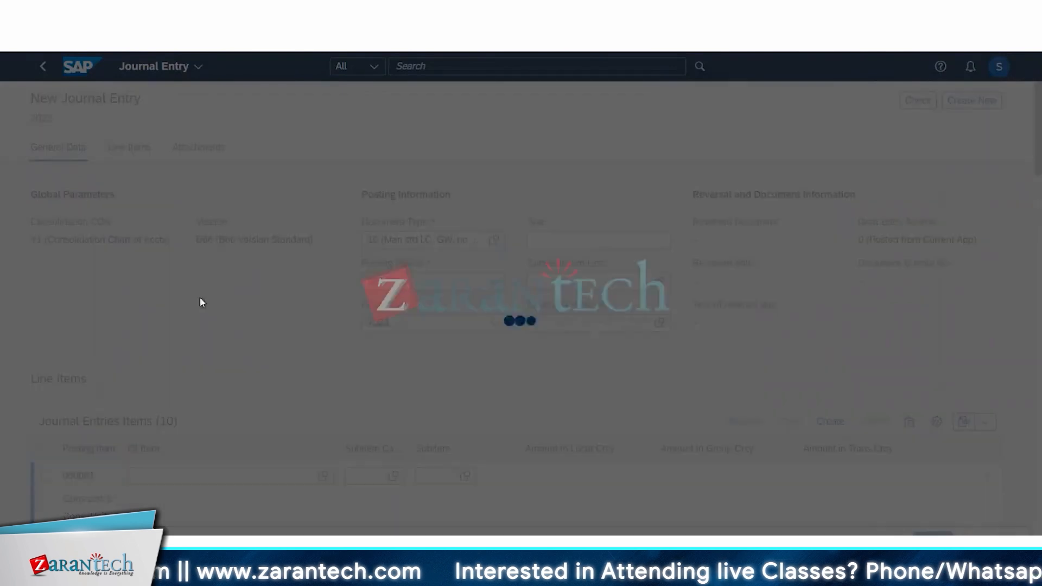
Step: Enter FS item 411300 with 100.00 EUR on line 000001 and FS item 111100 with -100.00 EUR on line 000002
left_click(213, 473)
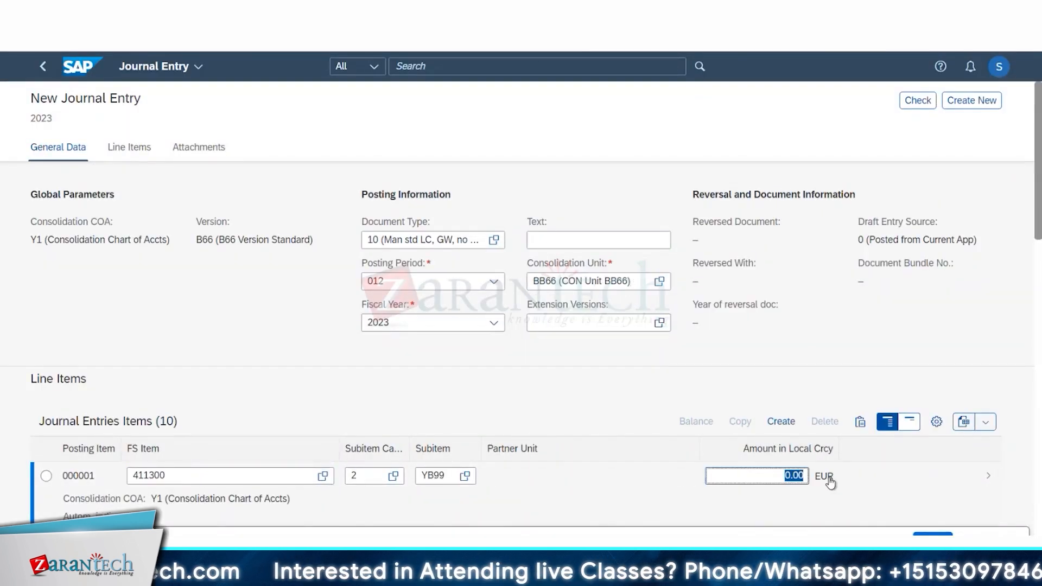
type("100")
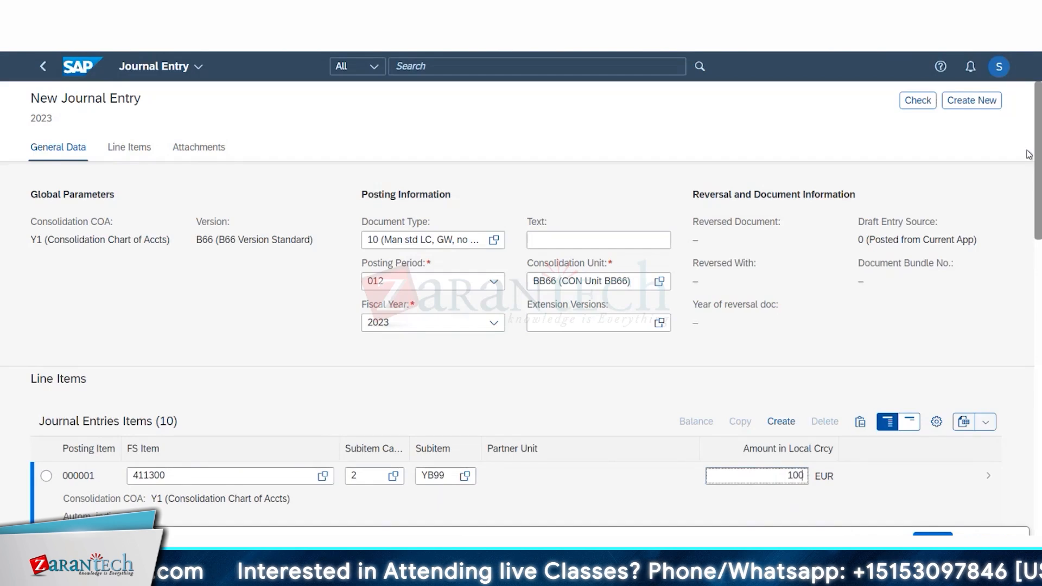
left_click_drag(1038, 154, 1037, 214)
left_click(200, 358)
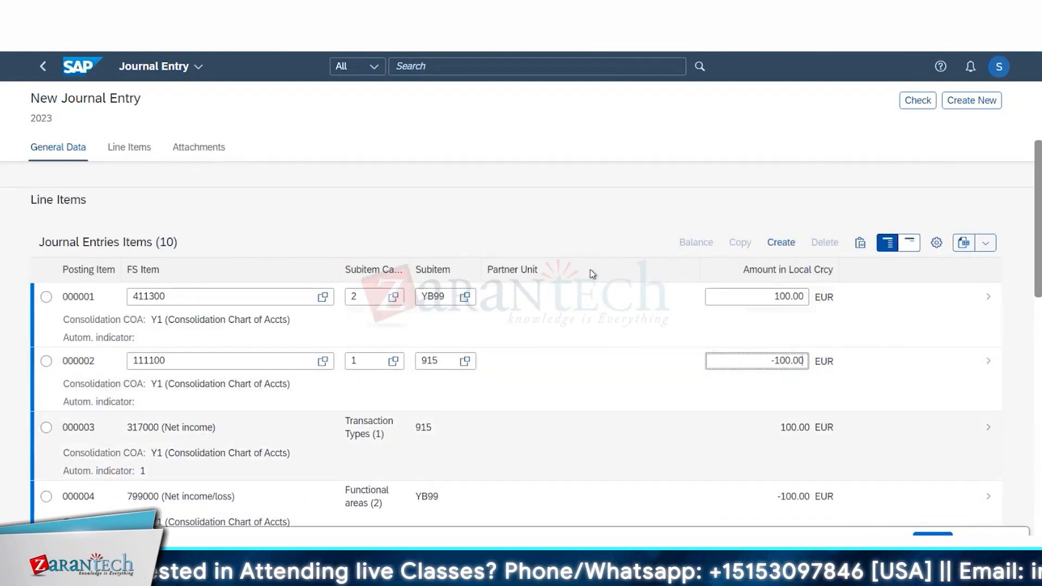
Step: Review the new entry's posting information together with the FS items, amounts and automatic indicators of its first four line items
scroll(623, 240, "up", 3)
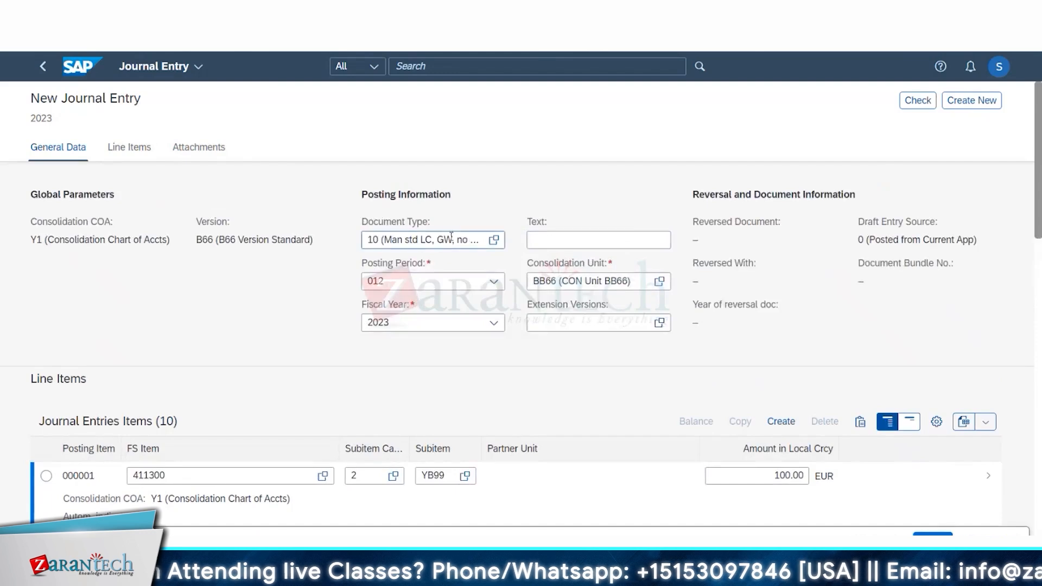
scroll(495, 305, "down", 5)
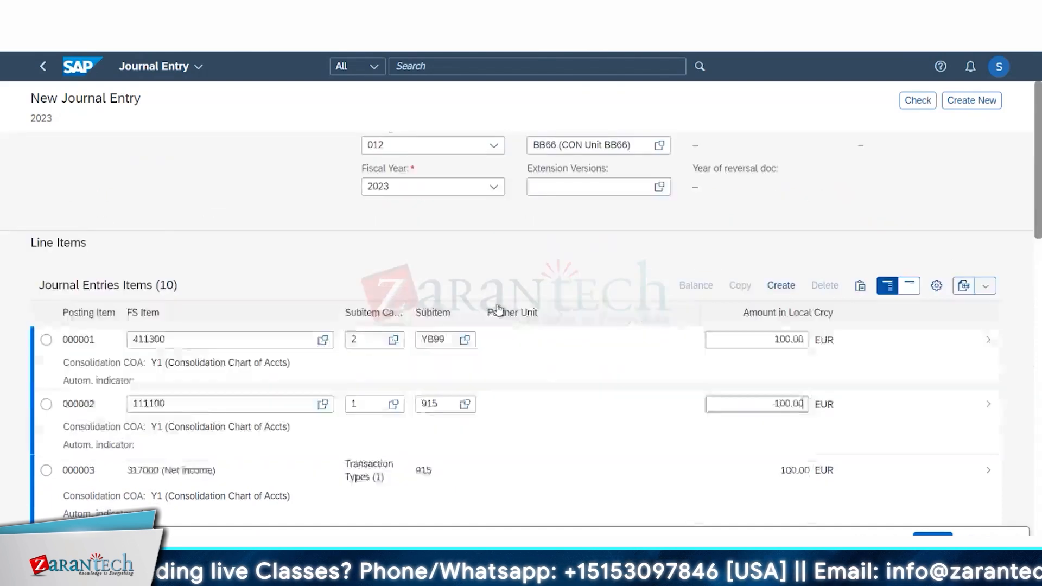
scroll(228, 311, "down", 1)
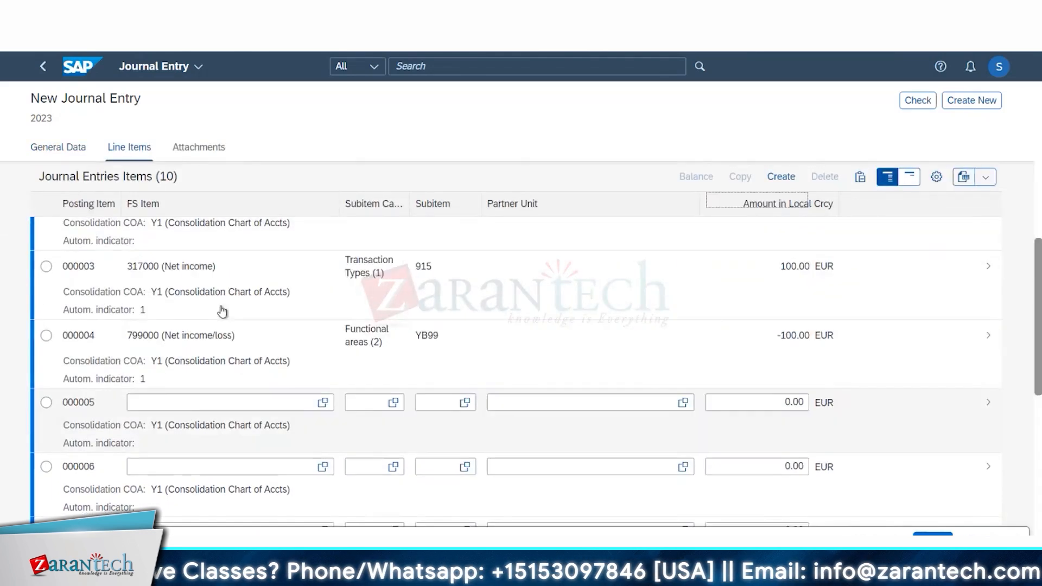
scroll(221, 315, "up", 1)
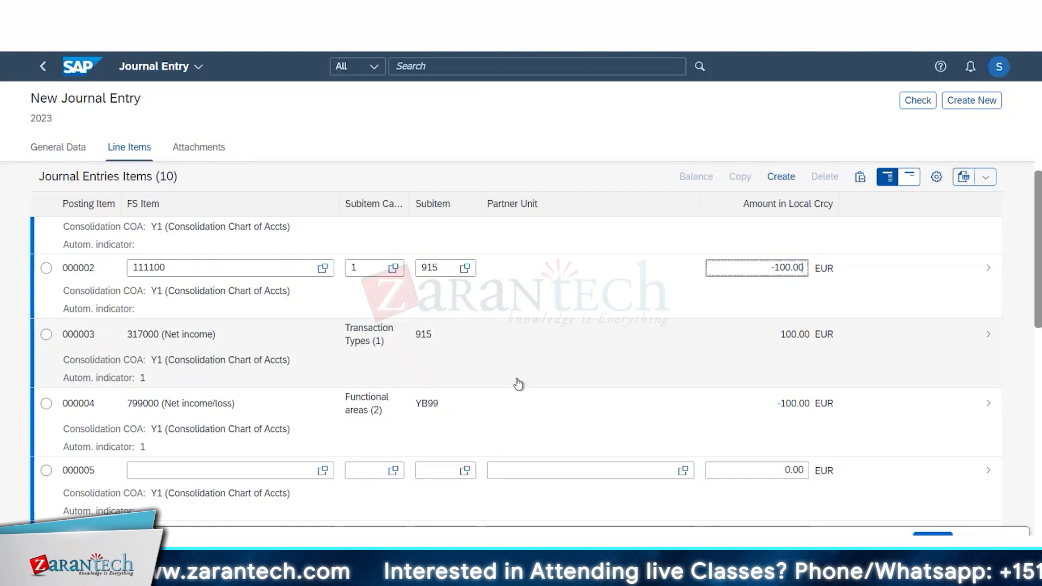
scroll(577, 402, "up", 5)
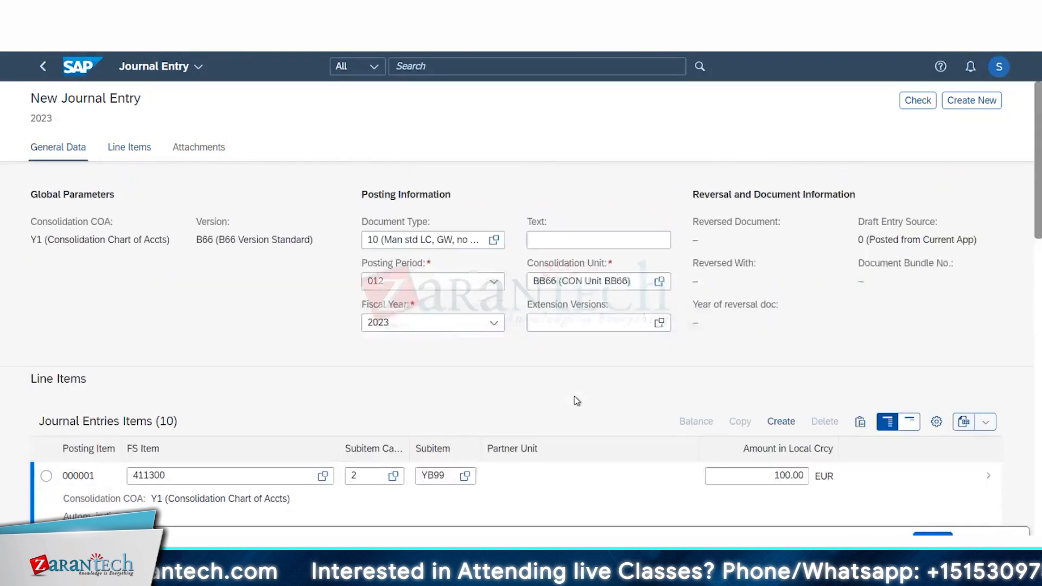
scroll(577, 401, "down", 2)
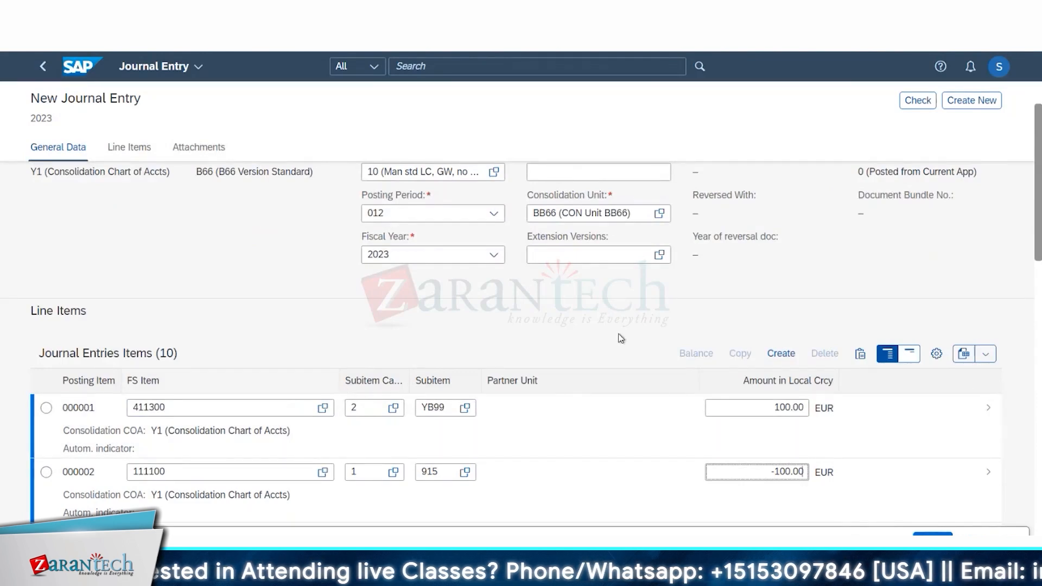
scroll(573, 290, "up", 2)
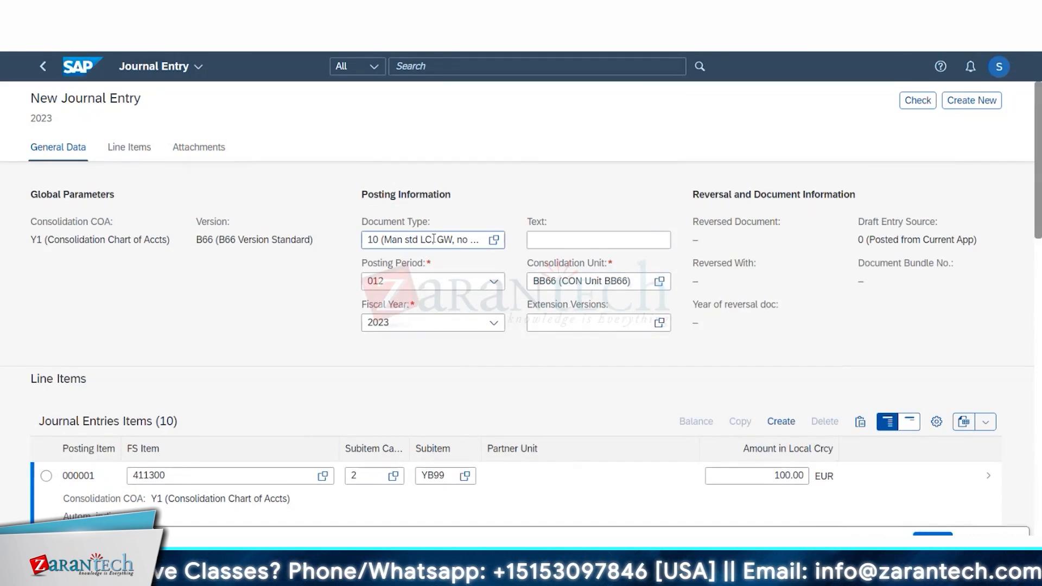
Step: Examine the draft entry's line items 000001 to 000004, including the automatic net income lines and their indicators
scroll(347, 314, "down", 4)
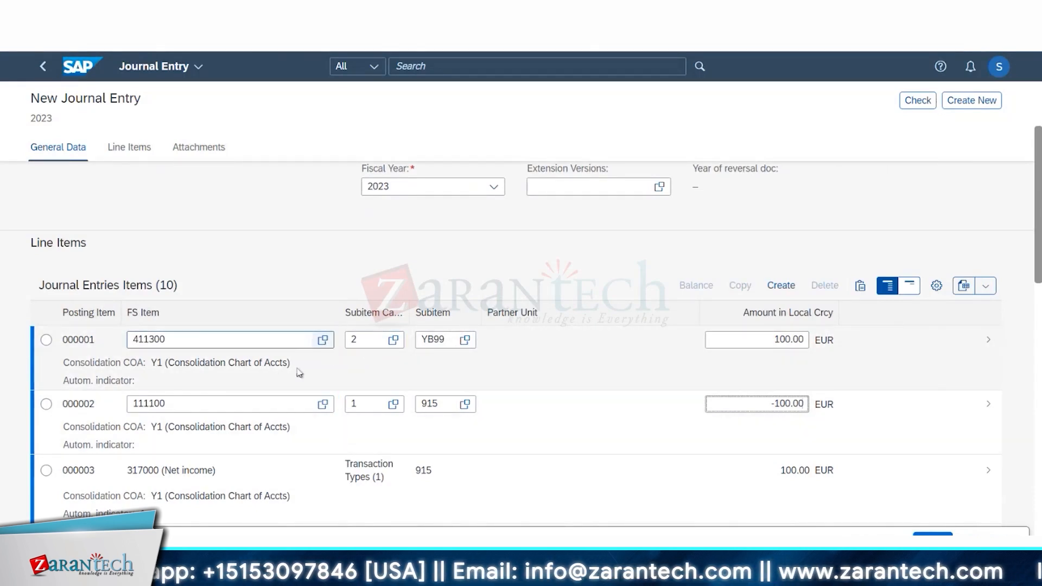
scroll(295, 399, "down", 4)
scroll(293, 405, "down", 2)
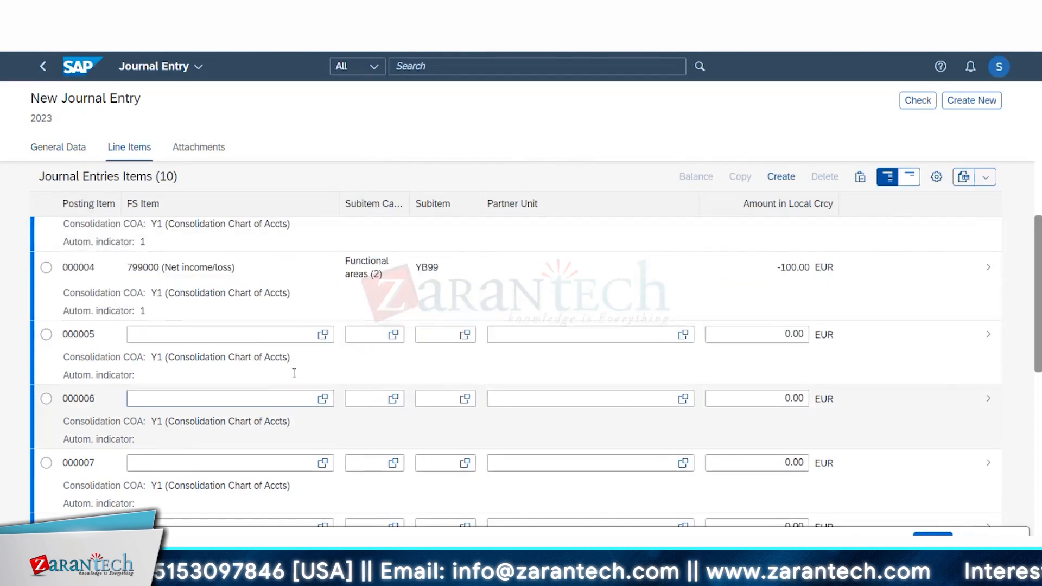
scroll(271, 390, "up", 2)
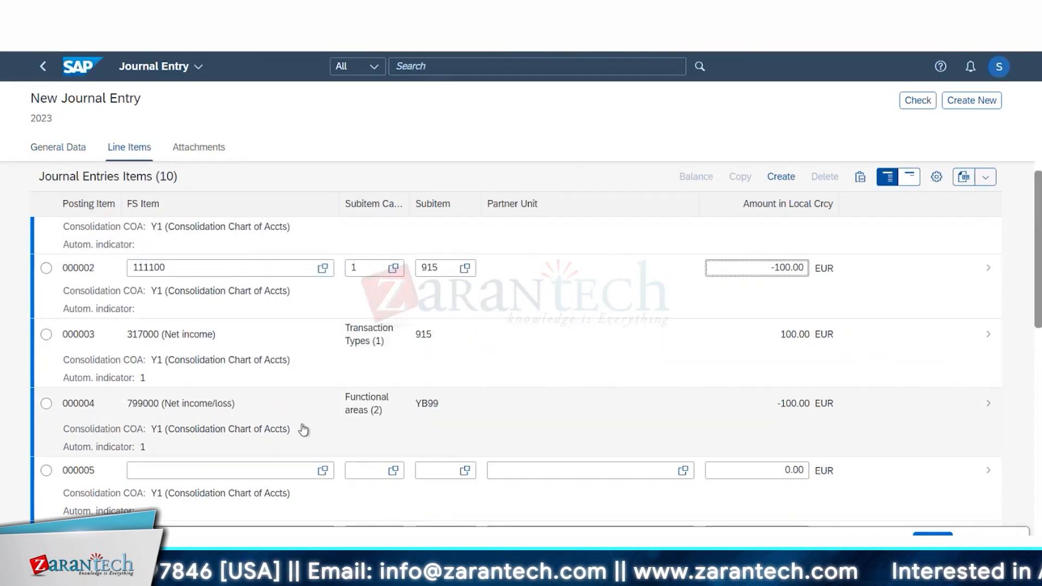
scroll(251, 320, "up", 2)
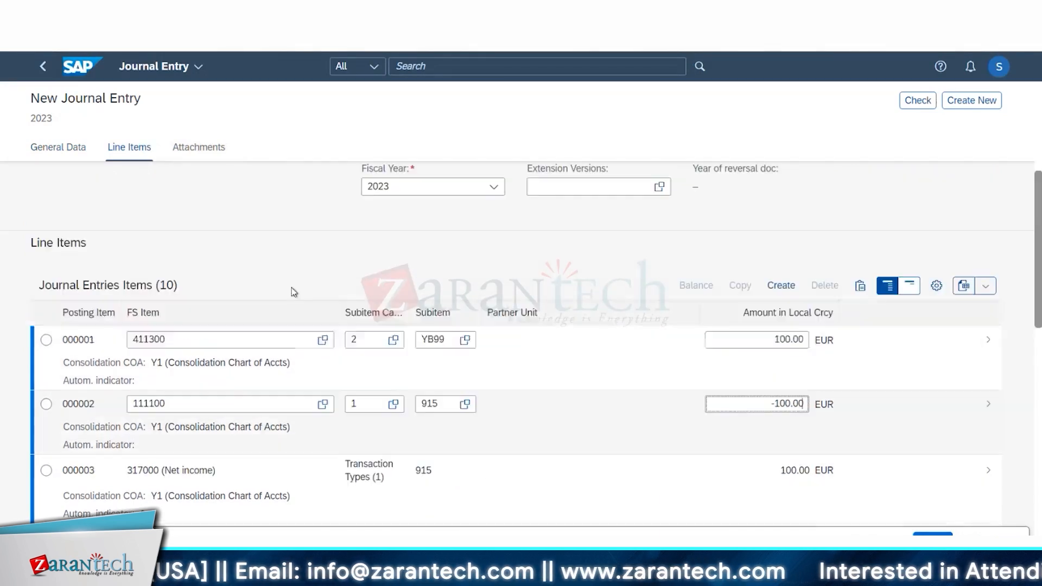
scroll(574, 299, "up", 2)
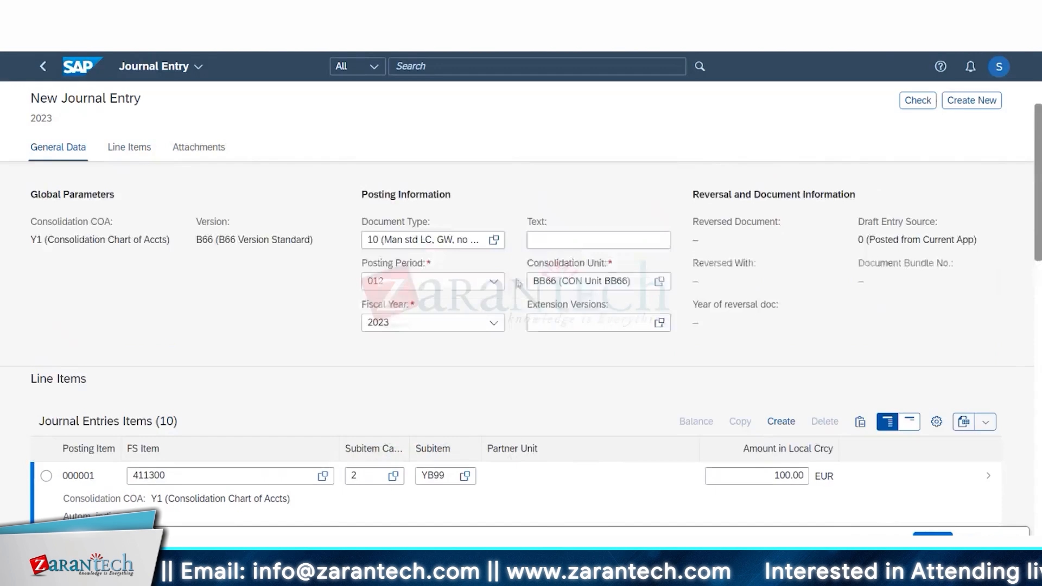
Step: Switch to the document types configuration in SAP GUI and examine the posting level of document type 01
left_click(494, 242)
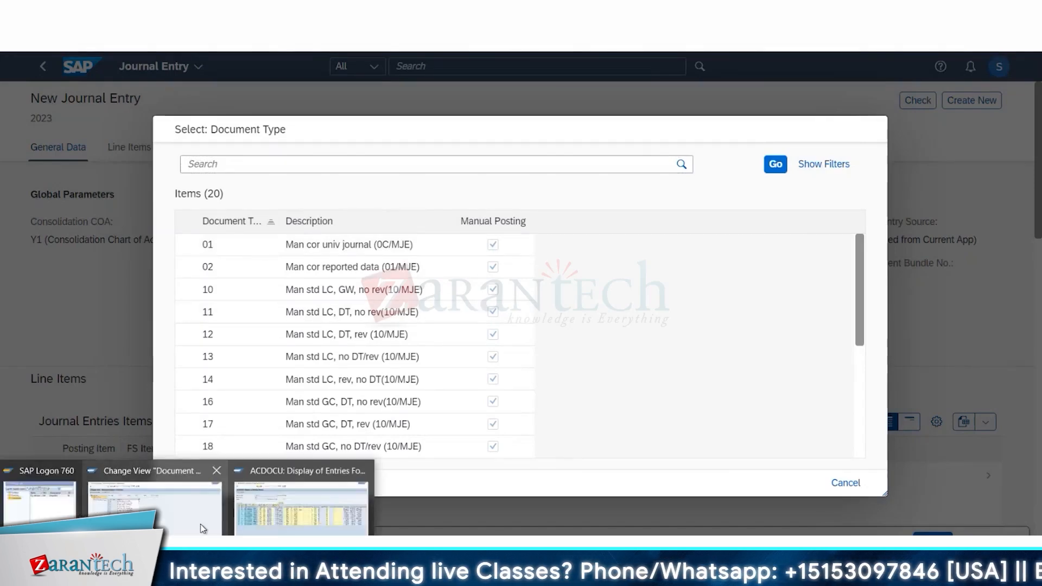
left_click(184, 516)
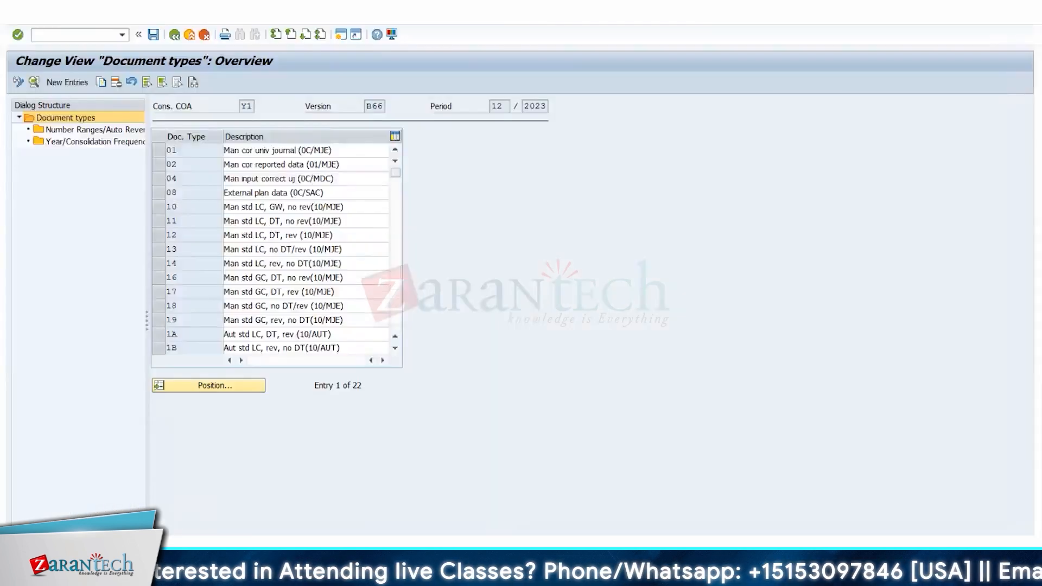
double_click(184, 151)
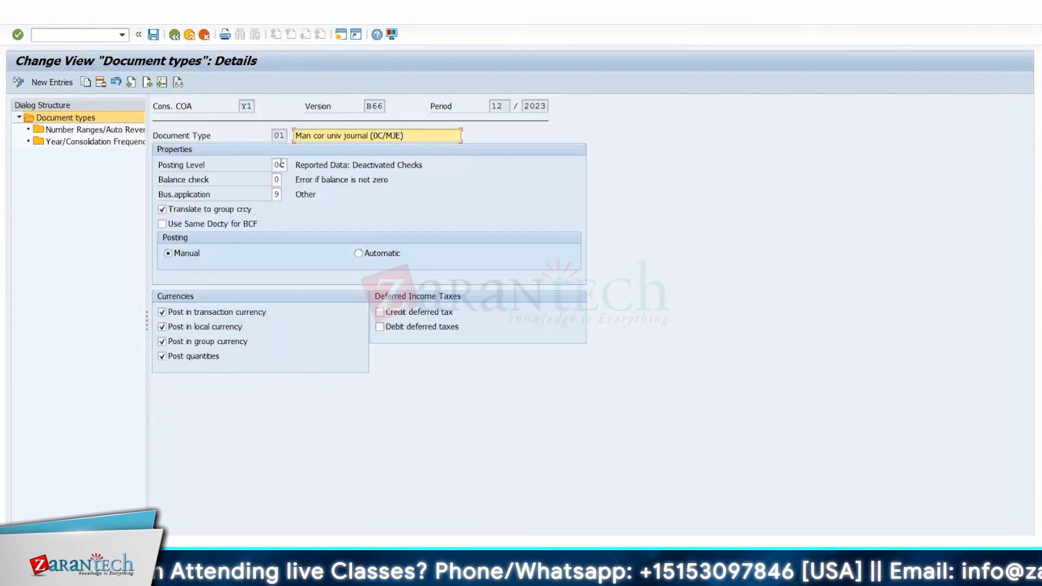
left_click(278, 164)
left_click_drag(286, 165, 297, 166)
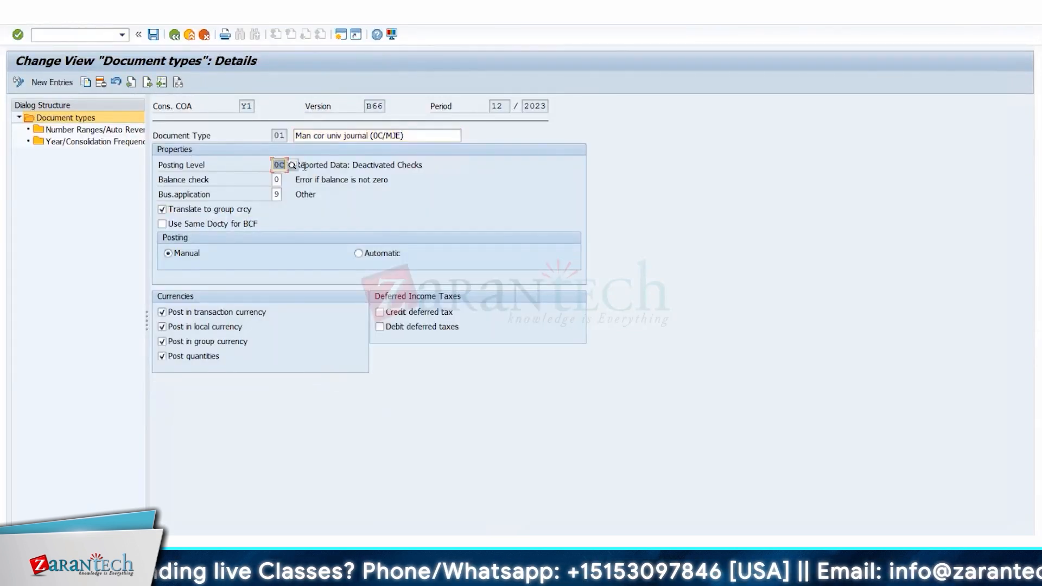
left_click(194, 38)
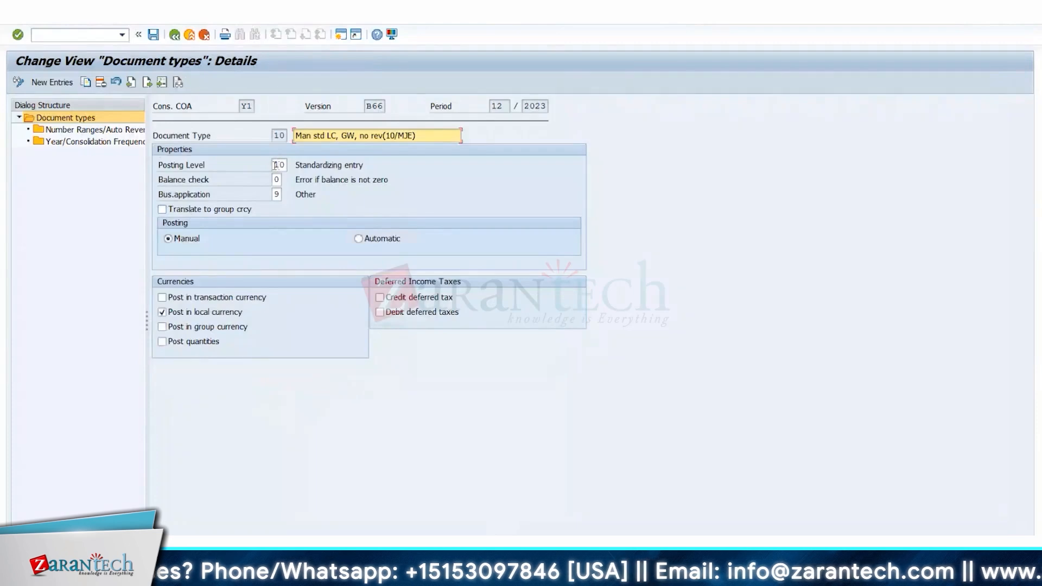
Step: Examine the posting level, balance check and business application of document type 10 (Man std LC, GW, no rev)
left_click(275, 165)
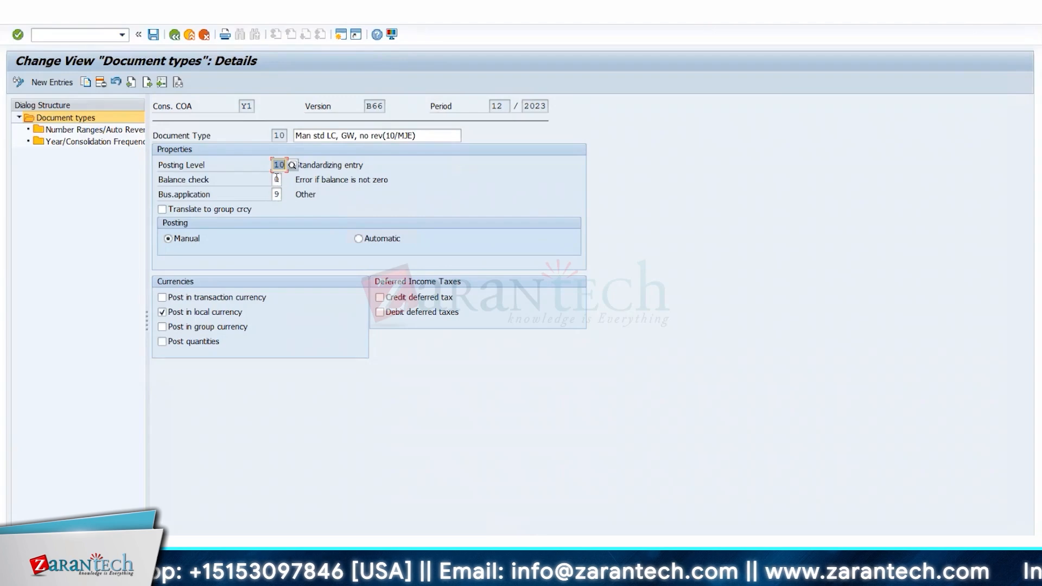
left_click_drag(305, 182, 370, 182)
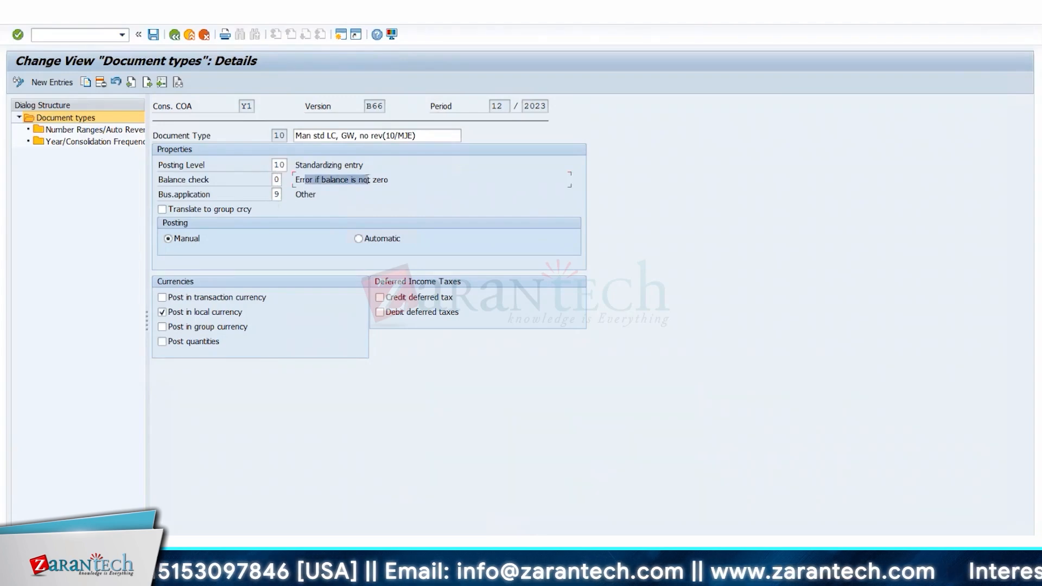
left_click(278, 195)
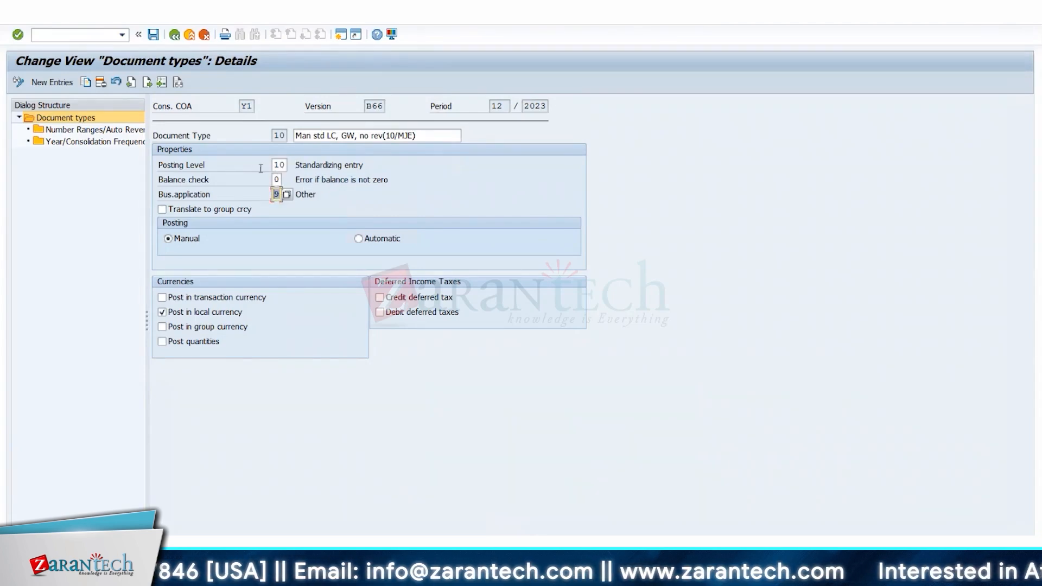
left_click(174, 36)
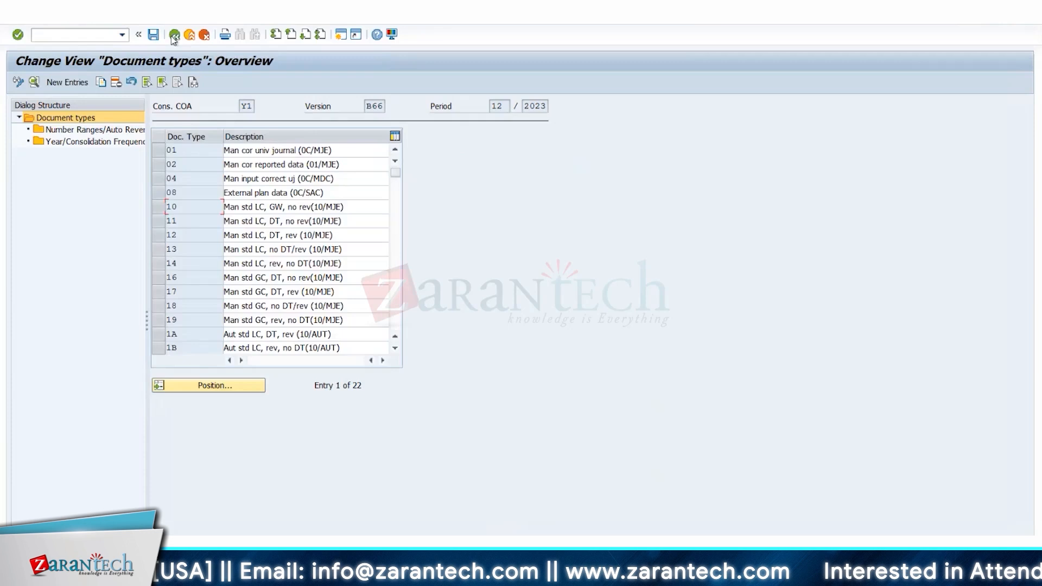
Step: Reopen the details of document type 01 (Man cor univ journal) and compare its posting level description
left_click(264, 154)
double_click(264, 154)
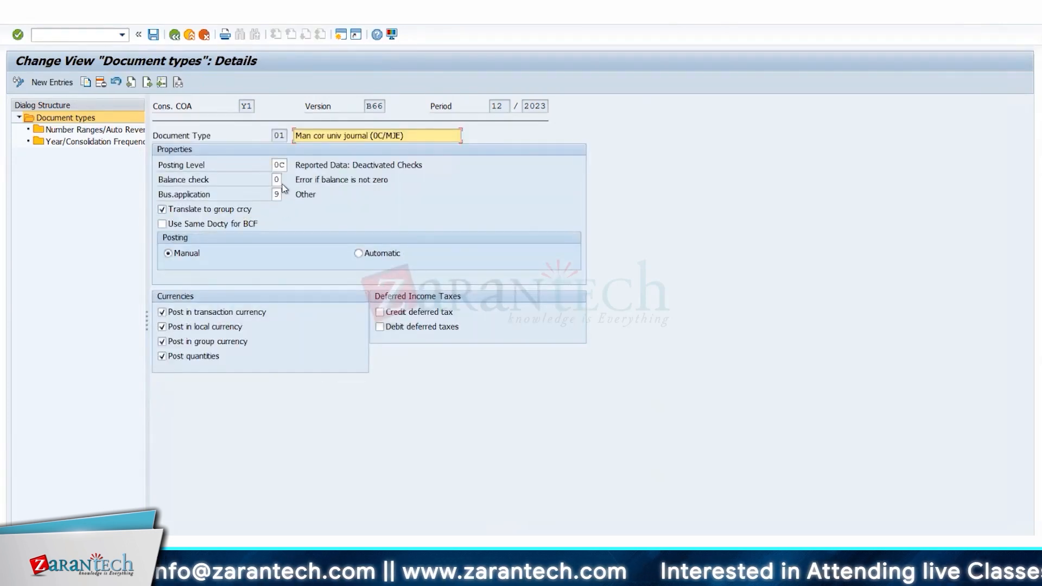
left_click_drag(310, 167, 358, 164)
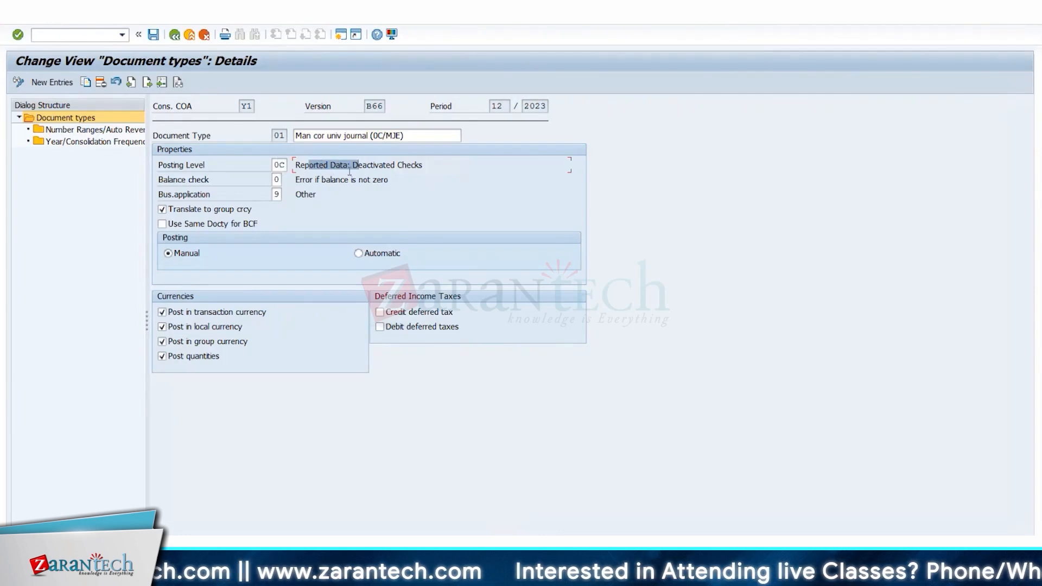
left_click(174, 35)
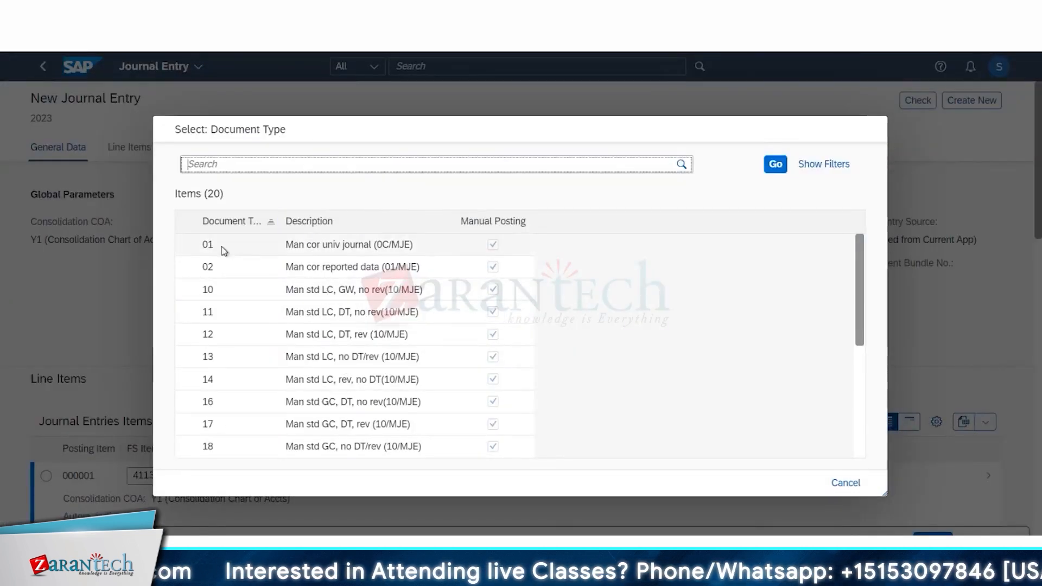
Step: Switch back to the draft journal entry and review the selectable document types, keeping type 10
left_click(840, 480)
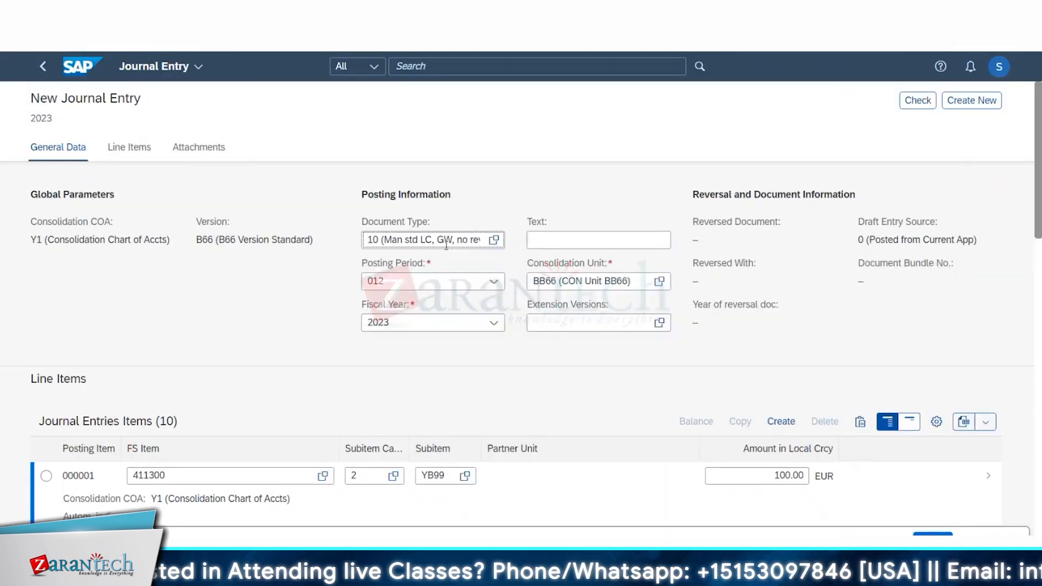
left_click(493, 240)
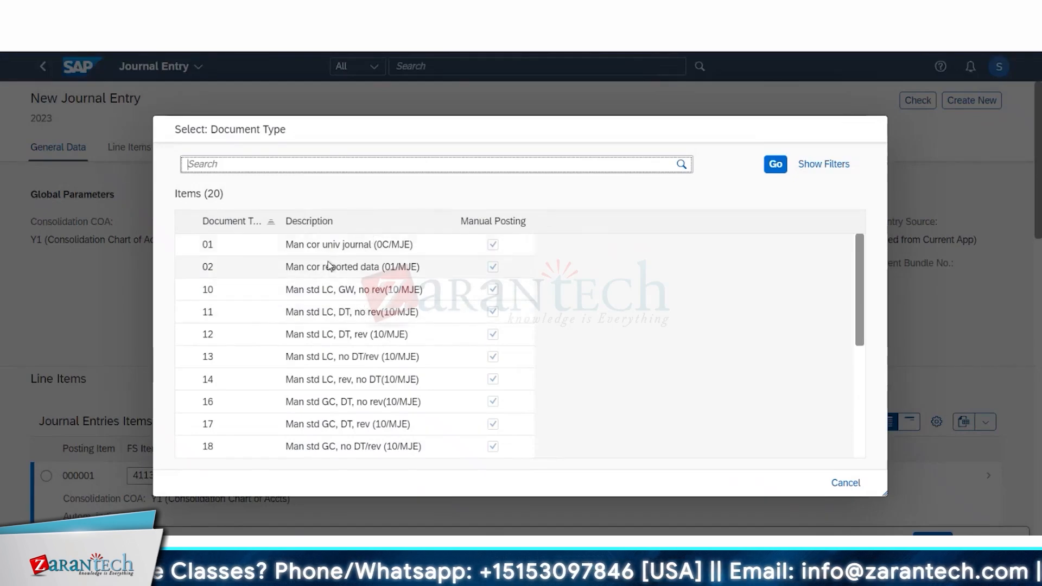
left_click(845, 482)
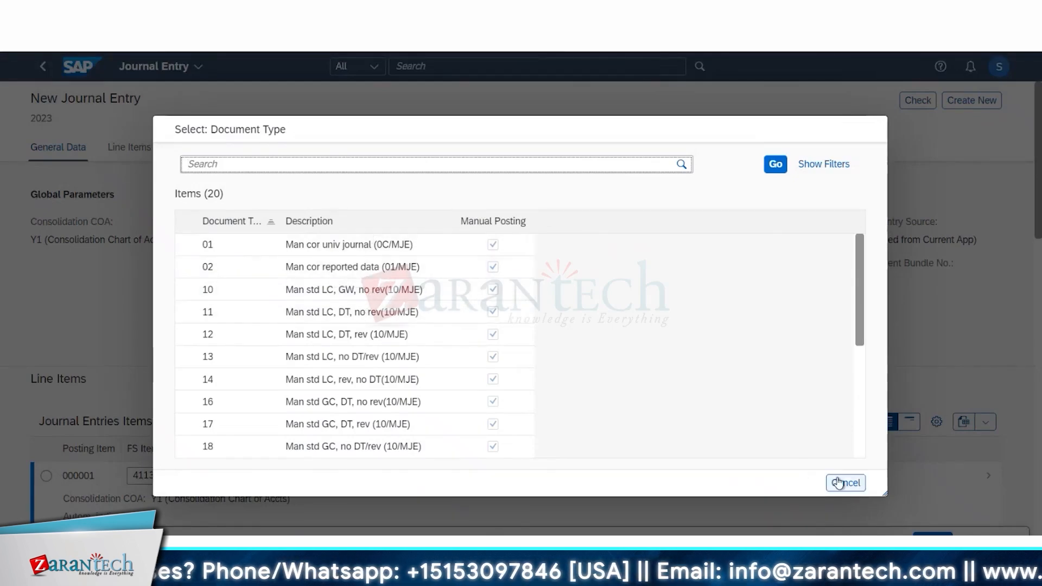
left_click(467, 292)
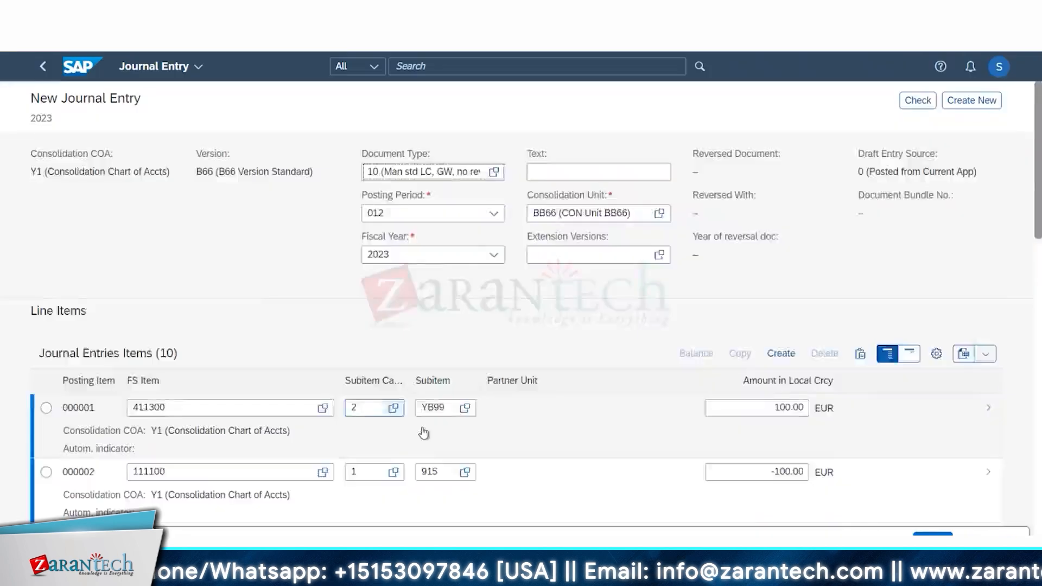
scroll(426, 429, "down", 6)
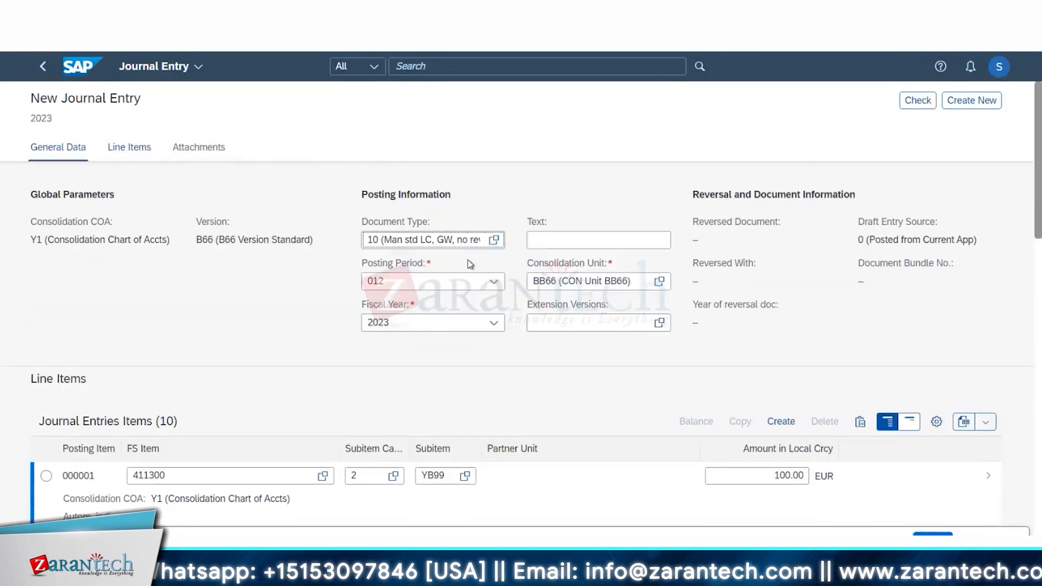
left_click(495, 239)
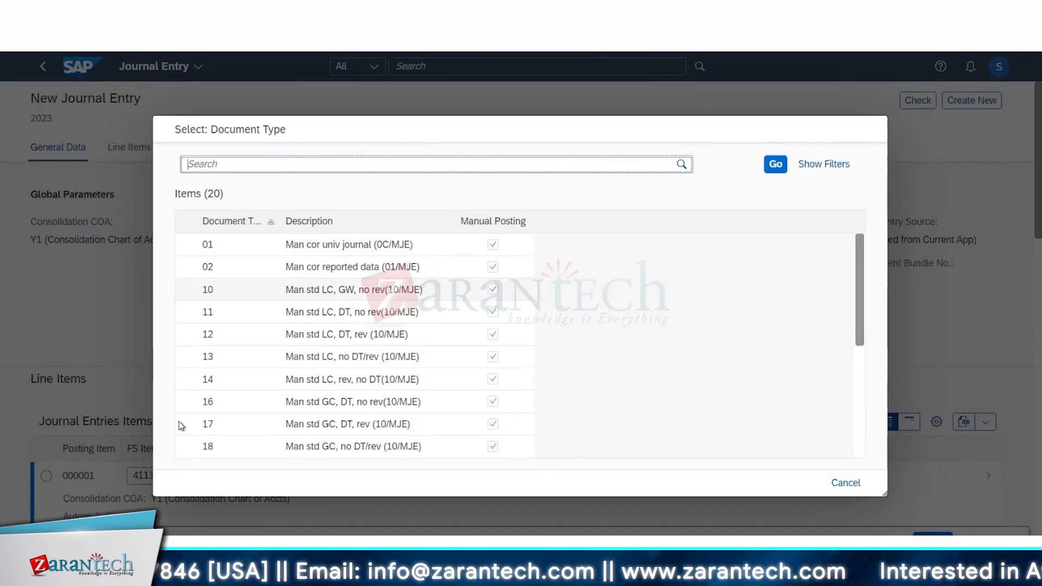
left_click(844, 483)
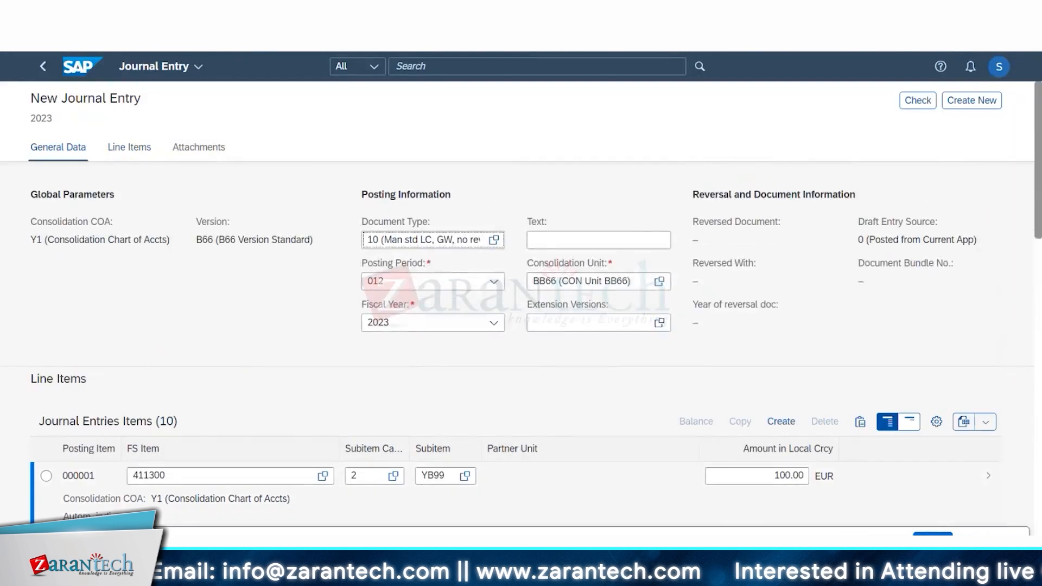
Step: Post the document type 10 journal entry and review the posted document's general data and line items
key("ctrl+s")
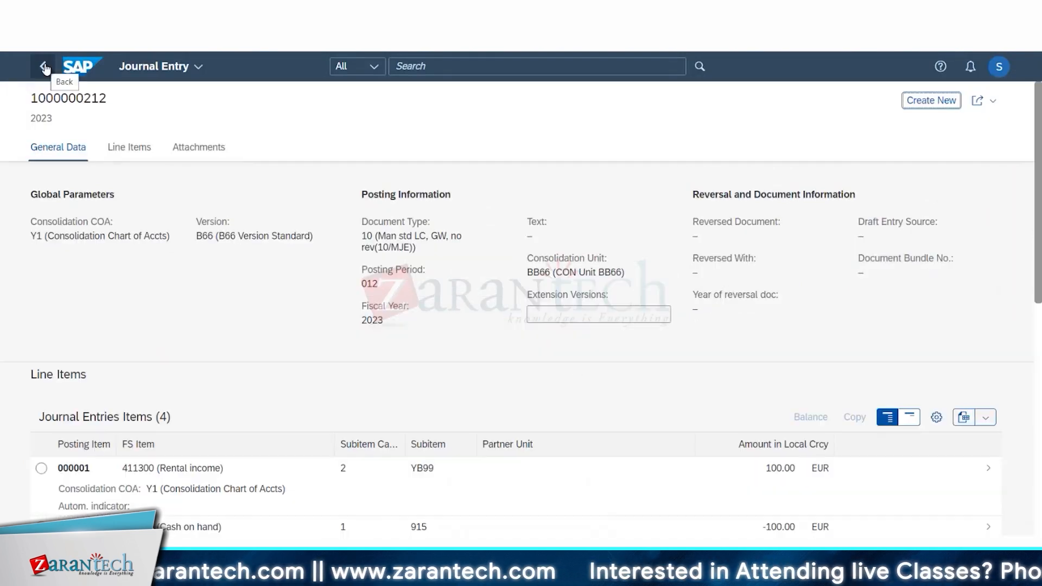
scroll(350, 254, "down", 2)
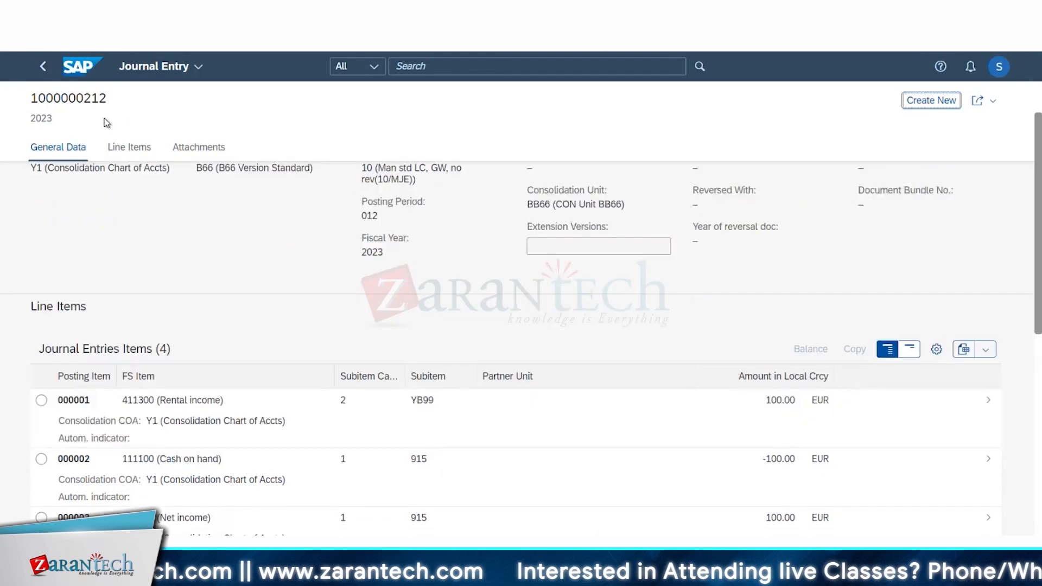
scroll(126, 175, "up", 2)
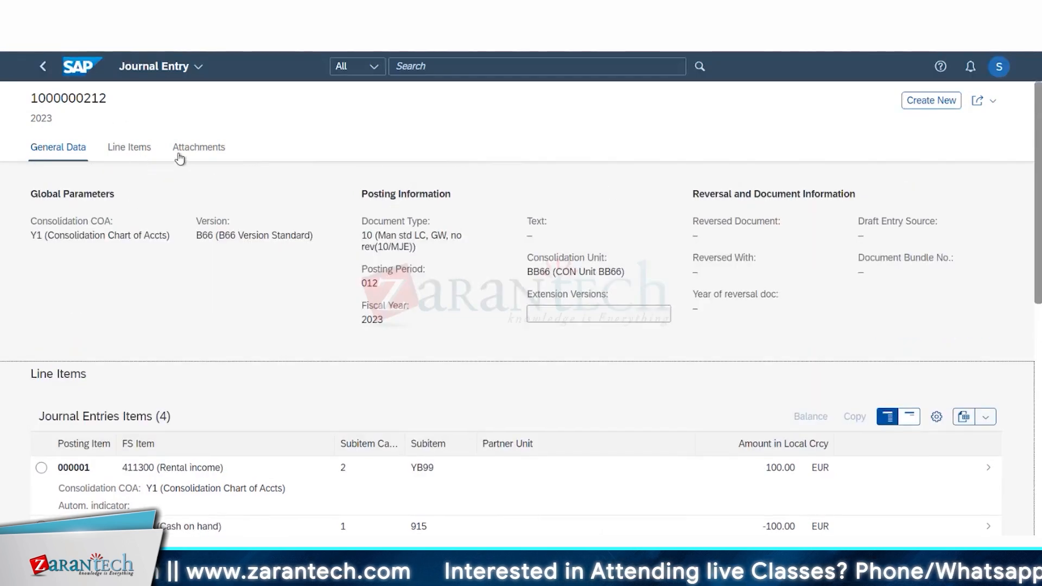
left_click(129, 147)
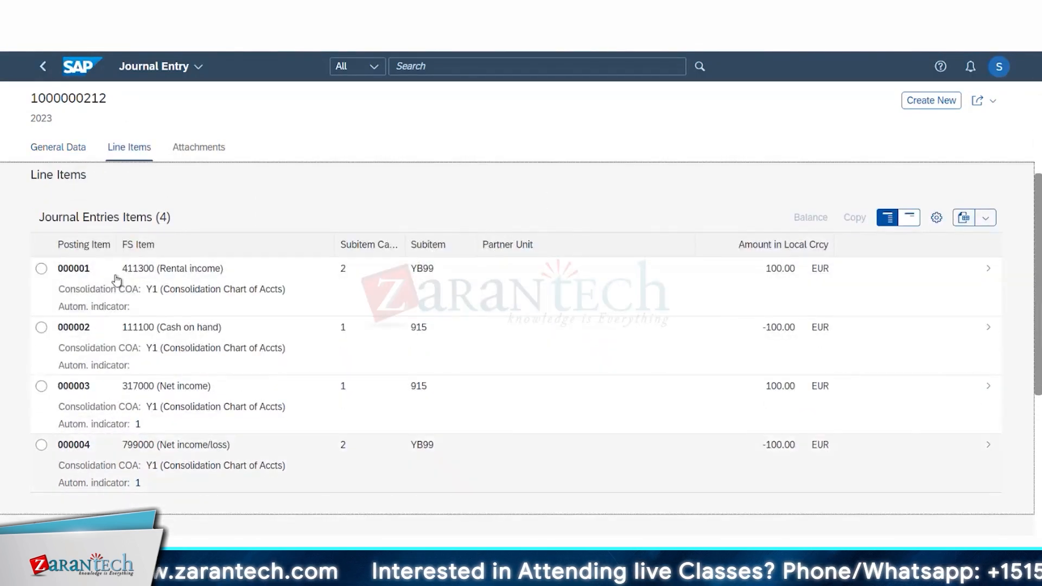
Step: Go back to the list of group journal entries and consult the document types overview in SAP GUI
left_click(43, 67)
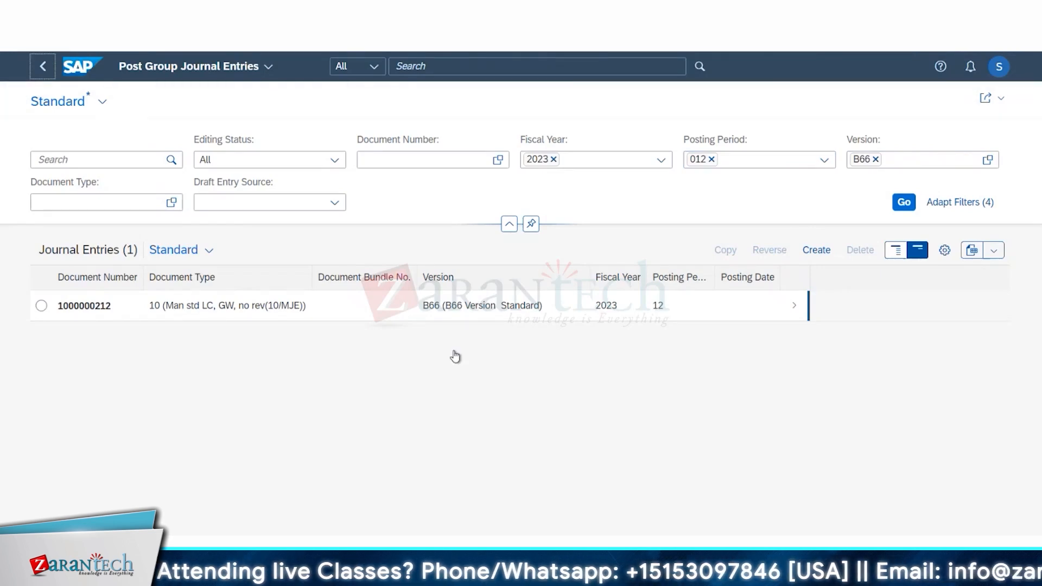
left_click(187, 544)
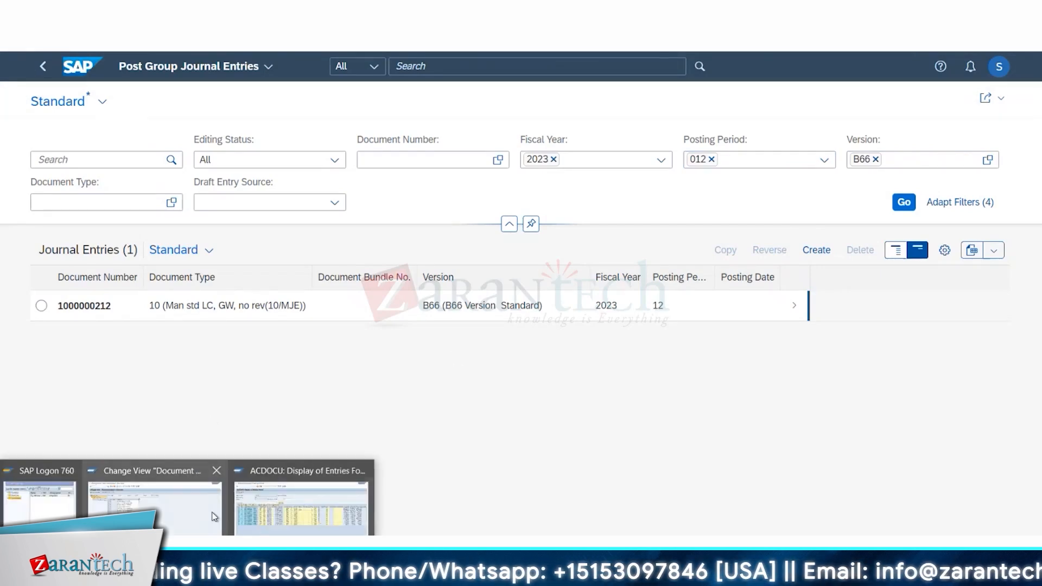
left_click(214, 517)
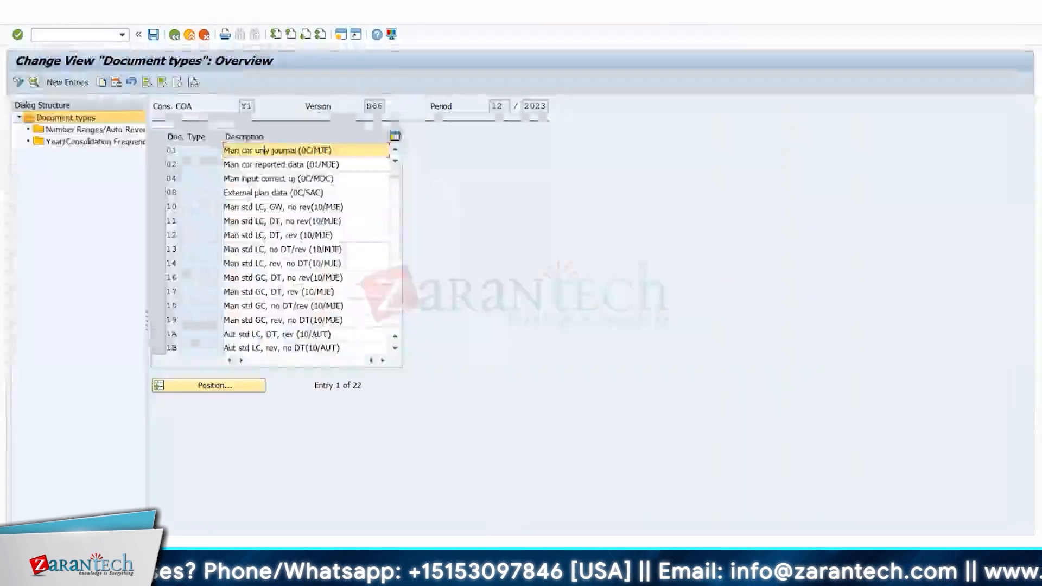
key("alt+Tab")
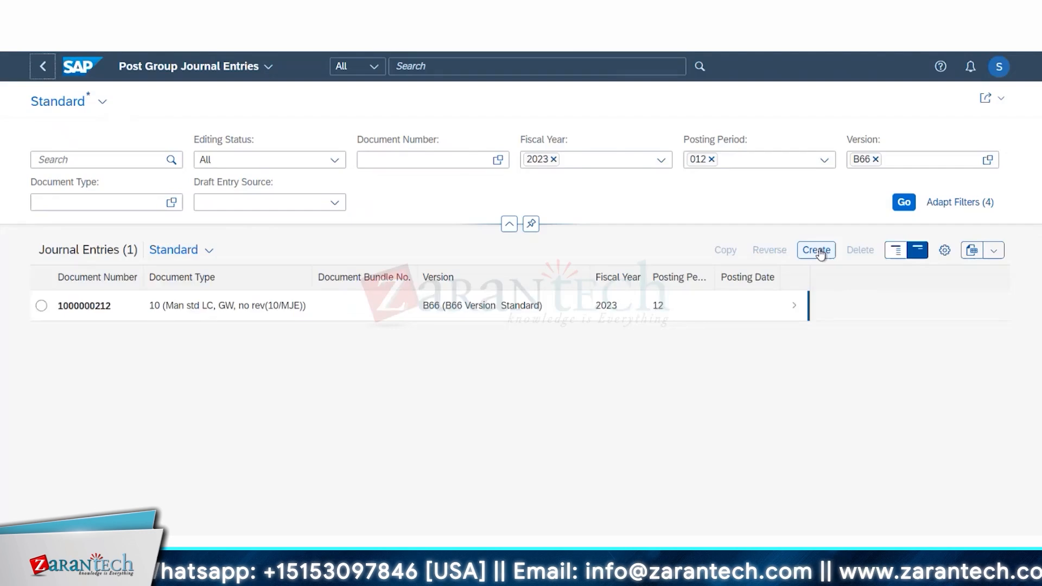
Step: Create a new group journal entry with document type 12 (Man std LC, DT, rev)
left_click(819, 251)
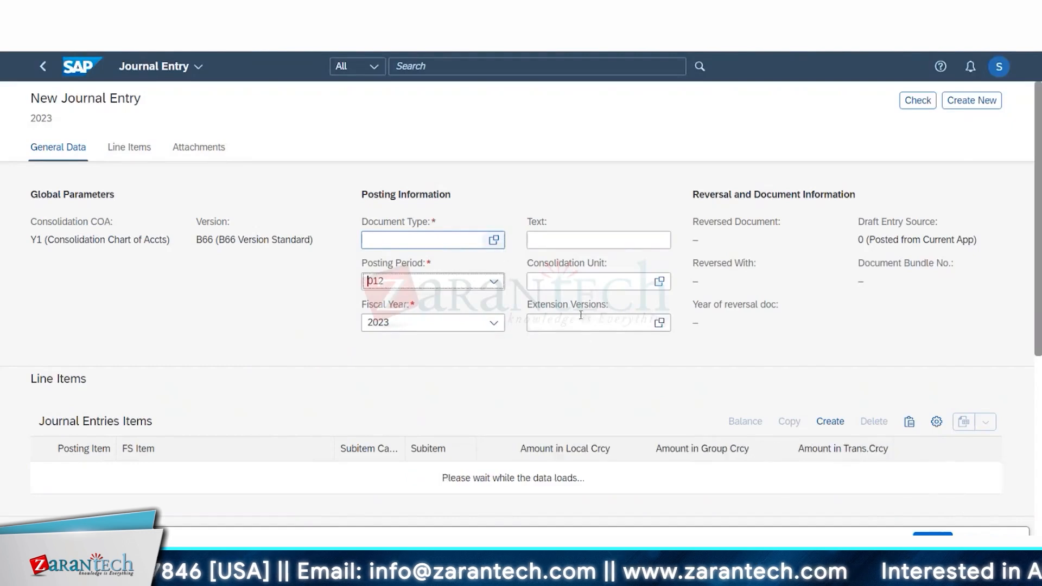
left_click(494, 240)
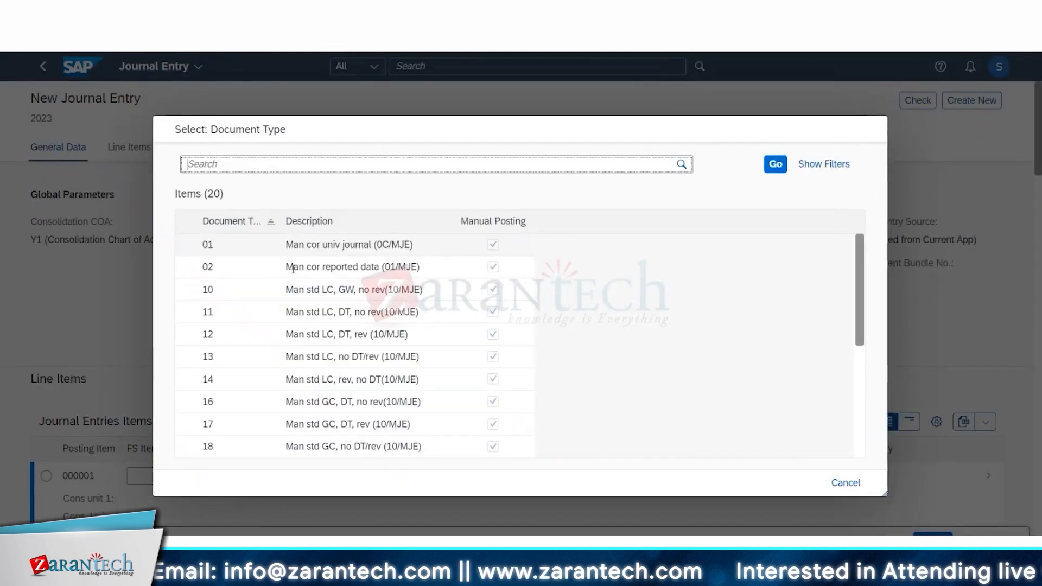
left_click(219, 335)
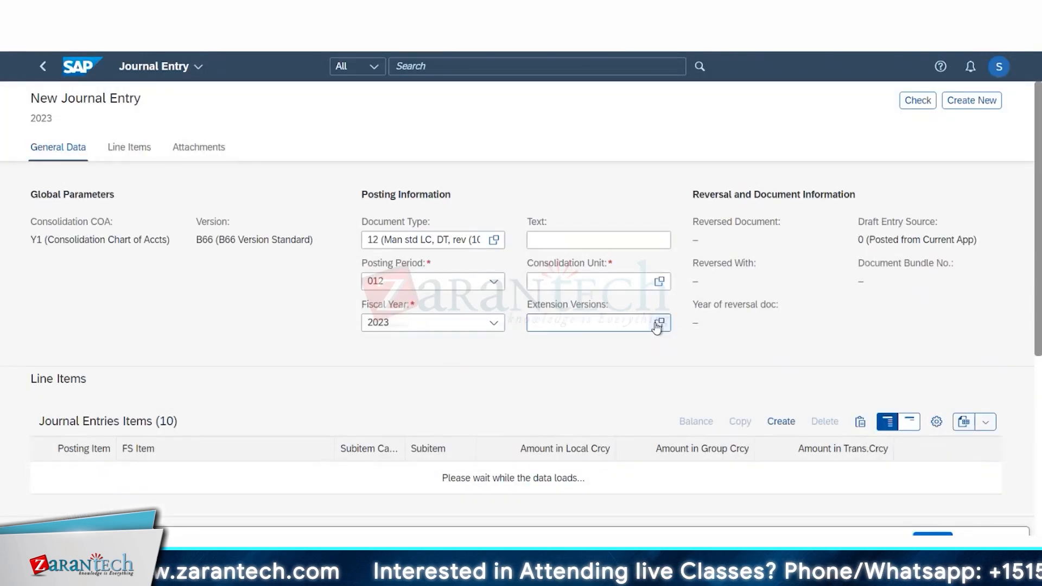
Step: Check the available extension versions for document type 12, change the document type to 02 and check them again
left_click(659, 322)
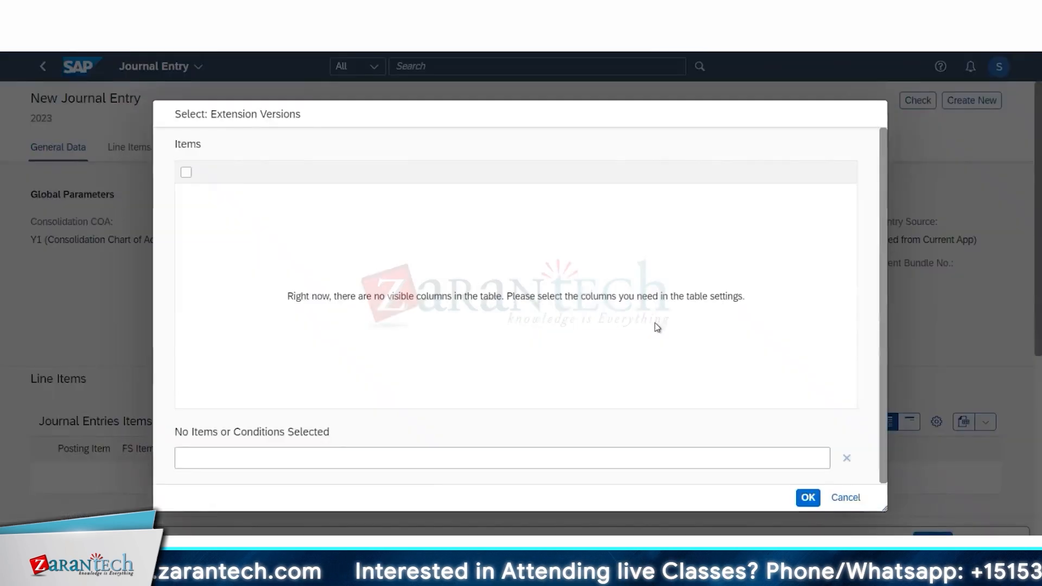
left_click(845, 497)
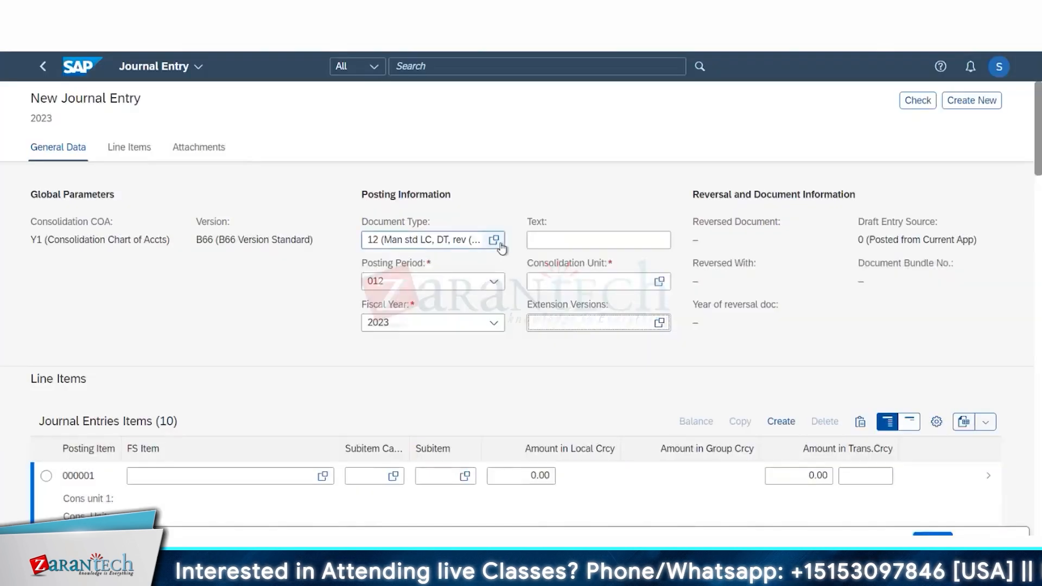
left_click(498, 244)
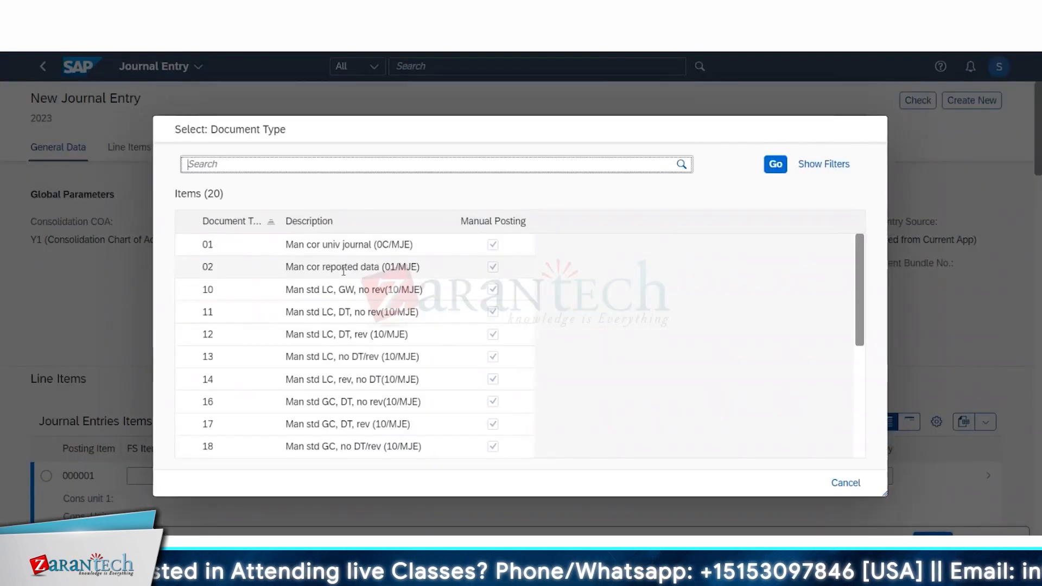
left_click(343, 268)
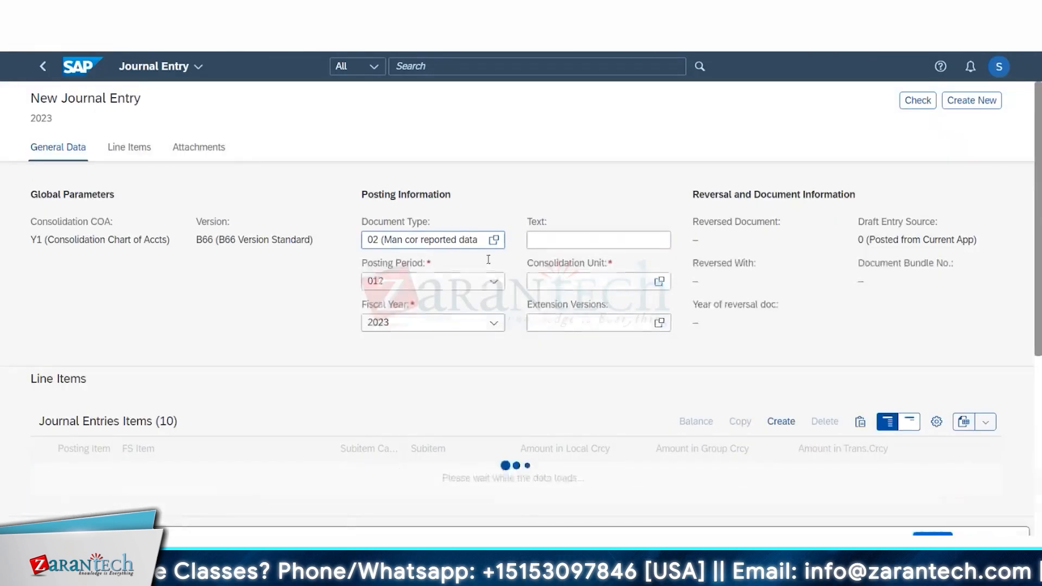
left_click(659, 322)
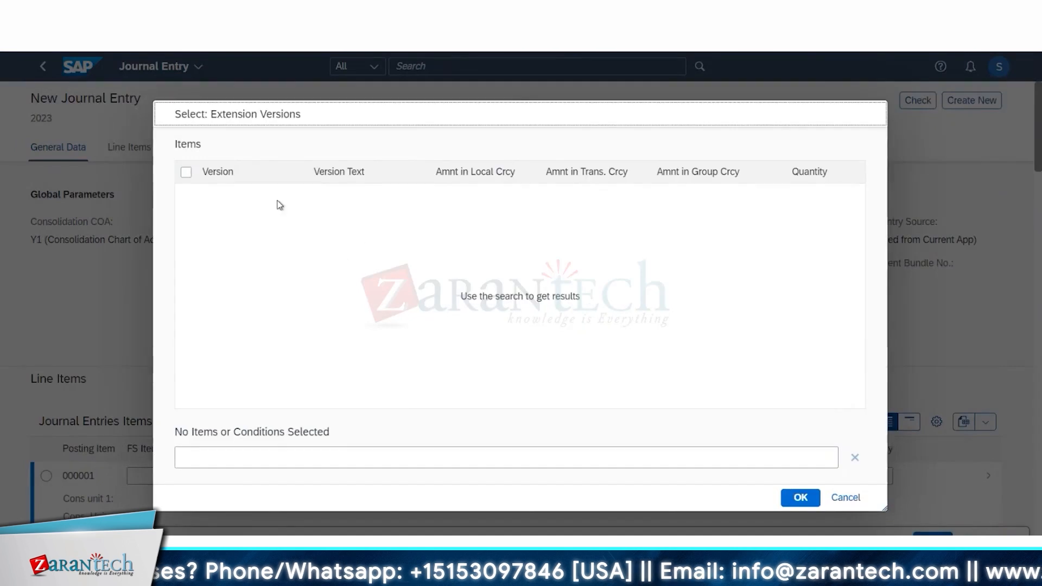
left_click(847, 498)
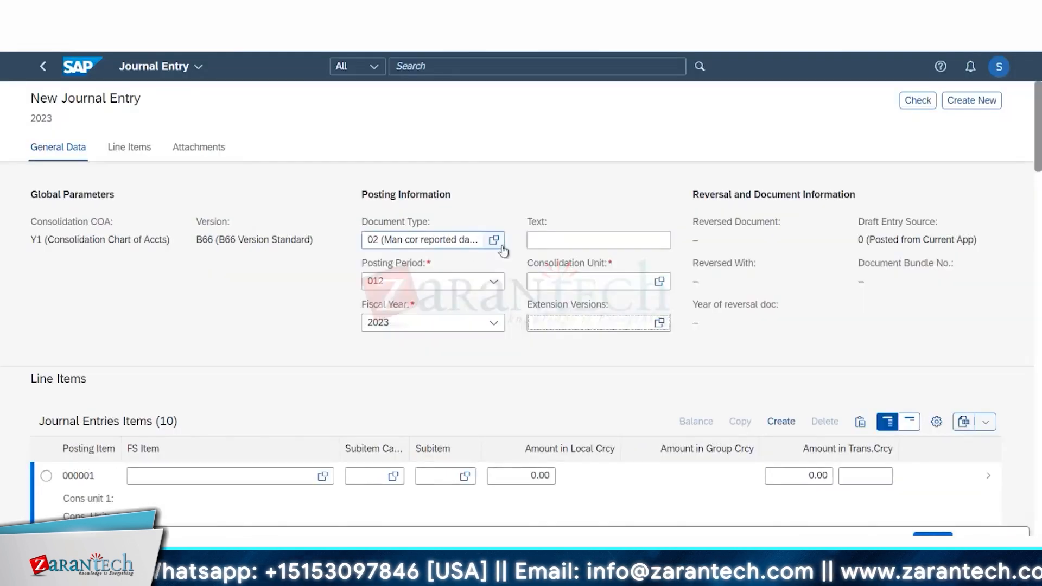
Step: Change the document type to 01 (Man cor univ journal) and assign extension version B68
left_click(495, 240)
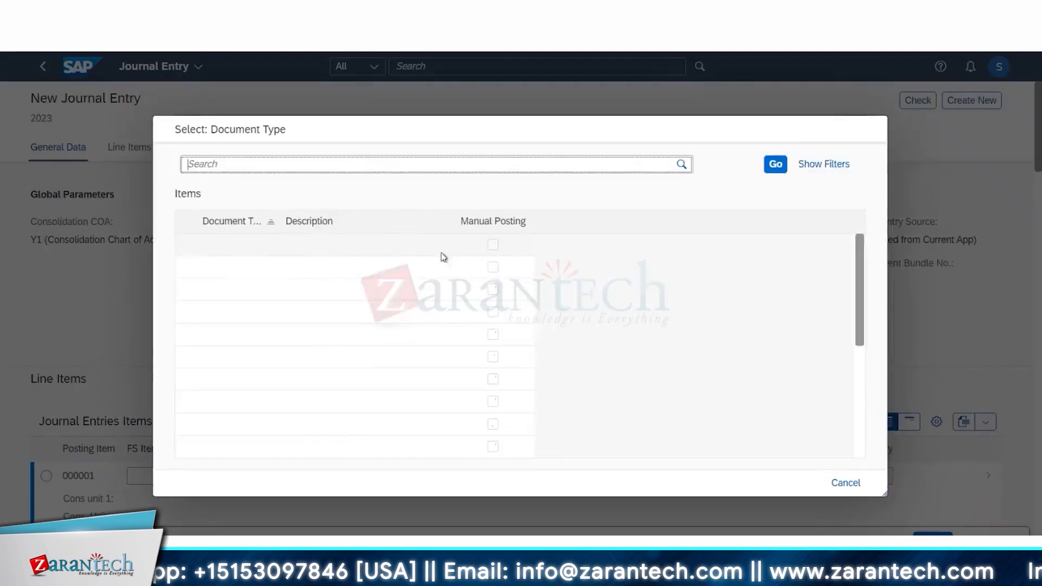
left_click(311, 244)
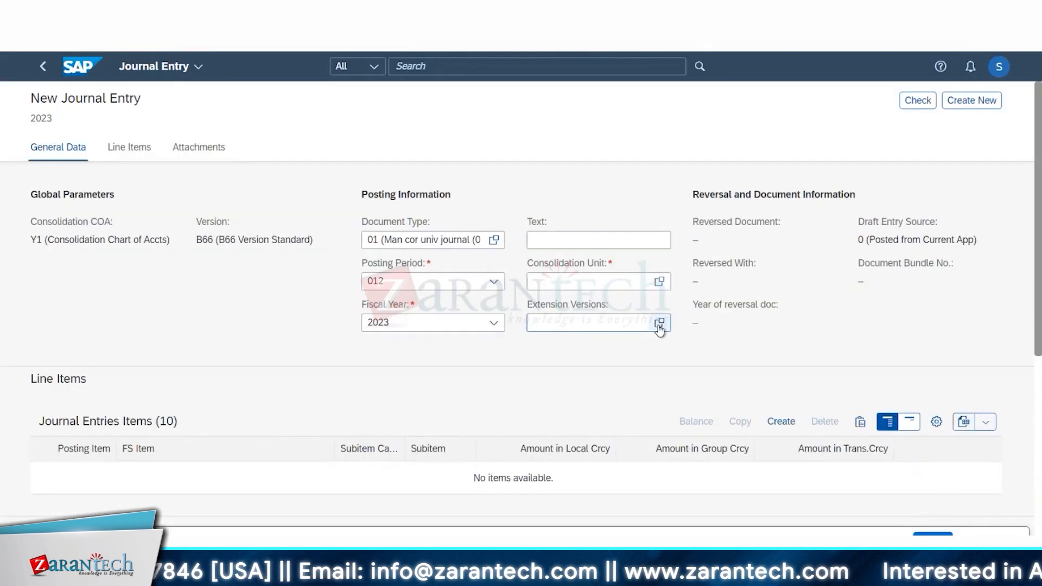
left_click(658, 323)
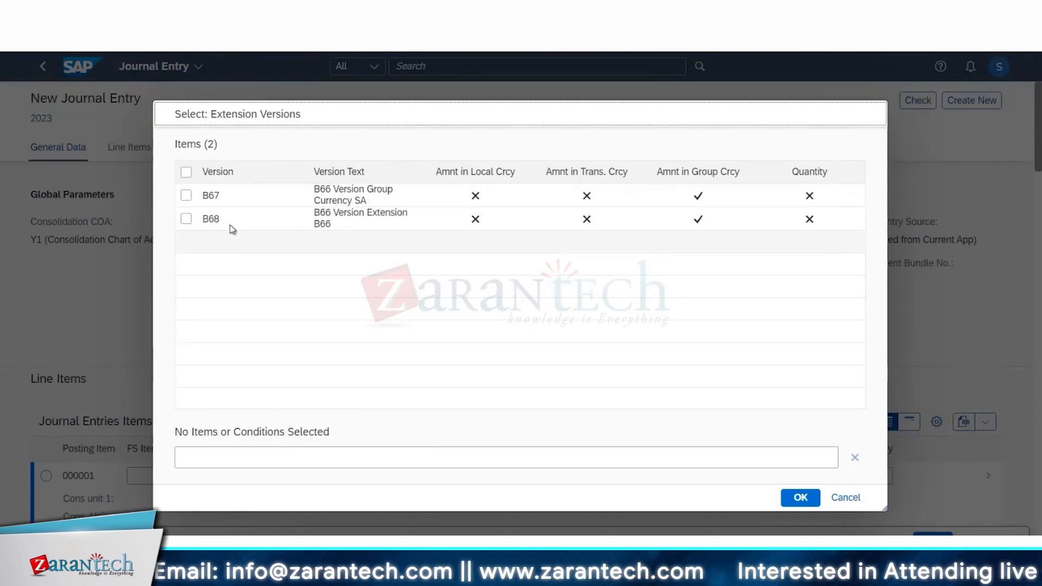
left_click(185, 219)
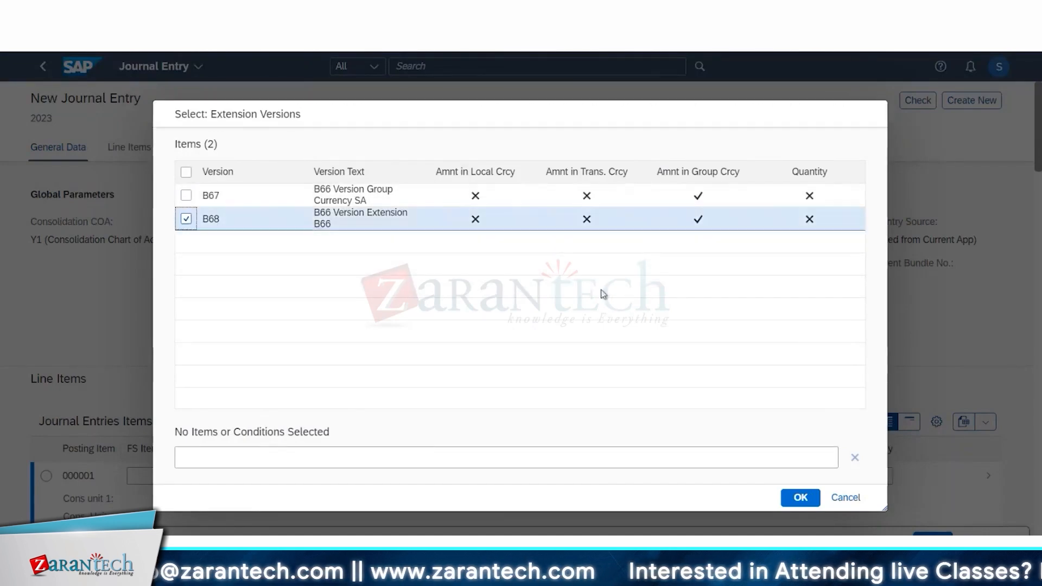
left_click(797, 498)
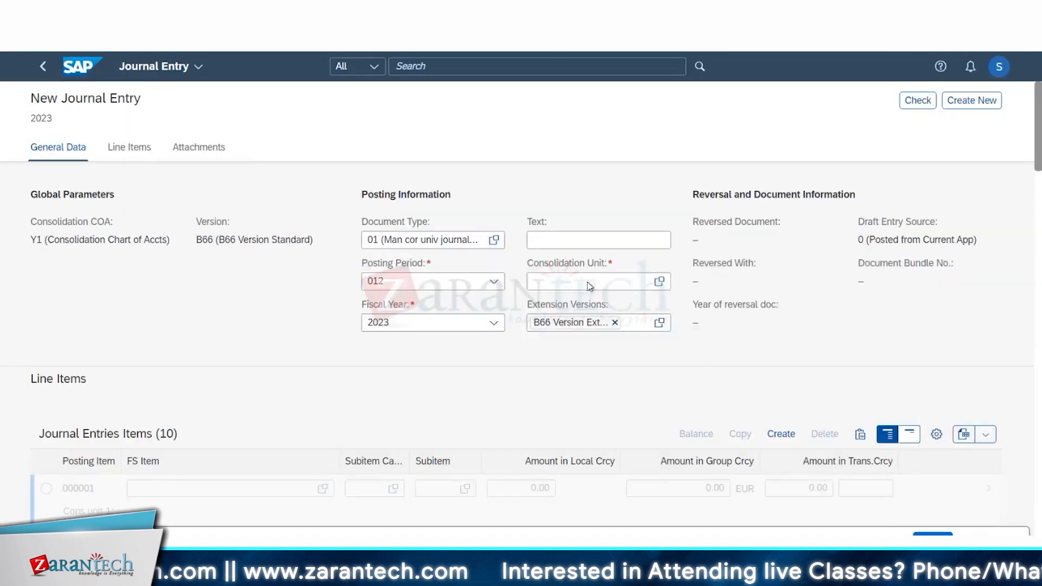
Step: Set the journal entry's consolidation unit to BB66 (CON Unit BB66)
left_click(582, 281)
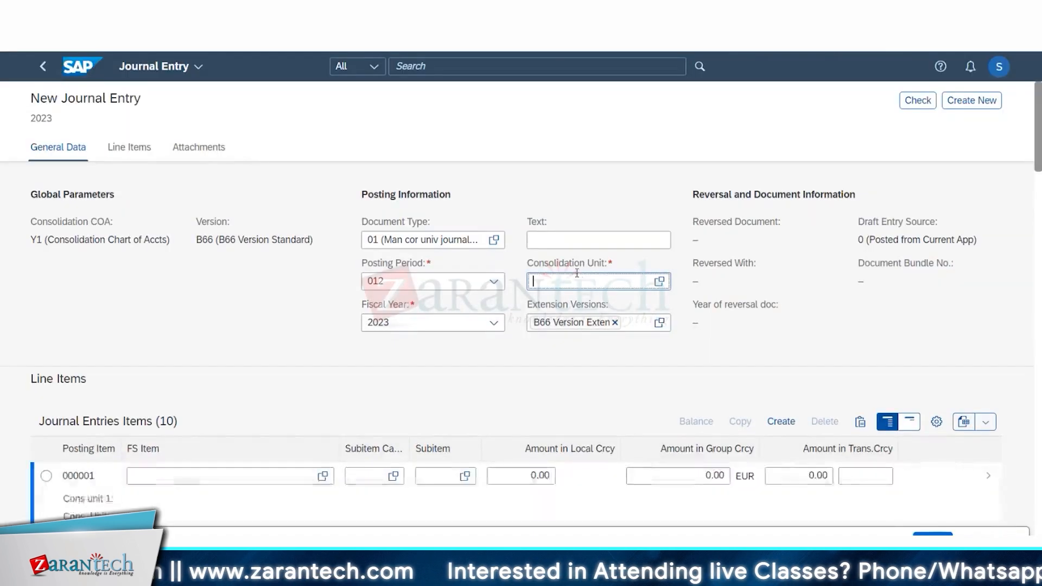
type("BB66")
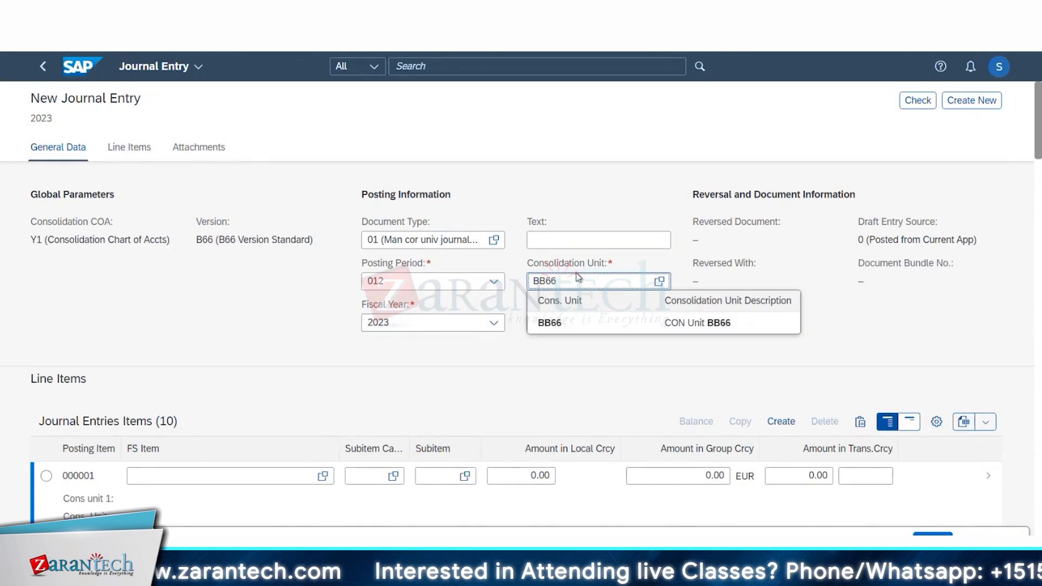
left_click(638, 329)
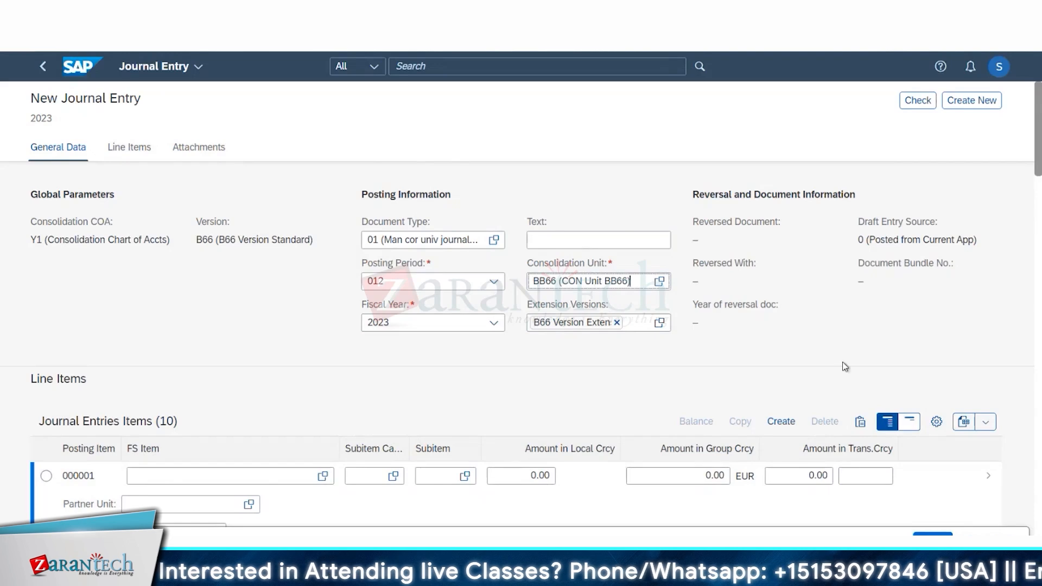
Step: Examine the B68 version's group currency amount field on posting item 000001 against the entry's general data
scroll(844, 363, "down", 3)
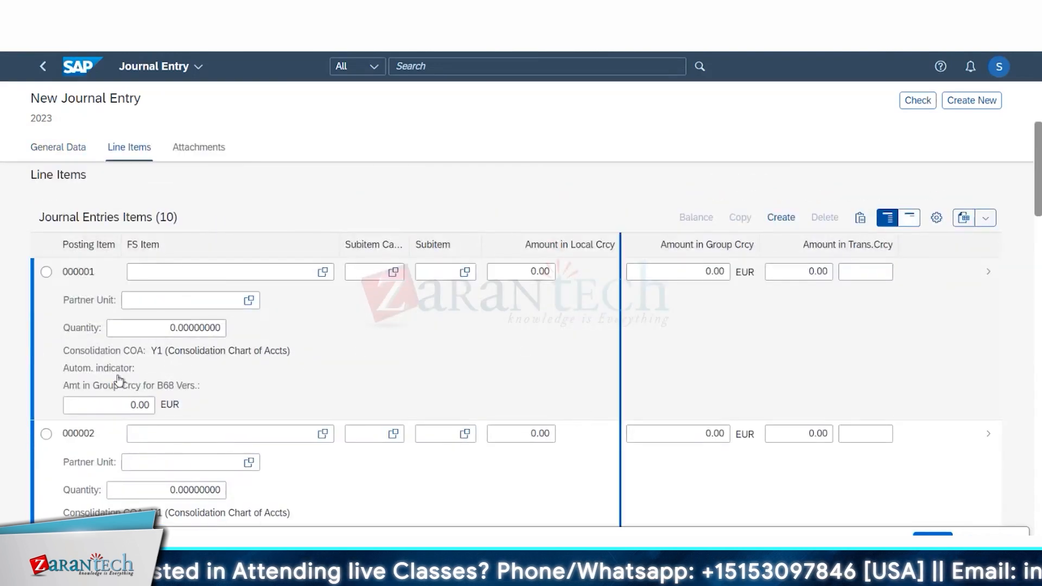
left_click(134, 405)
left_click_drag(133, 405, 168, 411)
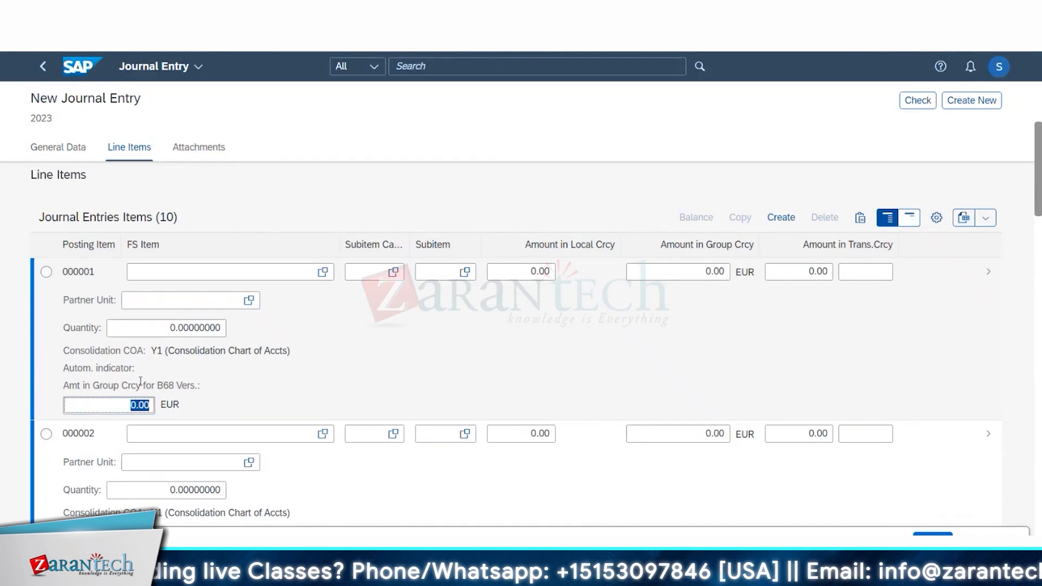
left_click_drag(136, 386, 196, 388)
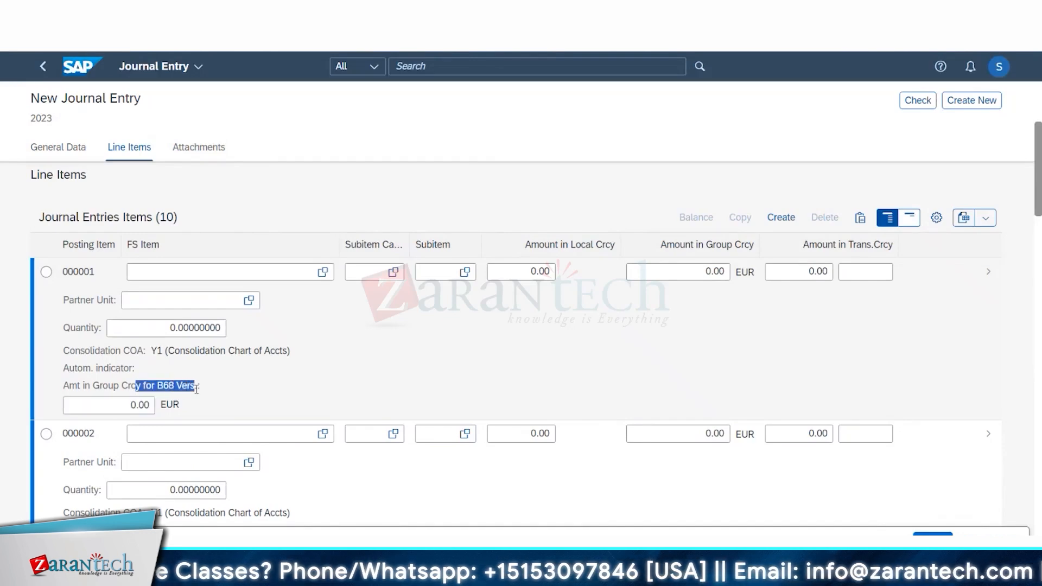
scroll(530, 311, "up", 4)
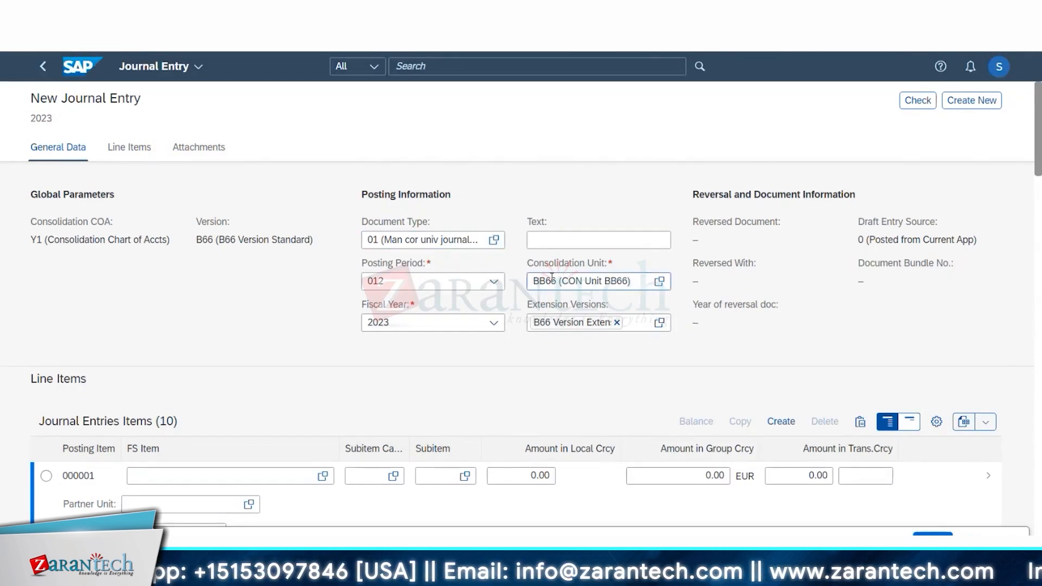
scroll(692, 303, "down", 3)
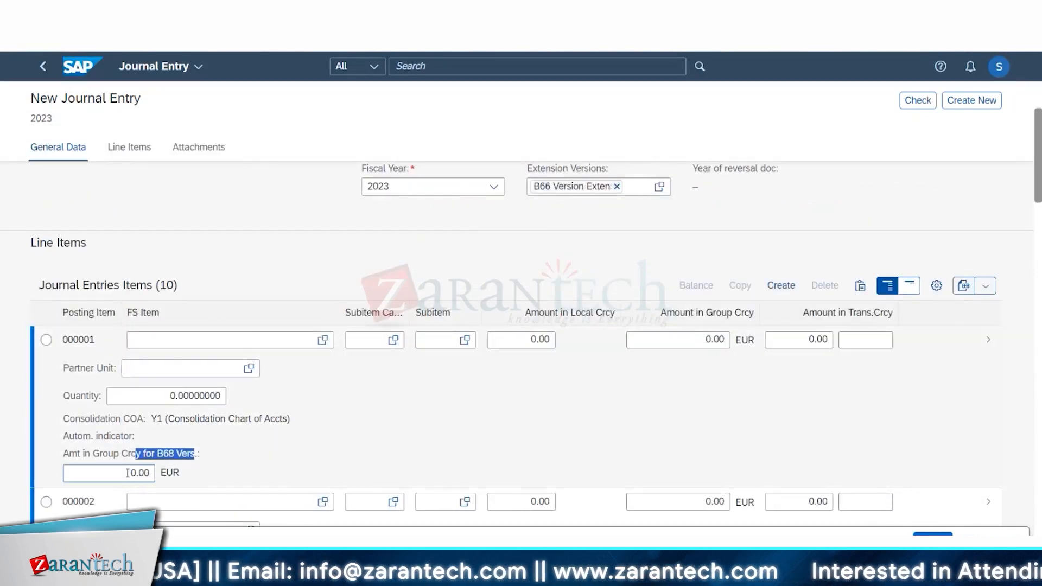
double_click(151, 473)
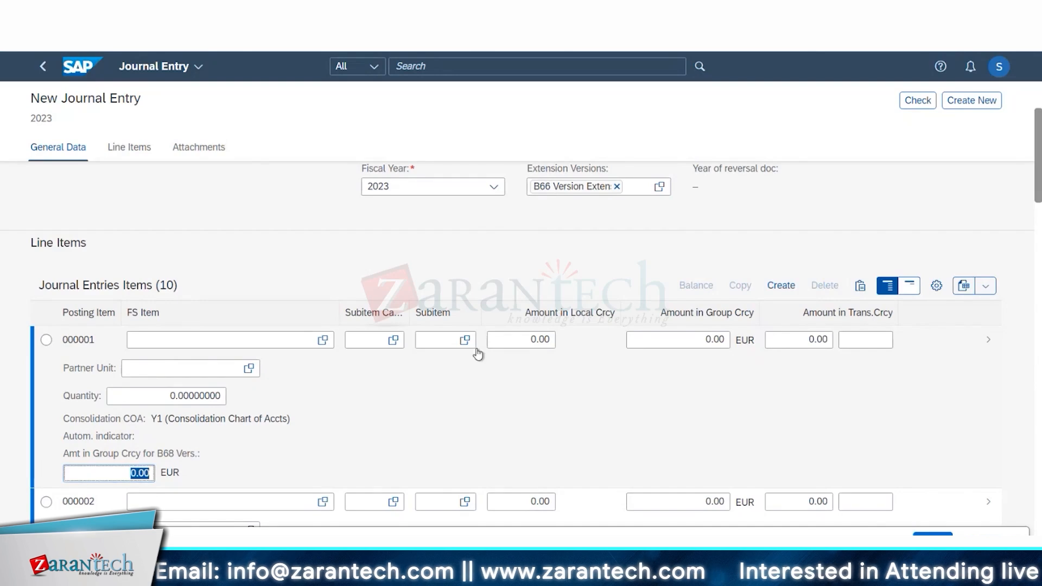
scroll(503, 146, "up", 3)
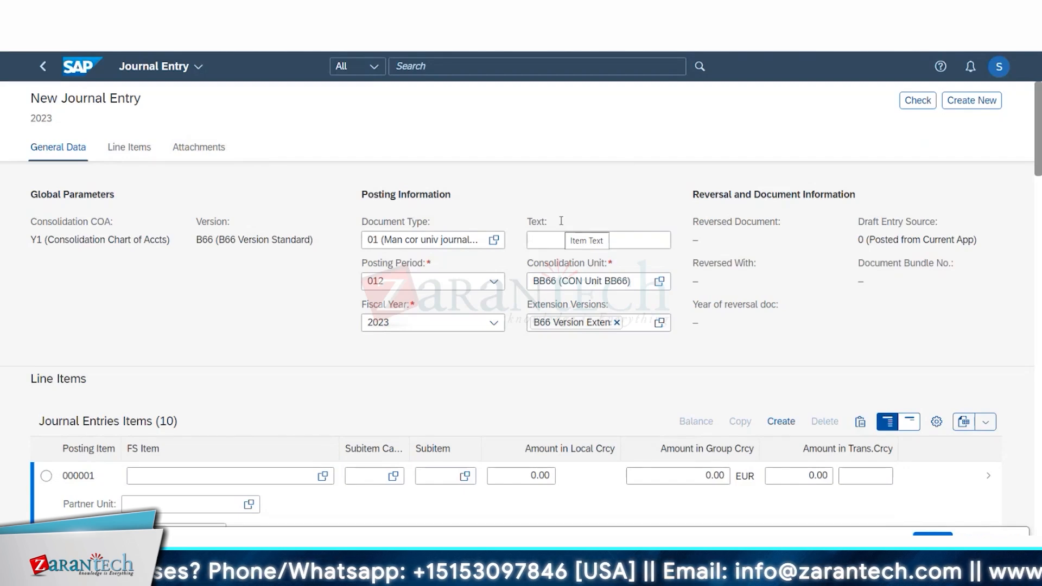
Step: Fill posting item 000001 with FS item 411300, subitem category 2, subitem YB99, amount 100 EUR and B68 group currency amount 20 EUR
scroll(214, 405, "down", 1)
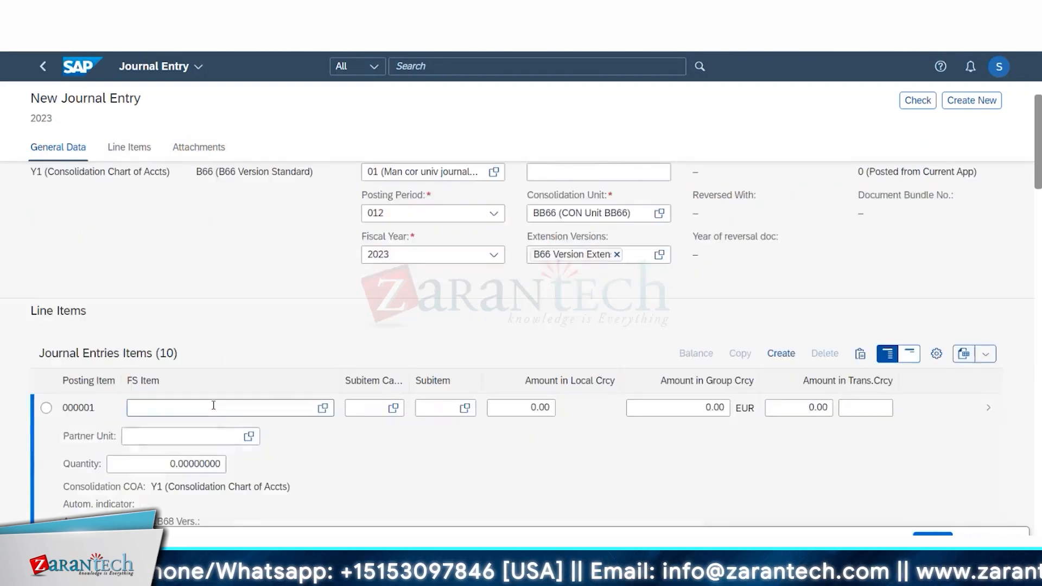
left_click(213, 404)
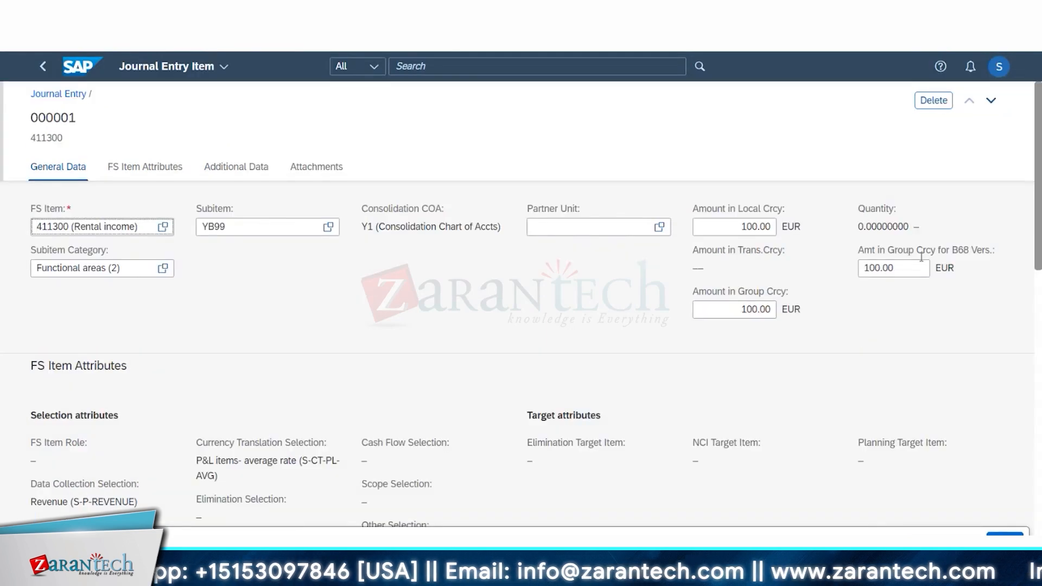
left_click(846, 273)
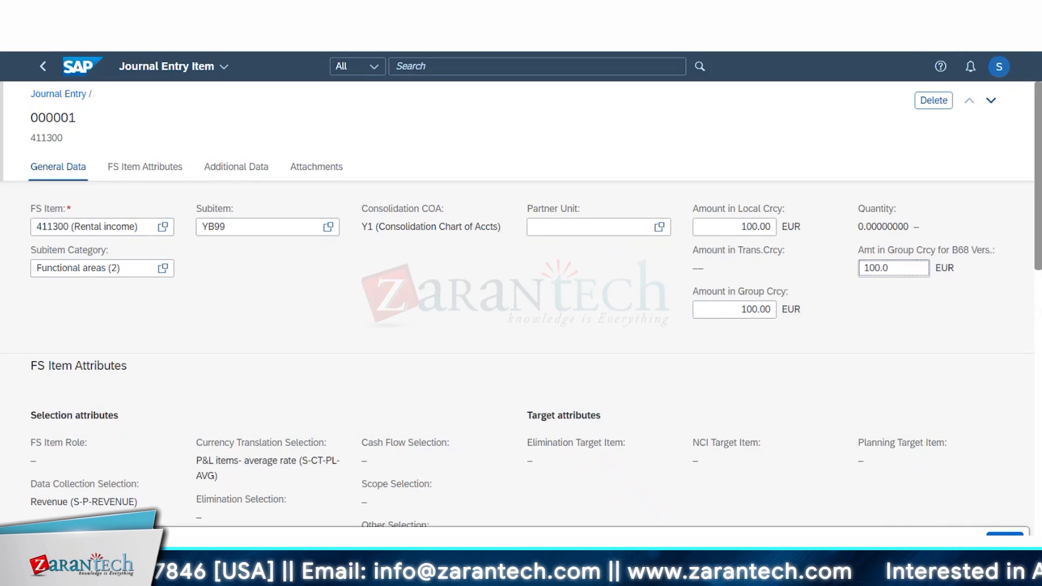
key("BackSpace")
key("BackSpace")
key("BackSpace")
key("BackSpace")
key("BackSpace")
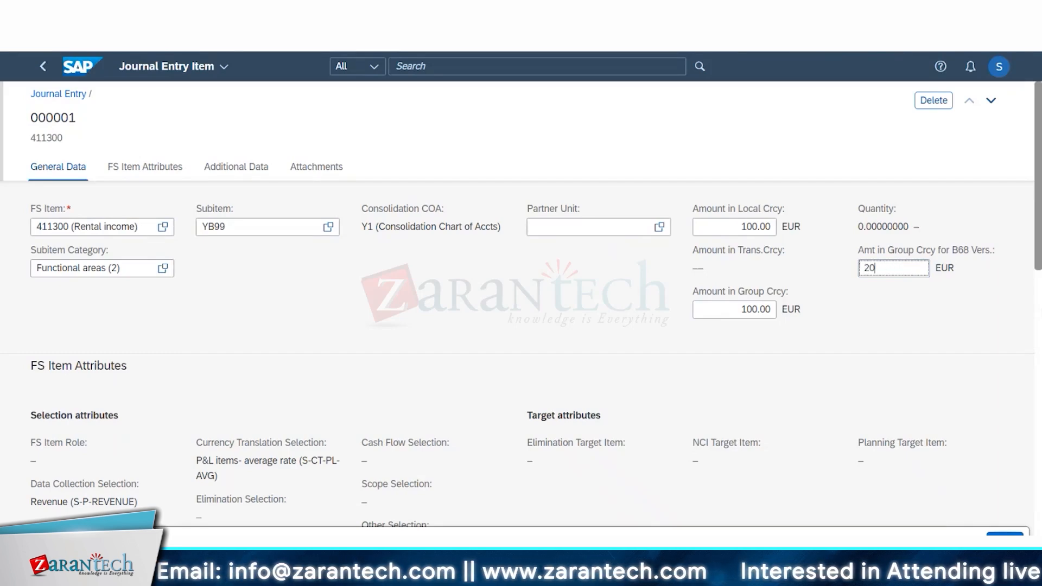
key("Return")
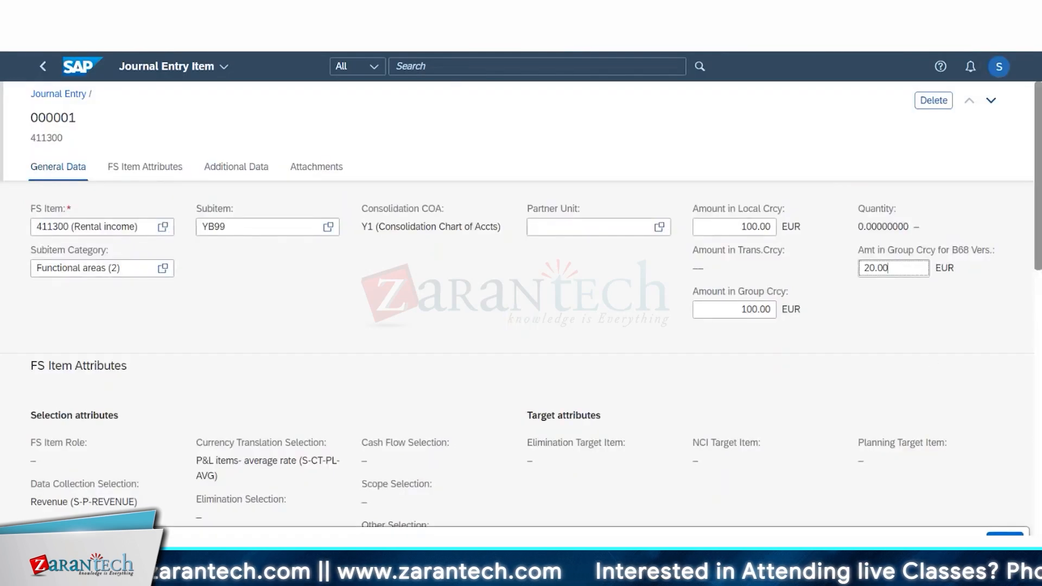
Step: Fill posting item 000002 with FS item 111100, subitem category 1, subitem 915, amount -100 EUR and B68 group currency amount -20 EUR
scroll(383, 360, "down", 3)
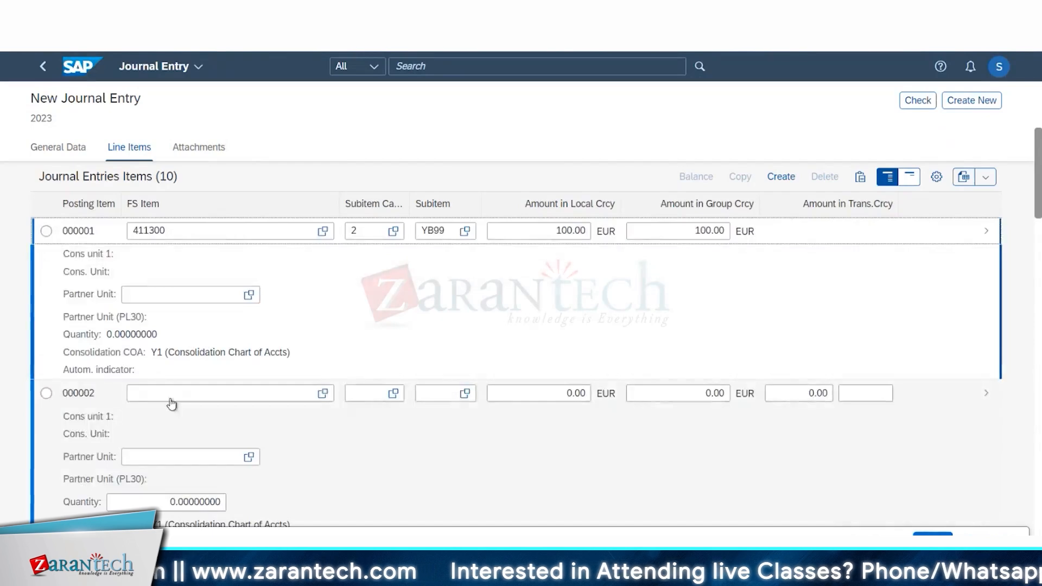
left_click(172, 403)
type("1")
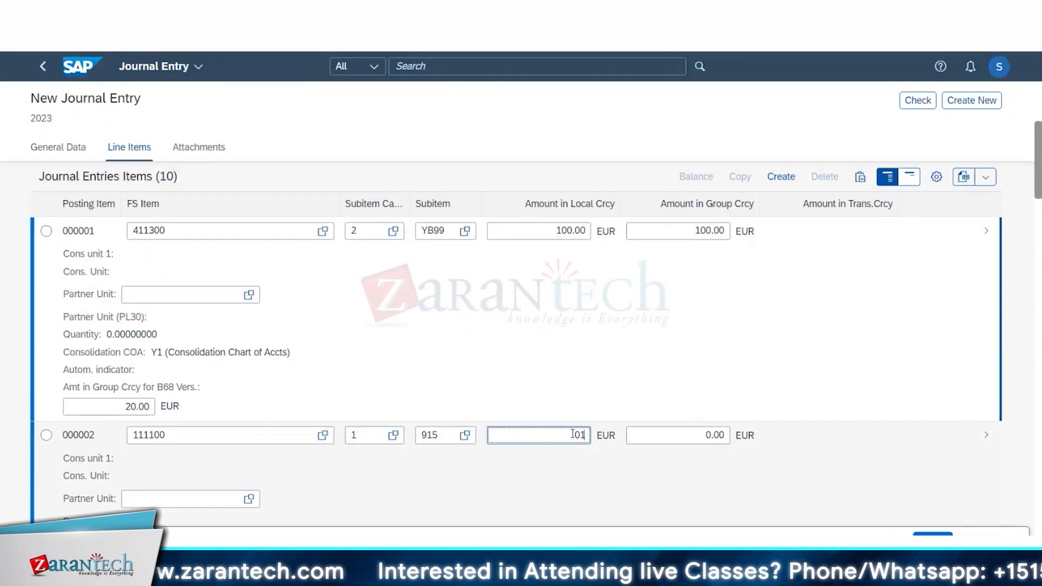
type("-")
key("Return")
key("BackSpace")
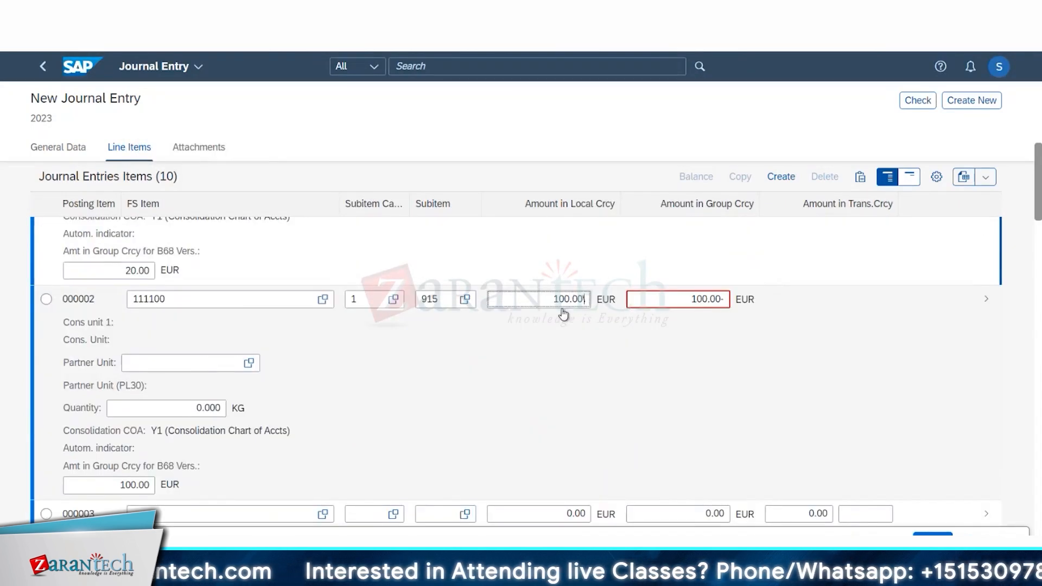
key("Tab")
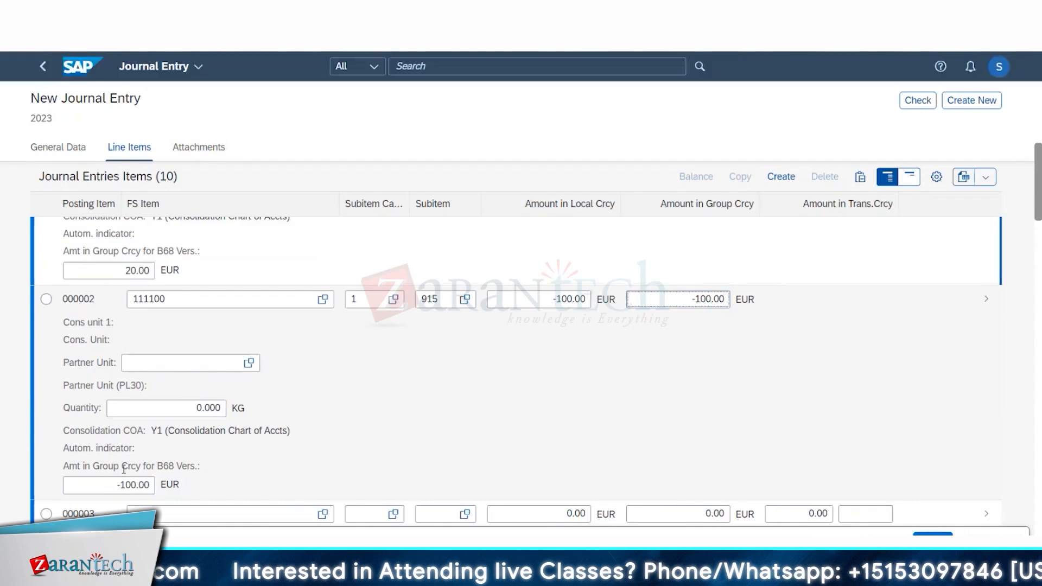
left_click(123, 484)
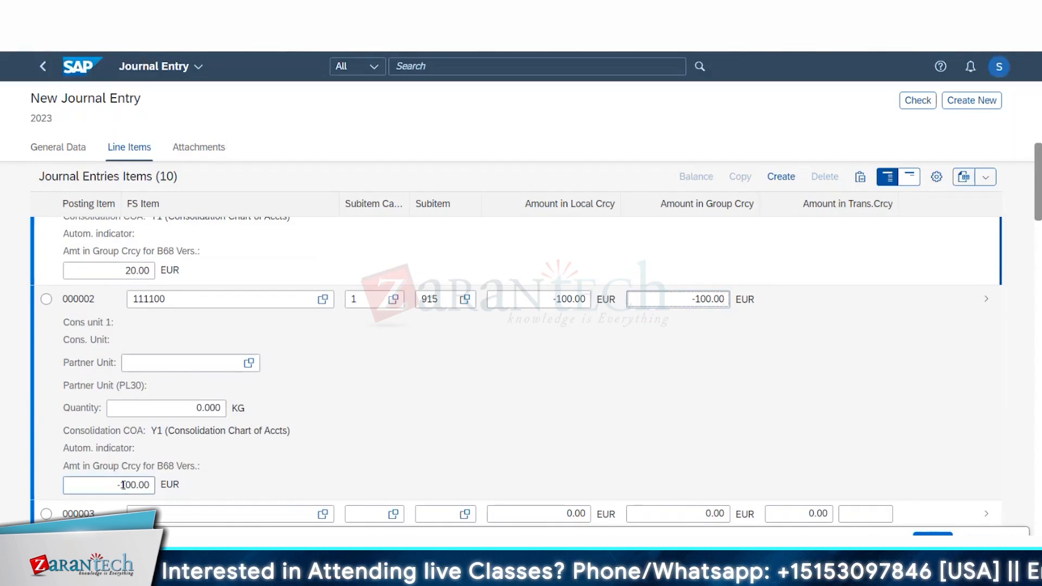
left_click_drag(120, 485, 155, 486)
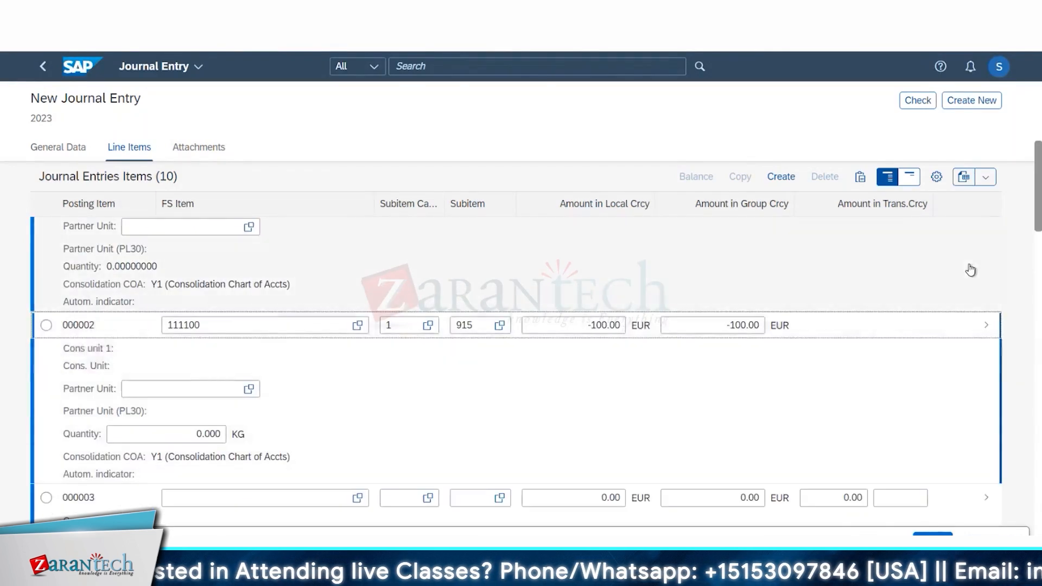
scroll(326, 333, "up", 1)
scroll(326, 333, "up", 2)
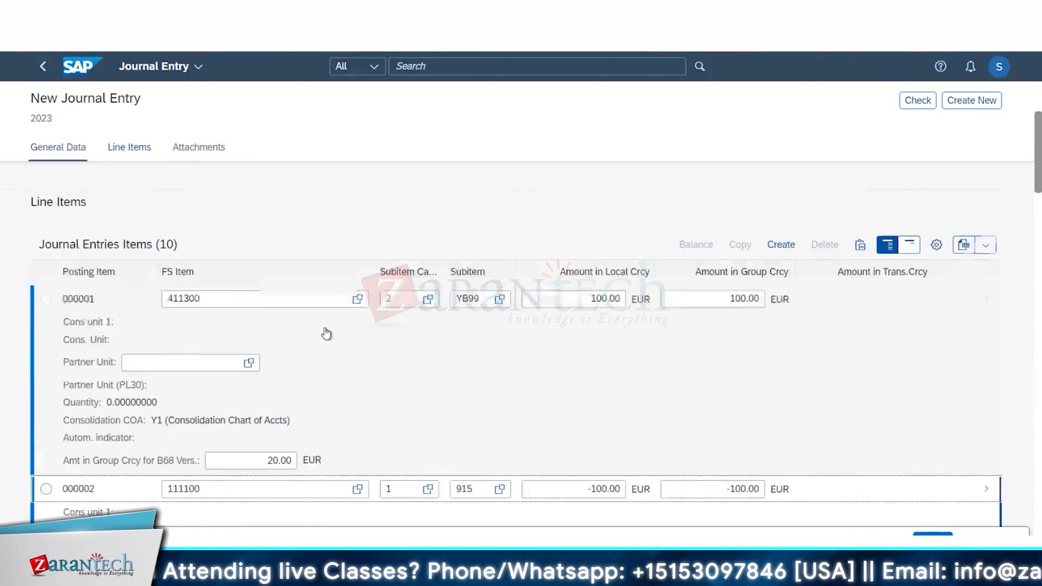
scroll(325, 336, "down", 5)
scroll(298, 401, "down", 2)
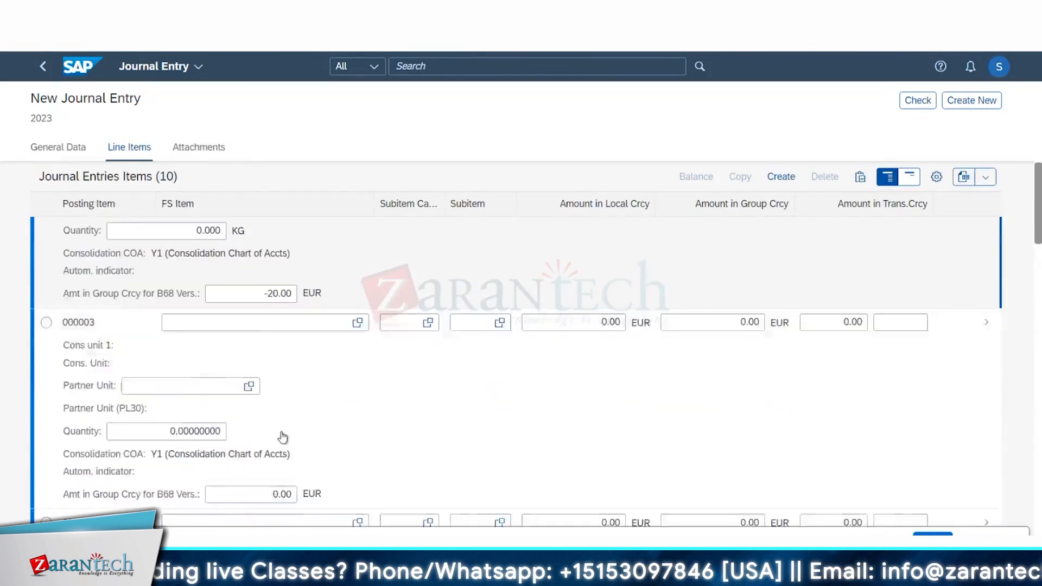
scroll(613, 366, "up", 2)
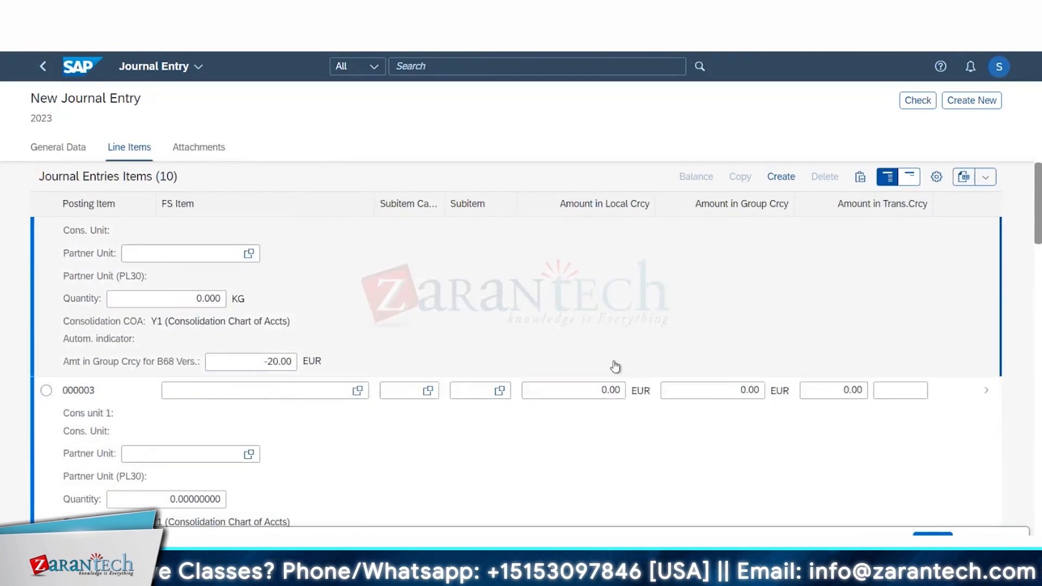
Step: Post the type 01 journal entry for BB66 and select the existing type 10 document in the journal entries list
scroll(614, 365, "up", 5)
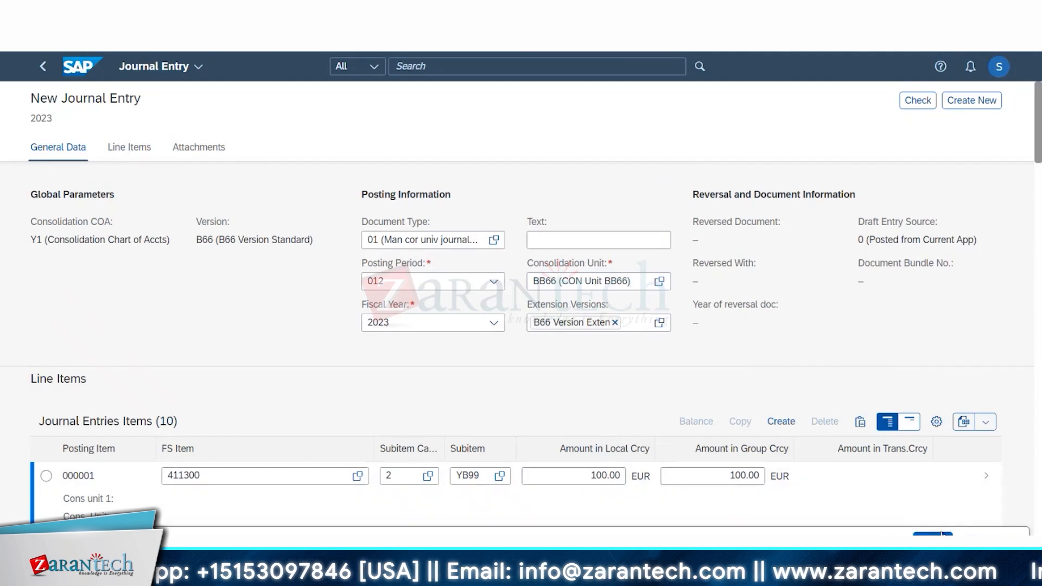
left_click(941, 535)
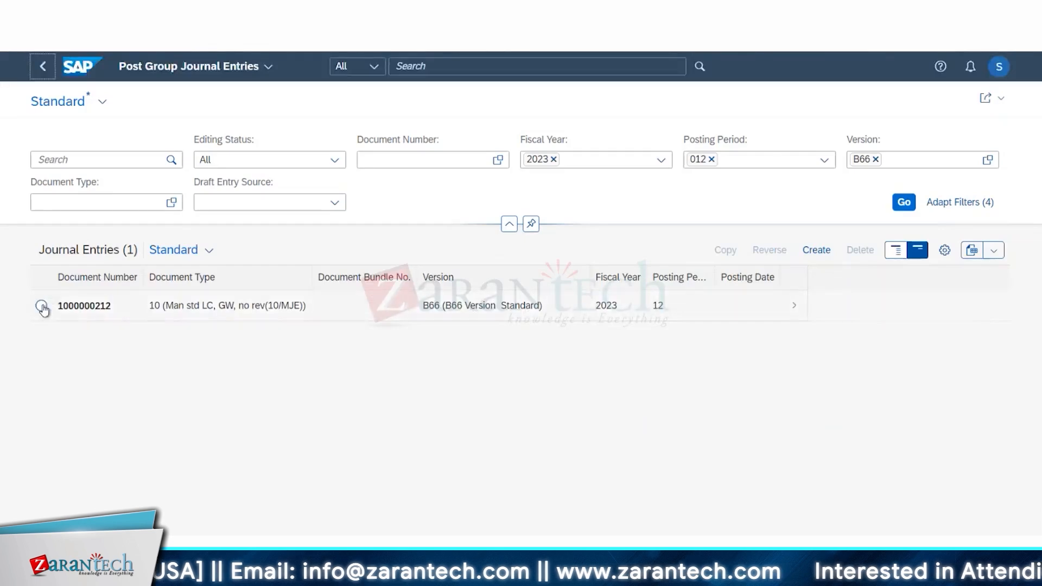
left_click(42, 307)
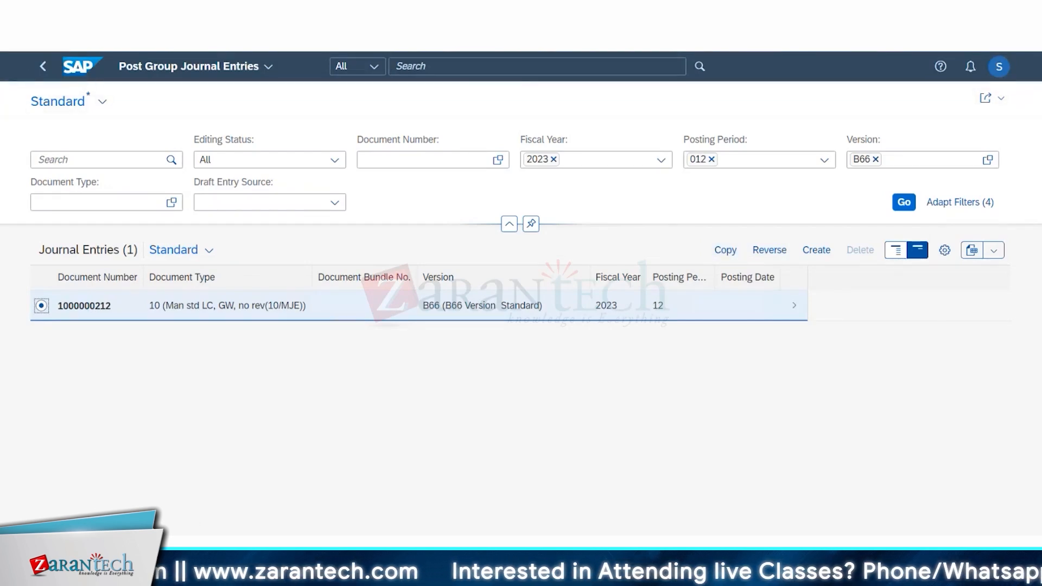
Step: Switch to the Data Monitor, open the Man.Std.10 task for unit BB66 and review the document types selectable for its journal entry
mouse_move(216, 574)
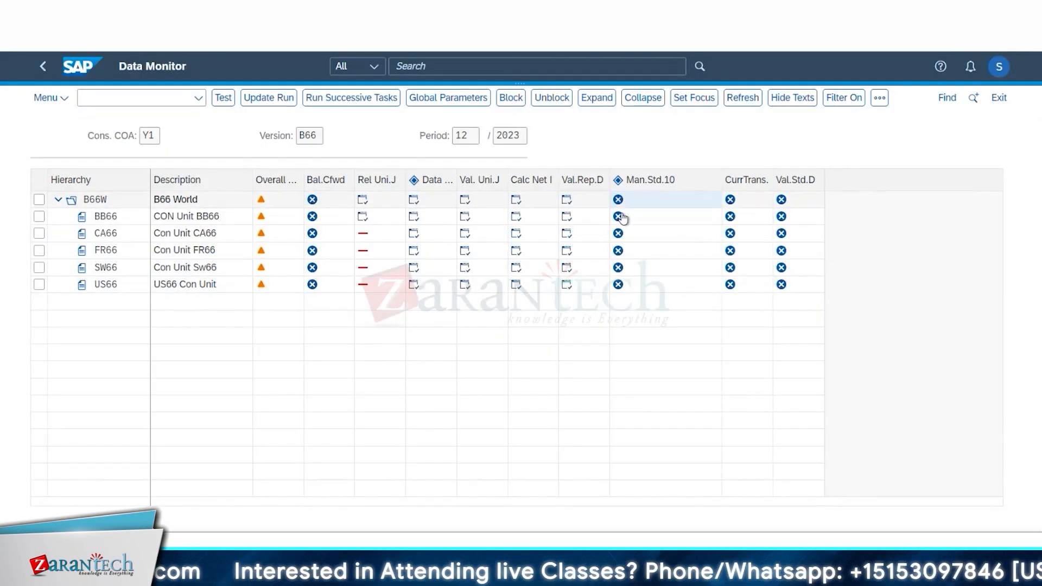
left_click(618, 217)
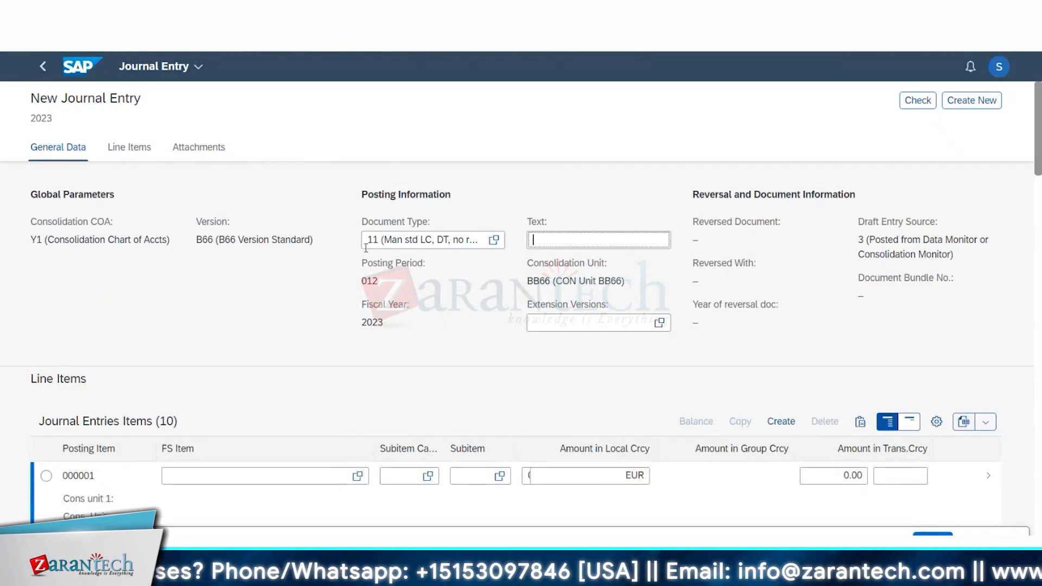
left_click_drag(367, 239, 668, 326)
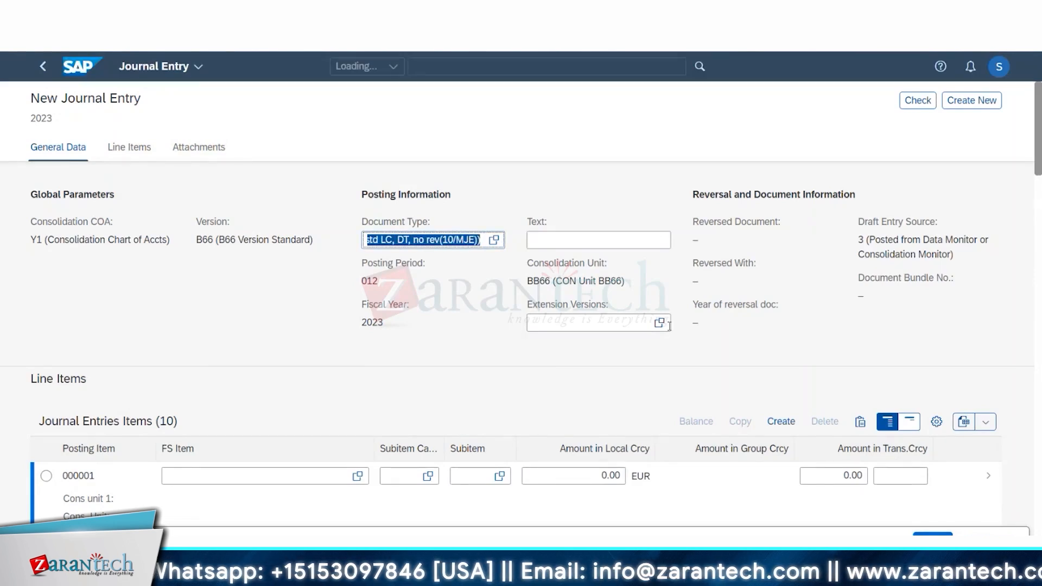
left_click(494, 240)
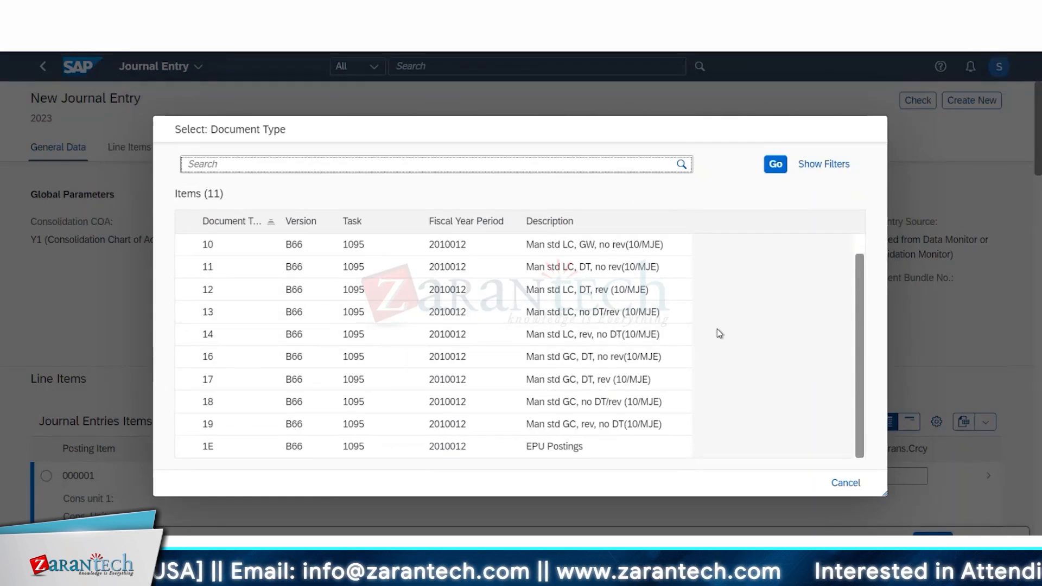
scroll(717, 329, "down", 1)
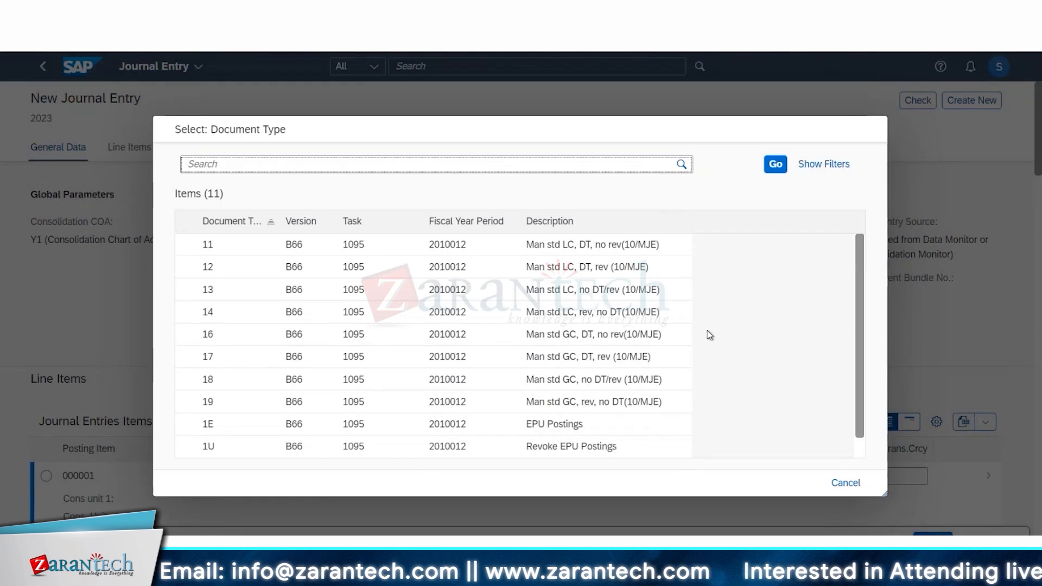
scroll(708, 326, "up", 1)
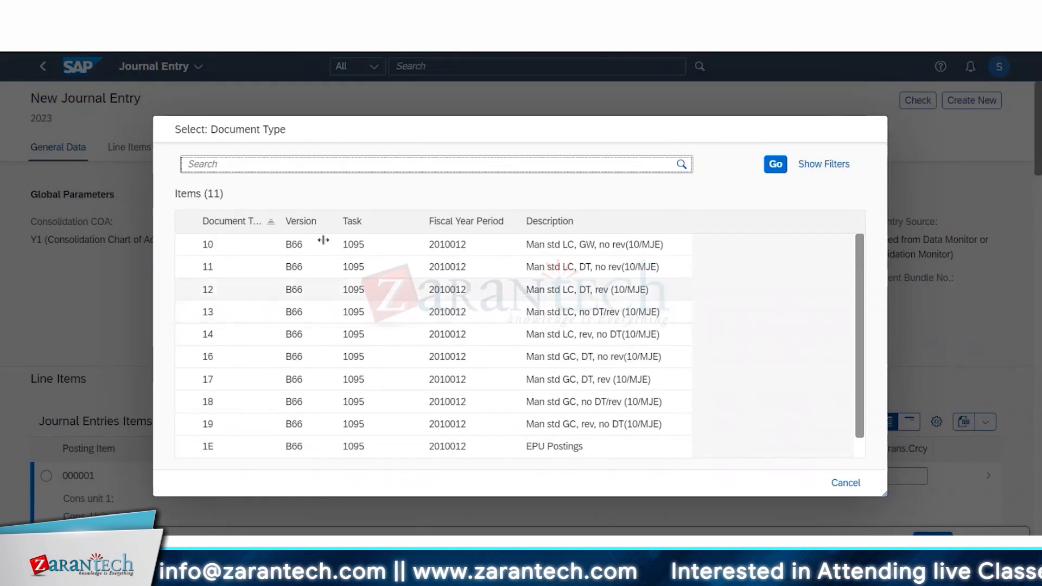
left_click(848, 483)
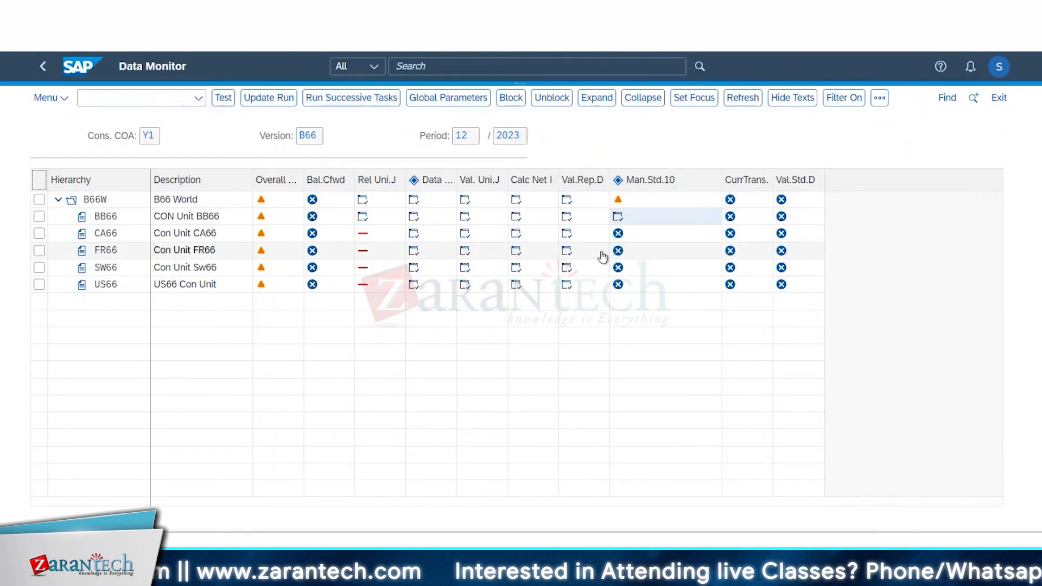
Step: Leave the new journal entry opened from the Data Monitor and discard its draft
left_click(38, 66)
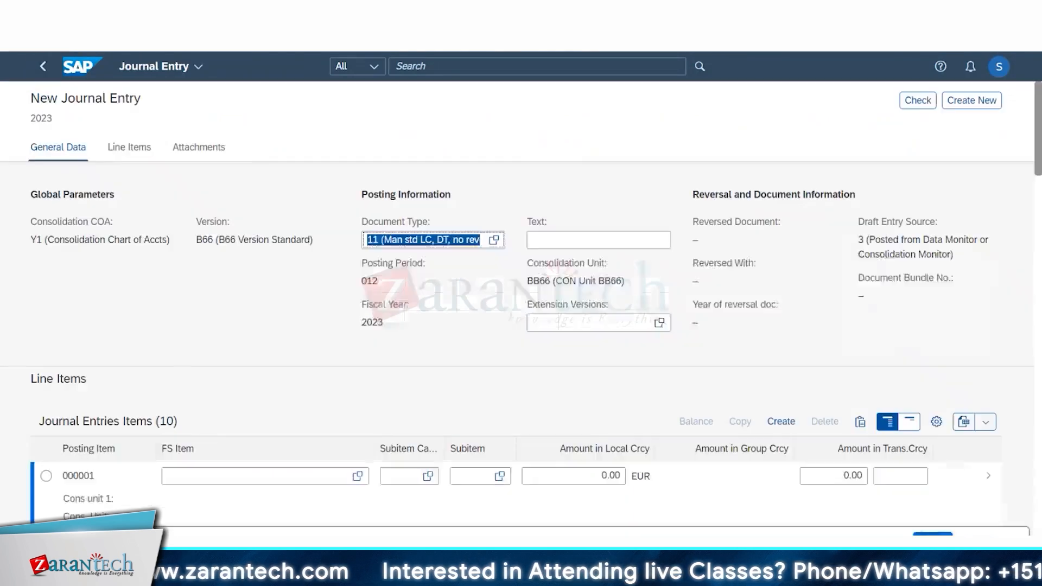
left_click(41, 65)
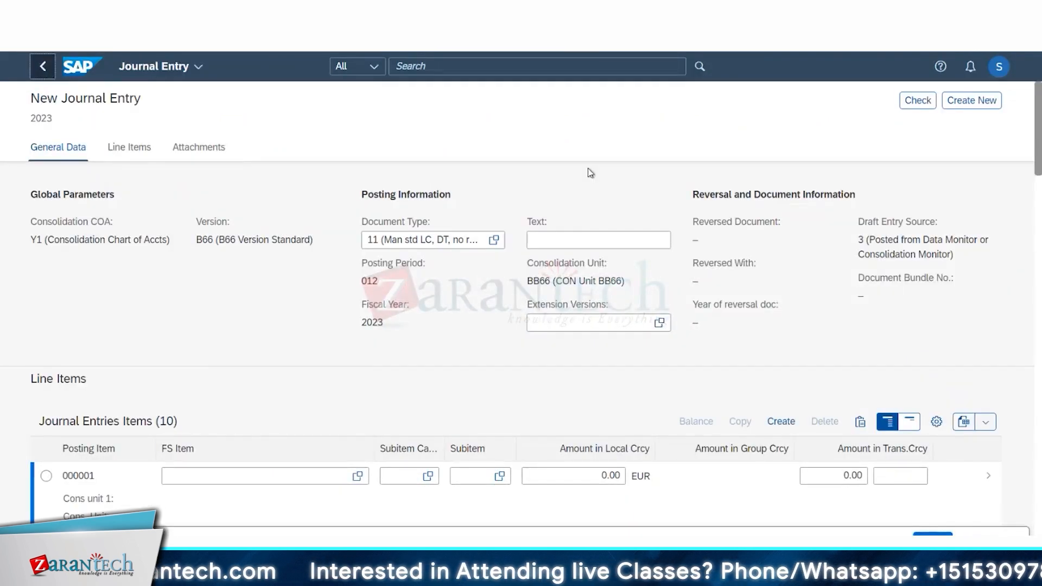
key("Return")
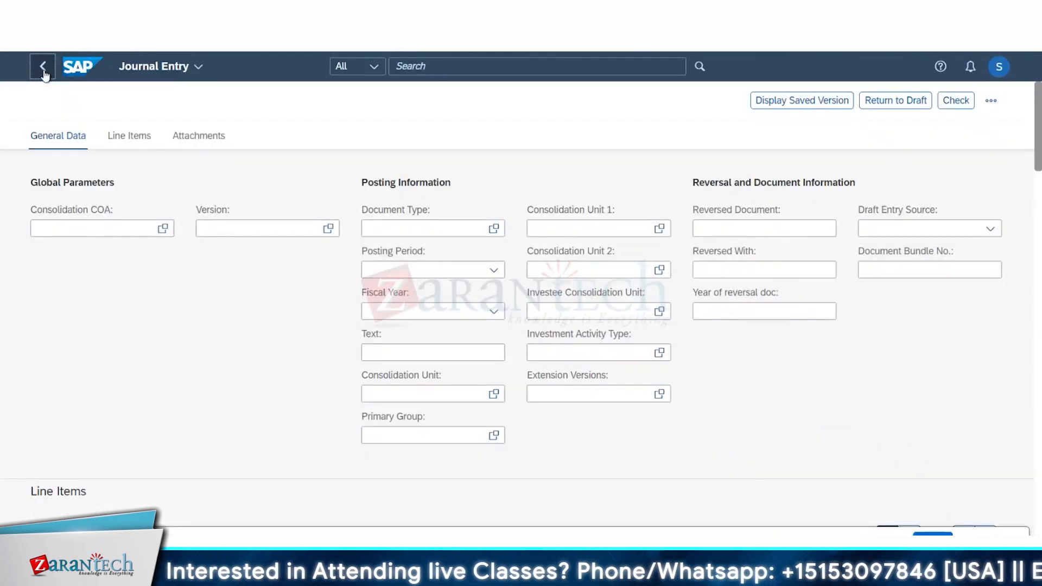
left_click(43, 68)
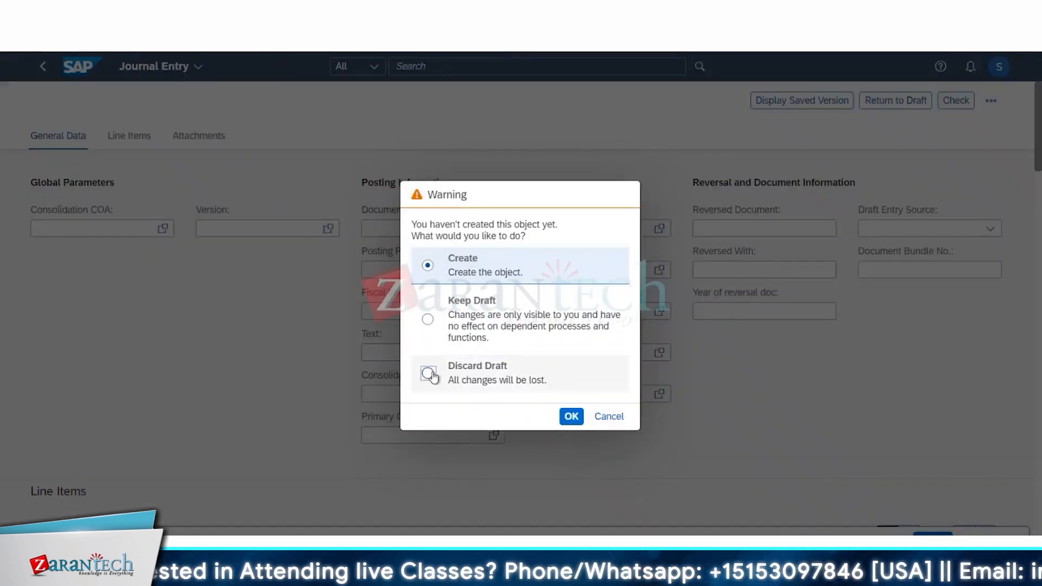
left_click(429, 373)
left_click(571, 417)
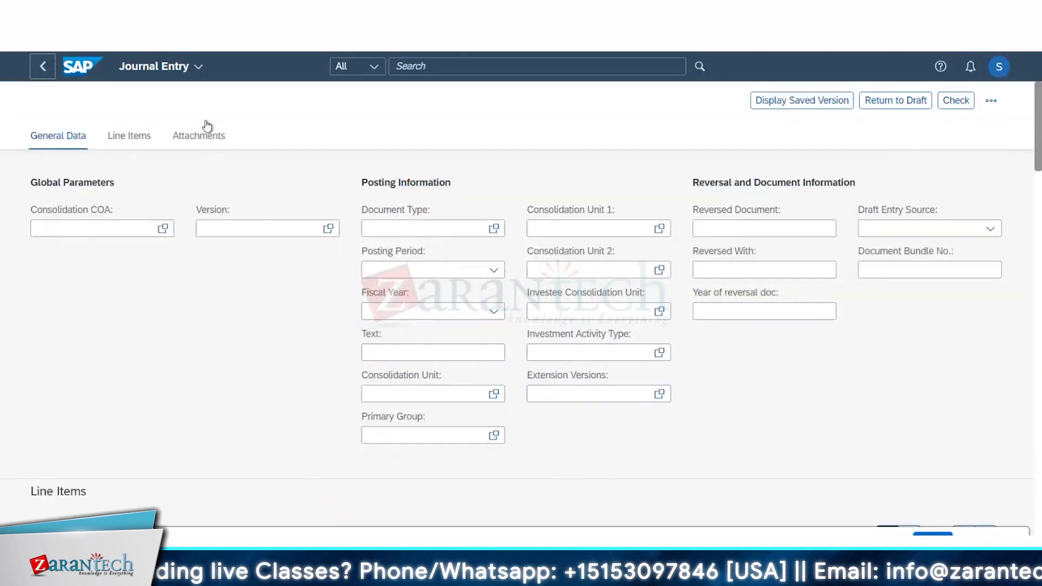
Step: Return to the home page and open the Import Group Journal Entries app from the Consolidation Process group
left_click(191, 68)
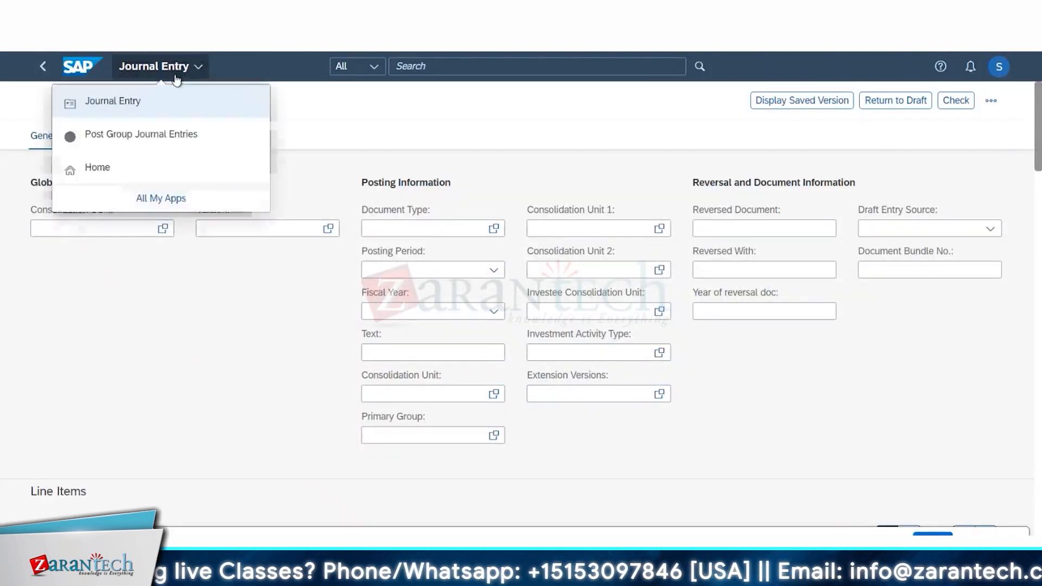
left_click(106, 173)
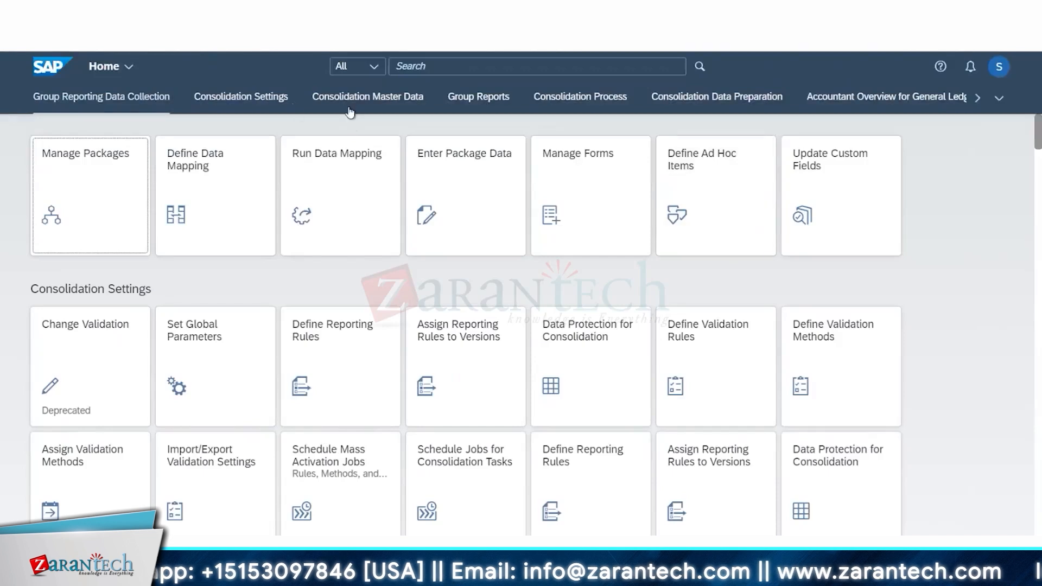
left_click(351, 104)
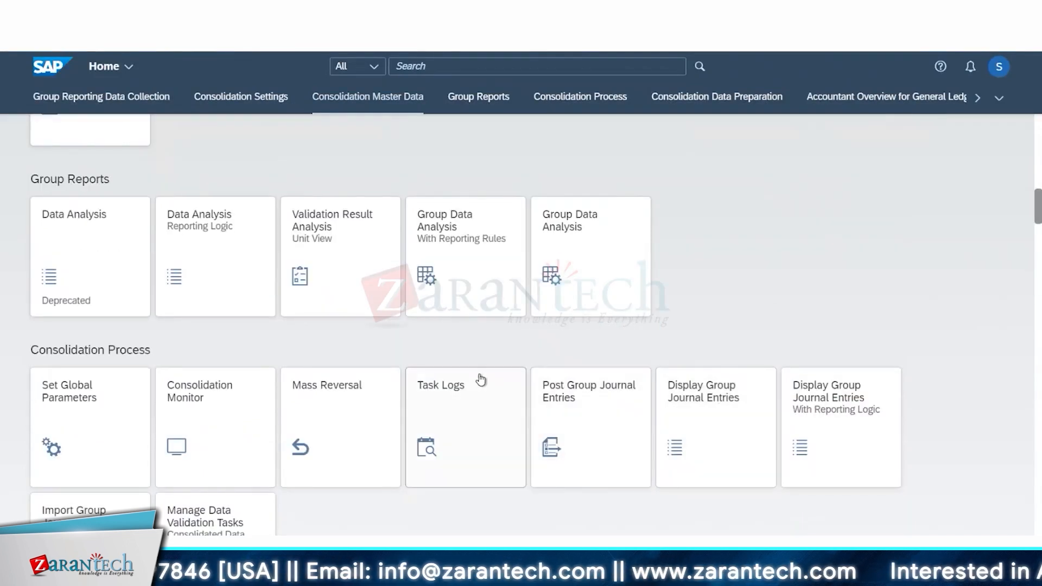
scroll(481, 379, "down", 1)
left_click(123, 460)
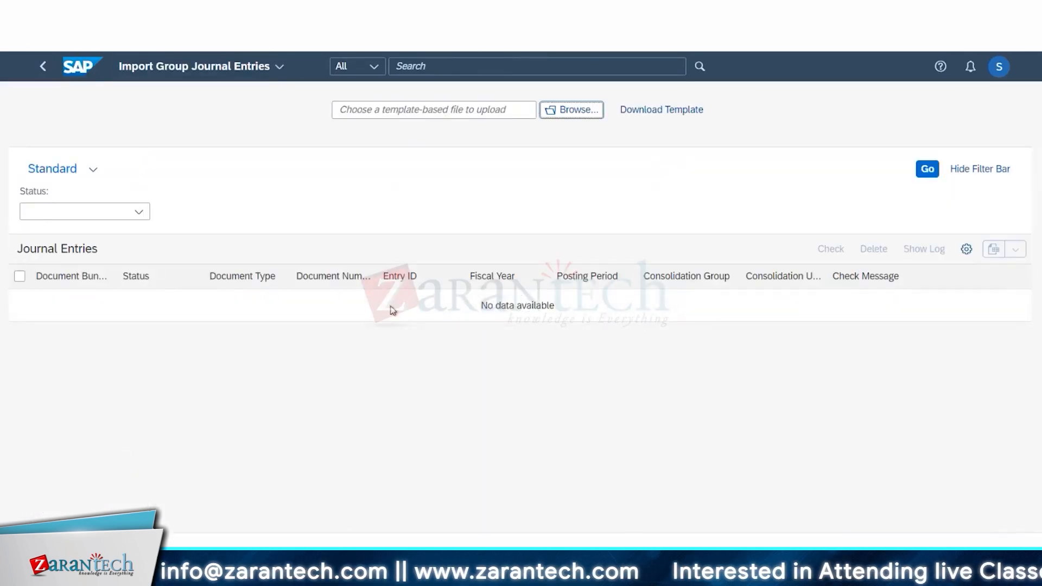
Step: Download the 01 Manual Correction template, open it in Excel and dismiss the Office privacy notice
left_click(668, 110)
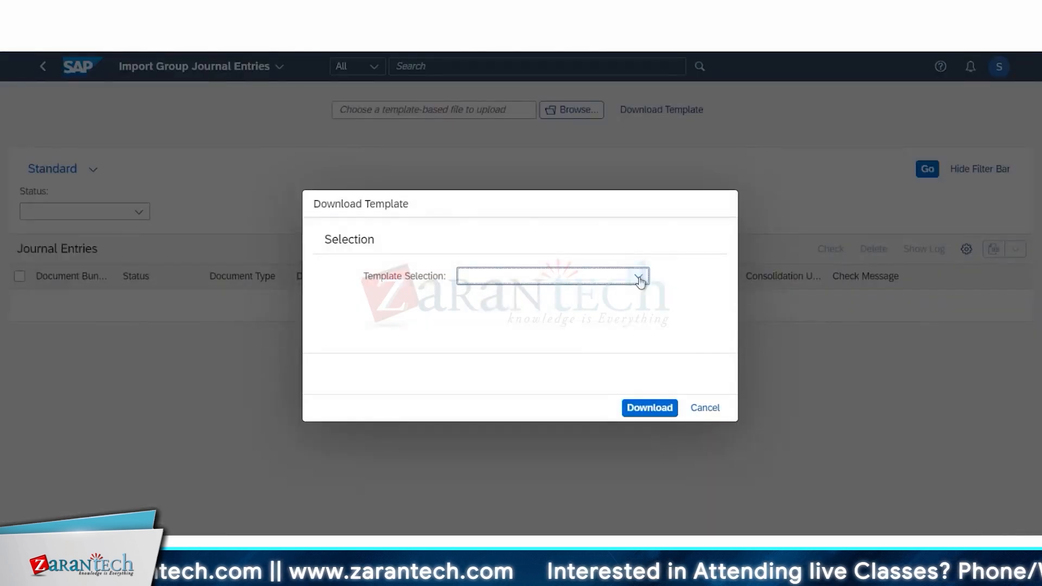
left_click(638, 278)
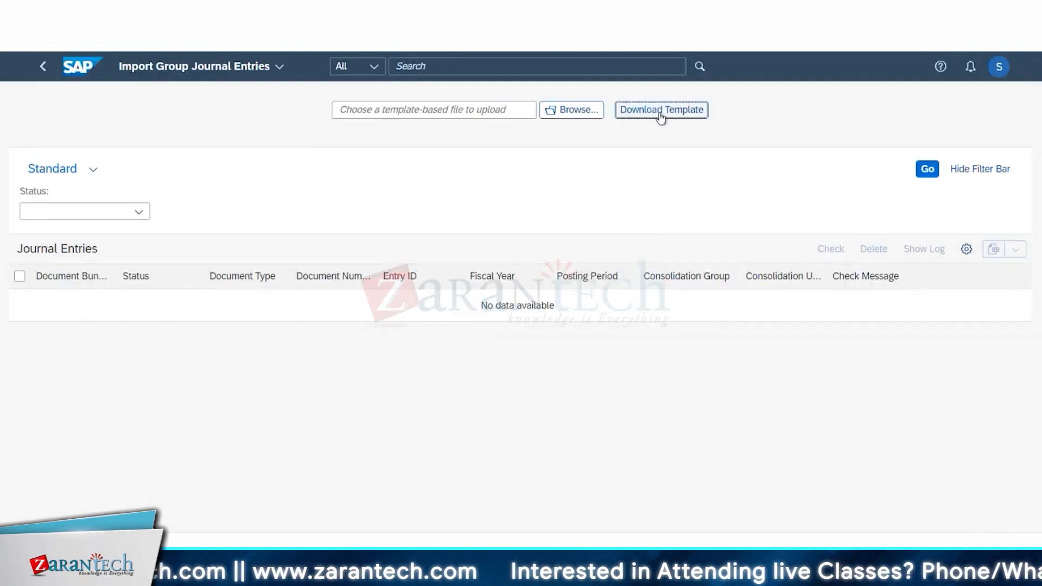
left_click(661, 111)
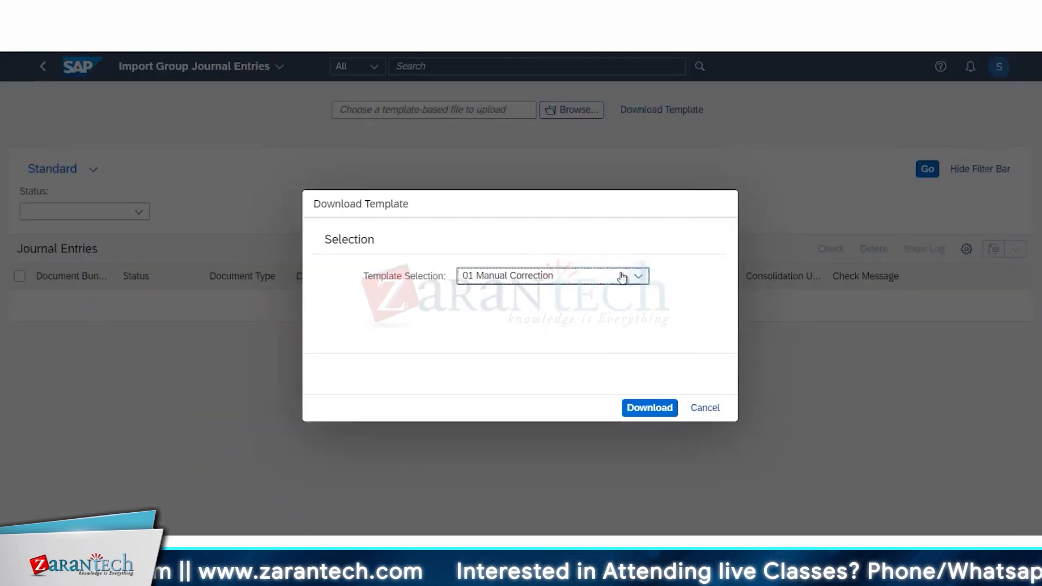
left_click(622, 277)
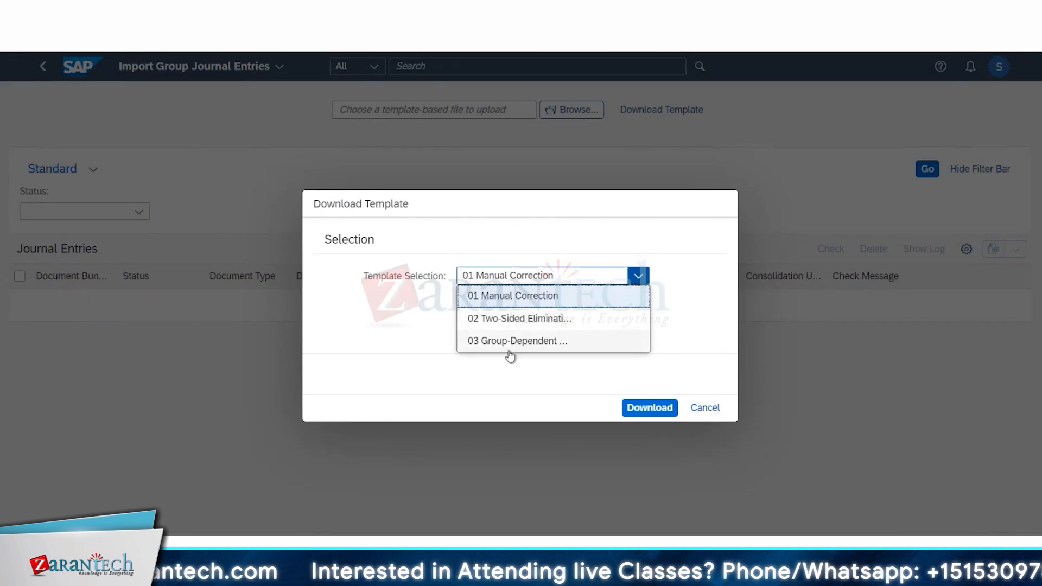
left_click(513, 297)
left_click(665, 410)
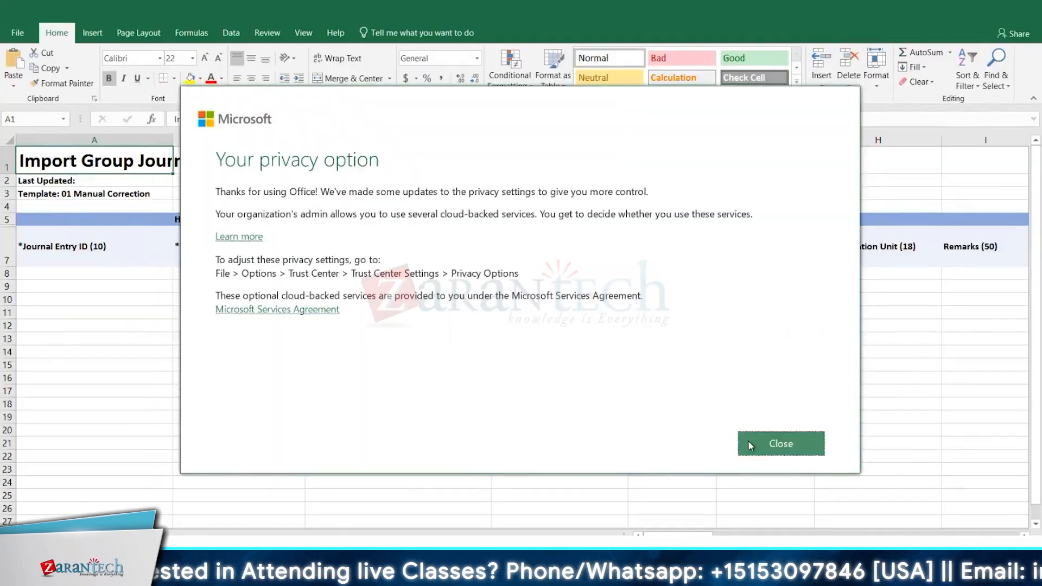
left_click(749, 441)
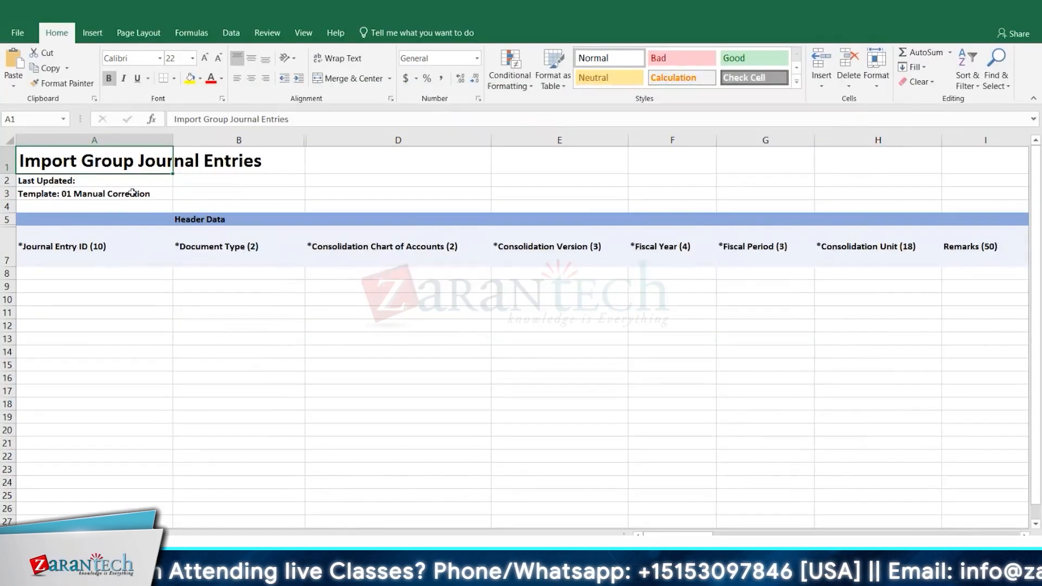
Step: Examine the template's header data columns and the document type choices in cell B8, and close the workbook without saving
left_click(244, 278)
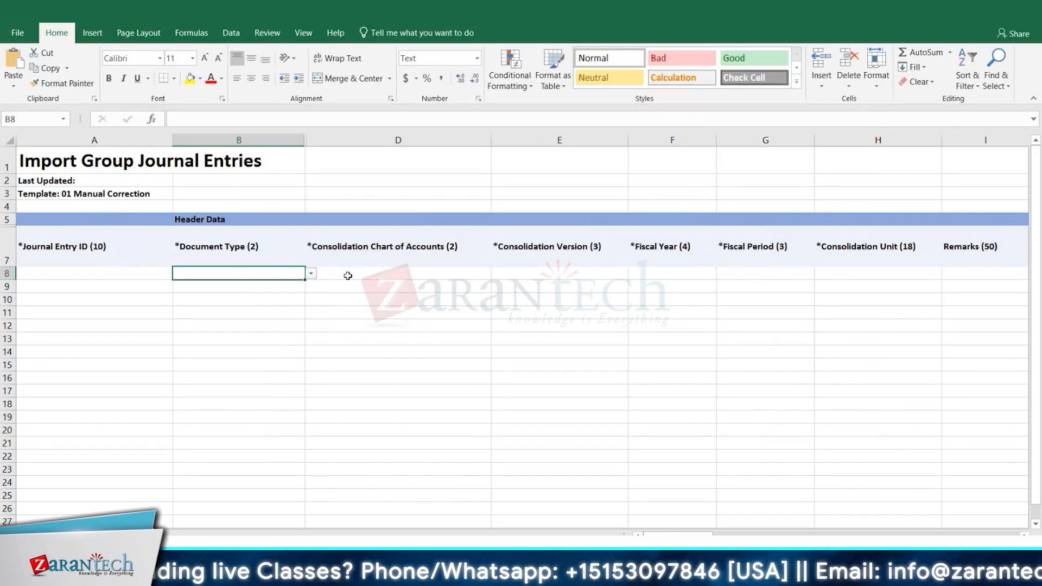
left_click(312, 275)
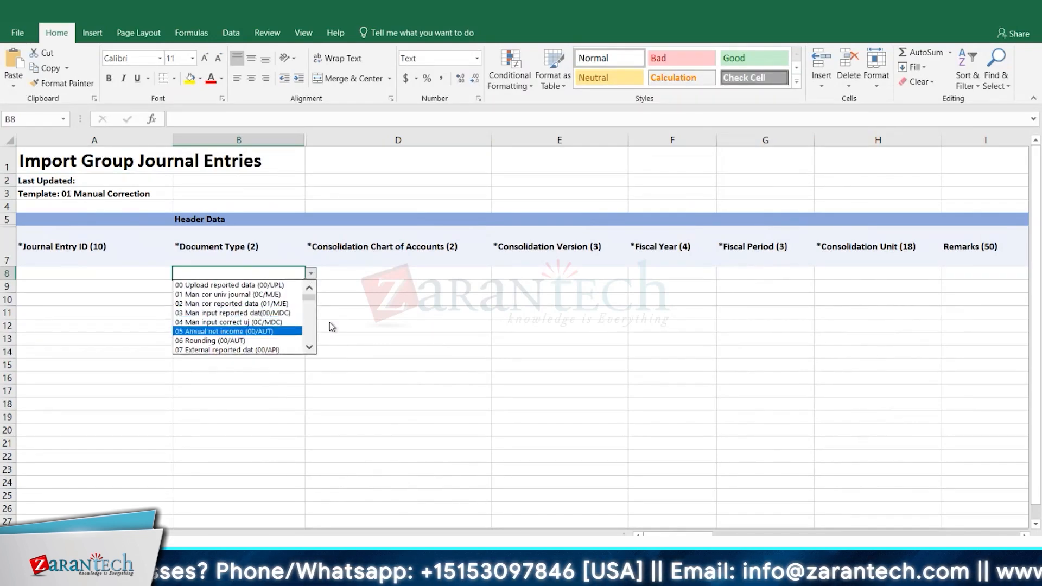
left_click(137, 271)
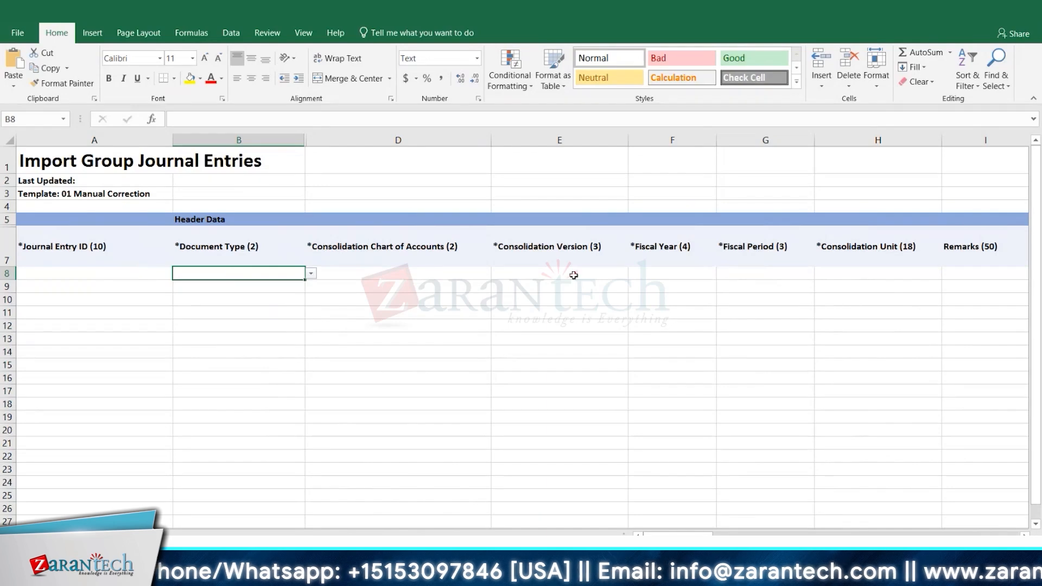
scroll(432, 293, "down", 3)
scroll(435, 300, "up", 3)
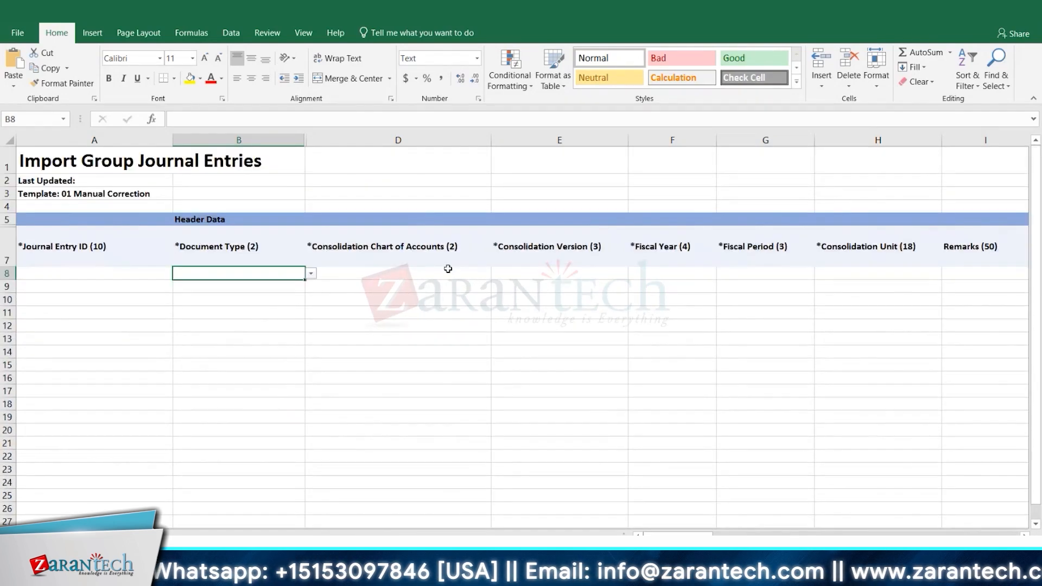
left_click(1027, 11)
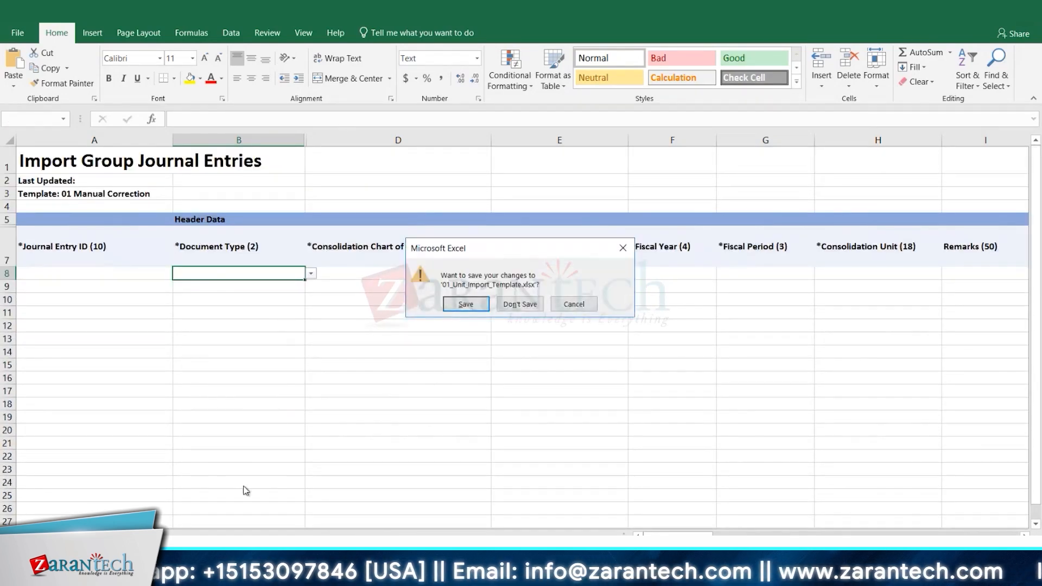
left_click(519, 304)
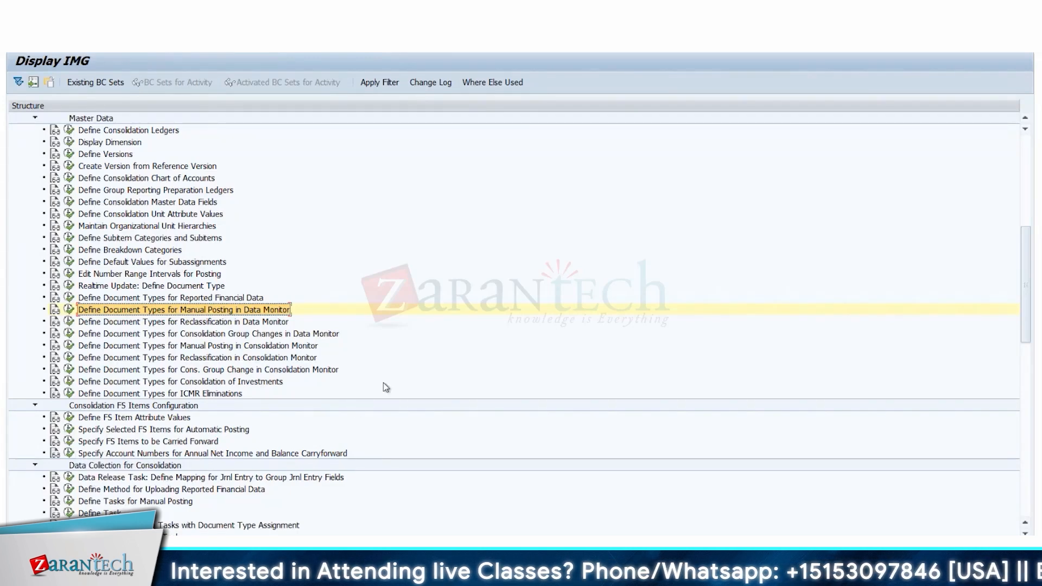
Step: Switch to the SAP IMG and examine the document type 0F settings under Realtime Update: Define Document Type
scroll(160, 326, "down", 2)
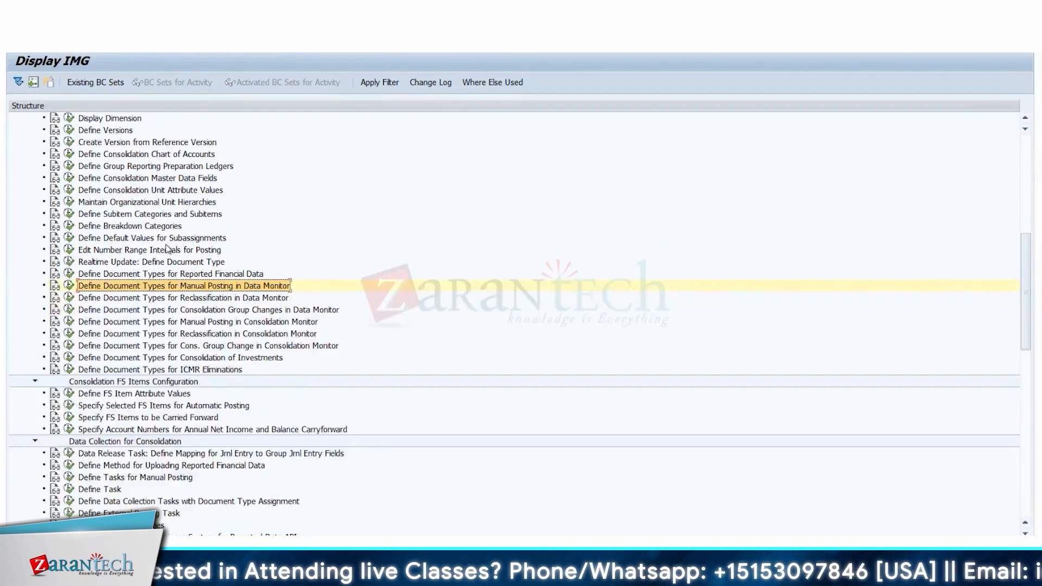
left_click(71, 261)
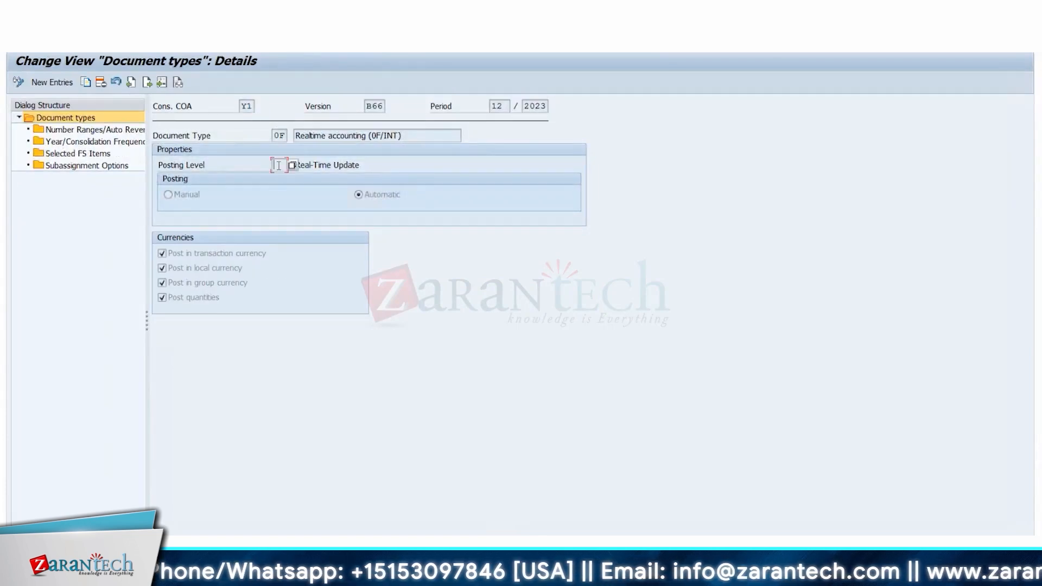
key("F3")
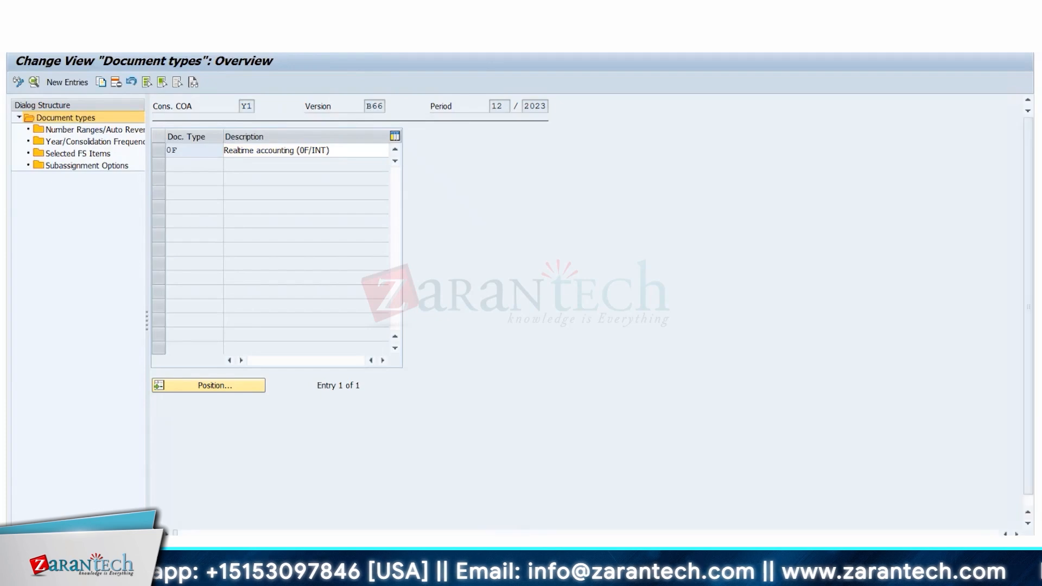
key("F3")
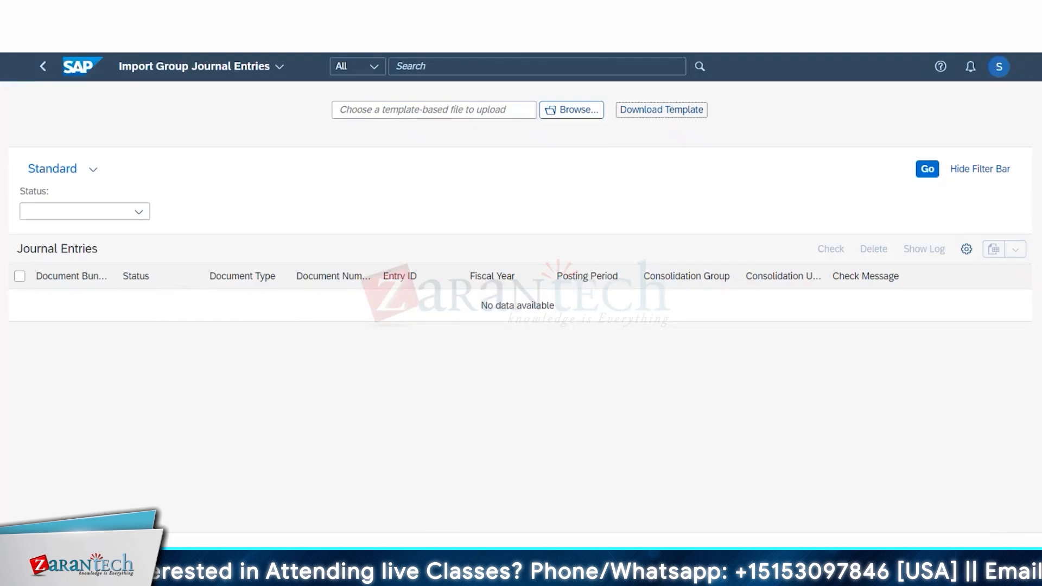
Step: Return to the home page and open Manage Substitution/Validation for Group Journal Entries from the Consolidation Settings group
left_click(35, 71)
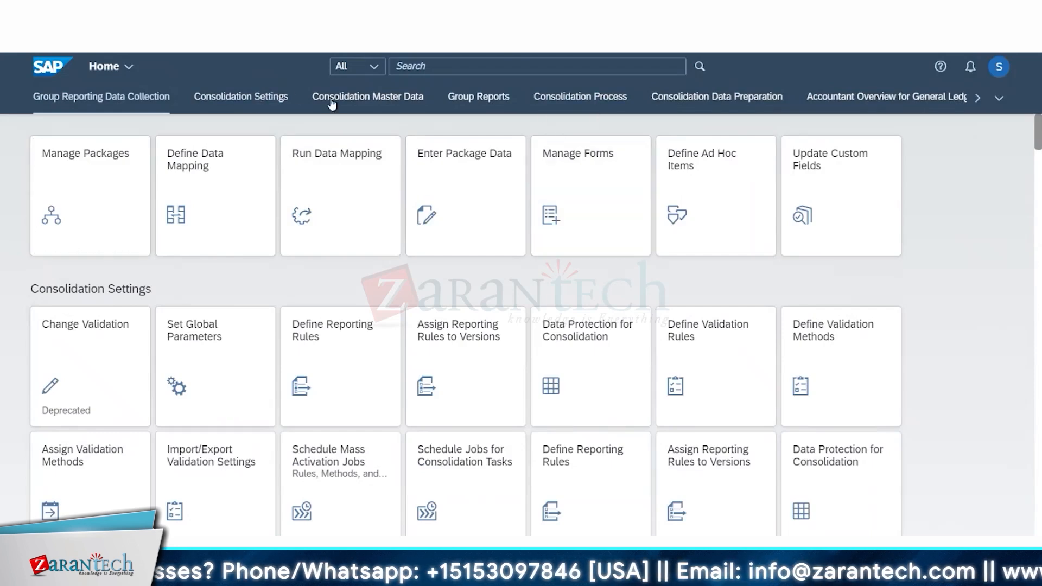
left_click(241, 96)
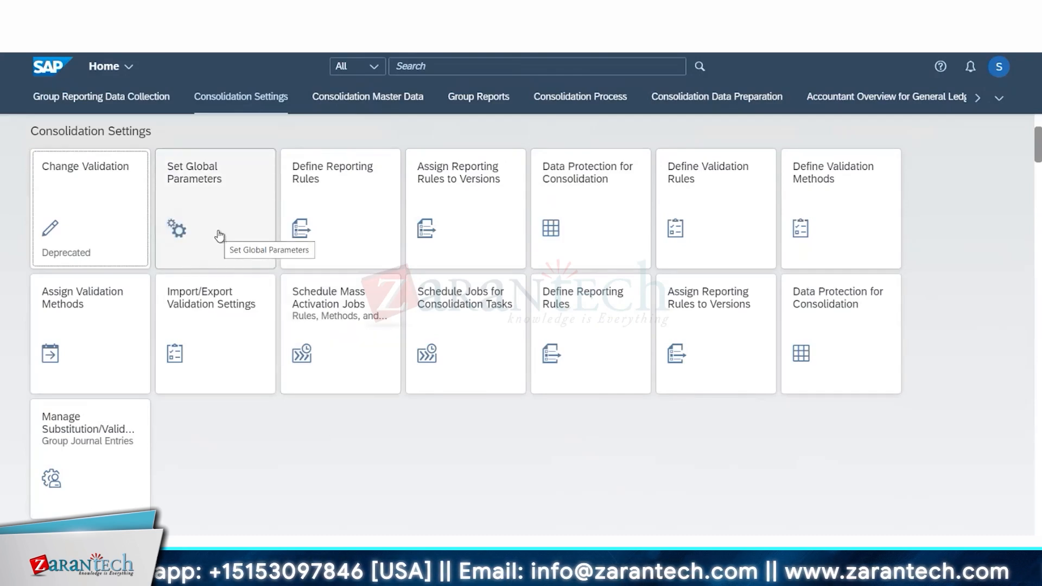
left_click(111, 446)
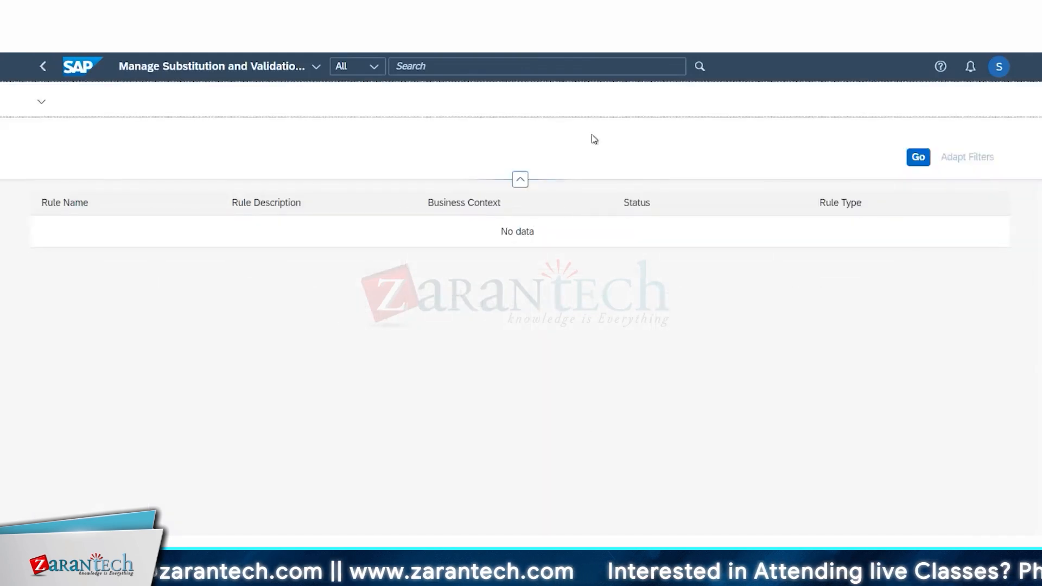
left_click(519, 180)
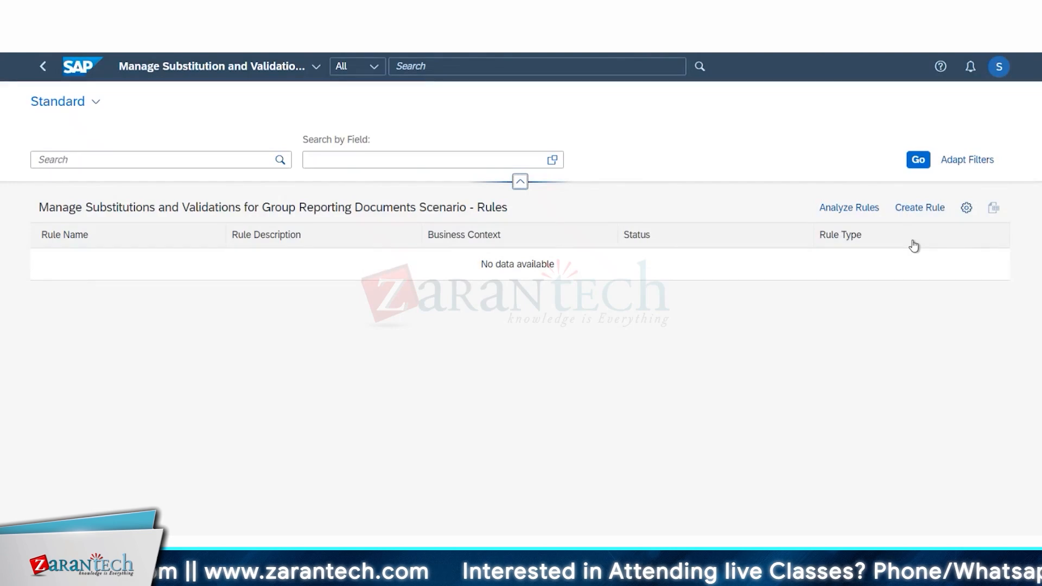
Step: Create a rule of type Validation Rule with GR Journal Entry Item as both business context and event
left_click(921, 209)
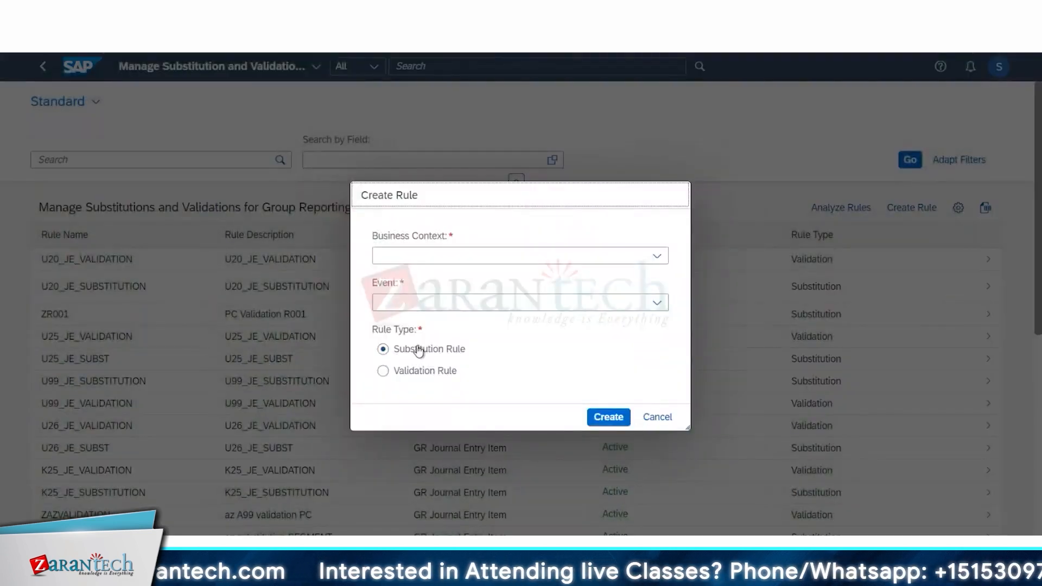
left_click(407, 372)
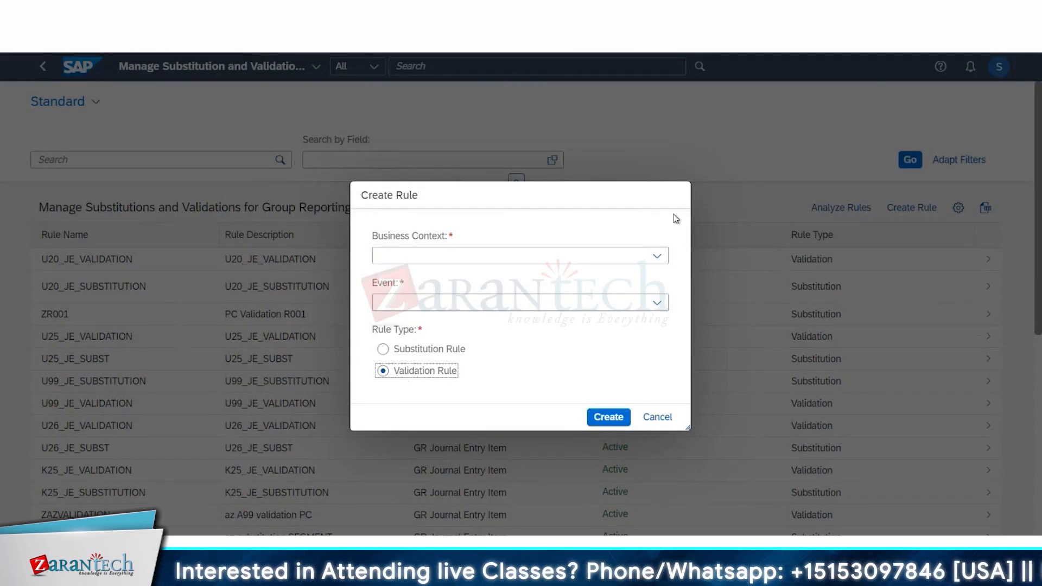
left_click(650, 260)
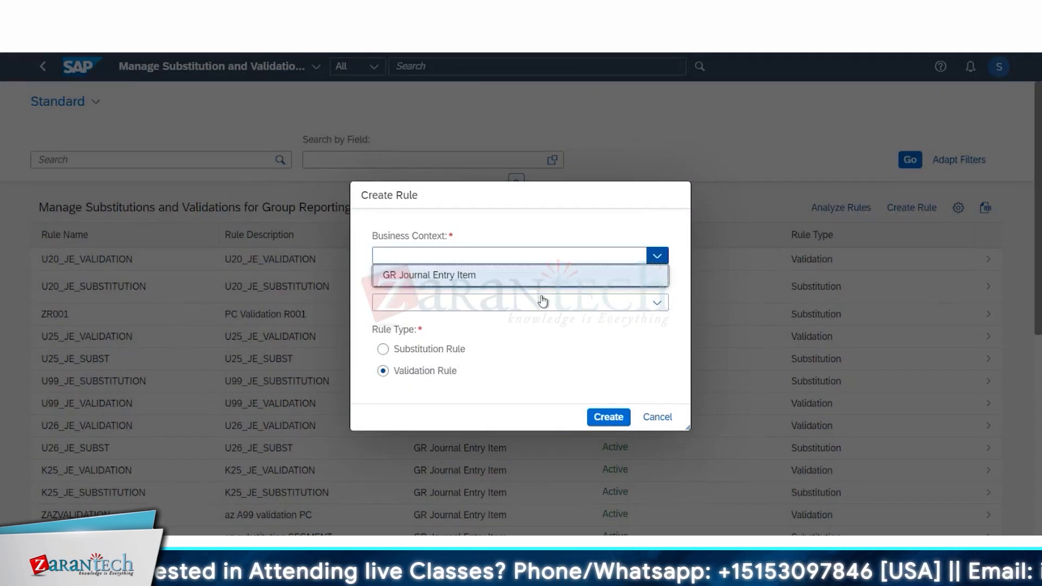
left_click(510, 280)
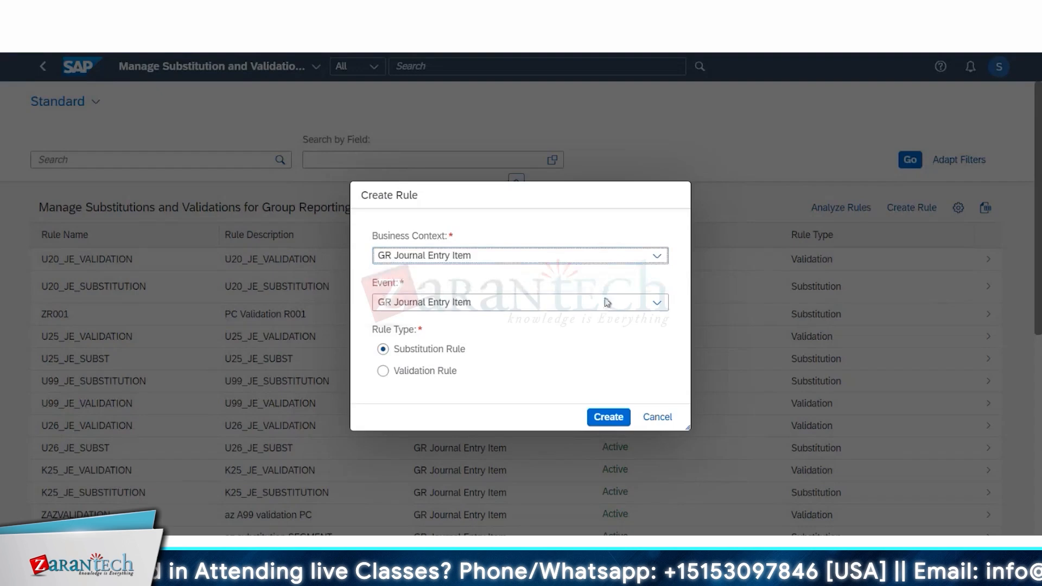
left_click(659, 308)
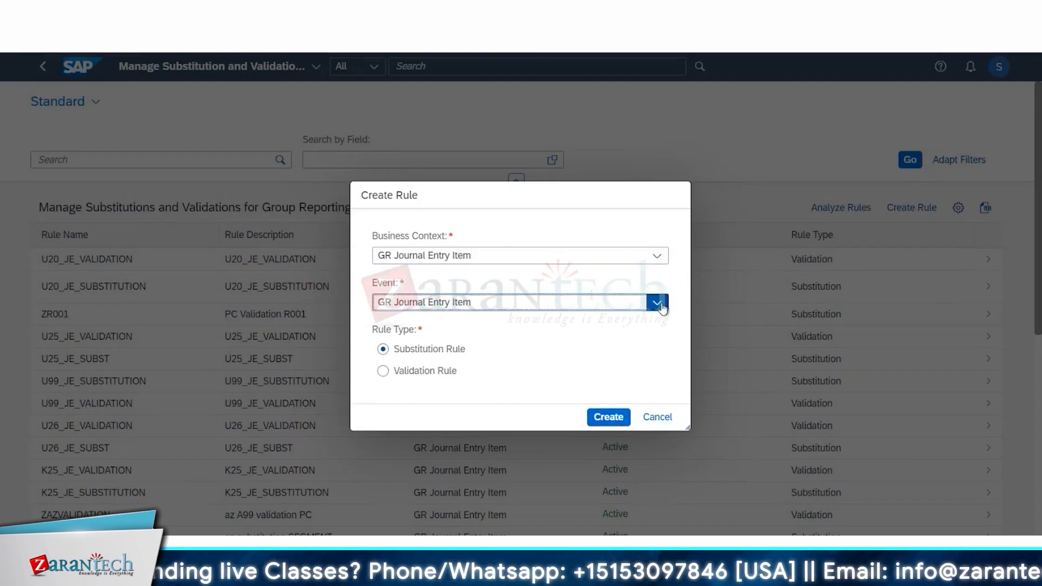
left_click(571, 324)
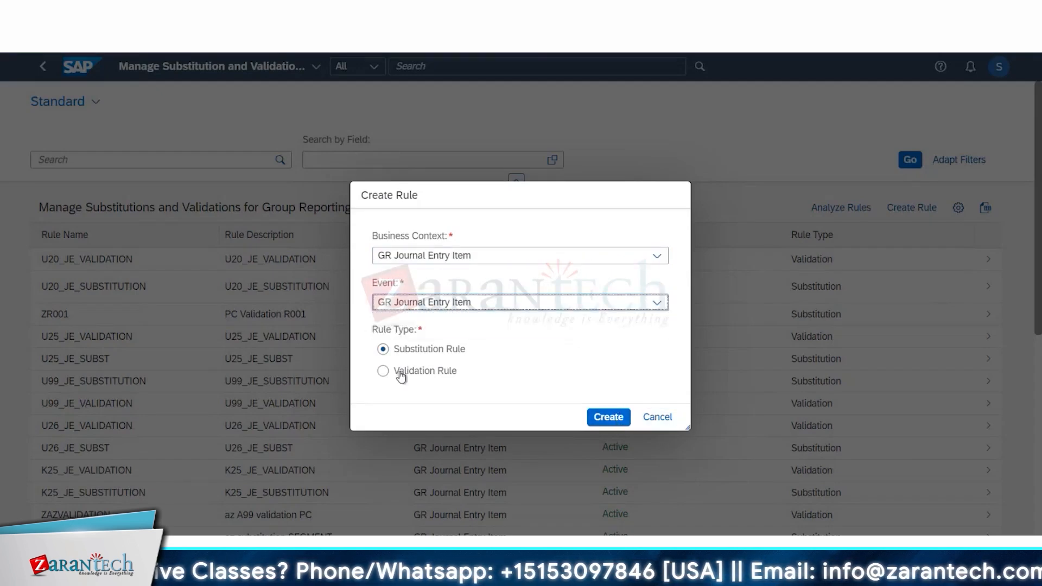
left_click(401, 372)
left_click(609, 419)
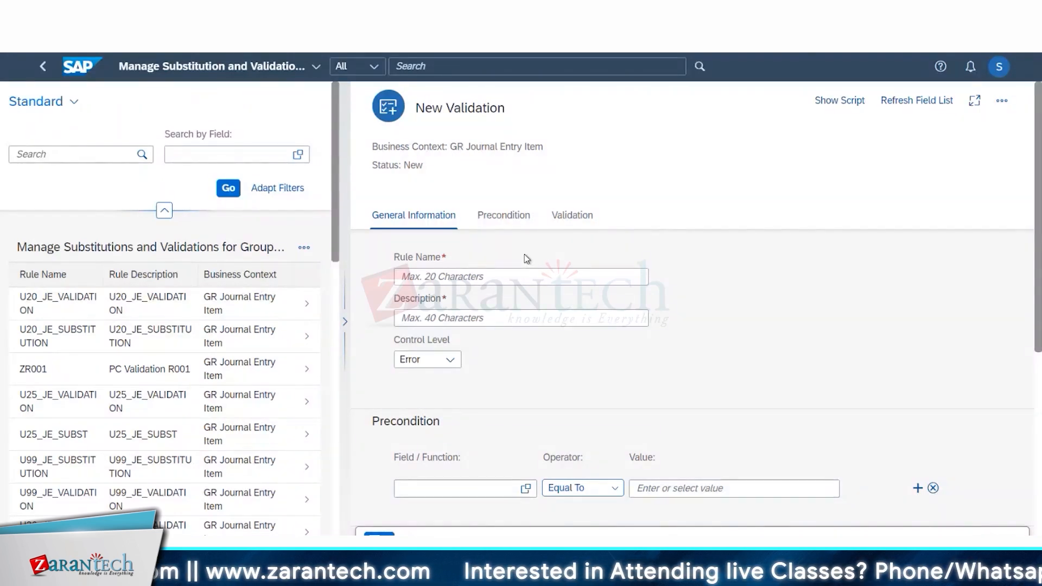
Step: Enter B66PC as both the rule name and the description of the new validation
left_click(453, 278)
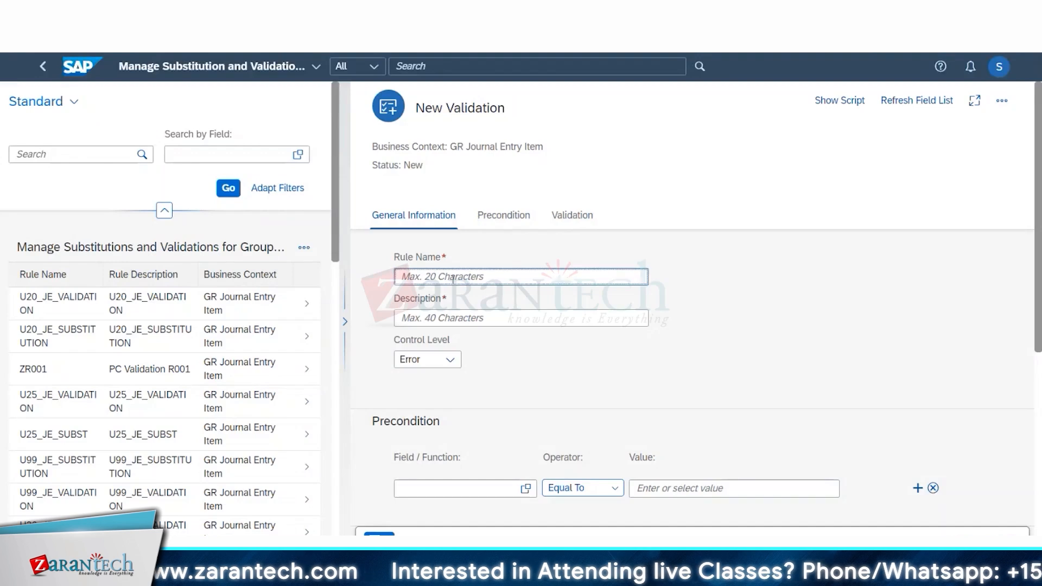
type("B66PC")
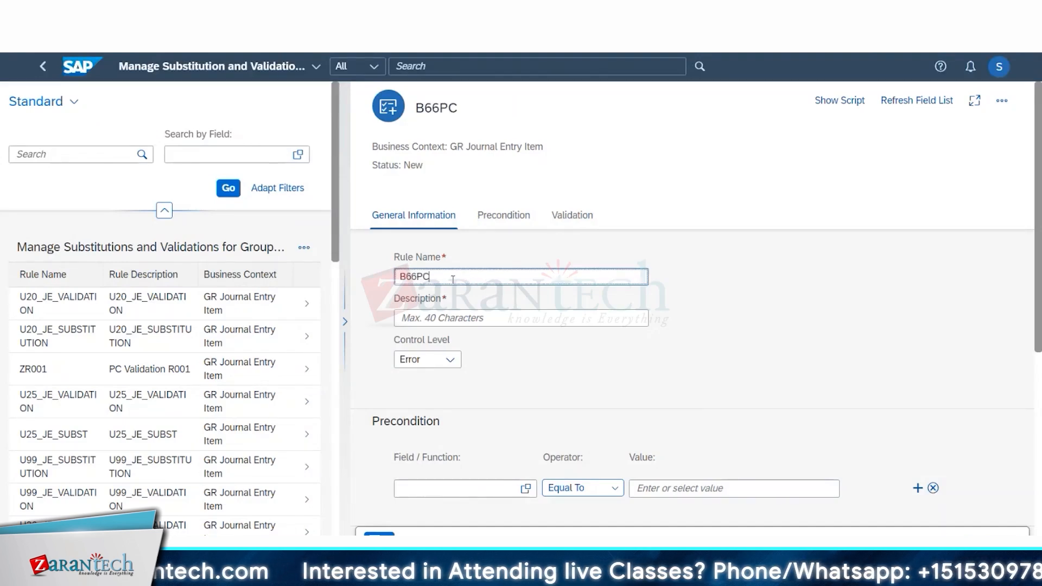
key("Tab")
type("B66PC")
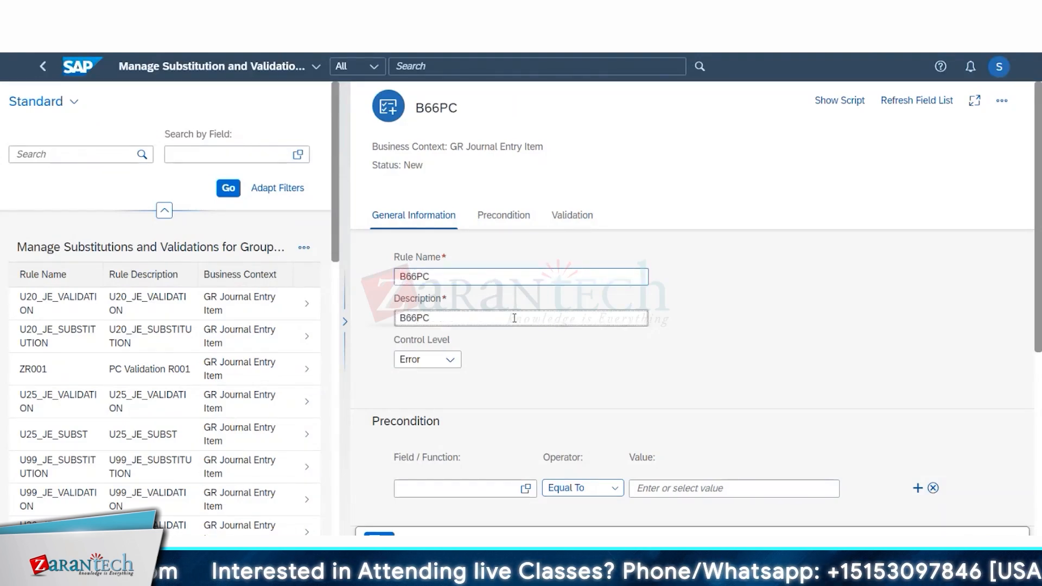
Step: Open the field selection for the rule's precondition and examine the available Group Journal Entry Item Enhanced fields and attribute groups
scroll(514, 318, "down", 2)
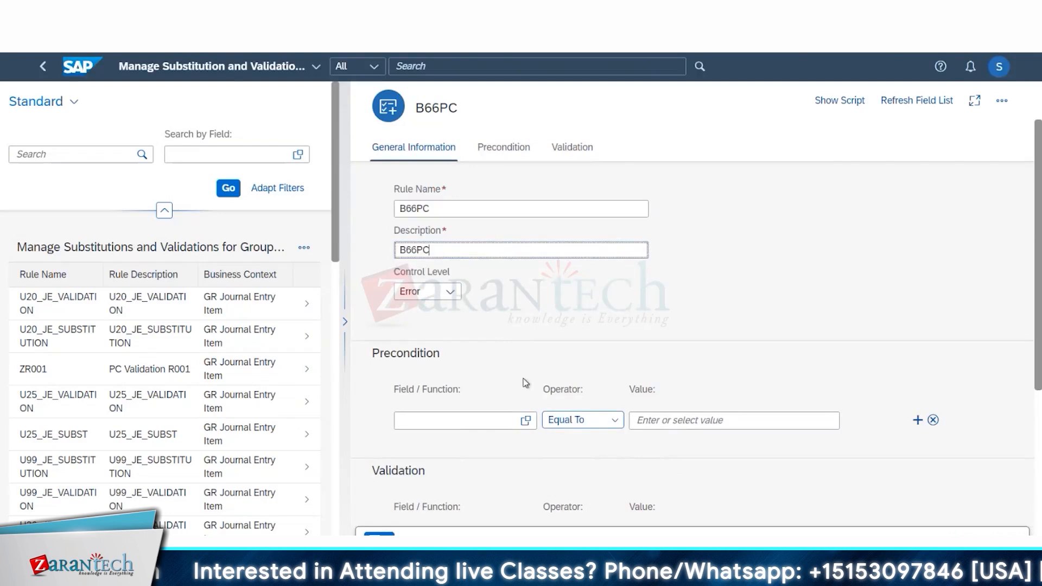
left_click(525, 422)
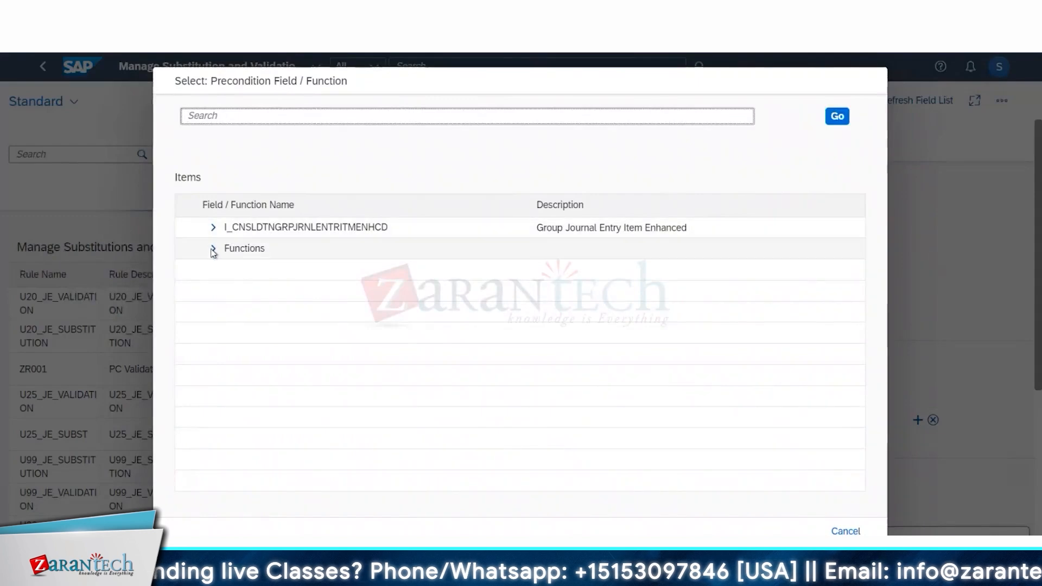
left_click(213, 251)
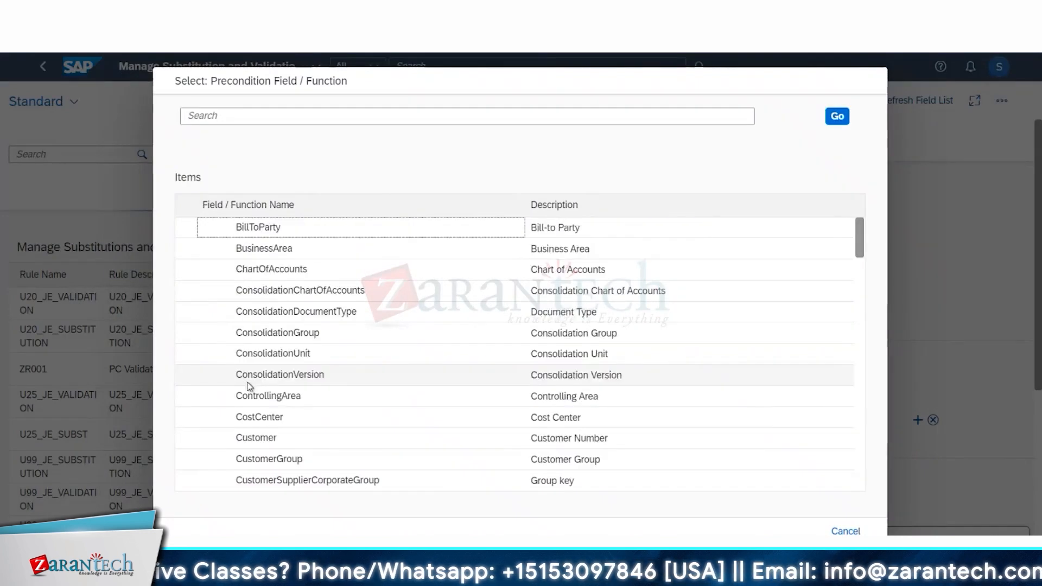
scroll(249, 387, "down", 5)
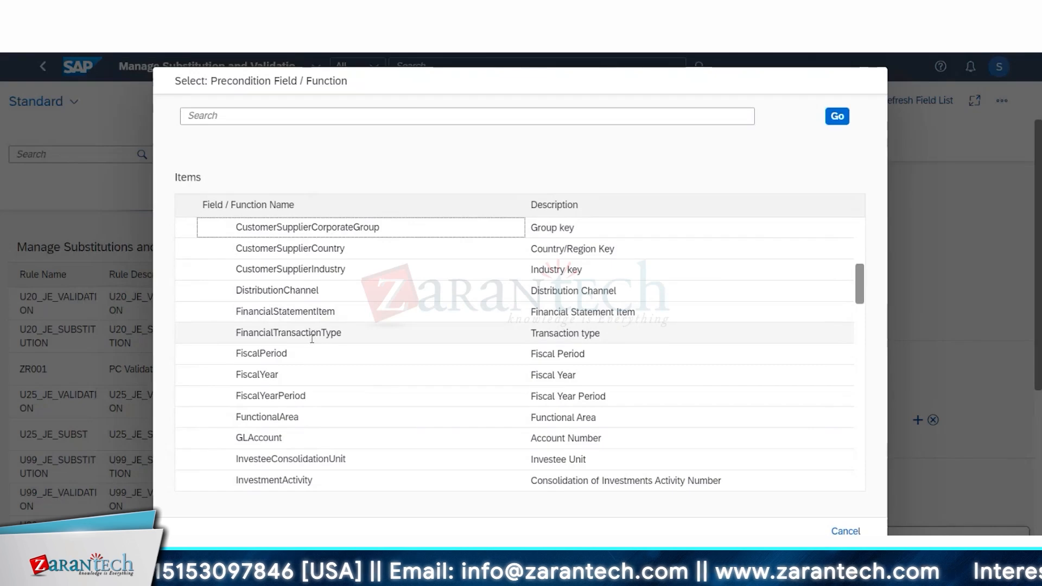
scroll(312, 338, "down", 20)
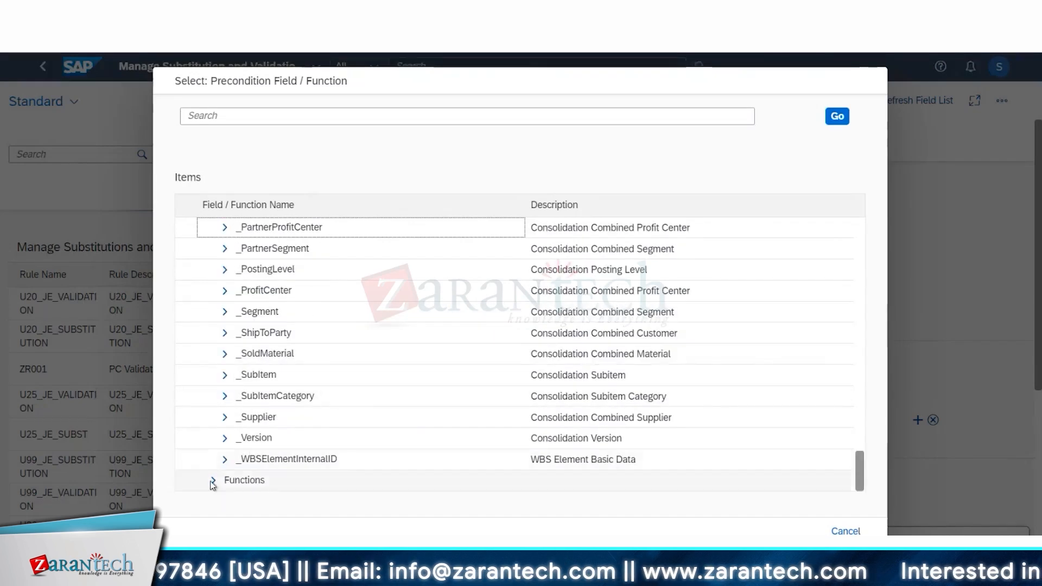
scroll(285, 387, "up", 20)
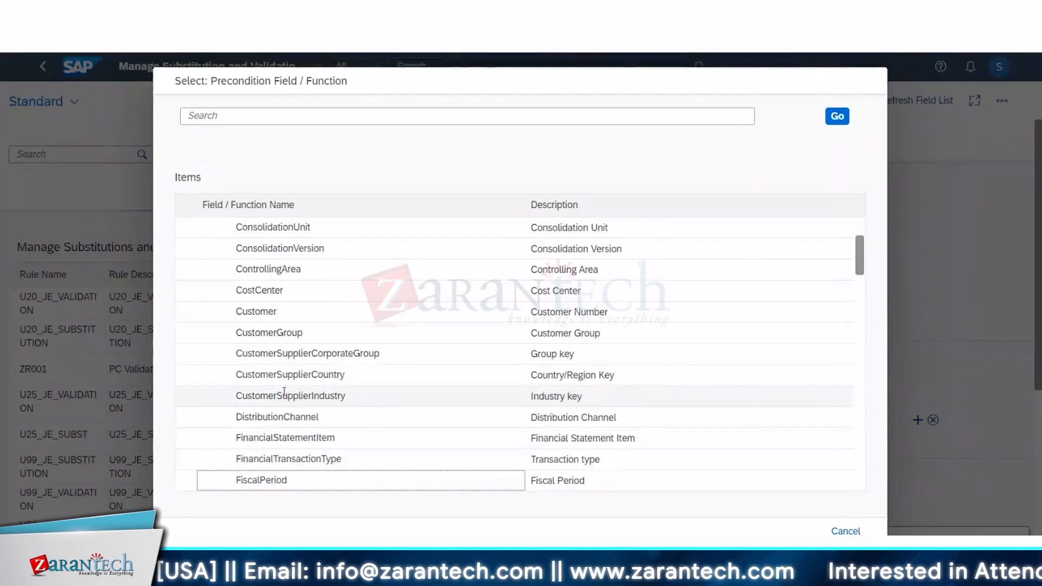
scroll(288, 387, "down", 2)
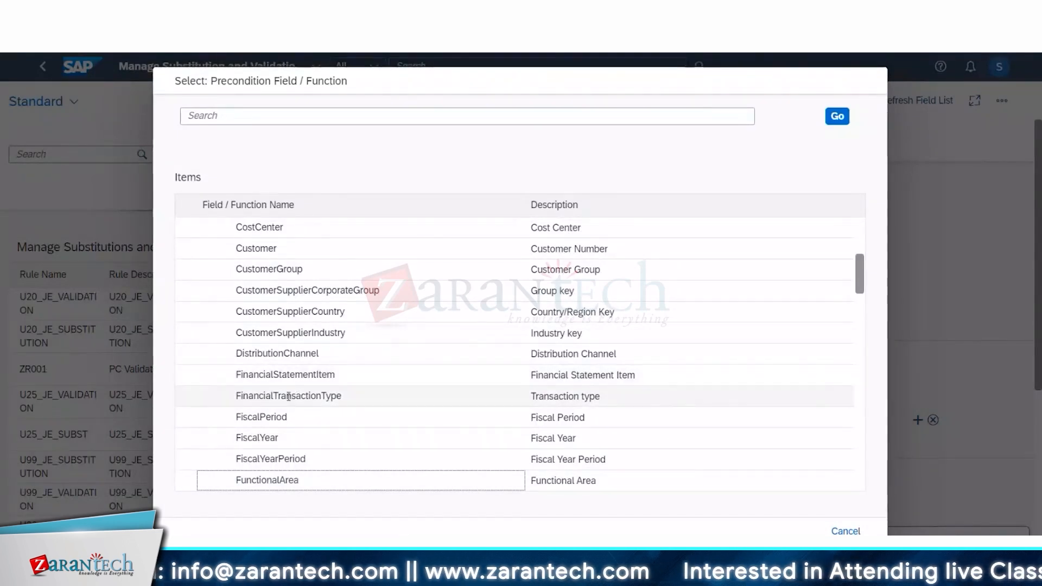
scroll(290, 391, "down", 2)
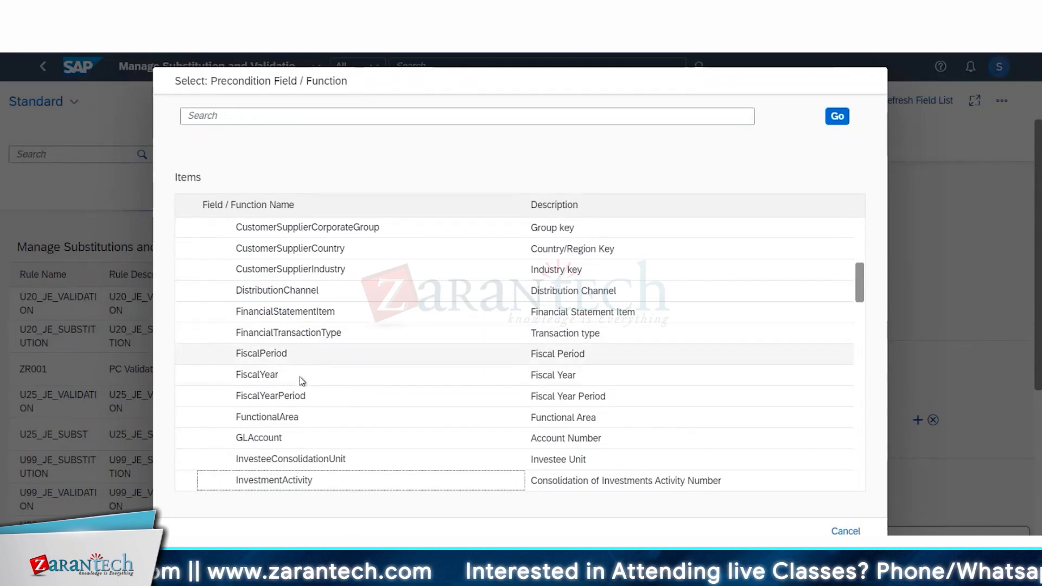
scroll(325, 347, "down", 2)
scroll(321, 351, "up", 2)
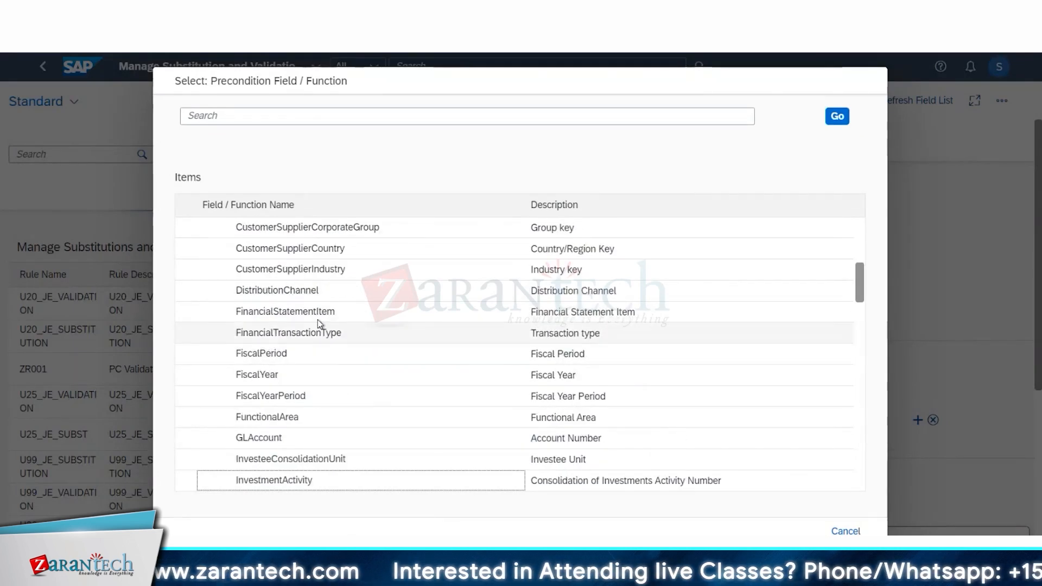
scroll(318, 325, "down", 10)
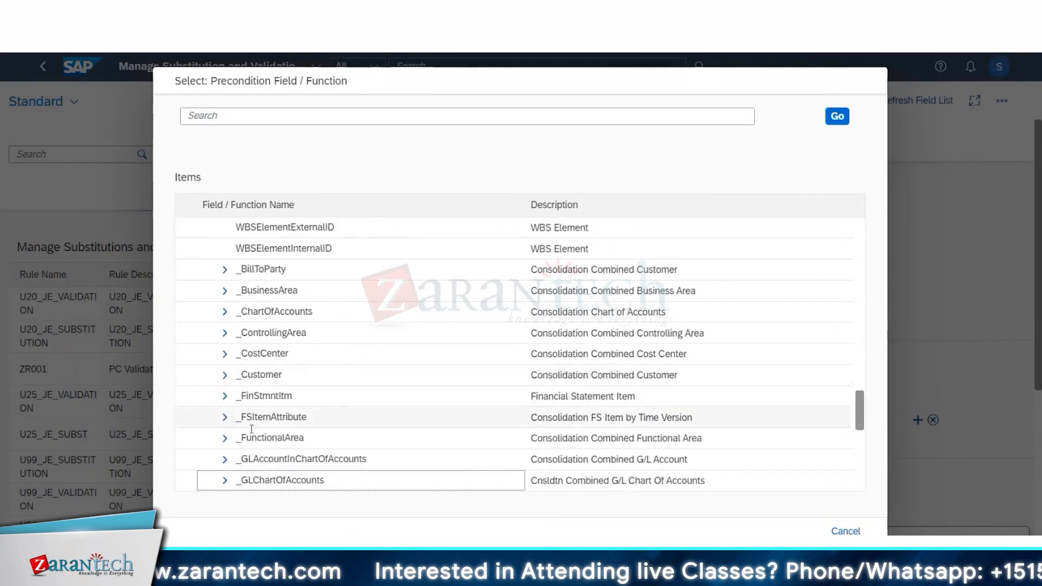
left_click(224, 419)
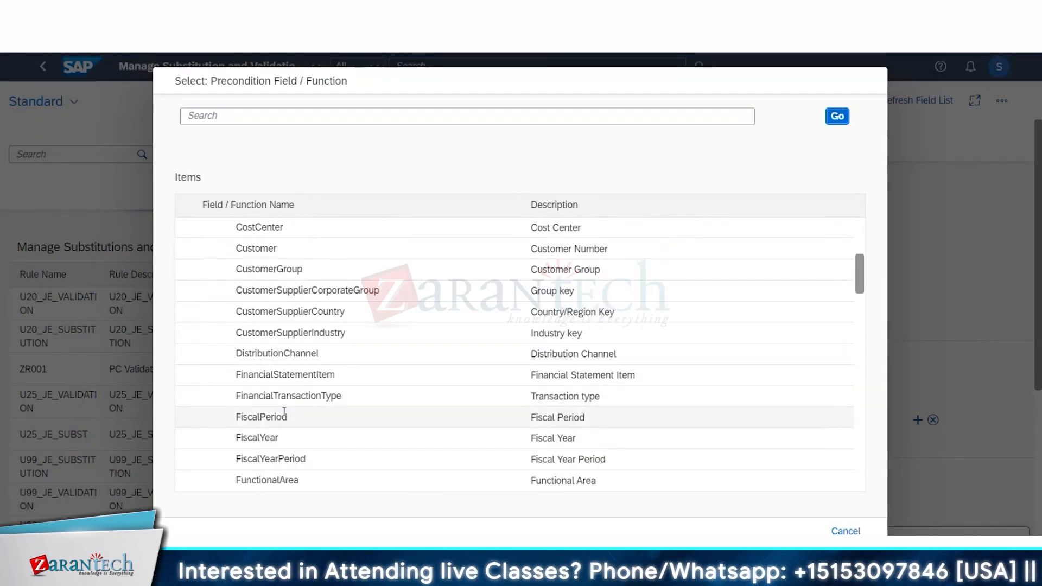
scroll(283, 418, "down", 8)
scroll(298, 425, "down", 6)
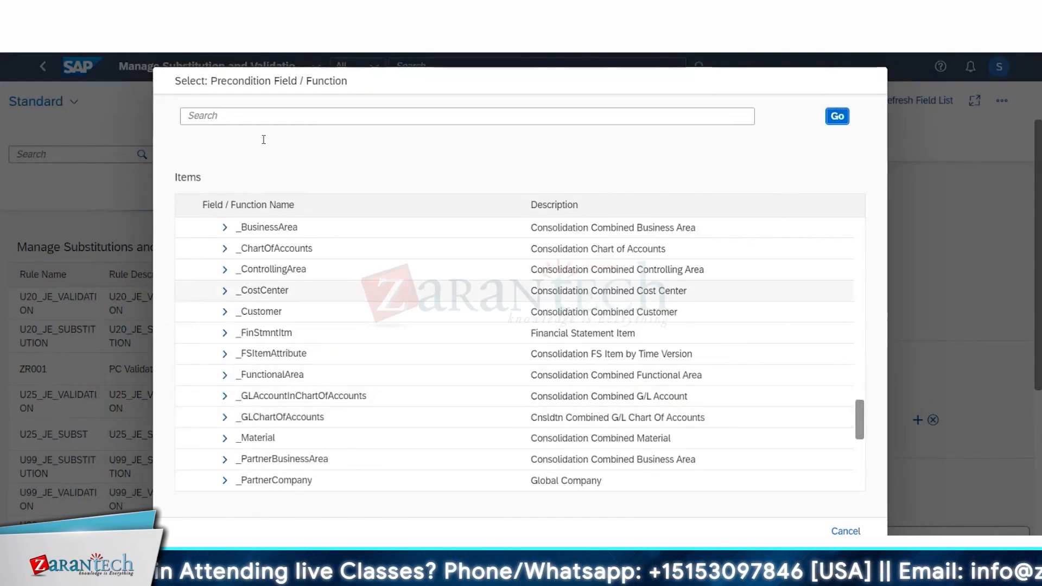
Step: Search the fields for Type, choose FinancialStatementItemType under _FinStmntItm and set the first precondition to Equal To EXP
left_click(243, 113)
type("T")
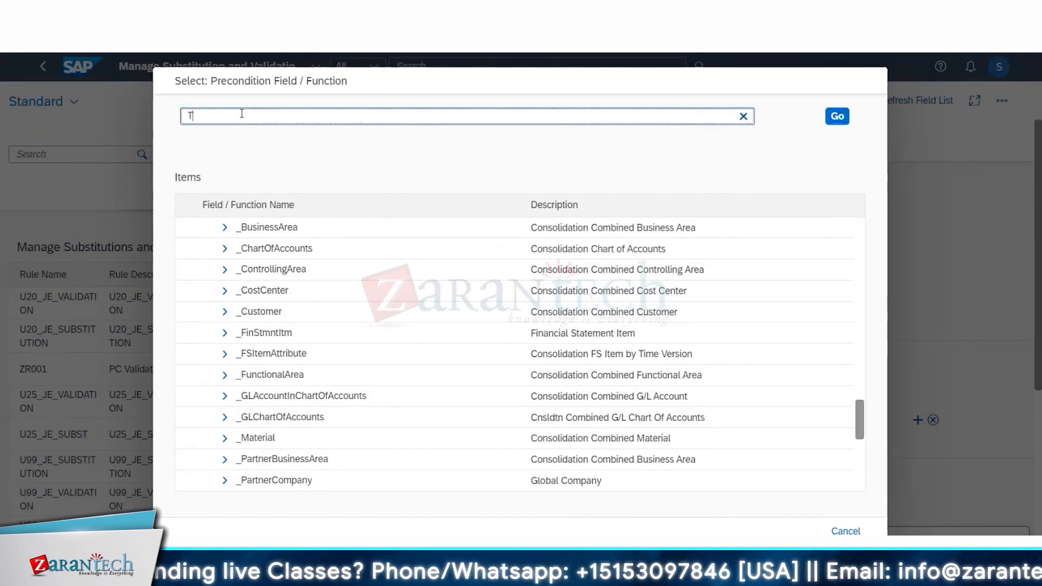
type("ype")
key("Return")
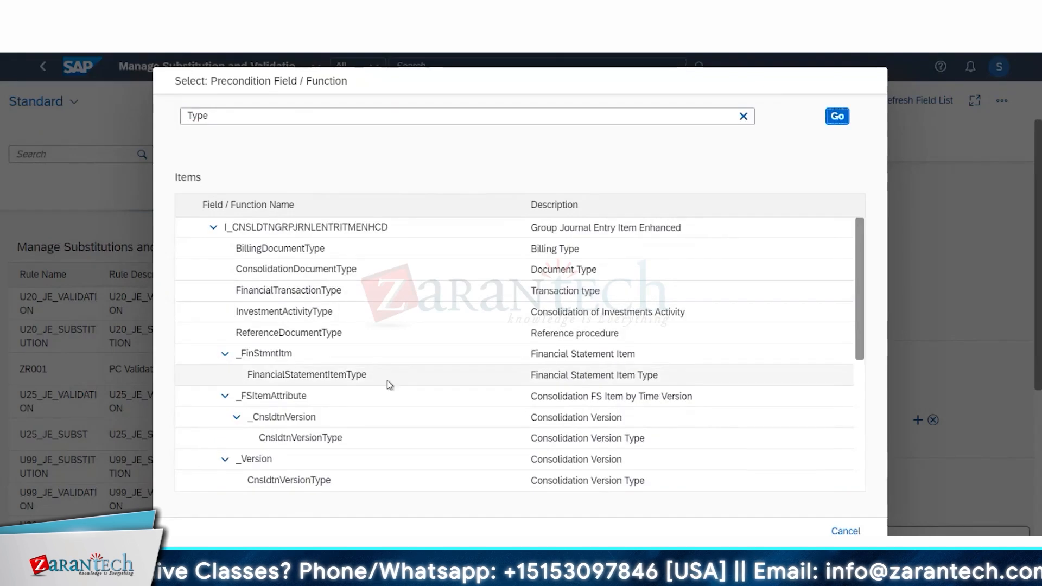
double_click(355, 375)
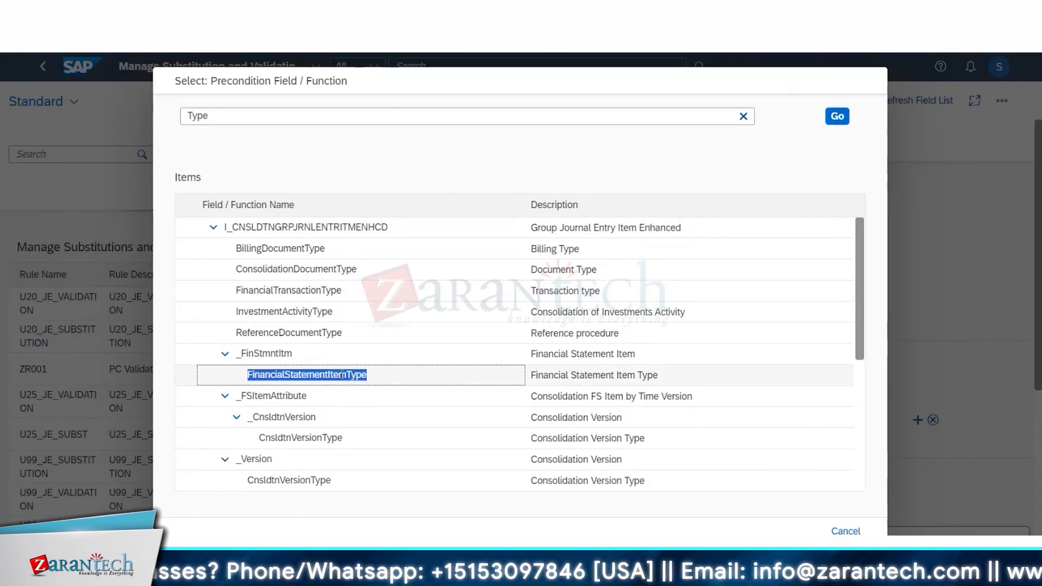
left_click(186, 378)
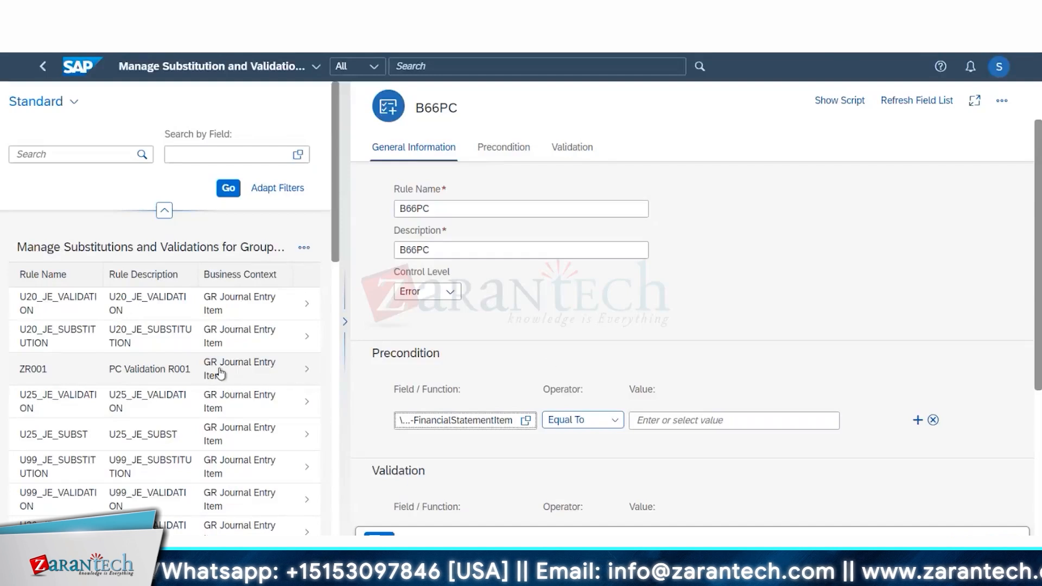
left_click(675, 422)
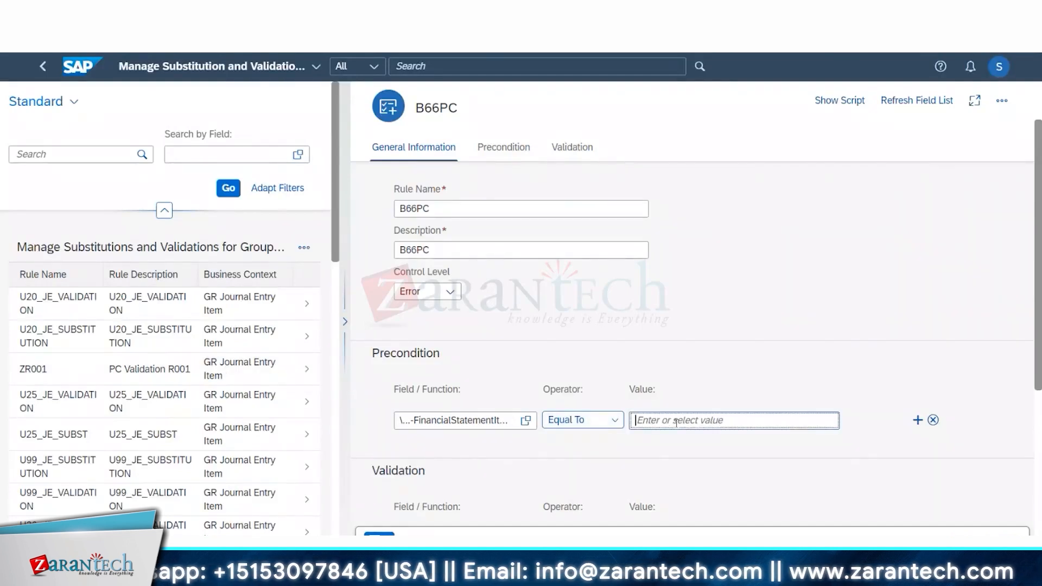
type("EX")
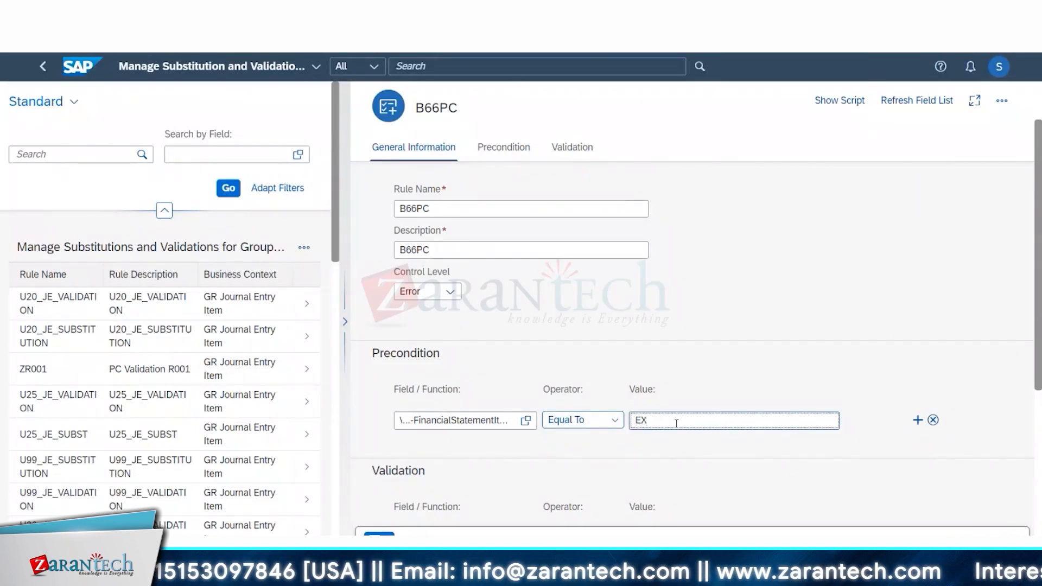
type("P")
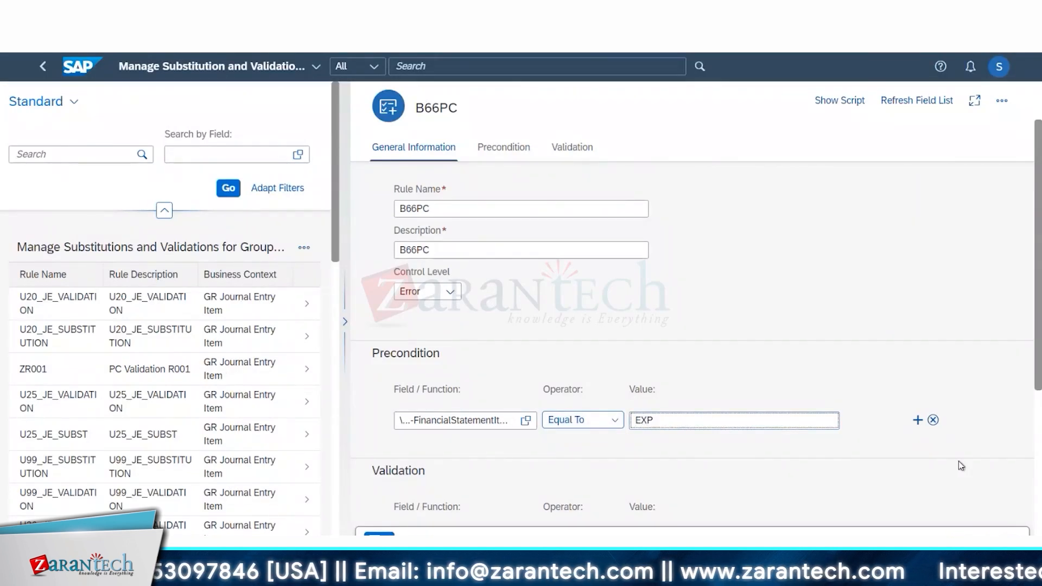
Step: Add a second precondition with FinancialStatementItemType under _FinStmntItm Equal To INC
left_click(917, 420)
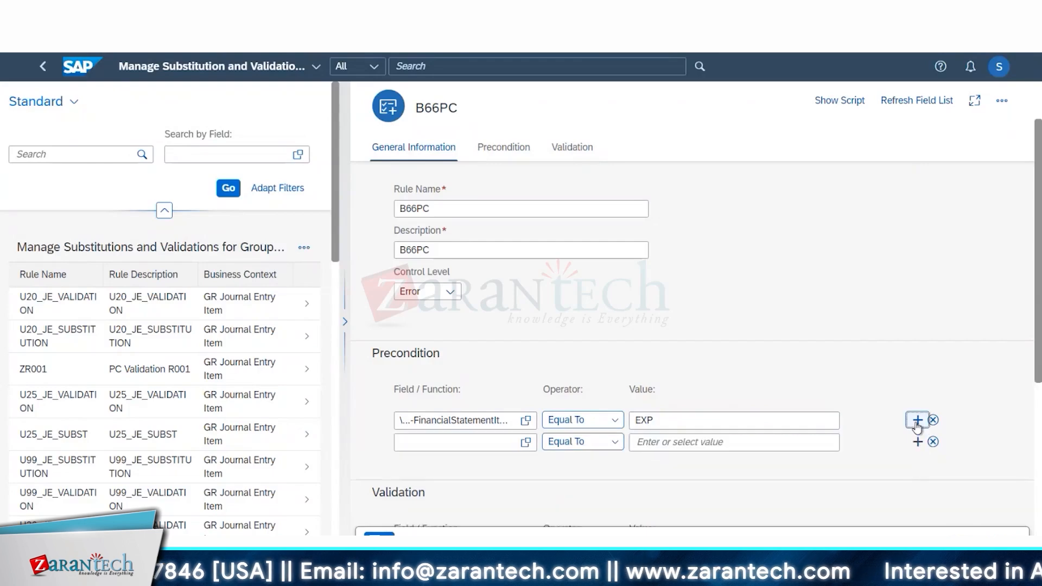
left_click(526, 443)
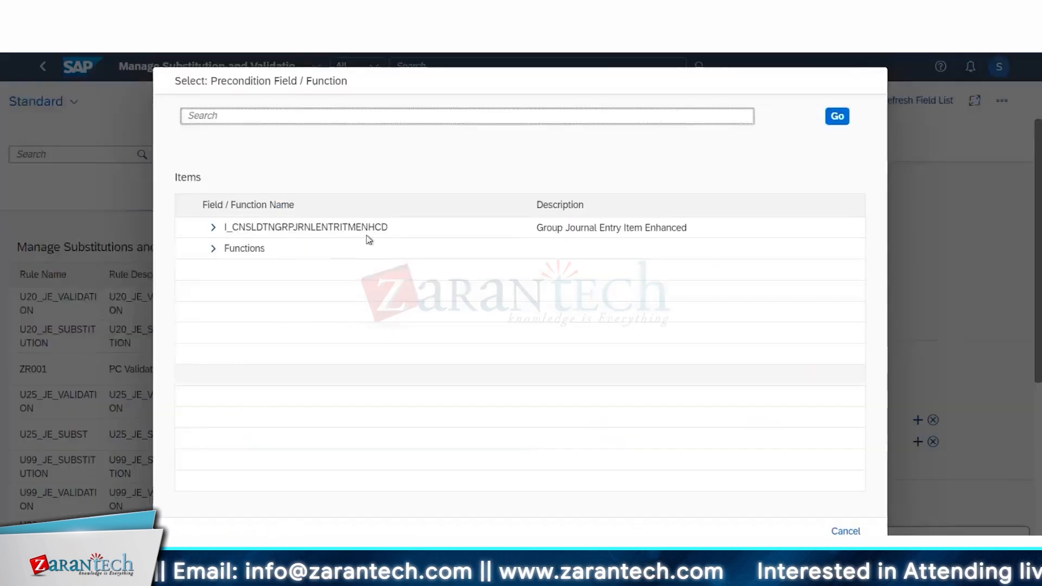
type("typ")
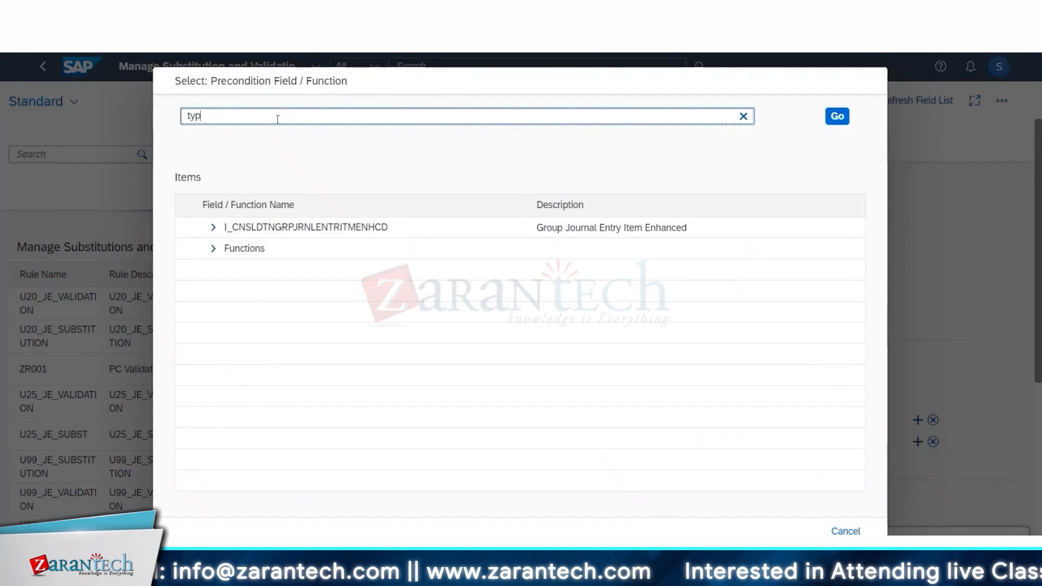
type("we")
key("BackSpace")
key("BackSpace")
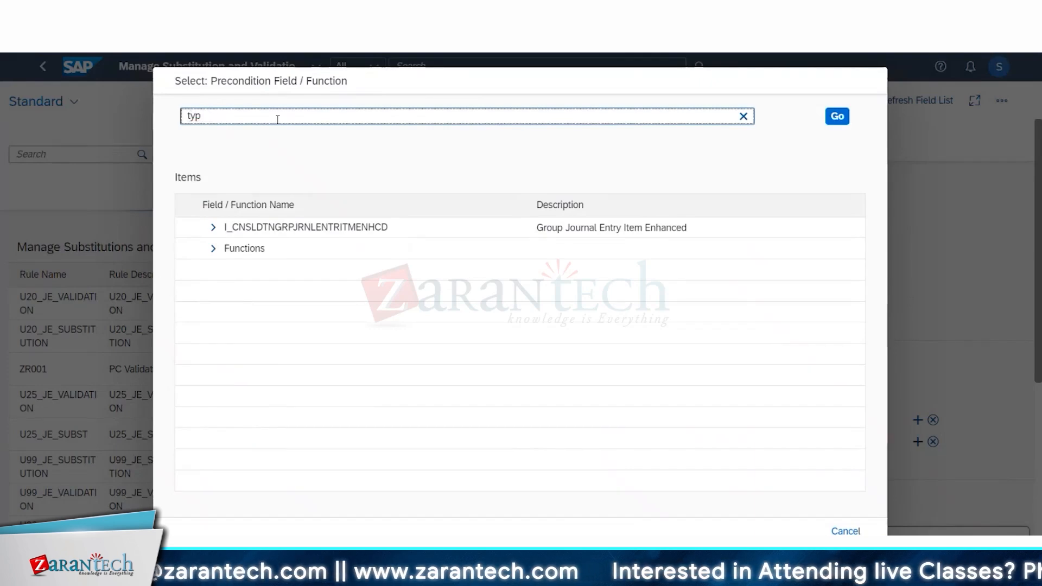
type("e")
left_click(837, 116)
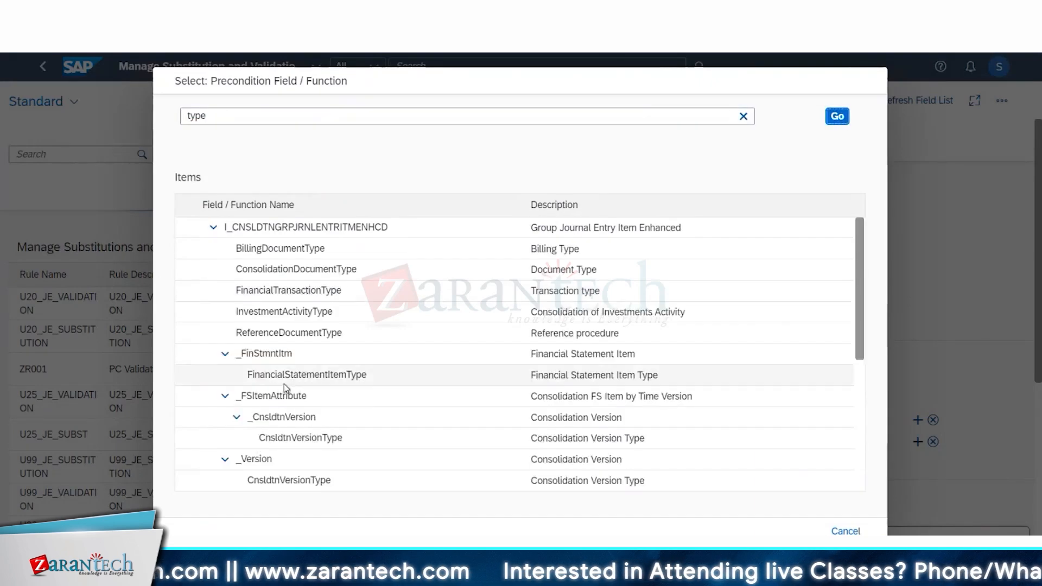
left_click(187, 379)
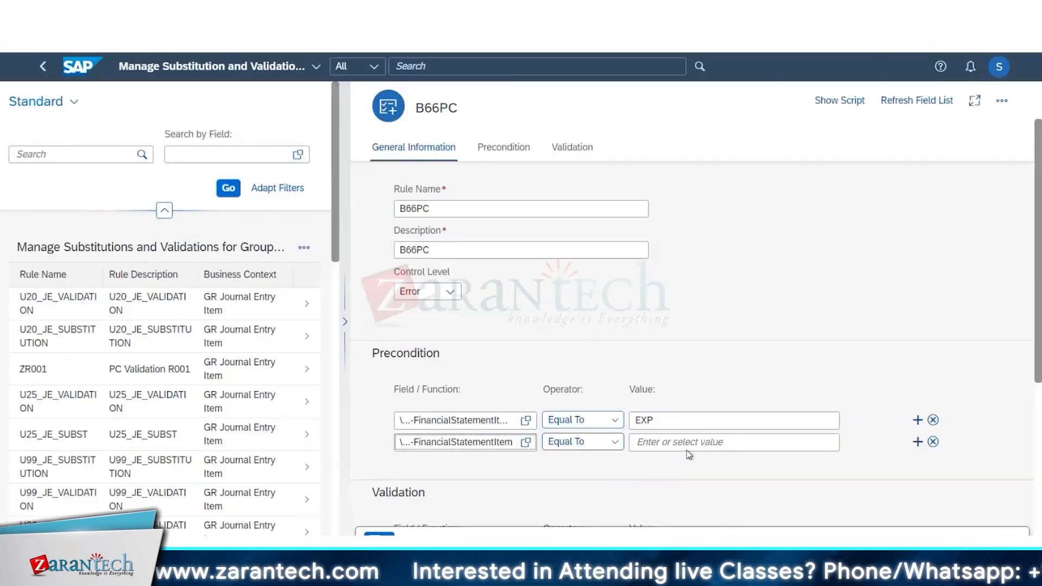
left_click(676, 446)
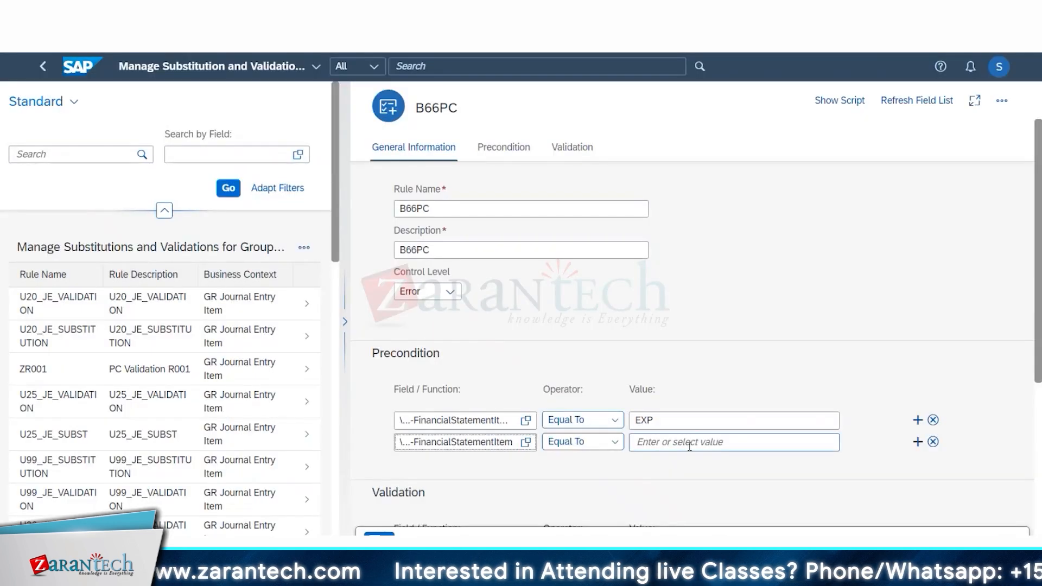
left_click(891, 270)
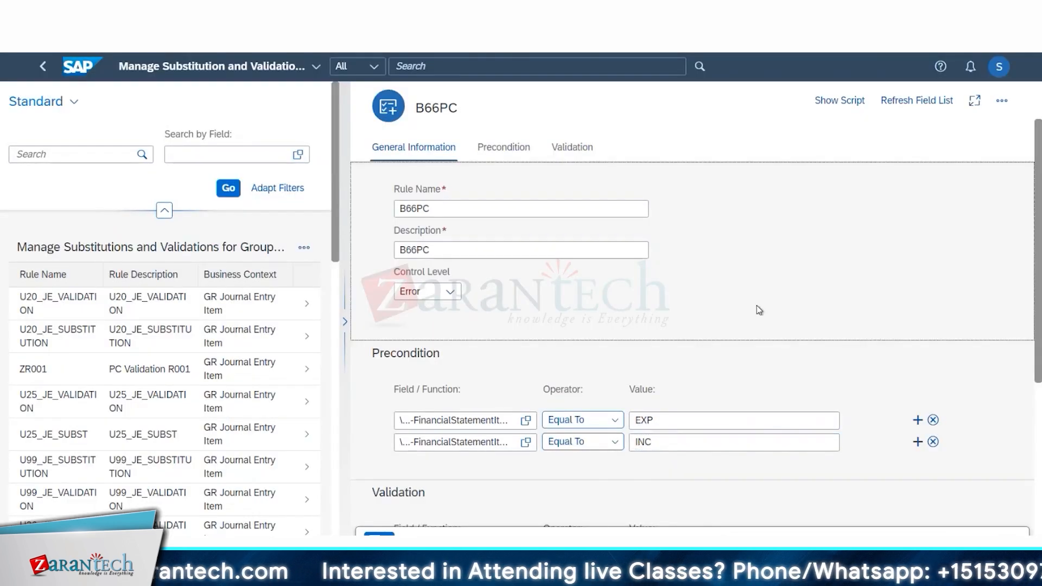
Step: Review the control level options available for the rule
scroll(757, 306, "down", 1)
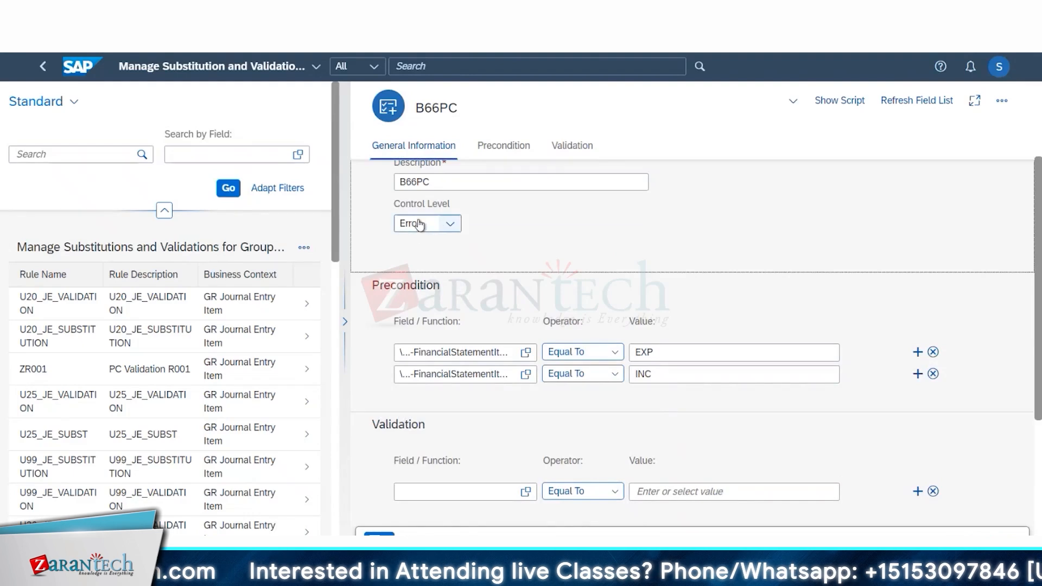
left_click(450, 224)
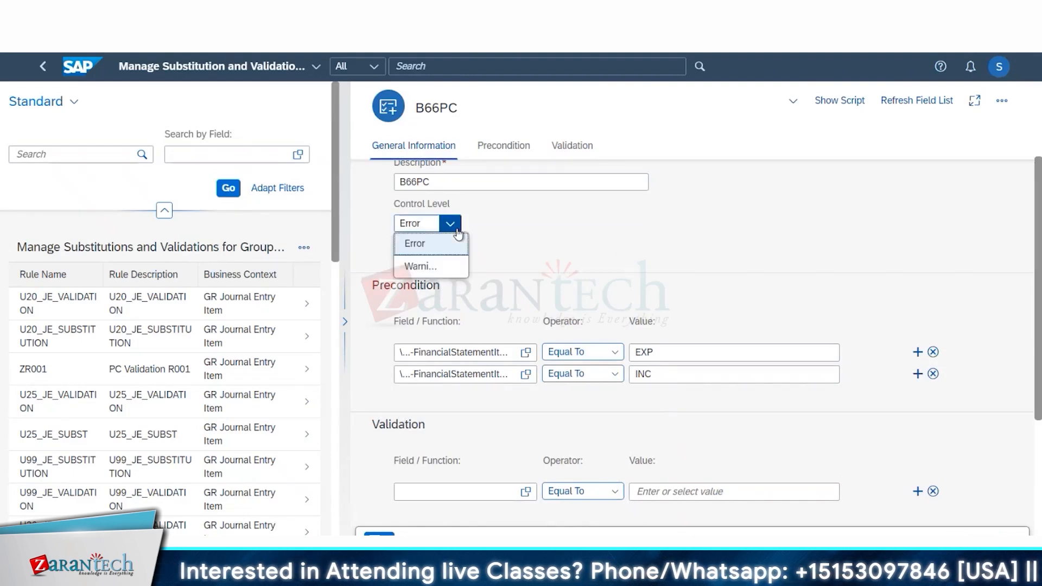
left_click(508, 223)
Step: Add a third precondition with ConsolidationVersion Equal To B66
scroll(575, 360, "down", 1)
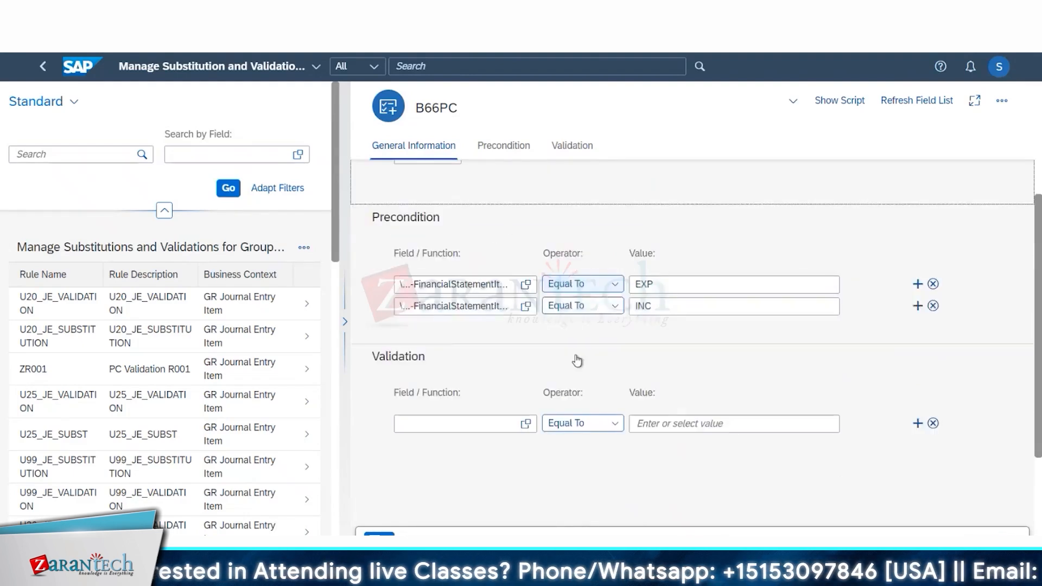
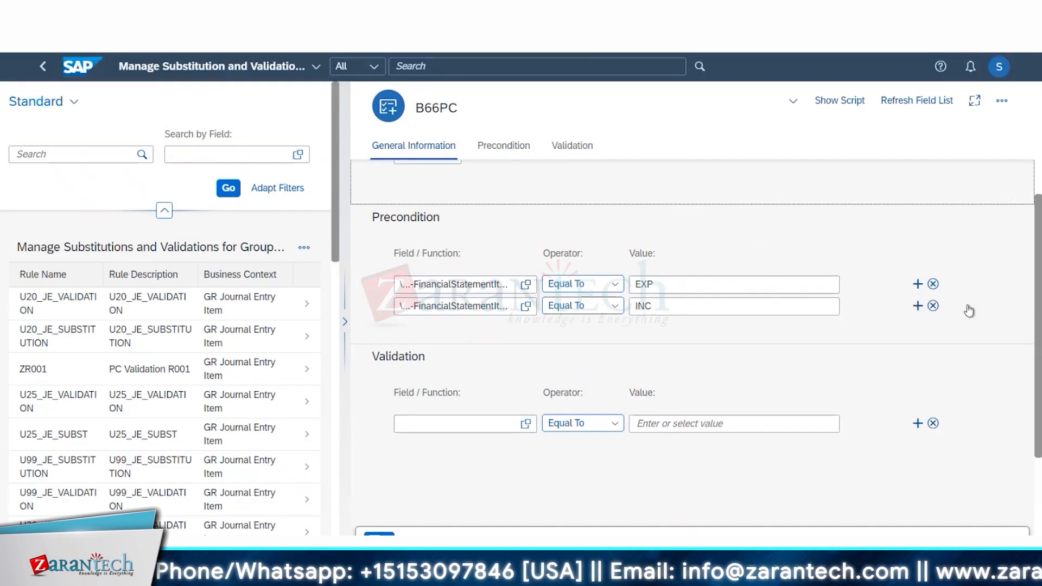
left_click(917, 306)
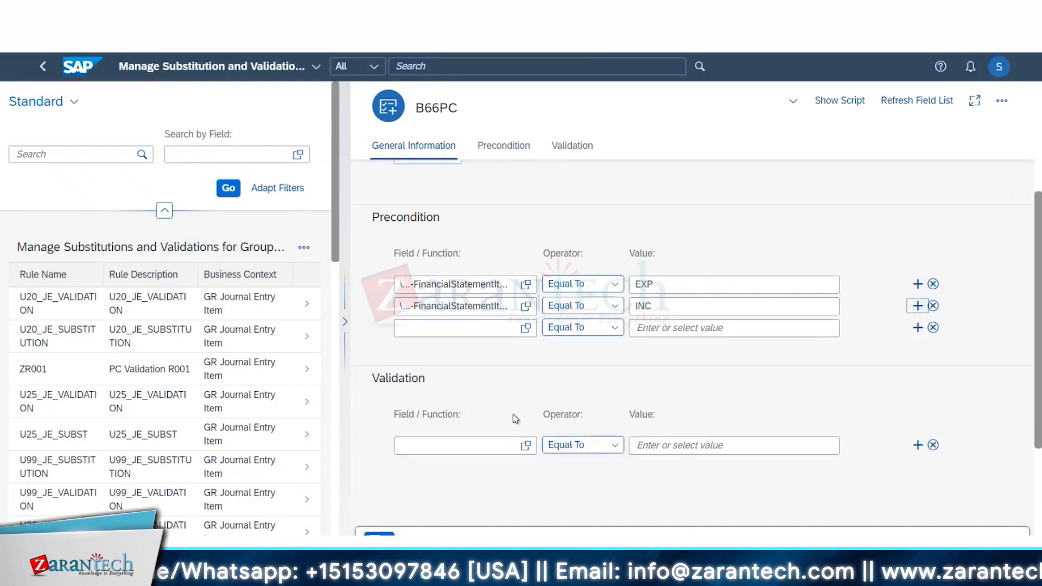
left_click(525, 328)
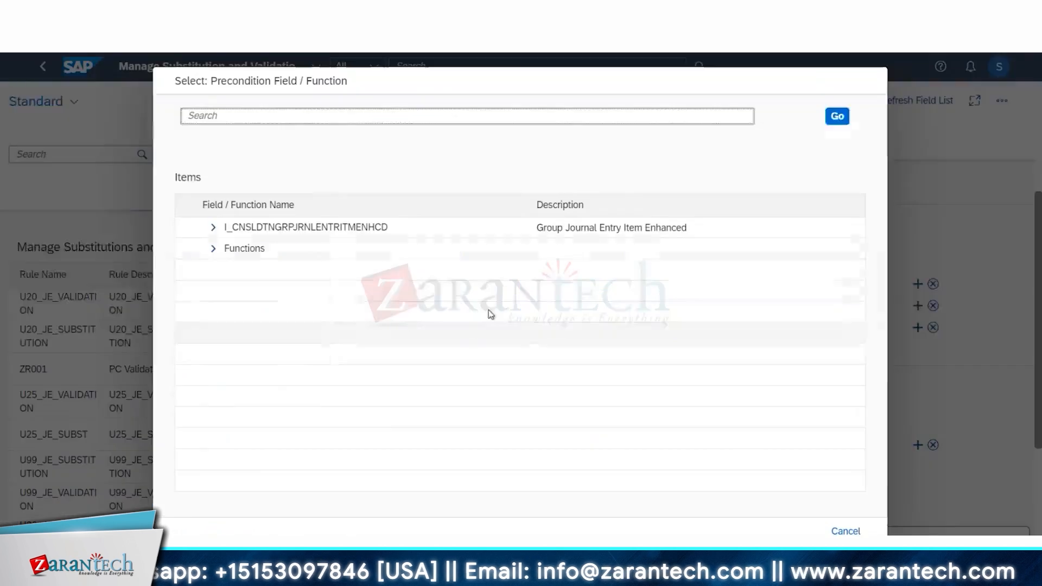
left_click(214, 227)
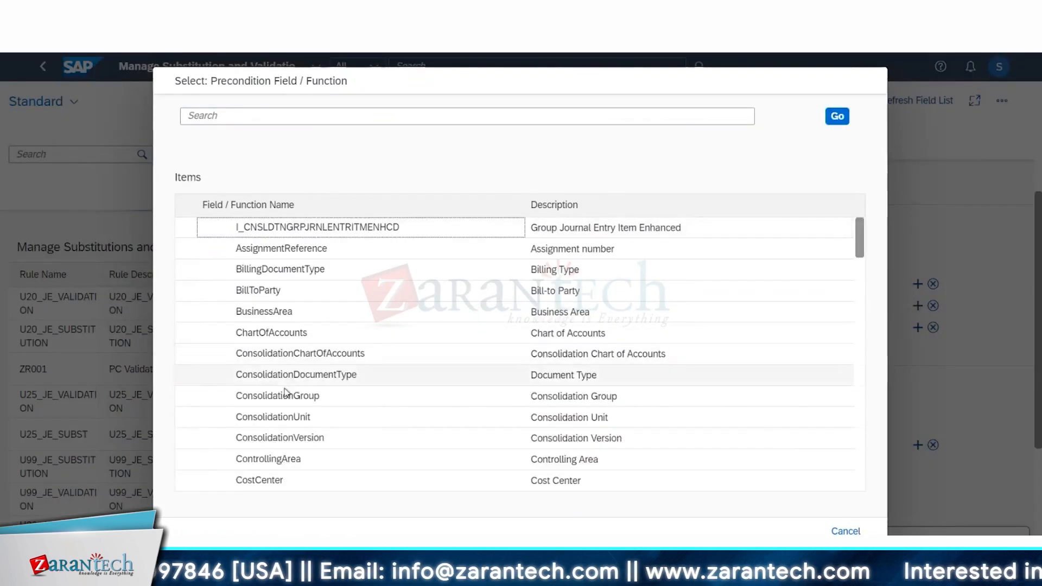
scroll(291, 380, "down", 2)
double_click(281, 311)
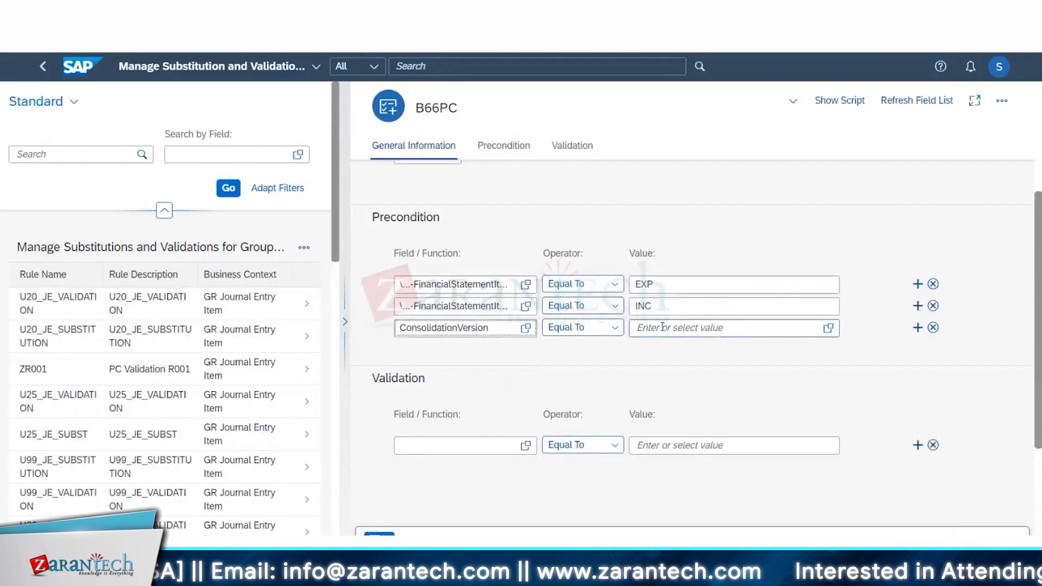
left_click(662, 327)
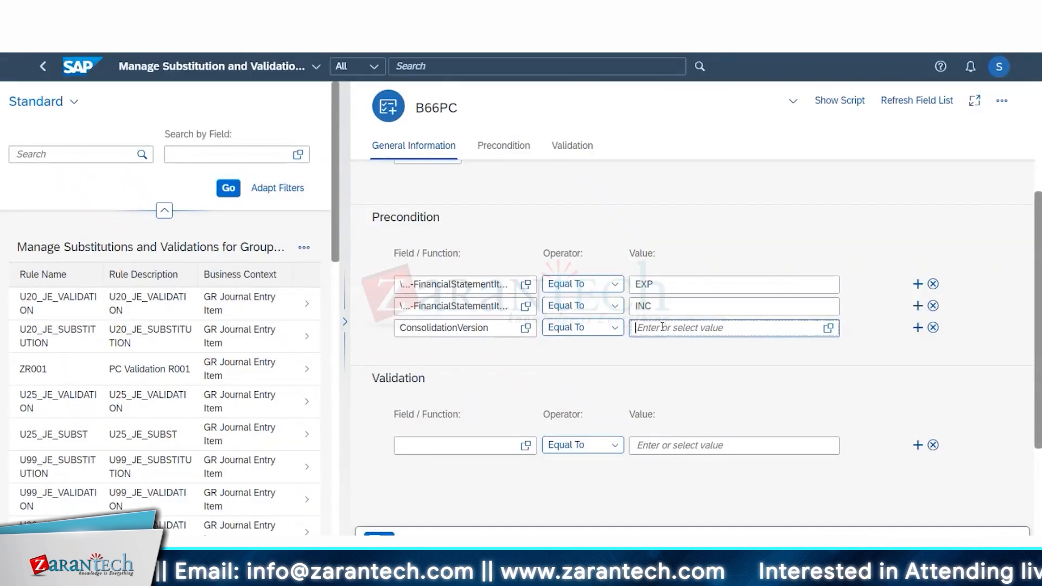
type("B")
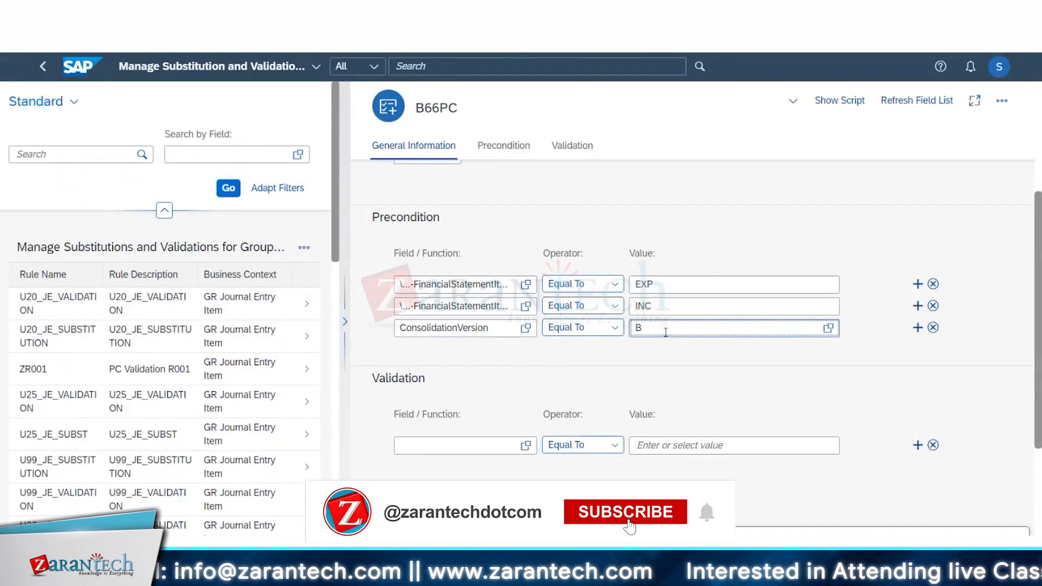
type("66")
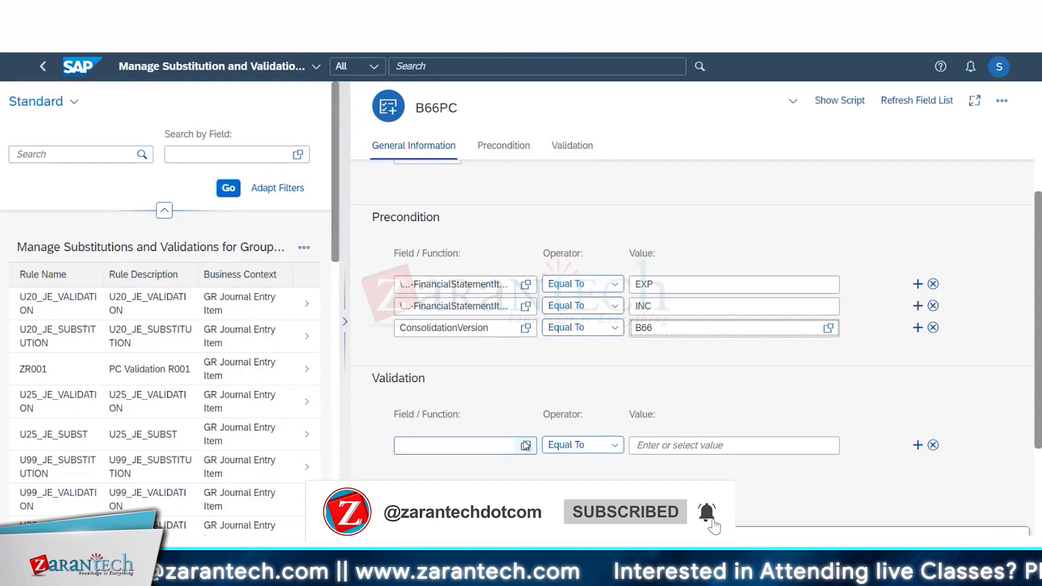
Step: Search the fields for Profit and choose ProfitCenter directly under Group Journal Entry Item Enhanced as the validation field
left_click(525, 445)
type("Profit")
key("Return")
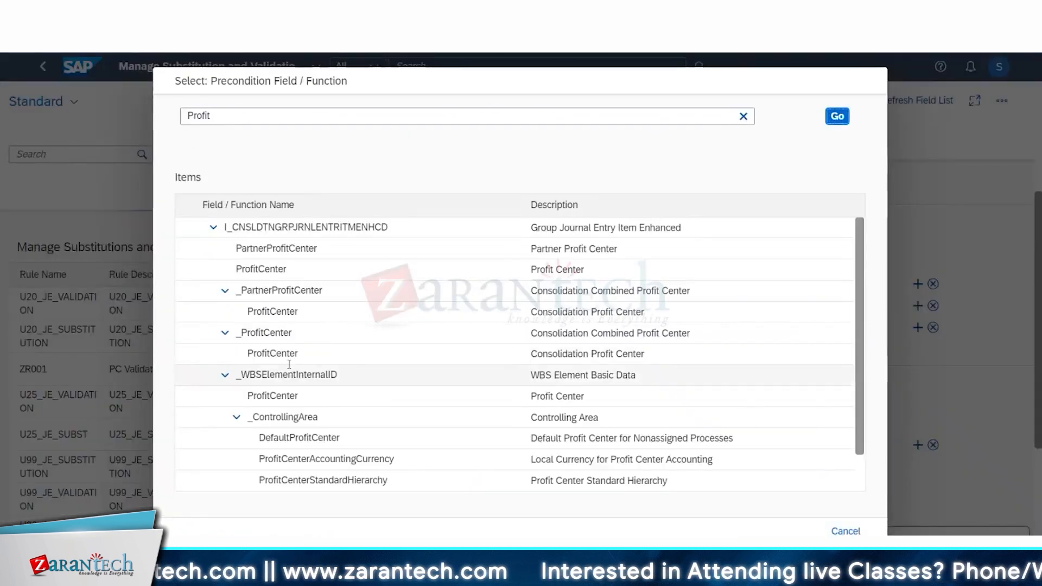
double_click(280, 354)
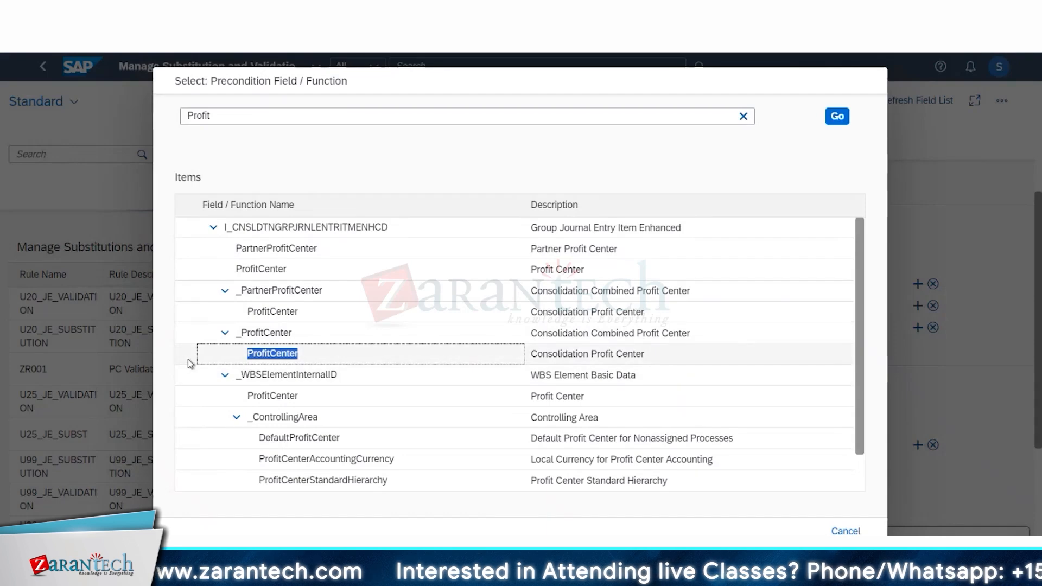
left_click(190, 278)
left_click(190, 278)
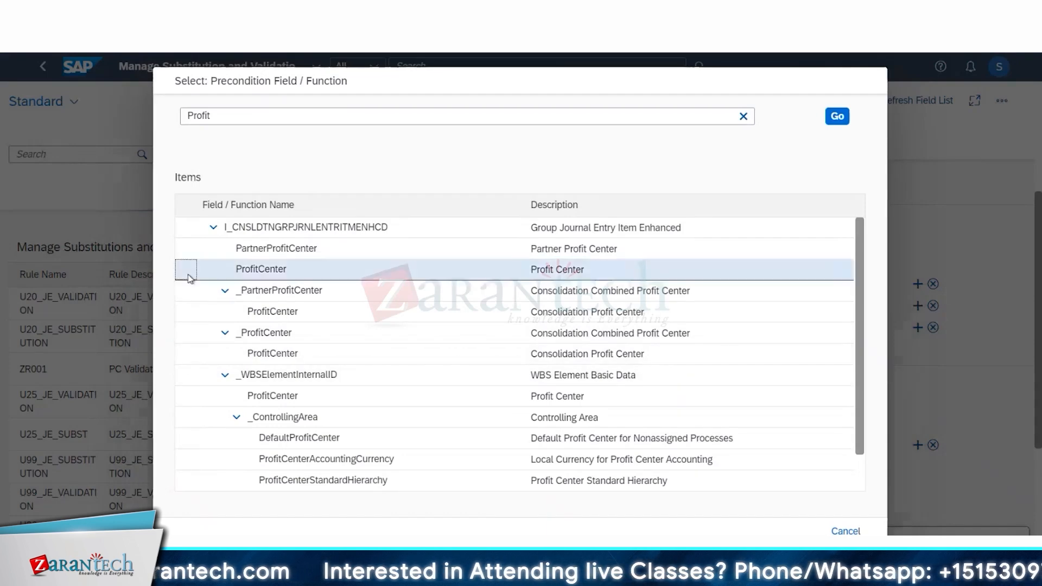
left_click(684, 443)
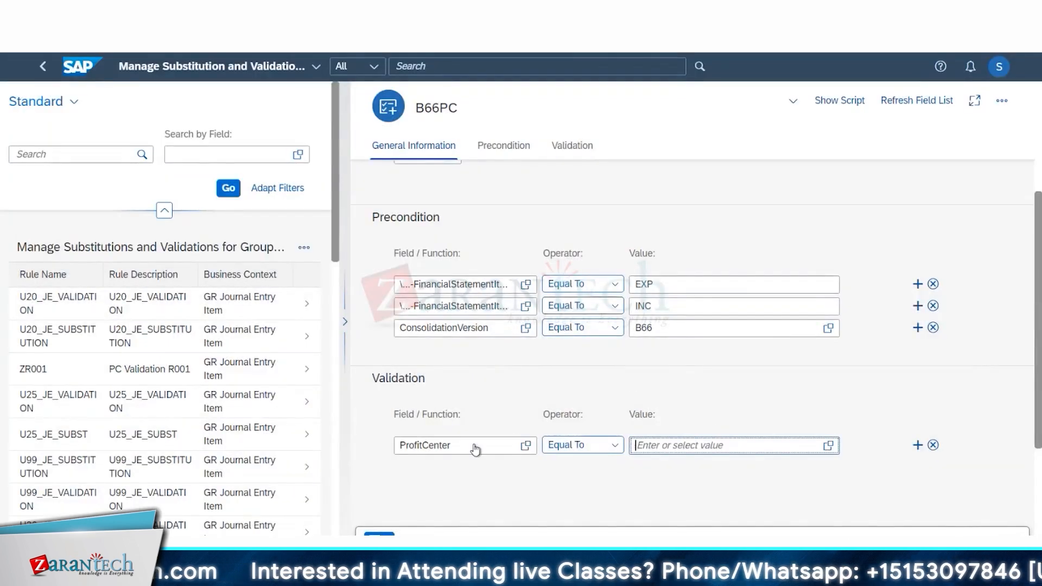
Step: Set the ProfitCenter validation operator to Is not empty, then save and activate the rule
left_click(610, 447)
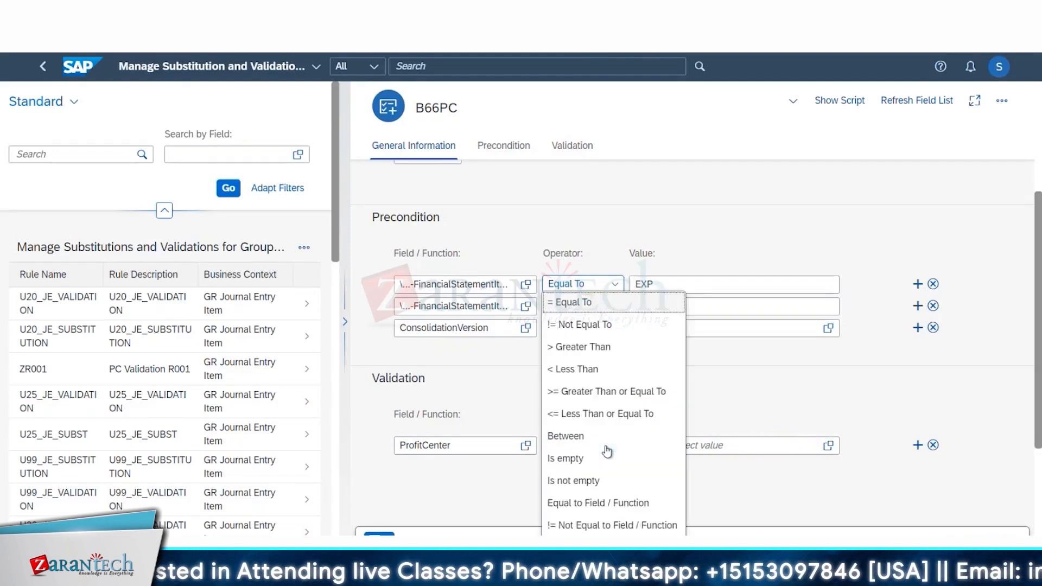
left_click(575, 481)
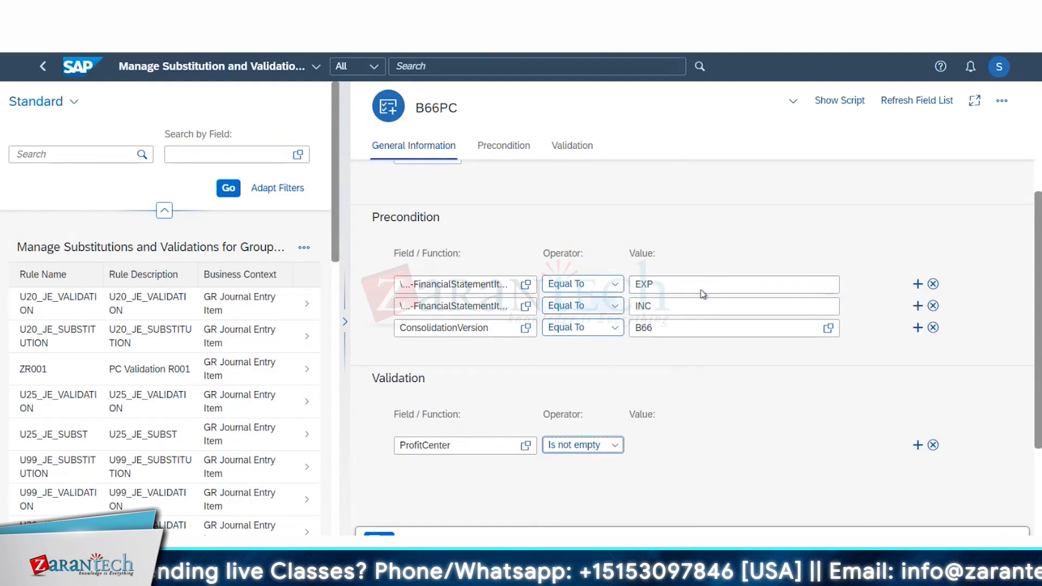
left_click(962, 537)
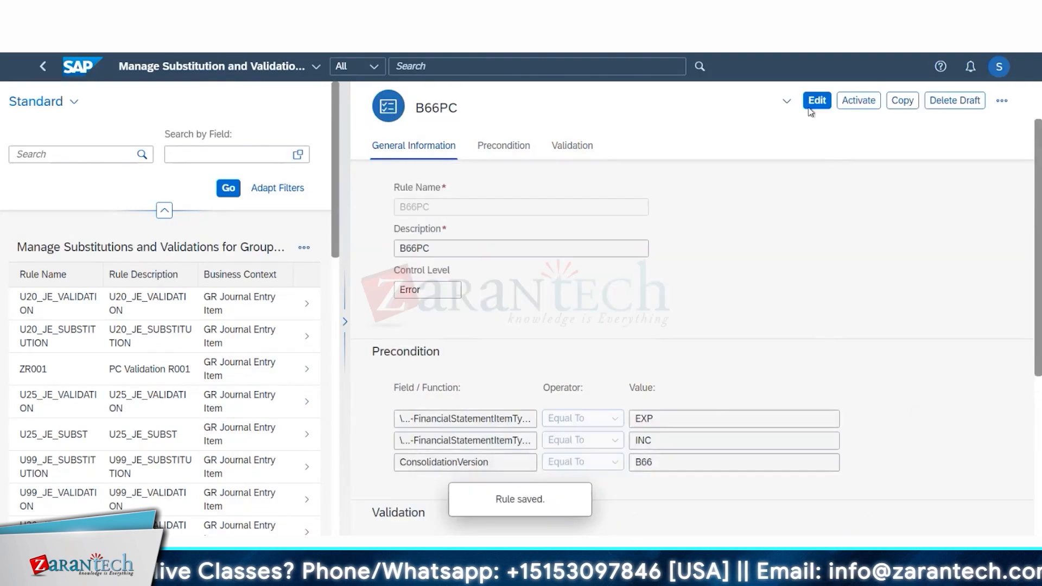
left_click(860, 100)
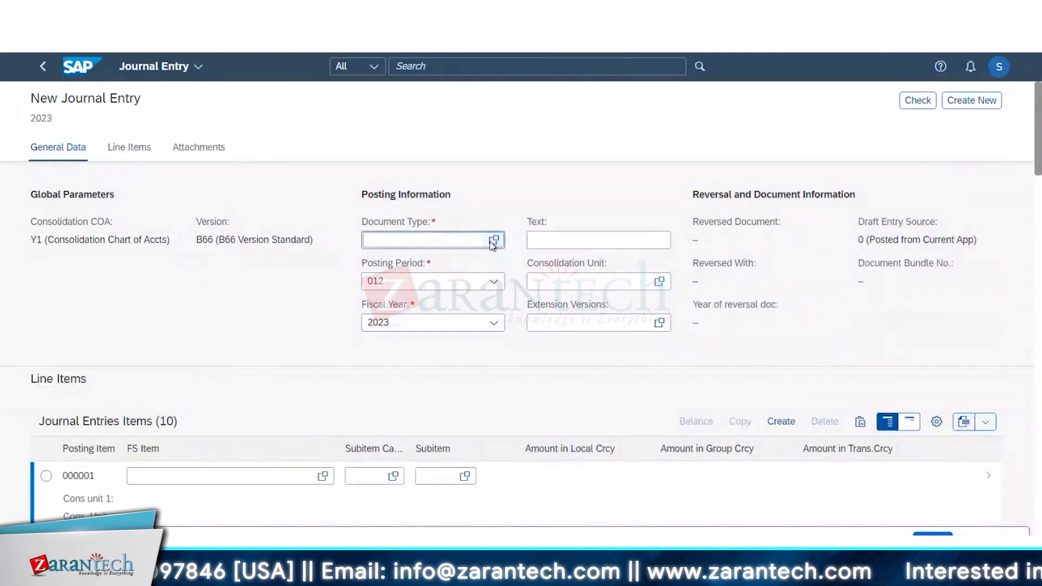
Step: Set the new journal entry's document type to 10 and its consolidation unit to BB66
left_click(494, 240)
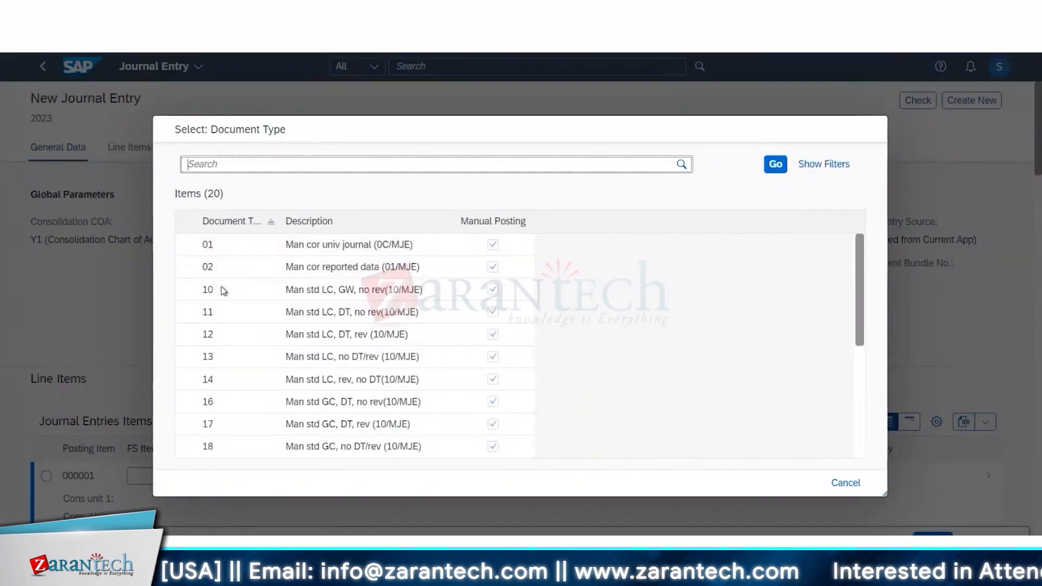
left_click(223, 291)
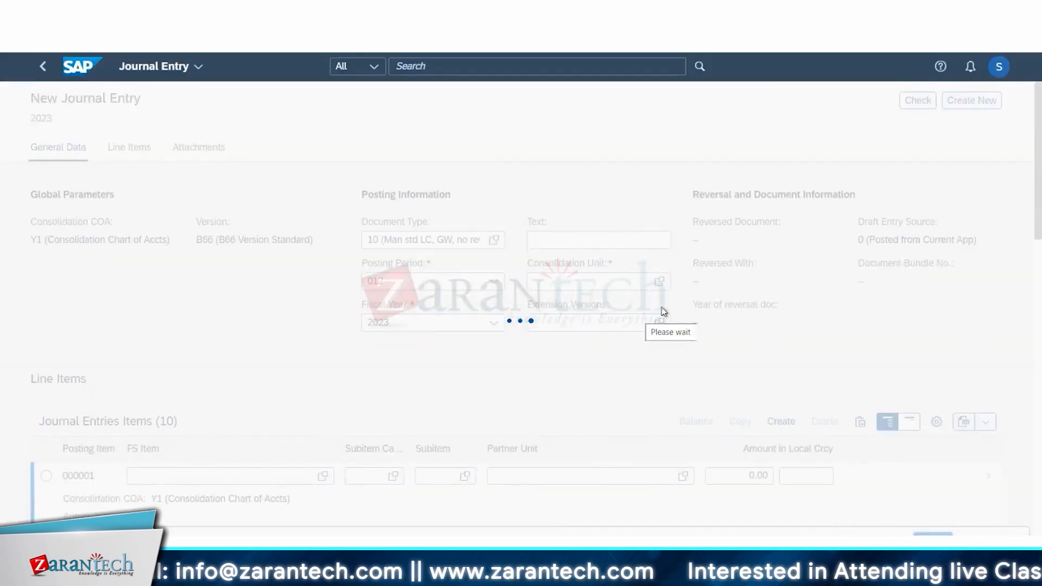
left_click(595, 281)
type("BB66")
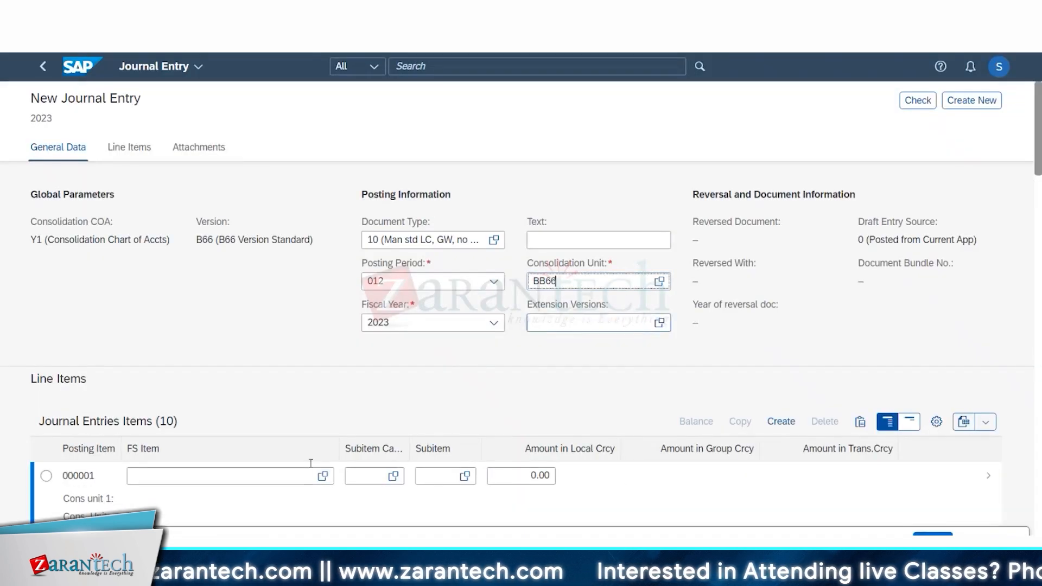
Step: Enter the FS item for the first journal line and remove the stray 41 from the consolidation unit
left_click(260, 474)
type("41")
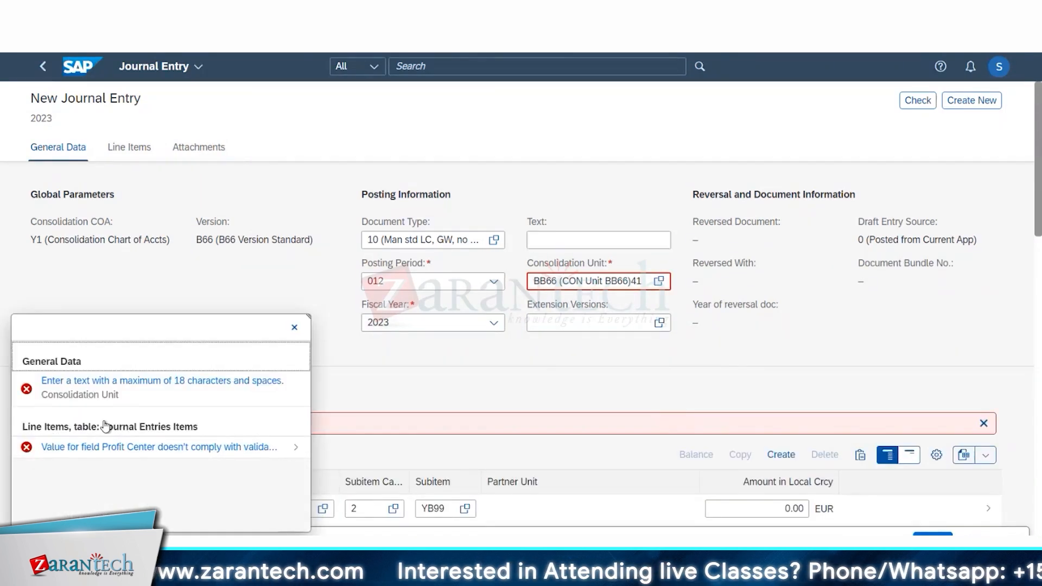
left_click(640, 280)
key("BackSpace")
key("BackSpace")
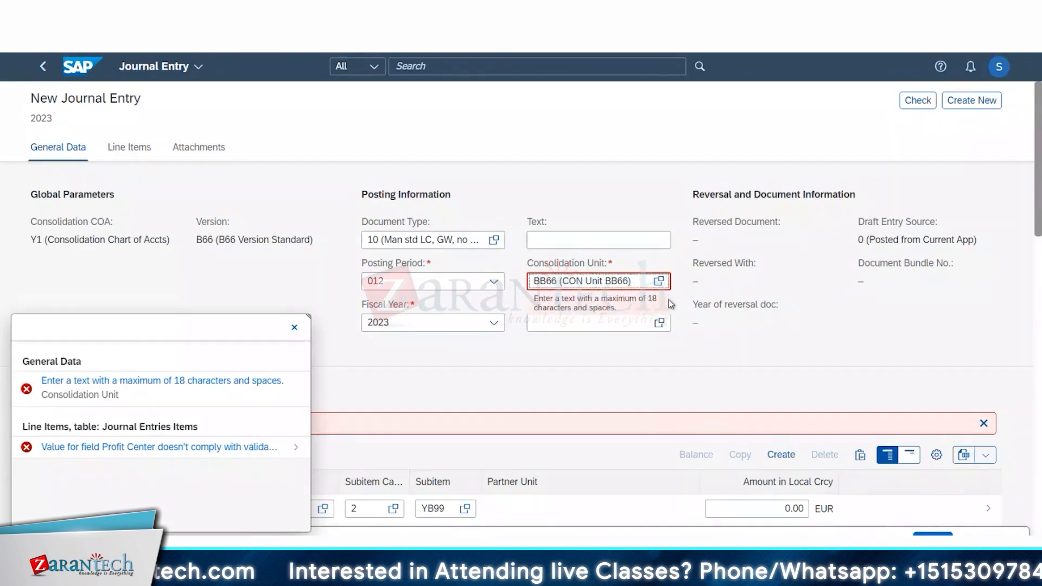
Step: Examine the Profit Center validation error's details and follow its link to rule B66PC
left_click(653, 402)
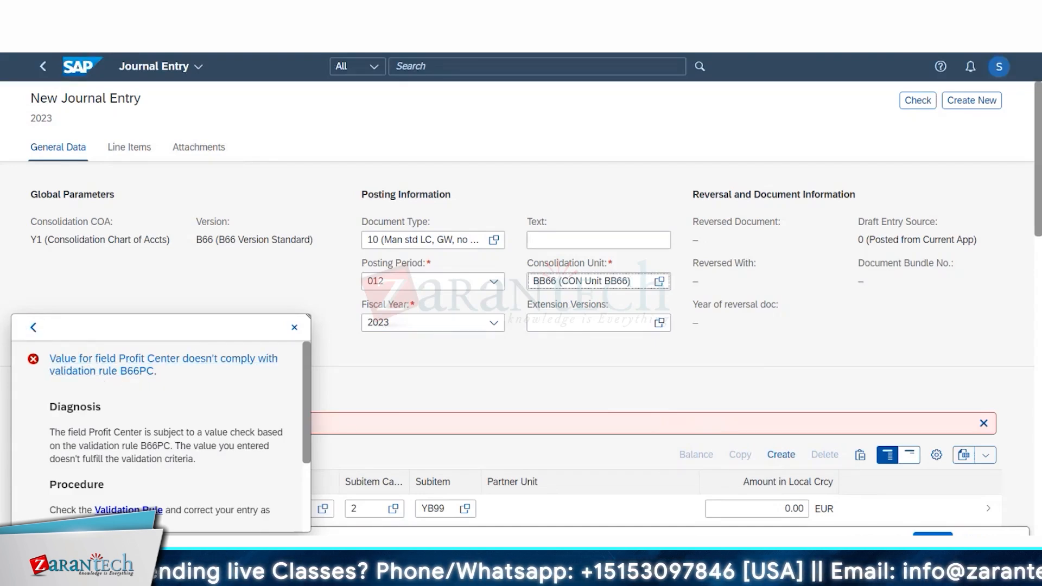
left_click(129, 509)
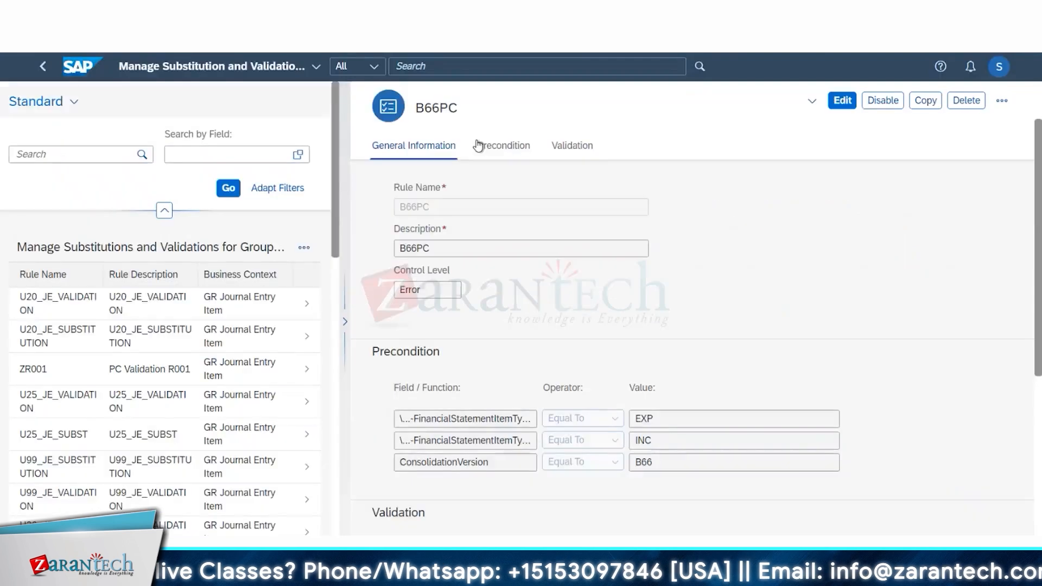
double_click(418, 108)
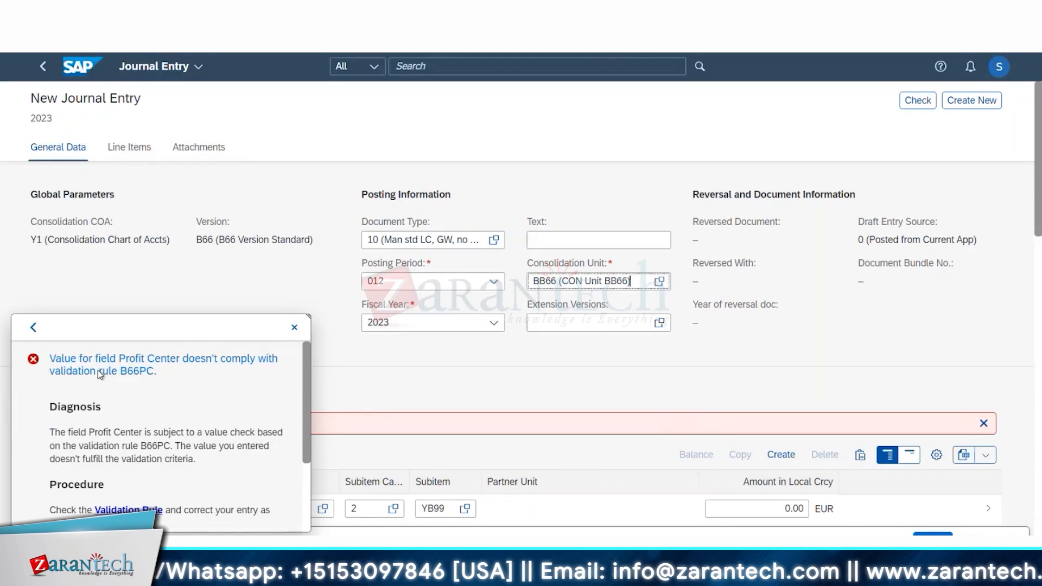
Step: Assign a profit center to the first journal line and set its amount in local currency to 100 EUR
left_click(293, 328)
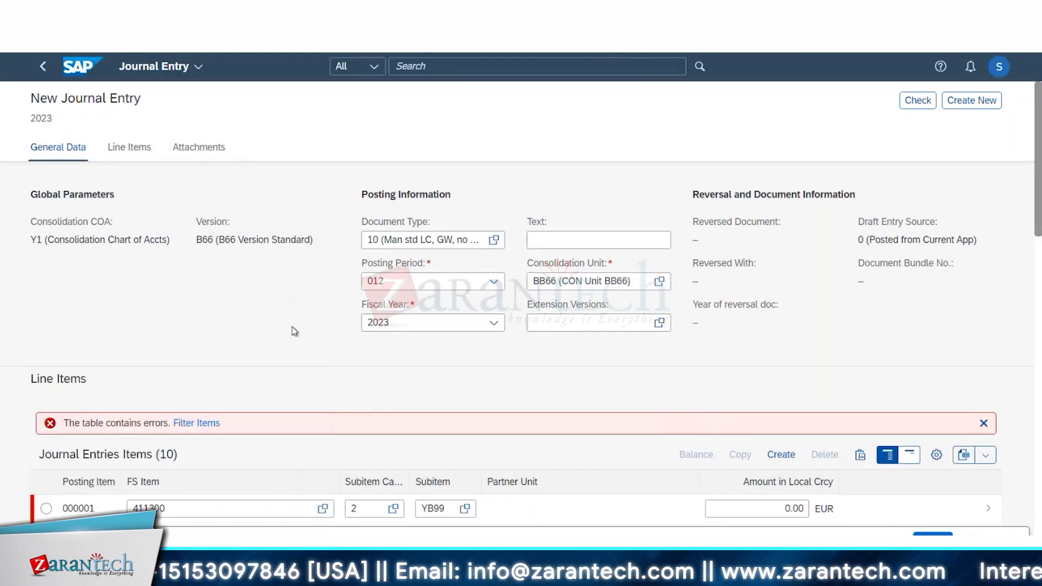
scroll(872, 384, "down", 5)
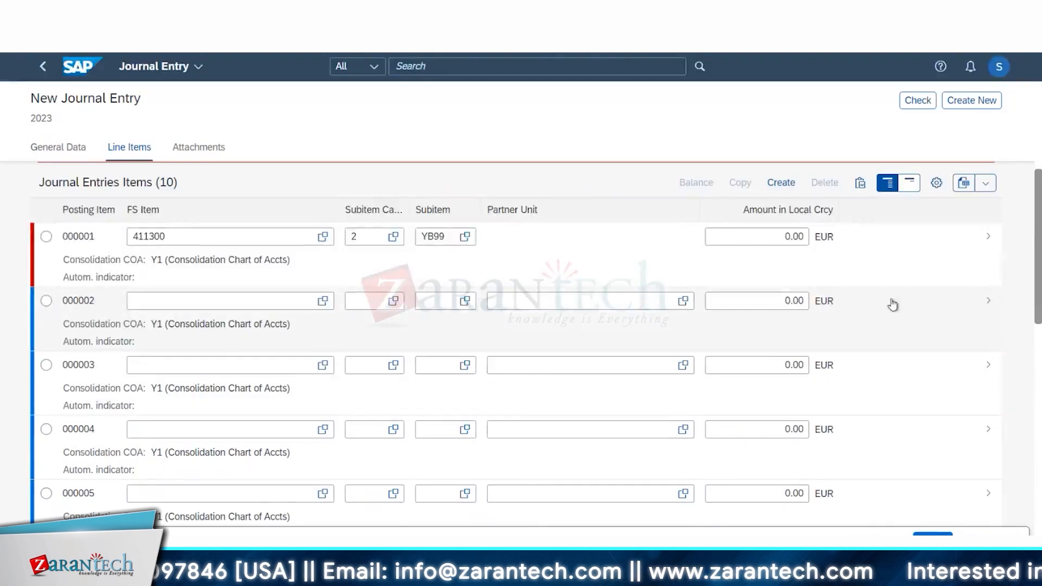
scroll(883, 326, "up", 3)
left_click(985, 374)
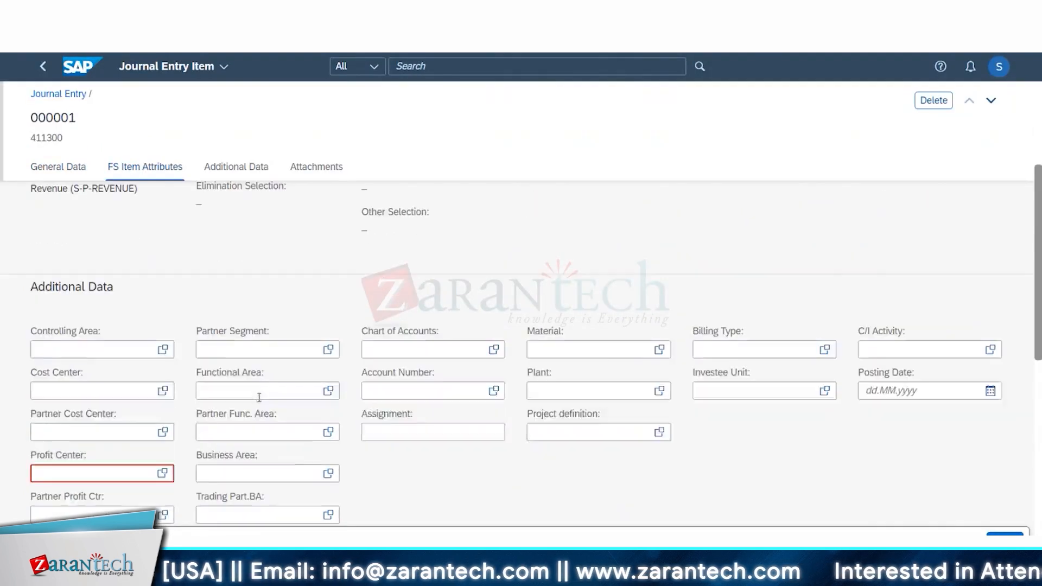
left_click(162, 407)
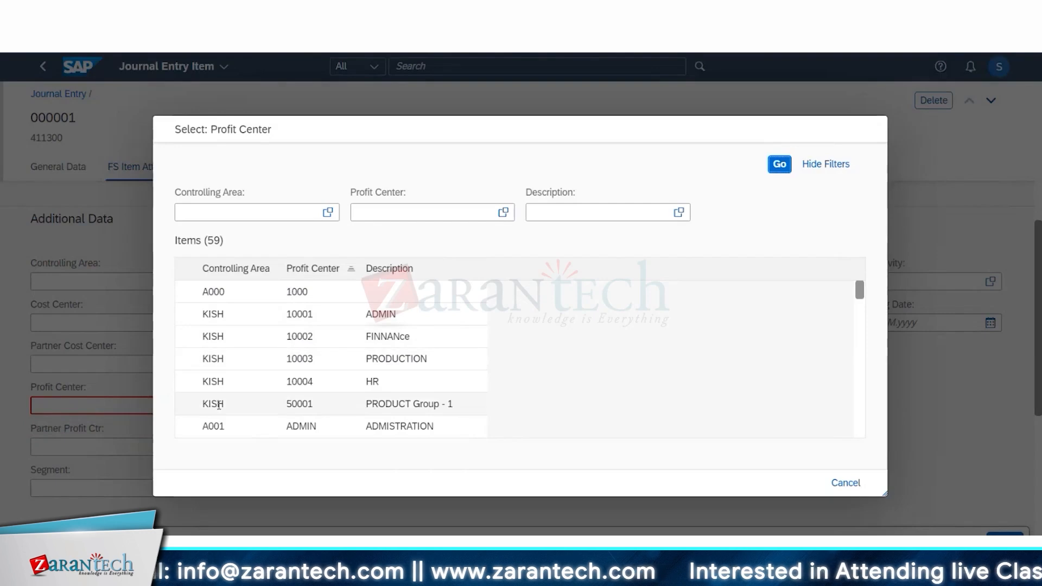
scroll(216, 402, "down", 5)
left_click(217, 380)
scroll(844, 390, "up", 15)
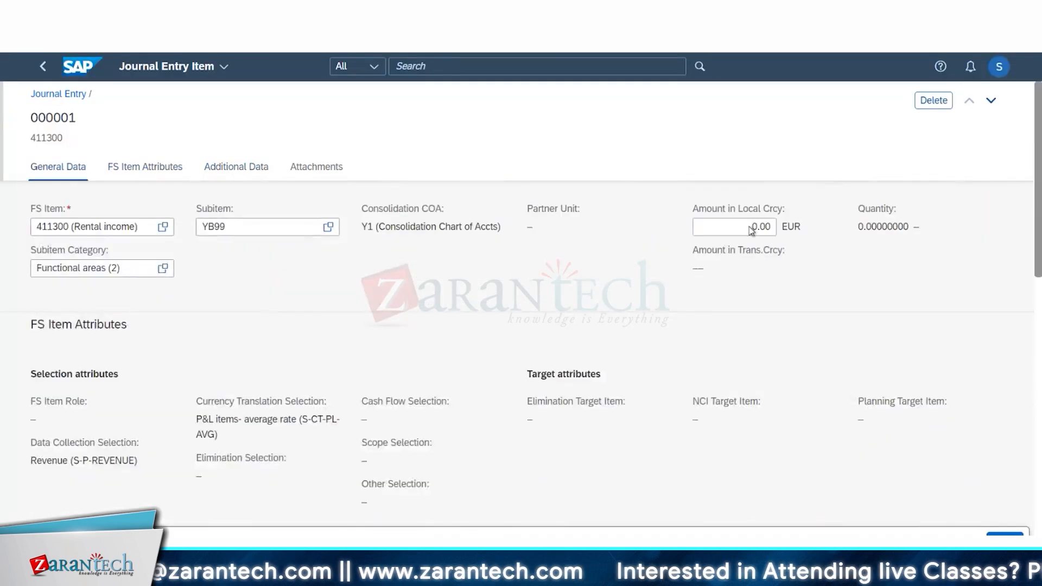
left_click(1004, 537)
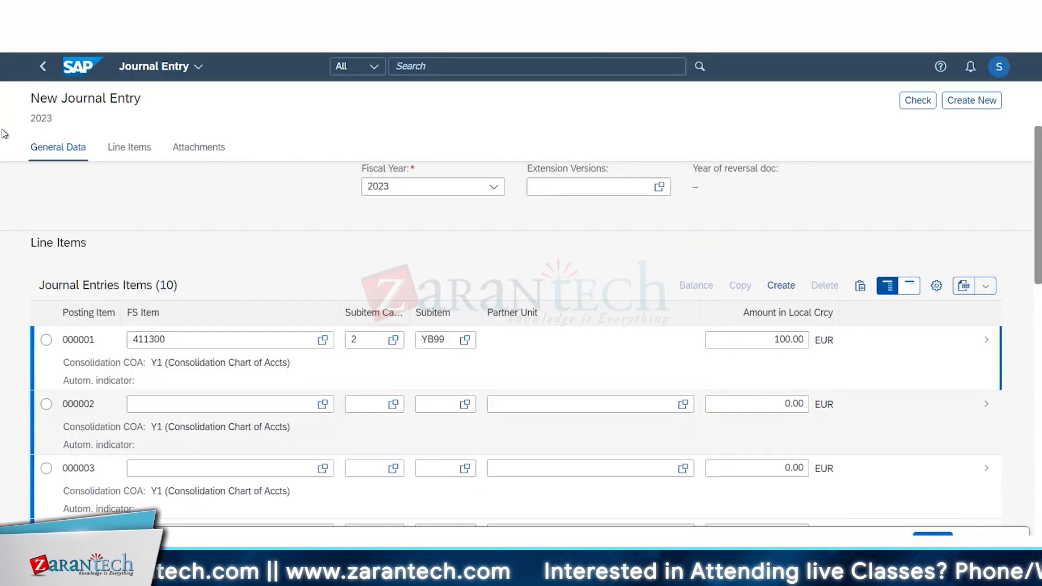
Step: Enter FS item 111100 with -100 EUR on the second journal line and review the line's additional data fields
left_click(247, 406)
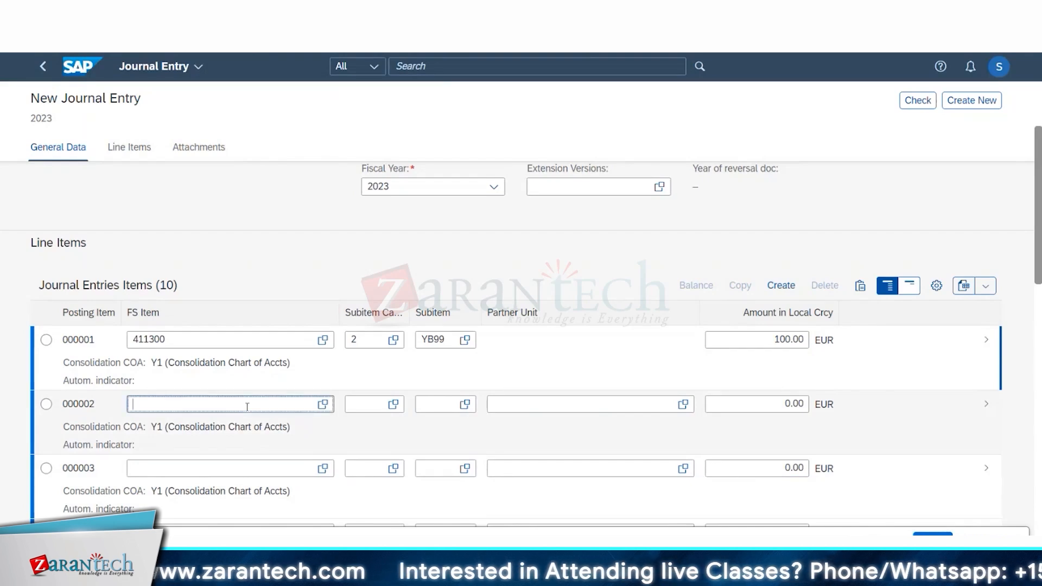
left_click(251, 162)
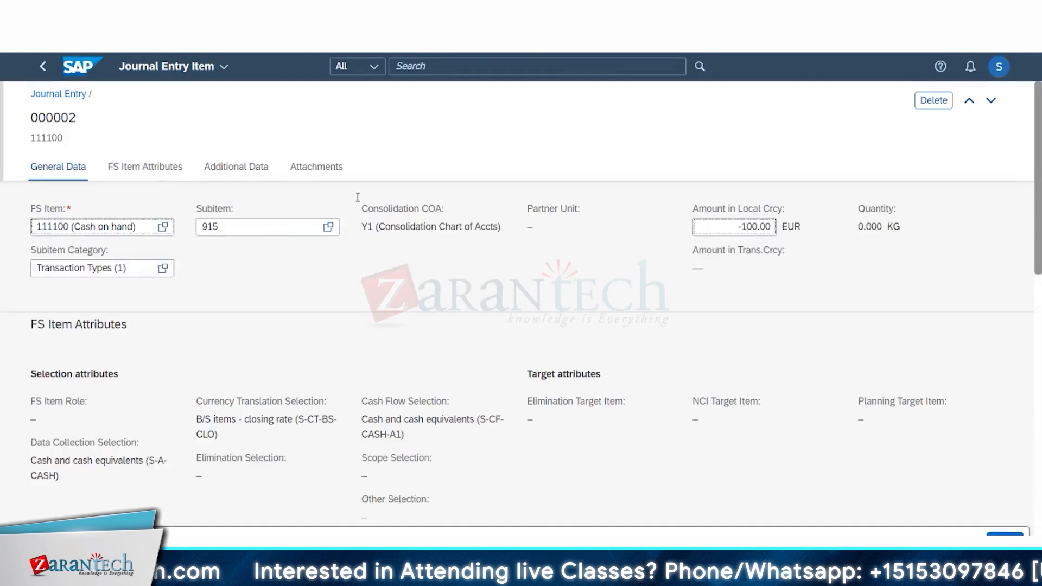
scroll(332, 399, "down", 10)
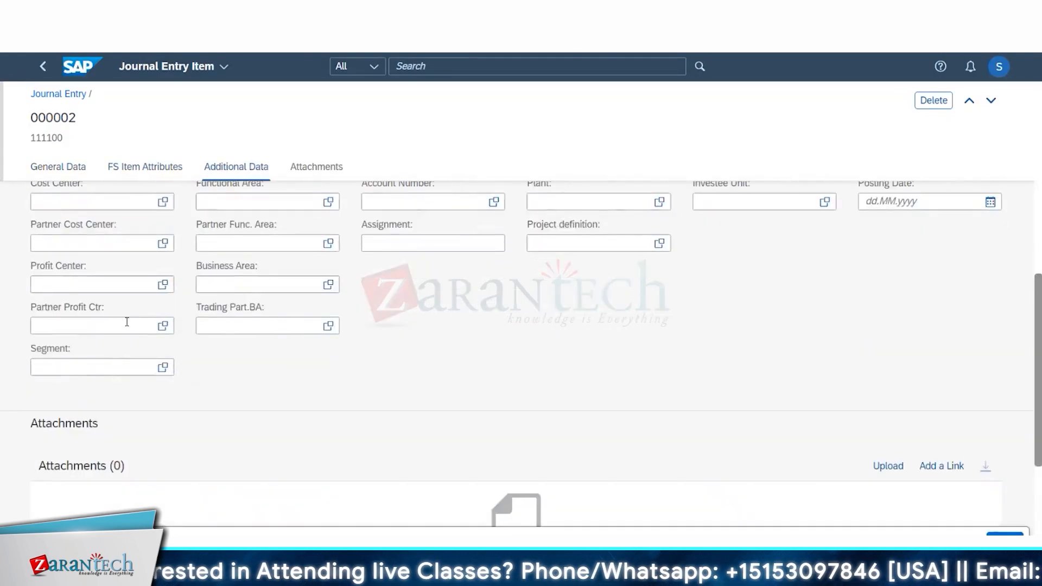
left_click(147, 329)
left_click(102, 282)
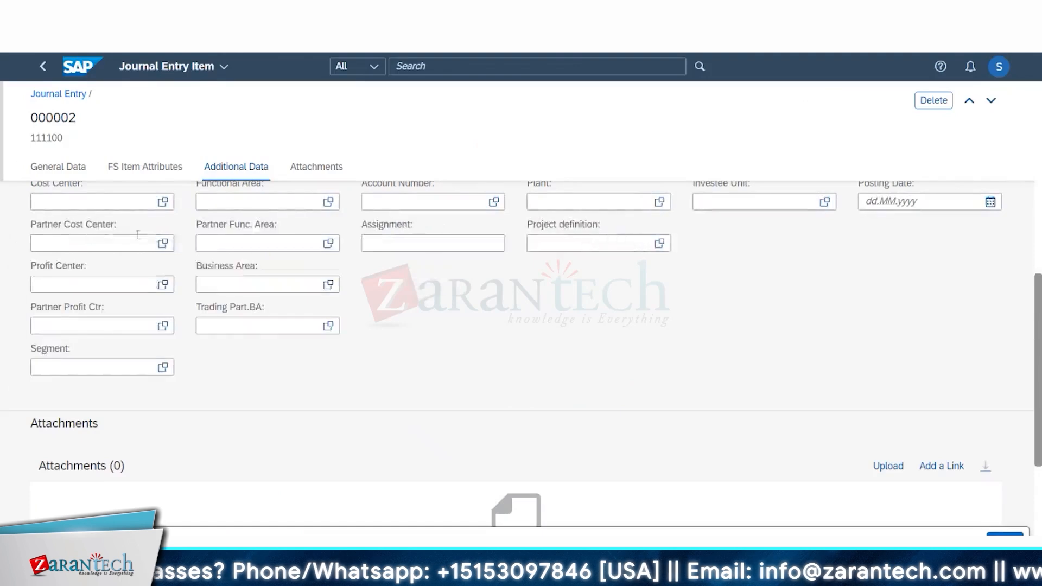
left_click(42, 66)
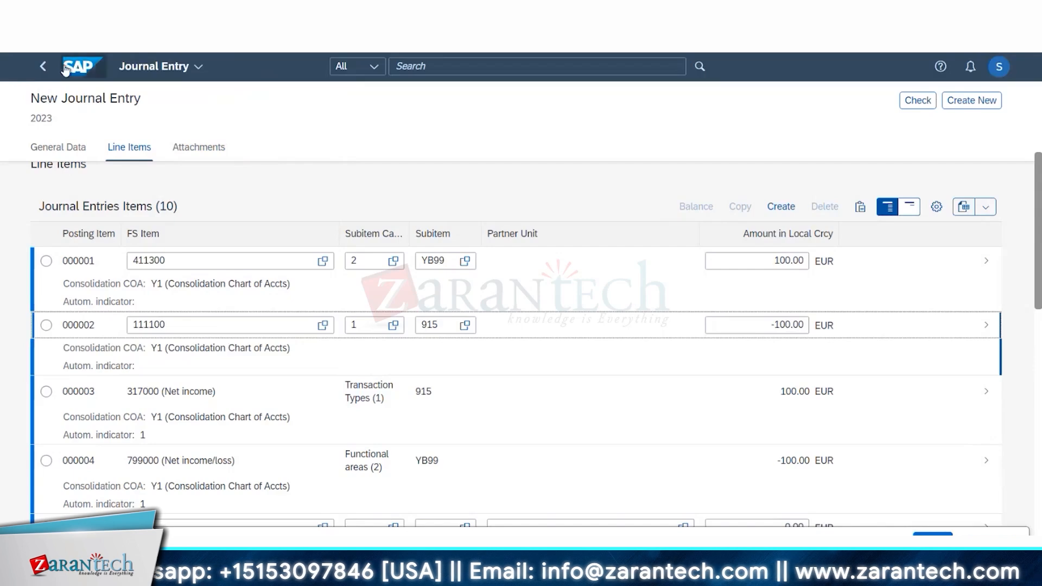
Step: Discard the new journal entry's draft and return to the home page
left_click(38, 72)
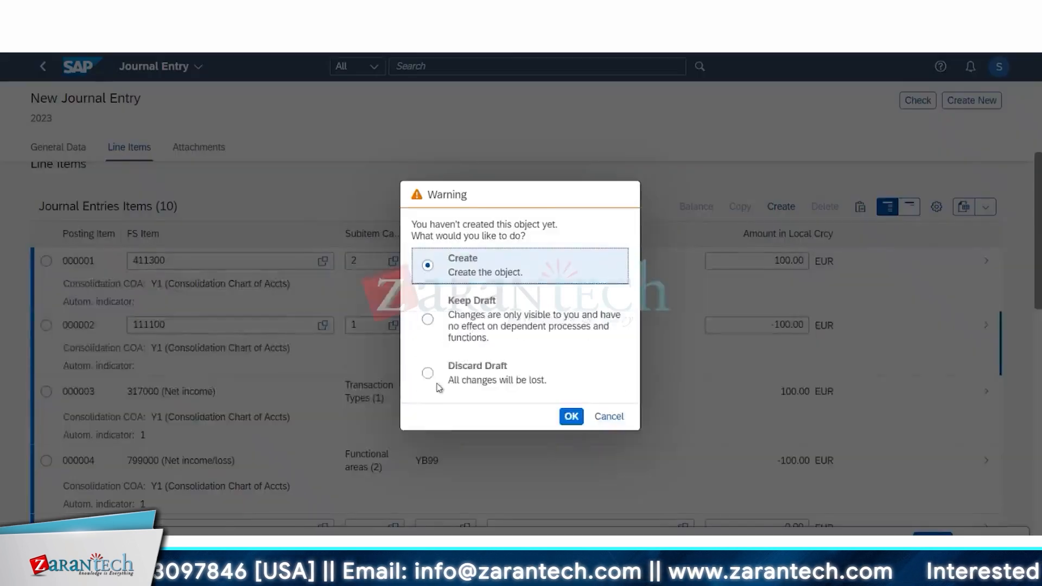
left_click(427, 373)
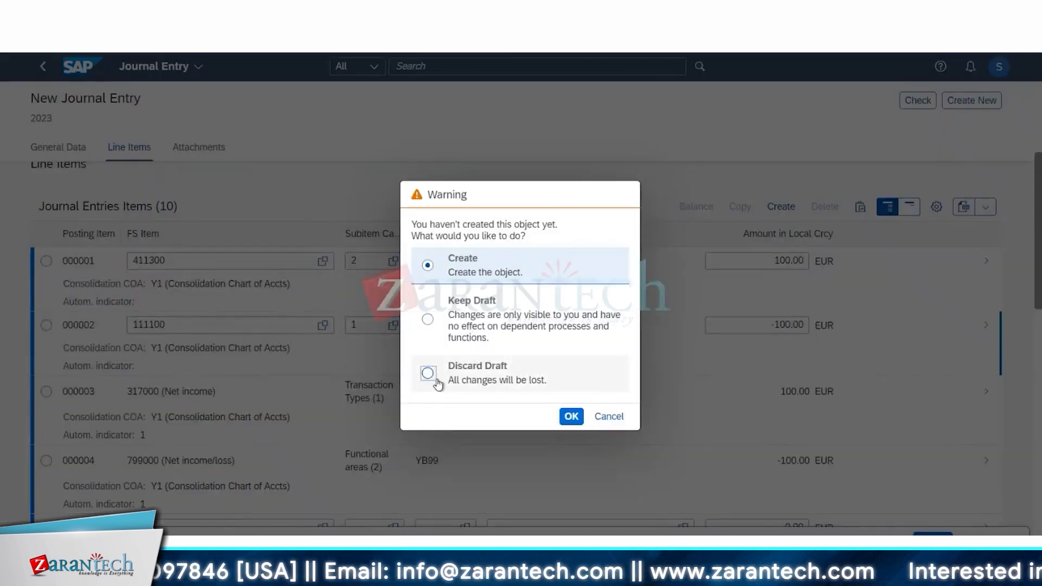
left_click(572, 418)
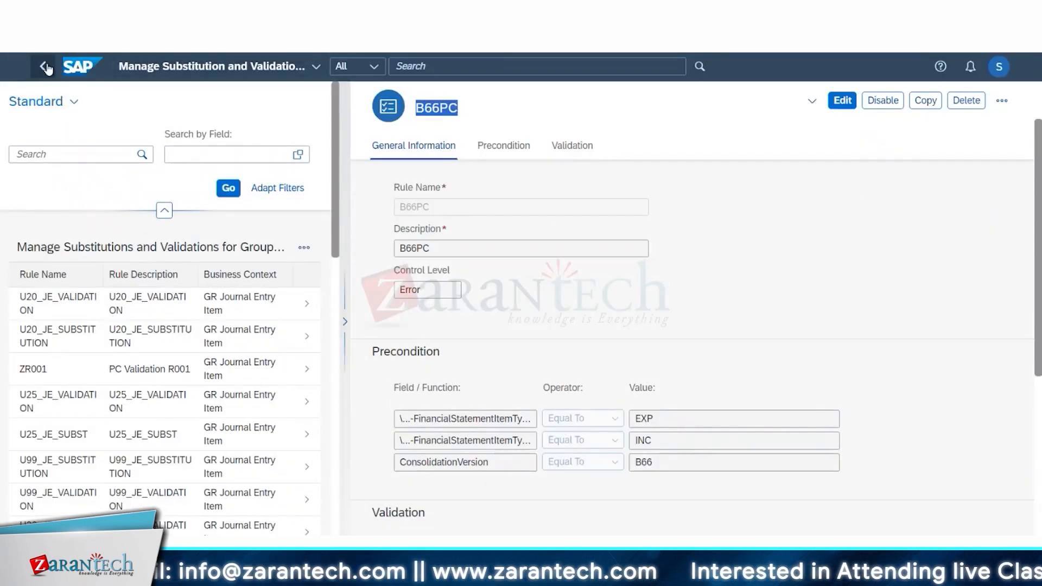
left_click(45, 66)
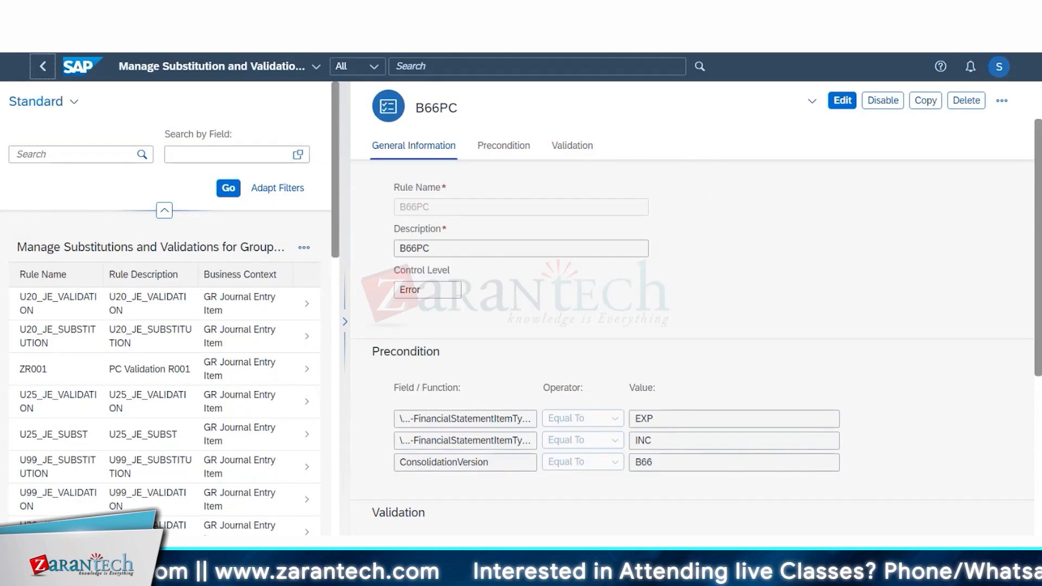
left_click(42, 65)
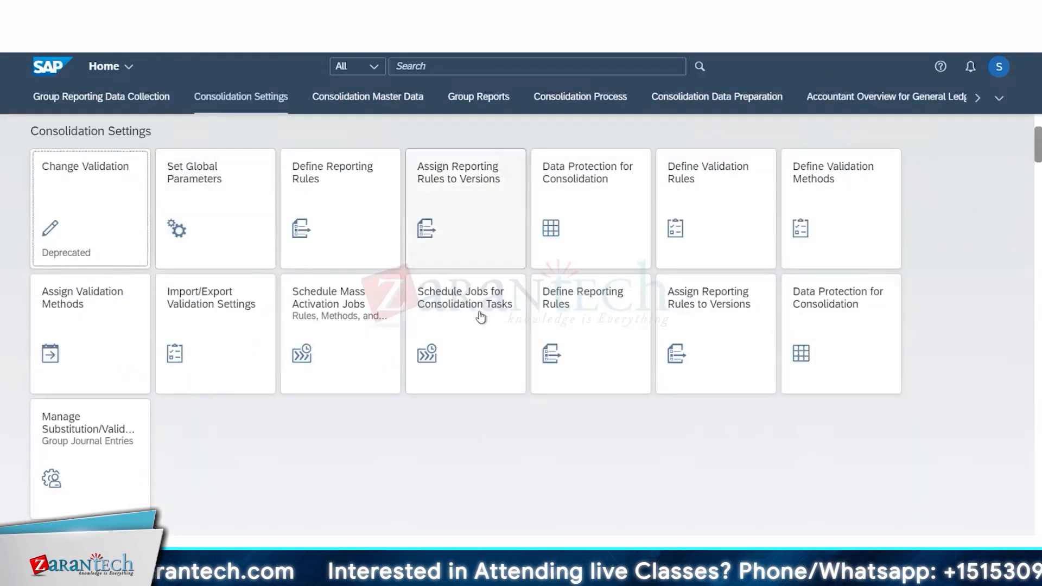
Step: Create a substitution rule for the GR Journal Entry Item context in Manage Substitution/Validation for group journal entries
left_click(142, 434)
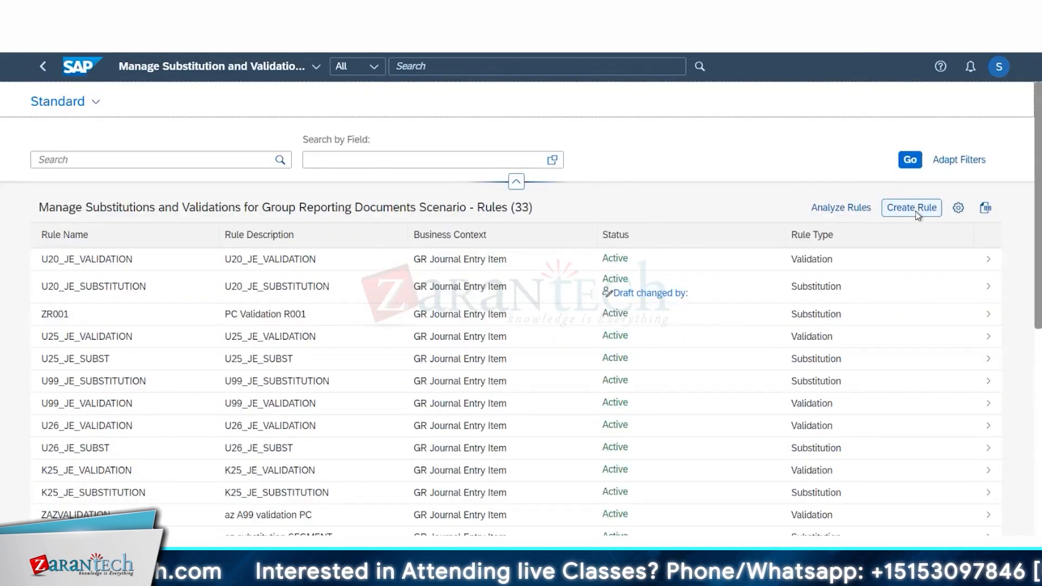
left_click(915, 210)
left_click(412, 372)
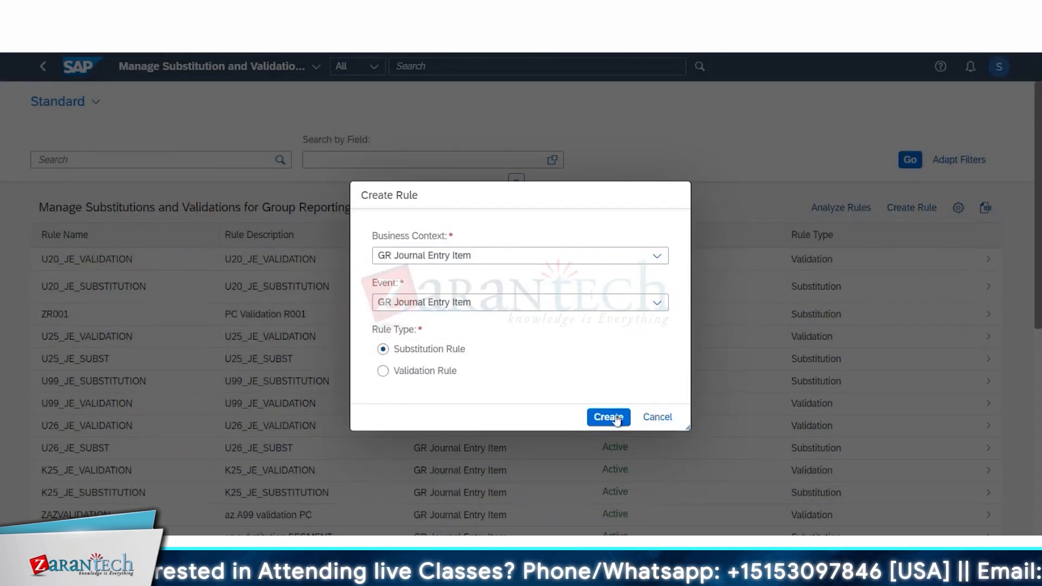
left_click(608, 417)
Step: Enter B66SR as both the rule name and the description of the substitution rule
type("B66")
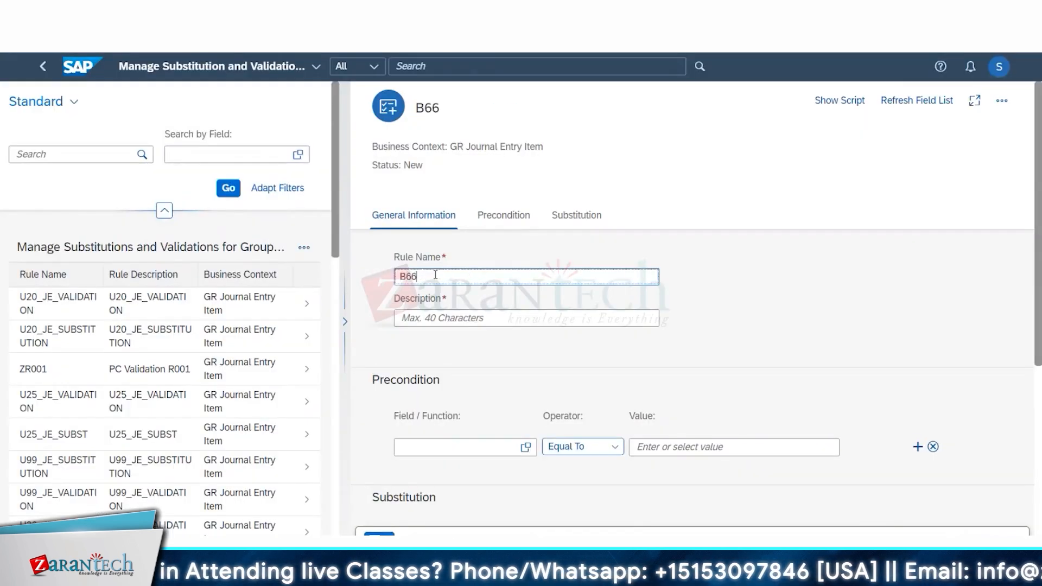
type("SR")
left_click(416, 313)
type("B66")
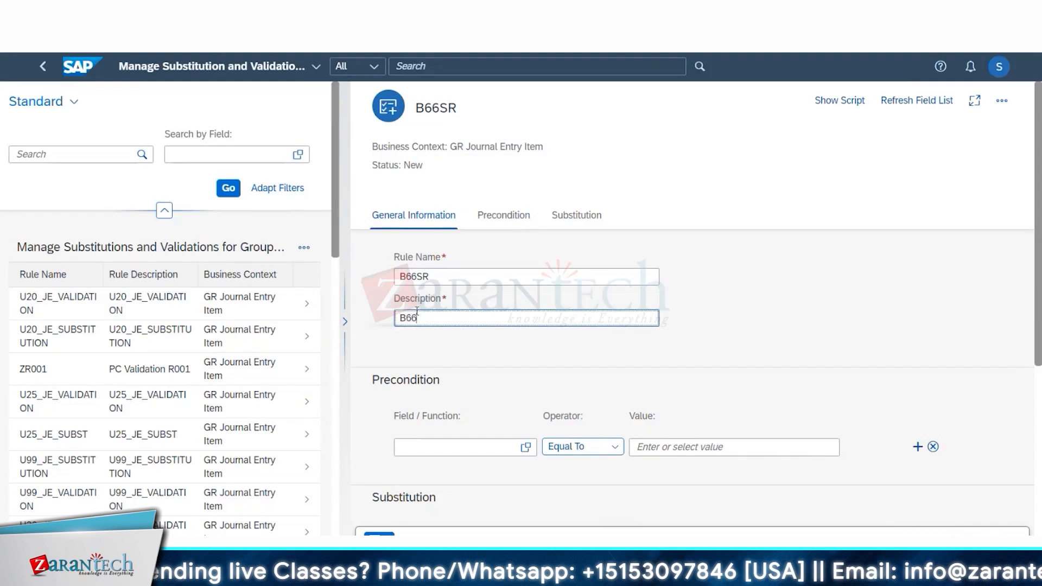
type("SR")
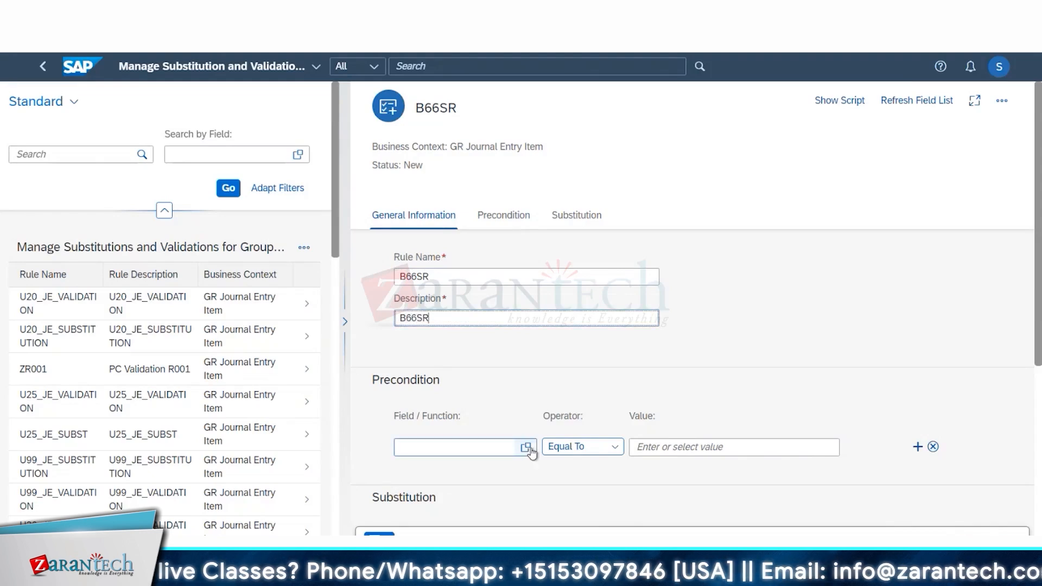
Step: Set the first precondition to the group journal entry item's own Segment field with the operator Is empty
left_click(526, 447)
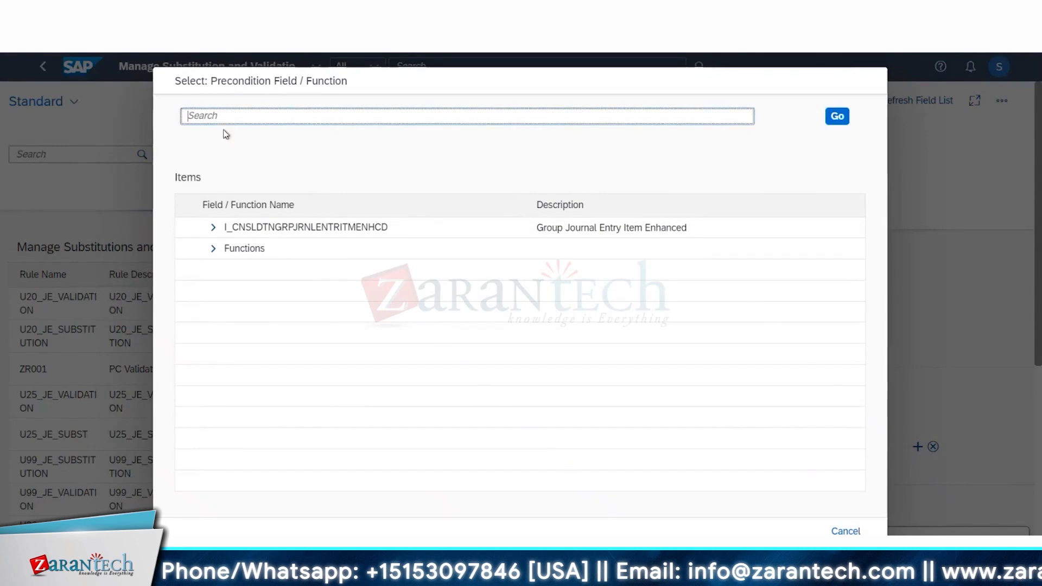
type("Se")
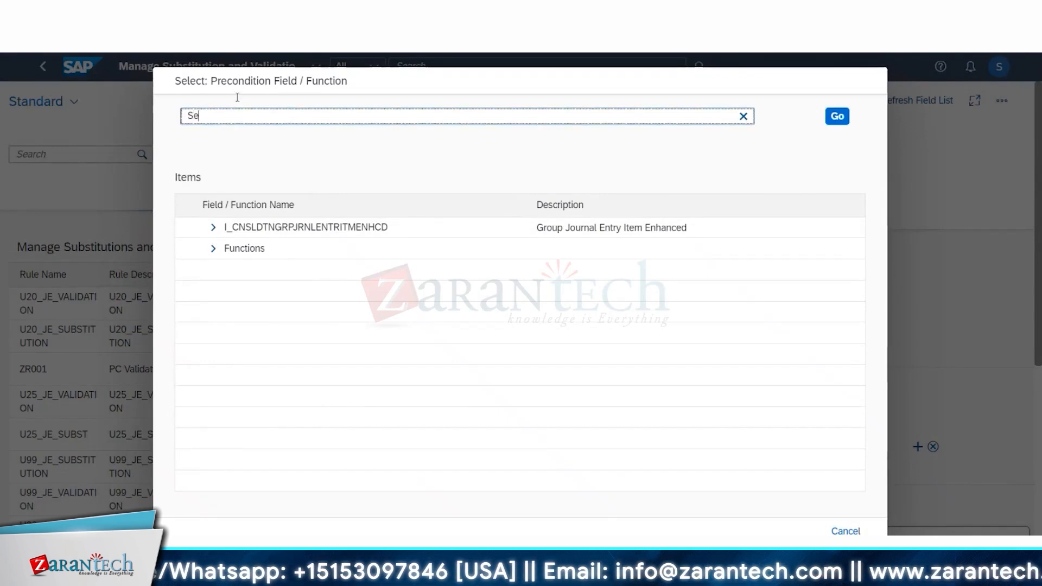
type("g")
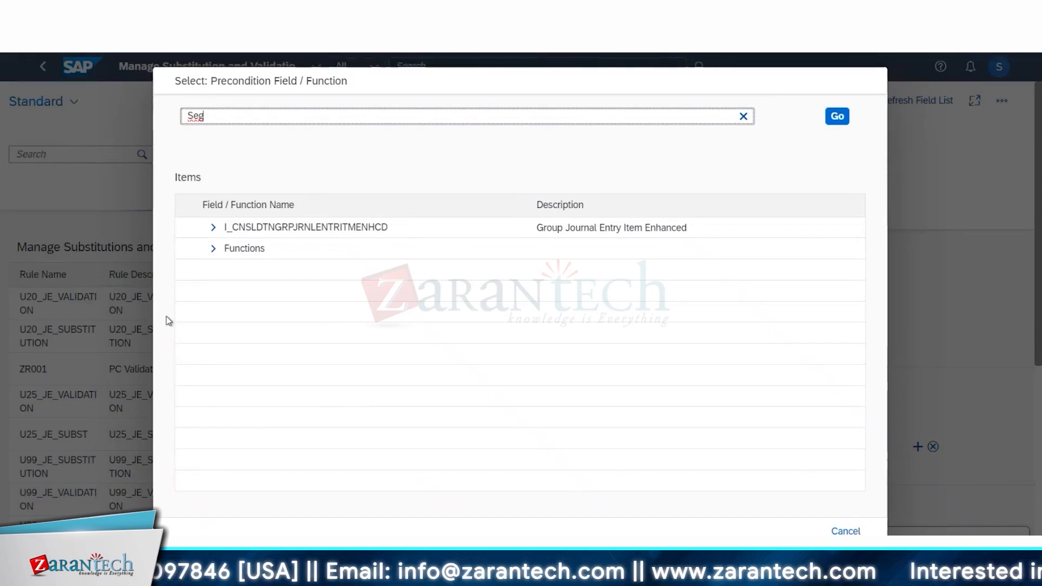
type("ment")
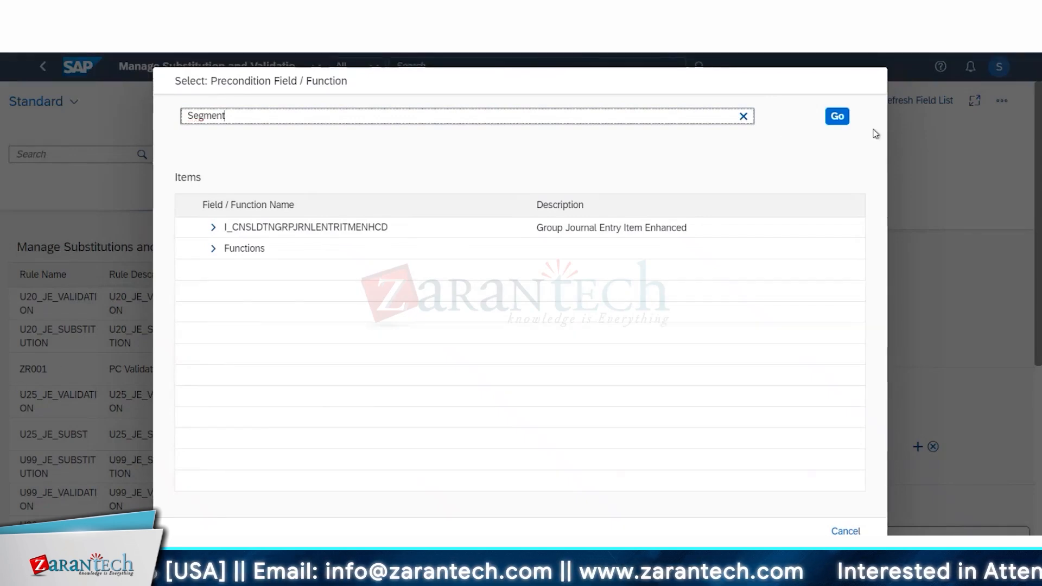
left_click(833, 120)
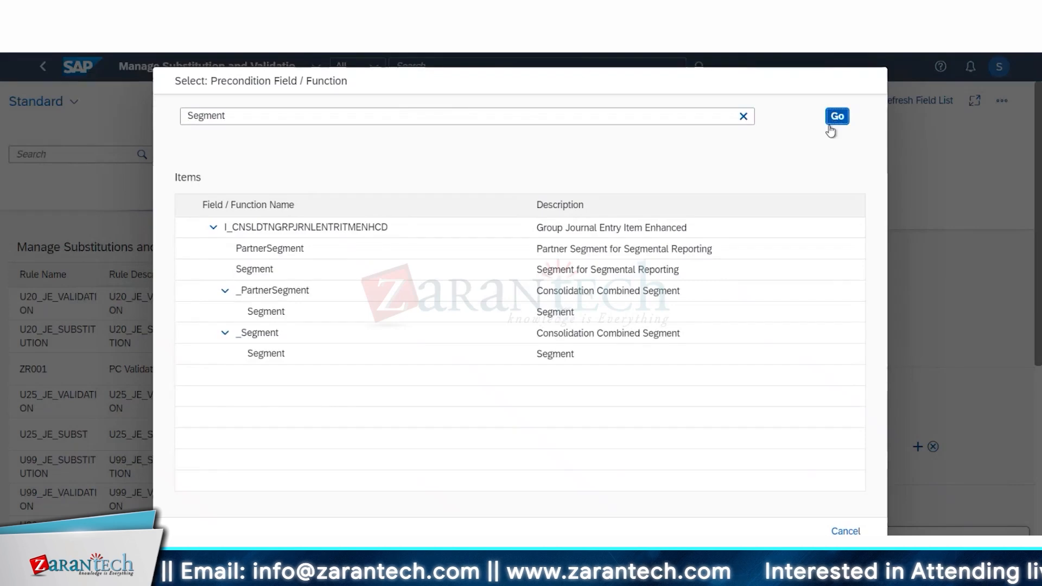
double_click(248, 270)
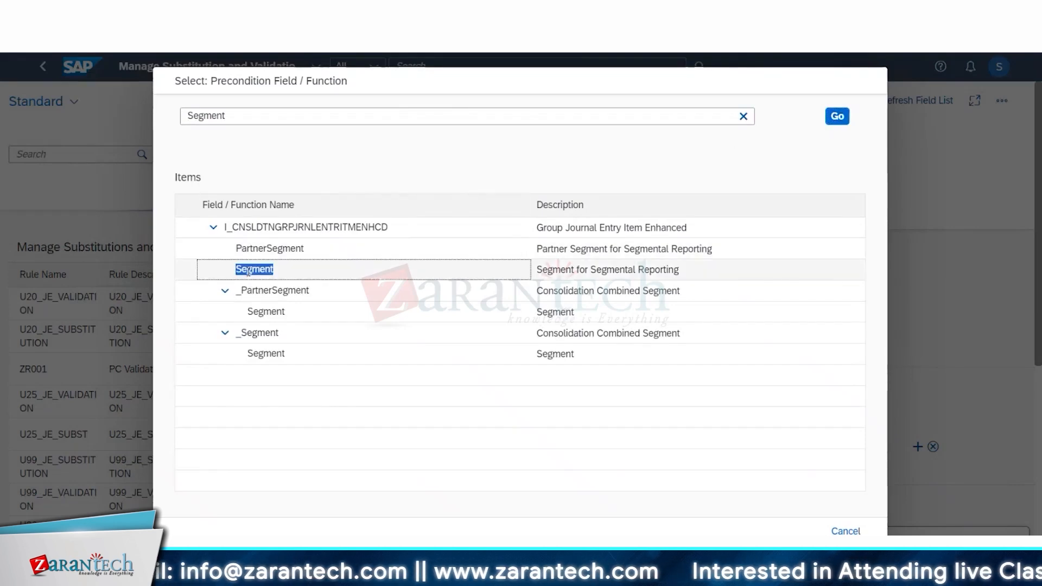
left_click(186, 271)
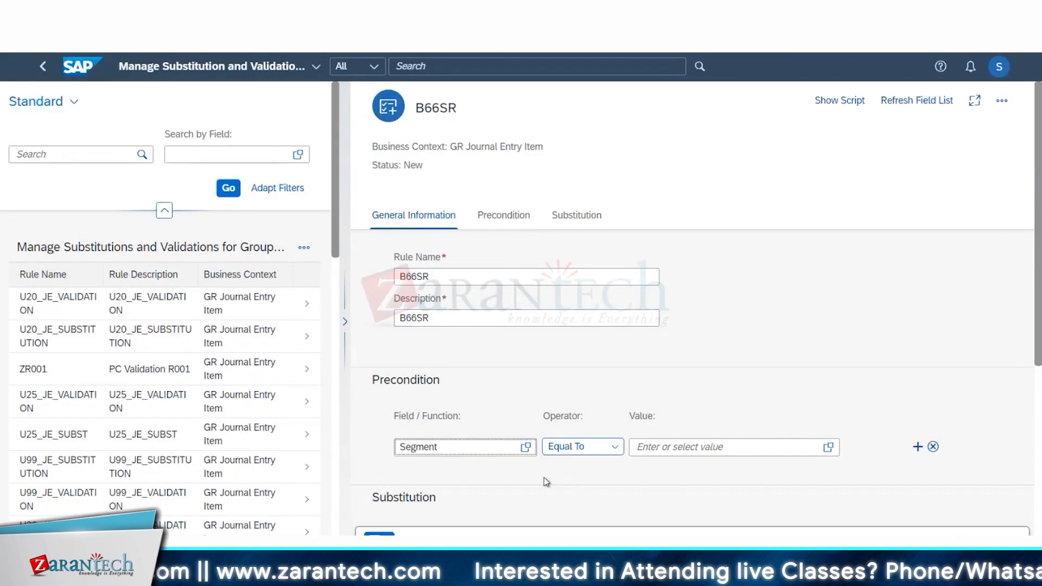
left_click(611, 448)
left_click(581, 462)
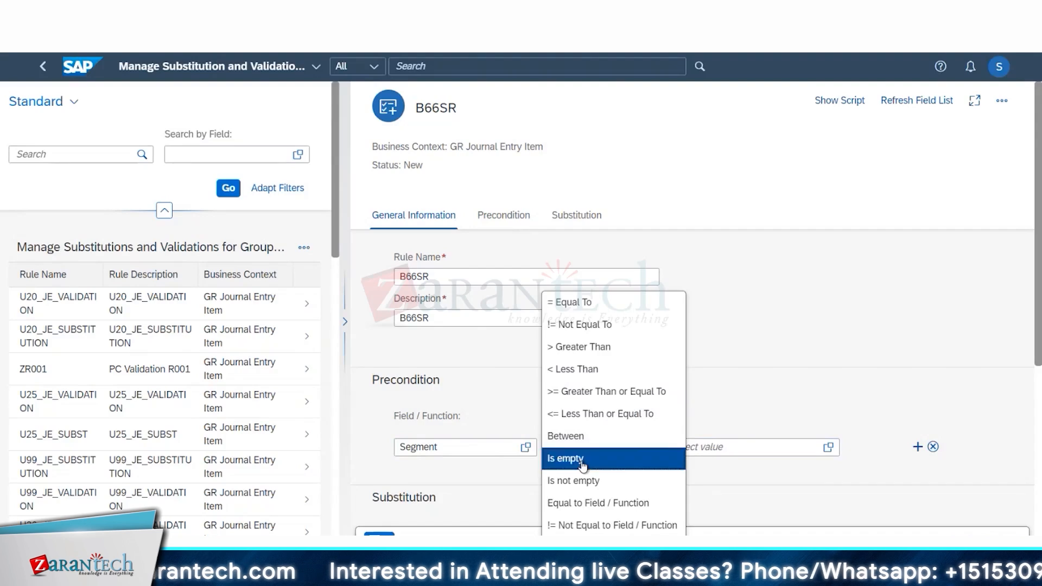
Step: Add a second precondition requiring ConsolidationVersion from the group journal entry item to be equal to B66
left_click(917, 446)
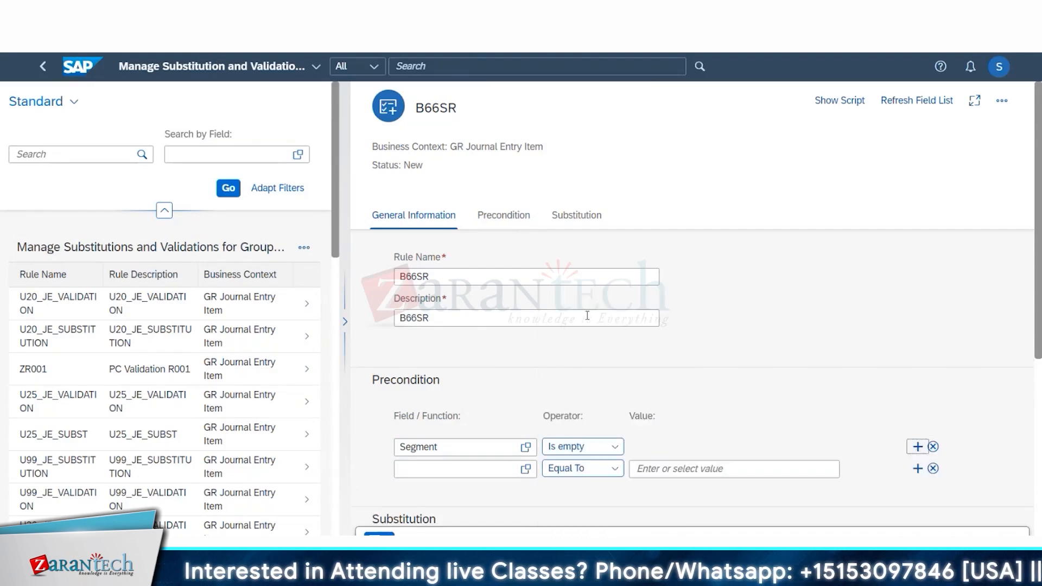
scroll(556, 365, "down", 1)
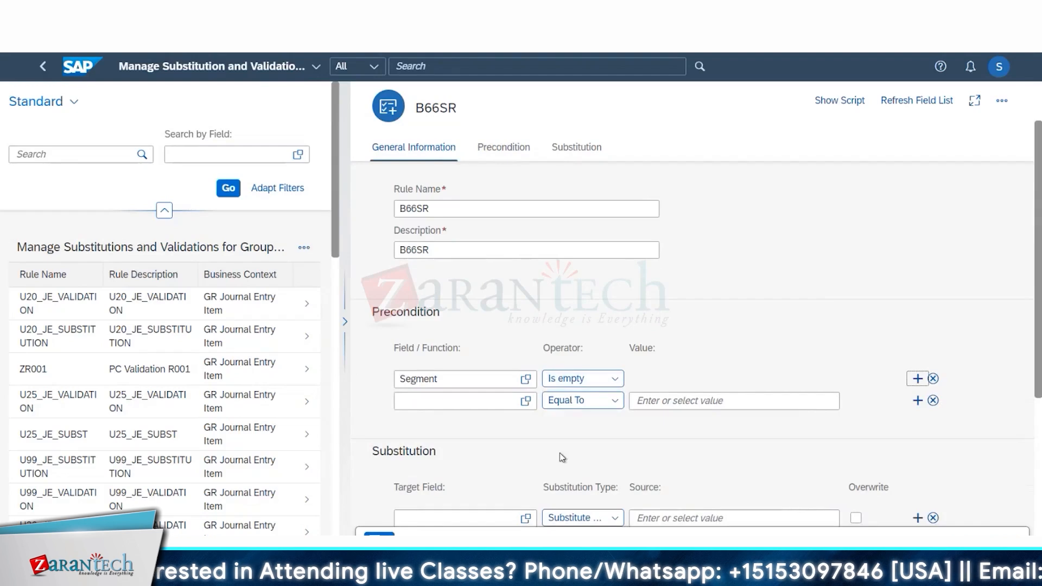
left_click(525, 401)
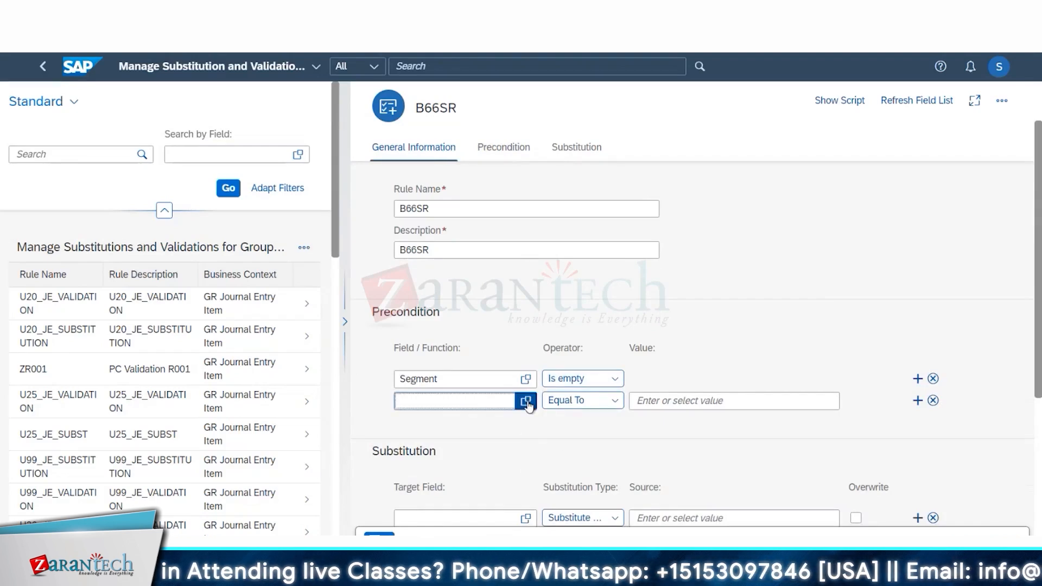
type("Consolidation")
key("Return")
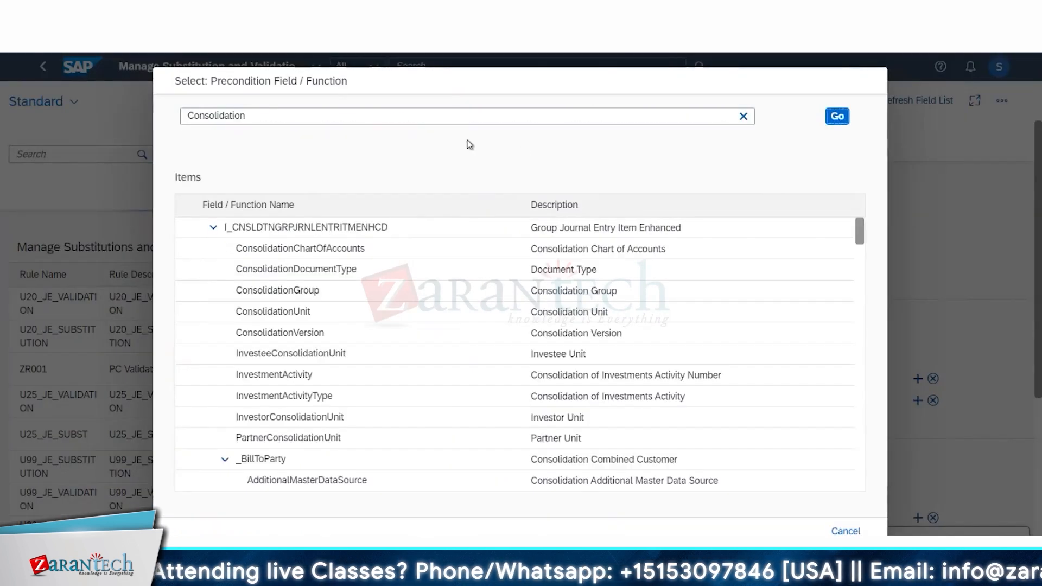
double_click(294, 333)
left_click(194, 334)
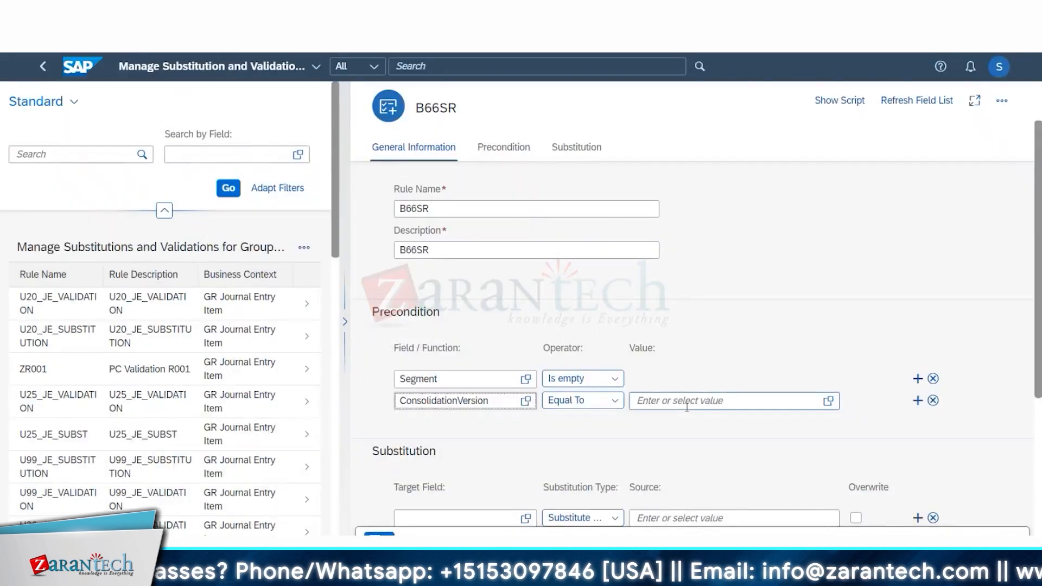
left_click(687, 404)
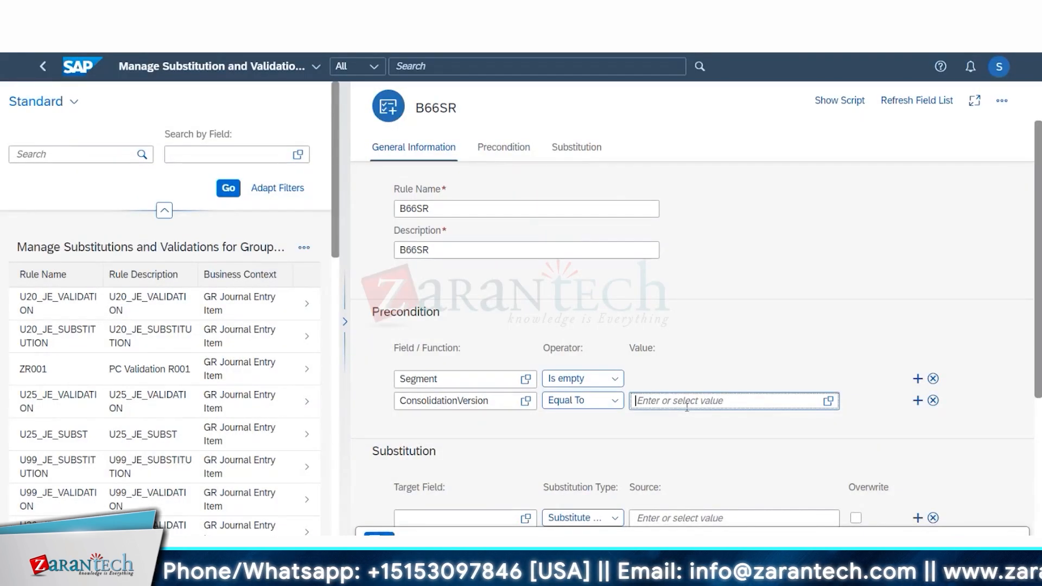
type("B66")
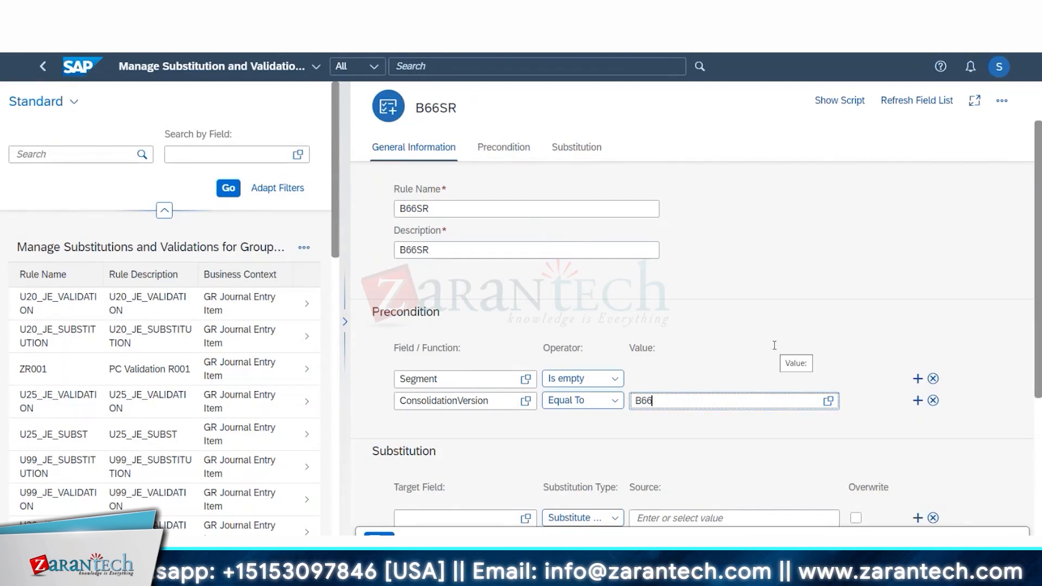
left_click(880, 224)
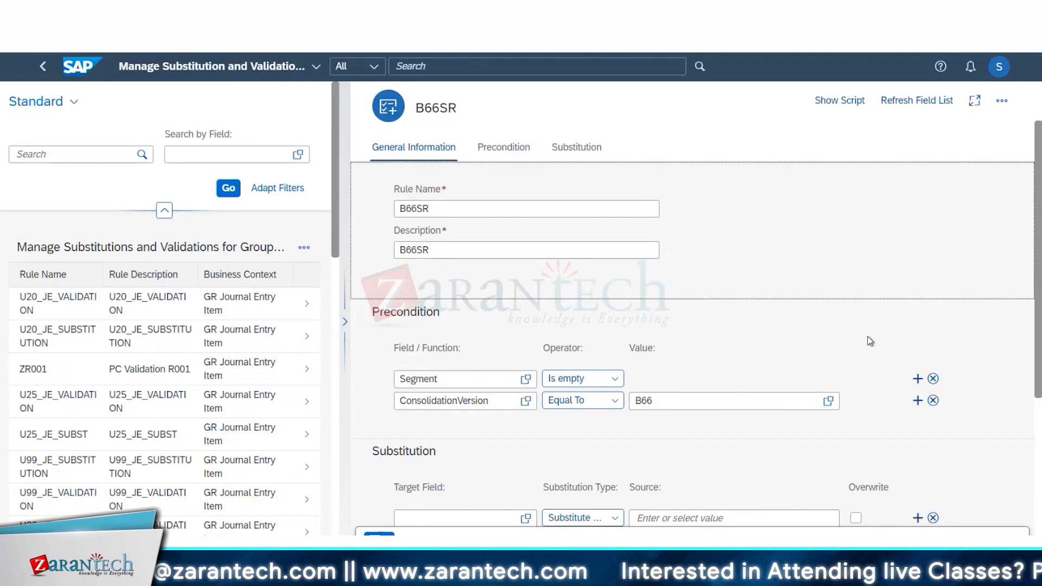
Step: Define the substitution with Segment as the target field and 1000_C as the source value
scroll(738, 344, "down", 3)
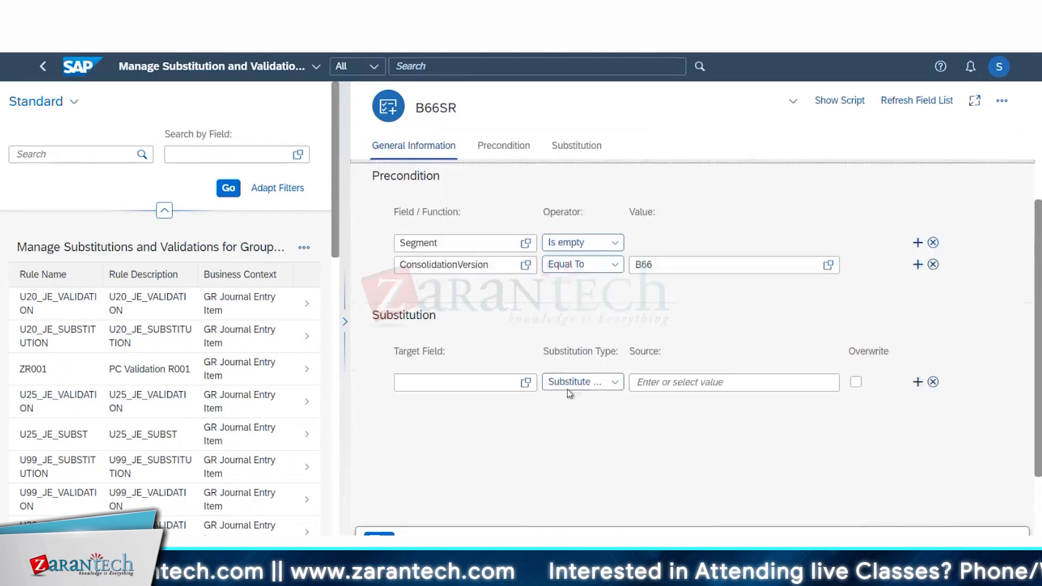
left_click(524, 383)
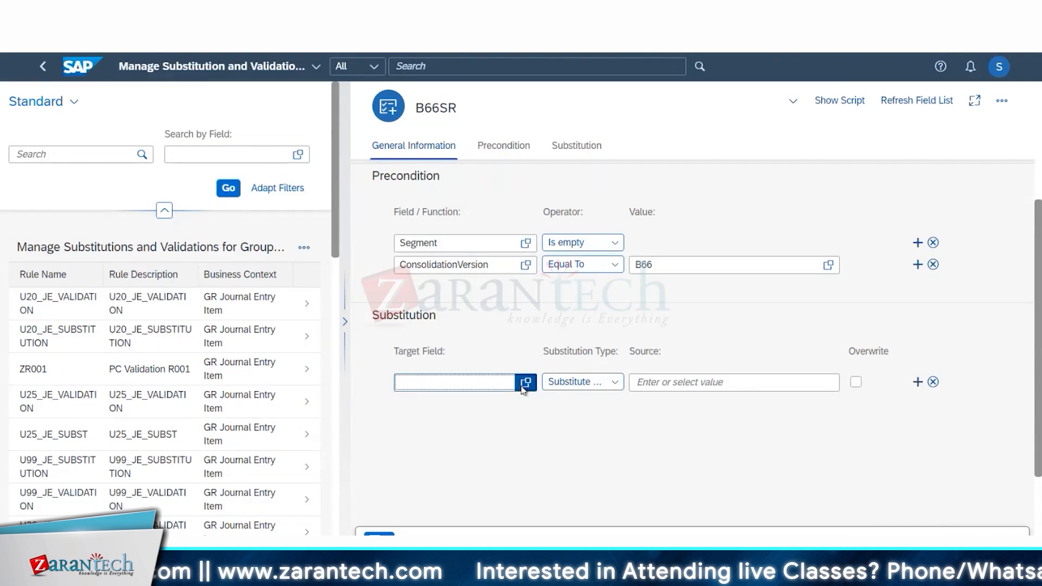
scroll(260, 369, "down", 5)
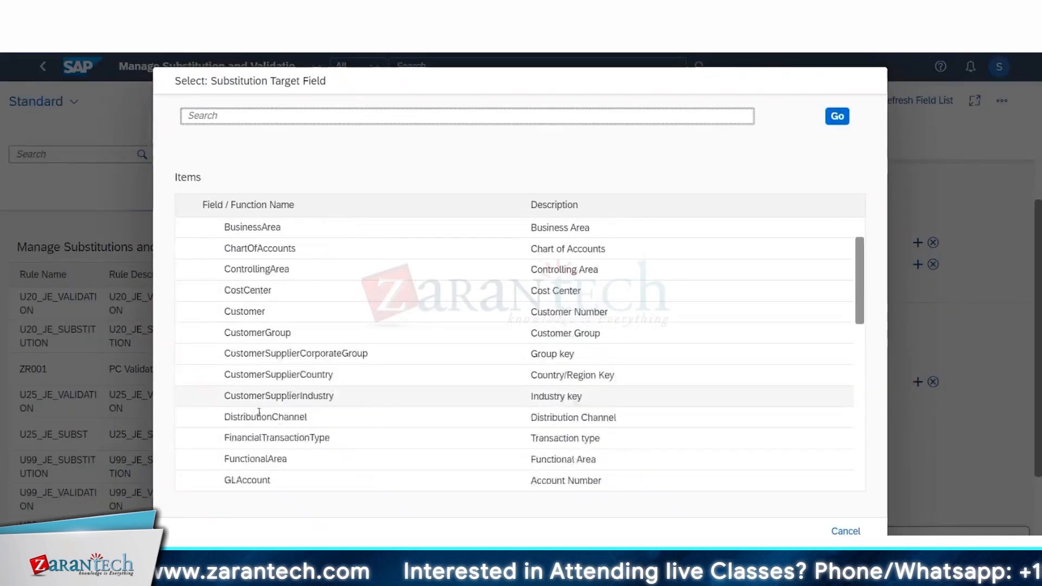
scroll(260, 415, "down", 5)
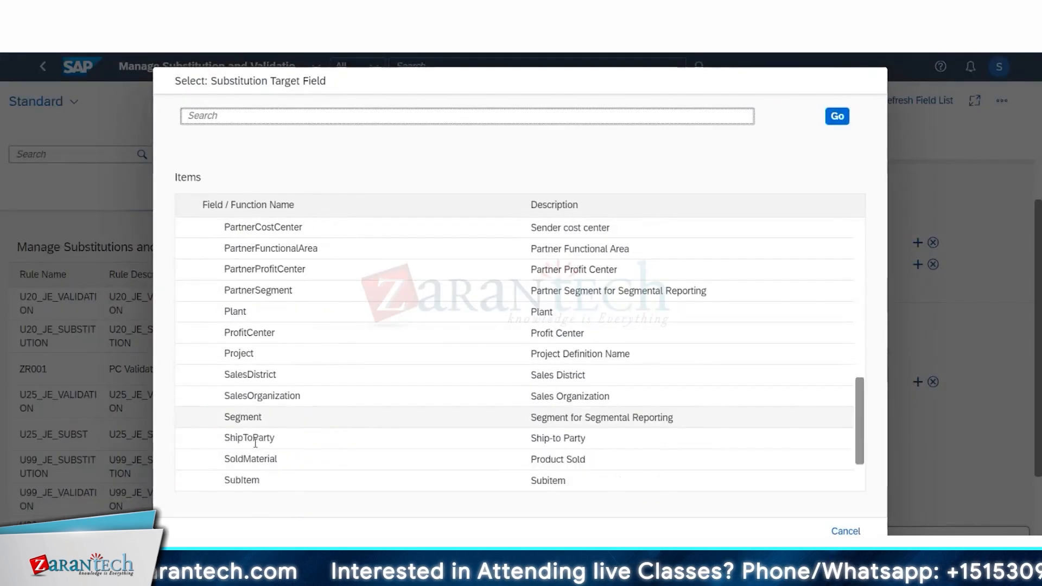
left_click(270, 415)
left_click(713, 383)
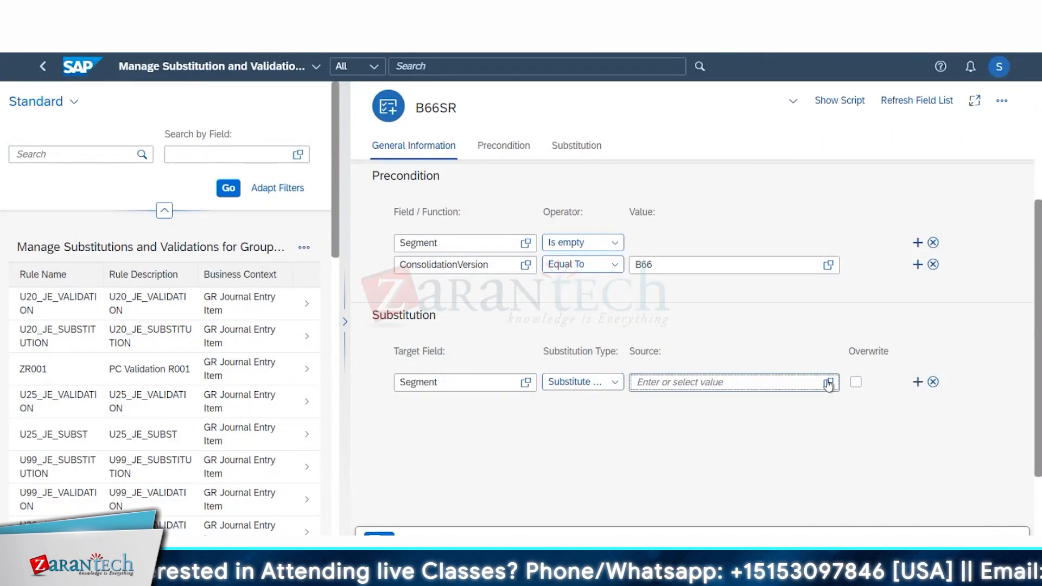
type("1000_C")
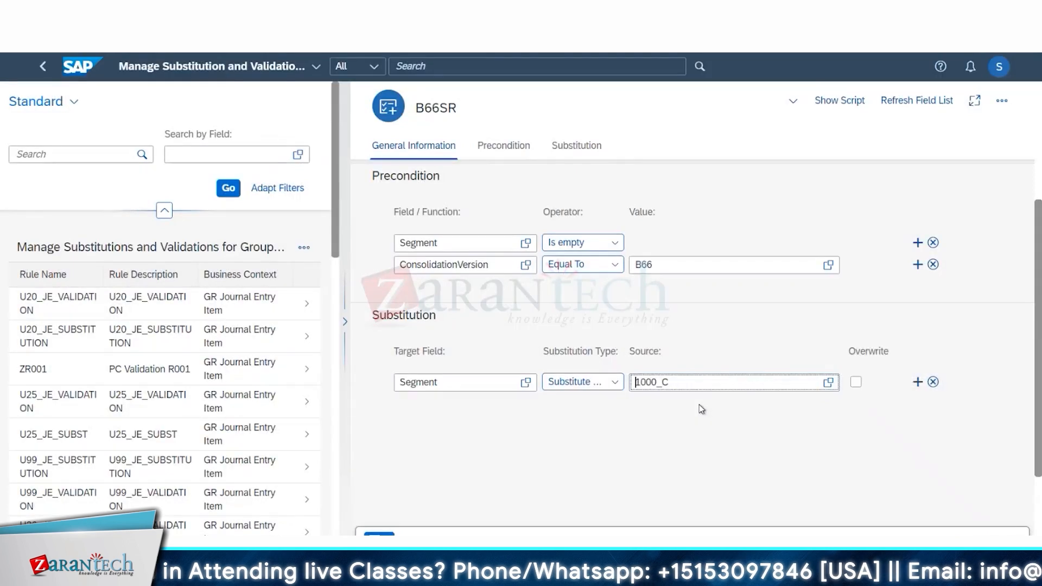
Step: Save and activate the substitution rule B66SR
left_click(962, 534)
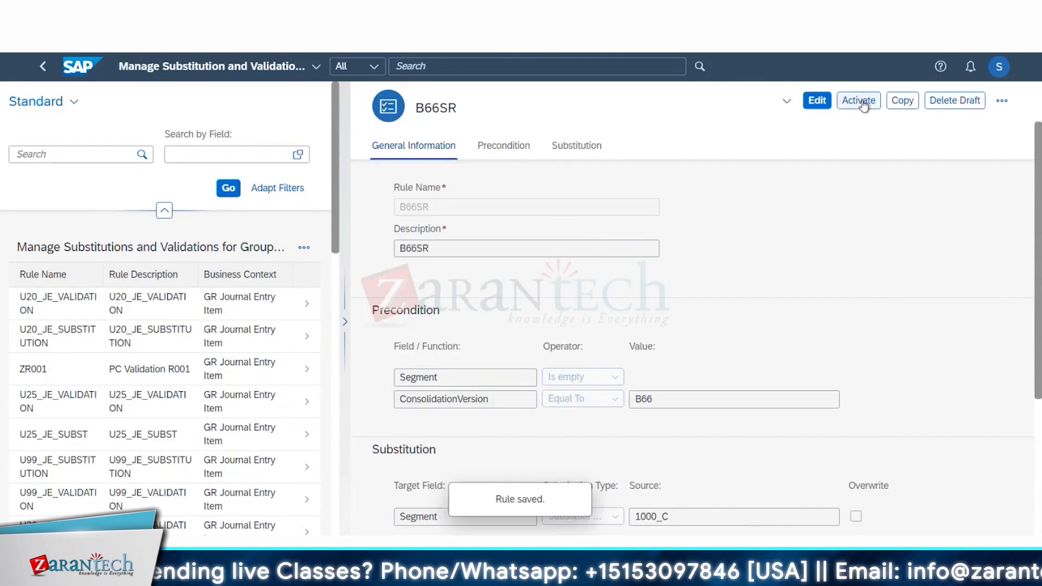
left_click(865, 101)
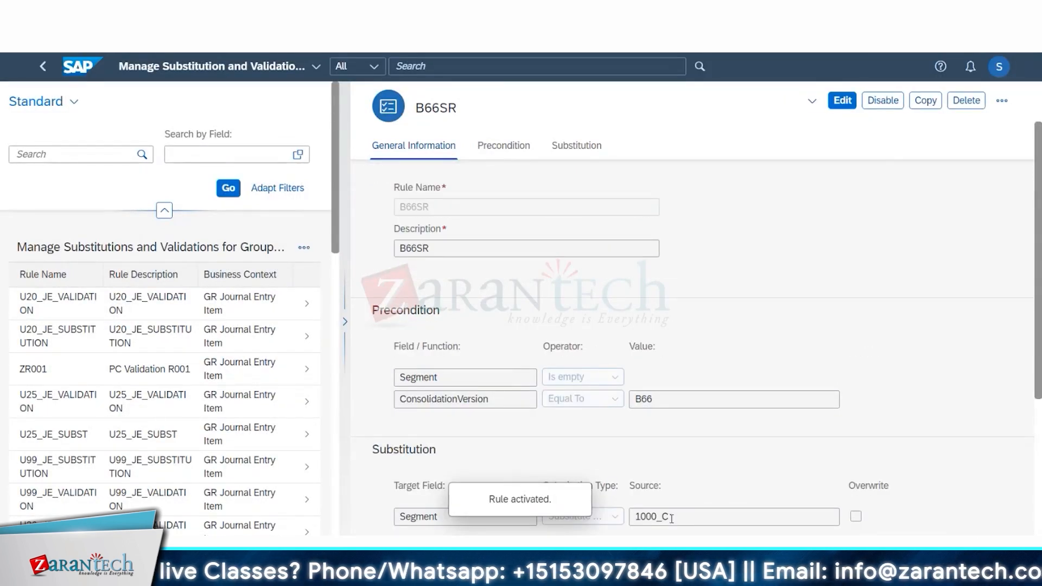
double_click(671, 518)
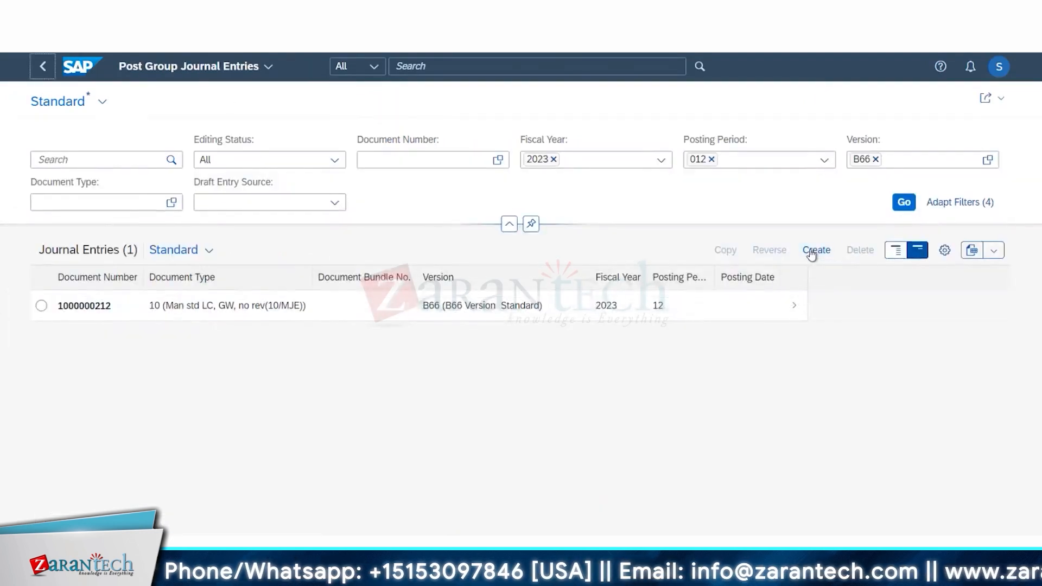
Step: Create a new group journal entry with document type 10 and enter FS item 411300 with local amount 100 on line 000001
left_click(811, 250)
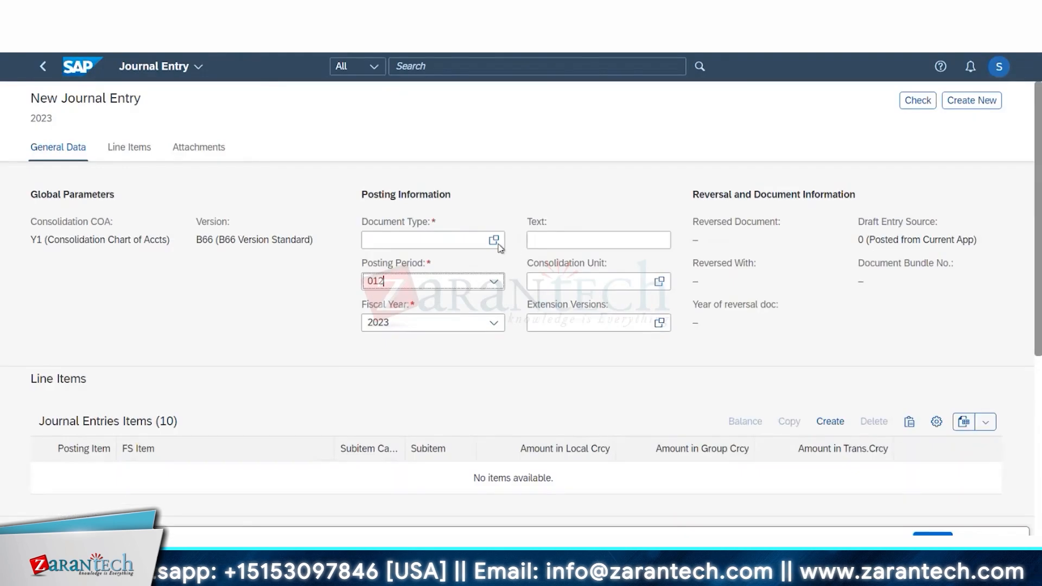
left_click(495, 243)
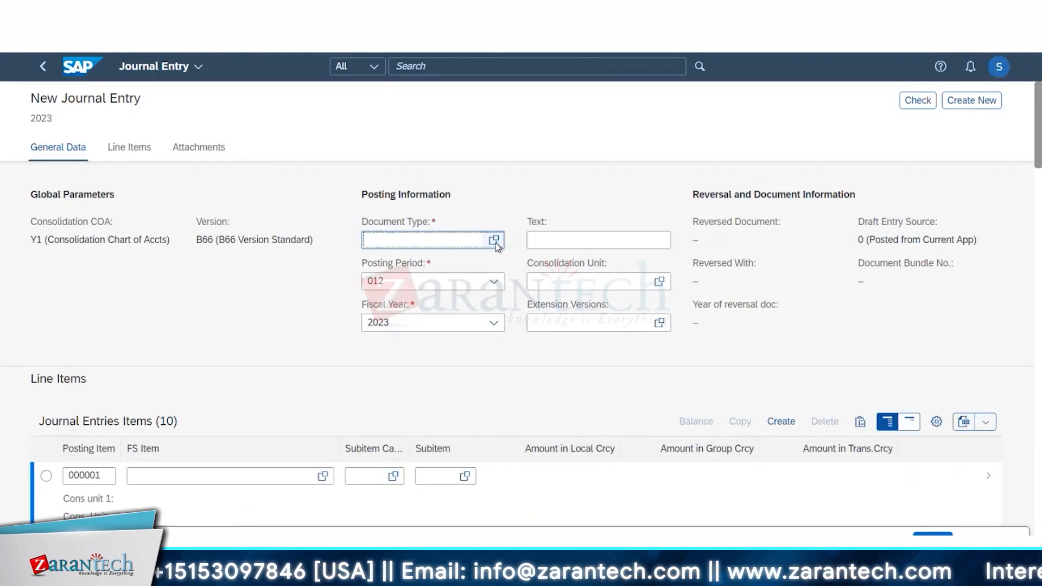
type("411300")
left_click(239, 321)
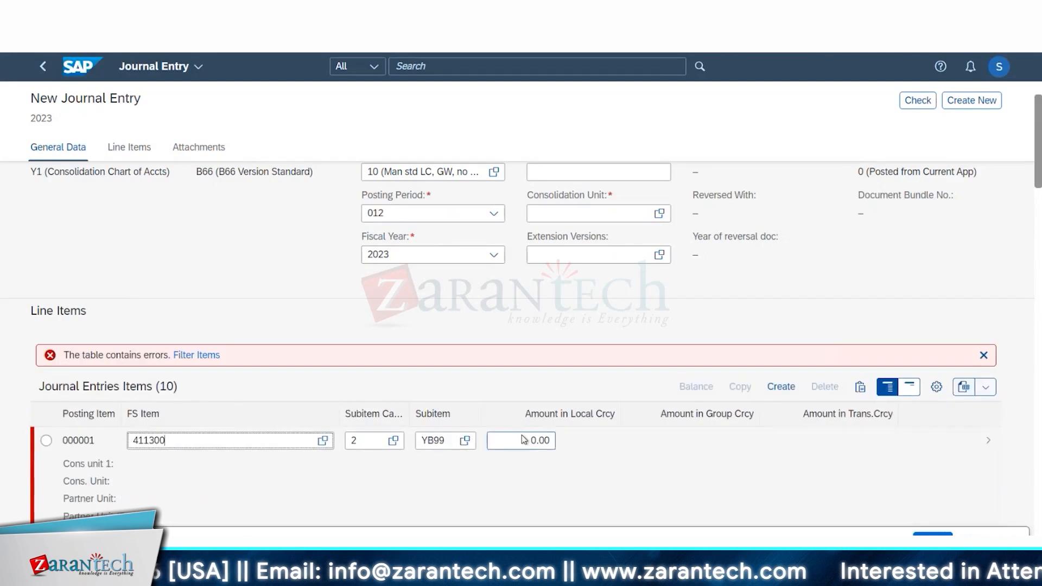
left_click(553, 441)
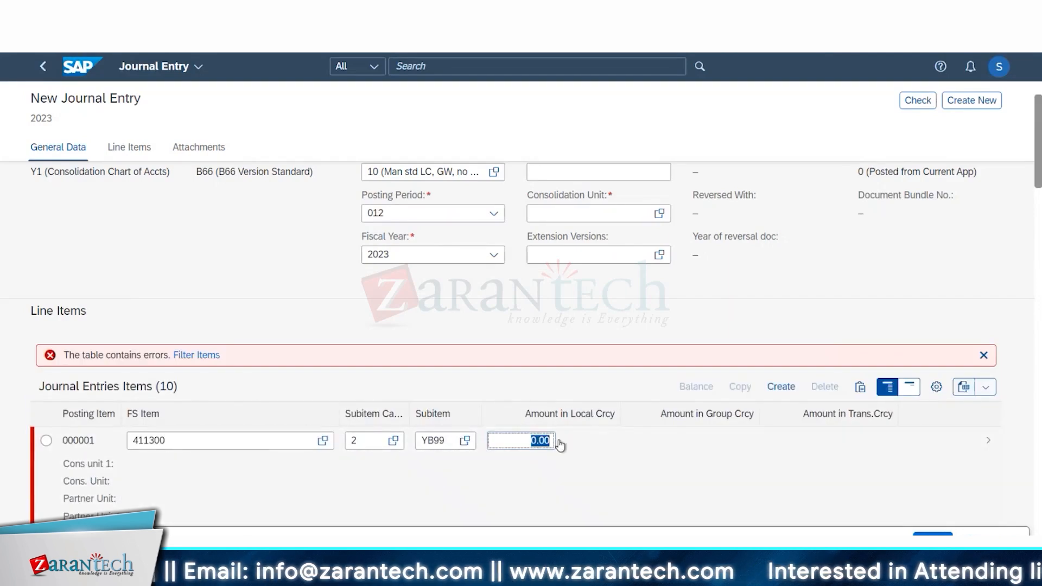
type("100")
Step: Check the Segment of line item 000001, assign profit center 50001 (PRODUCT Group - 1), and return to the journal entry
left_click(151, 434)
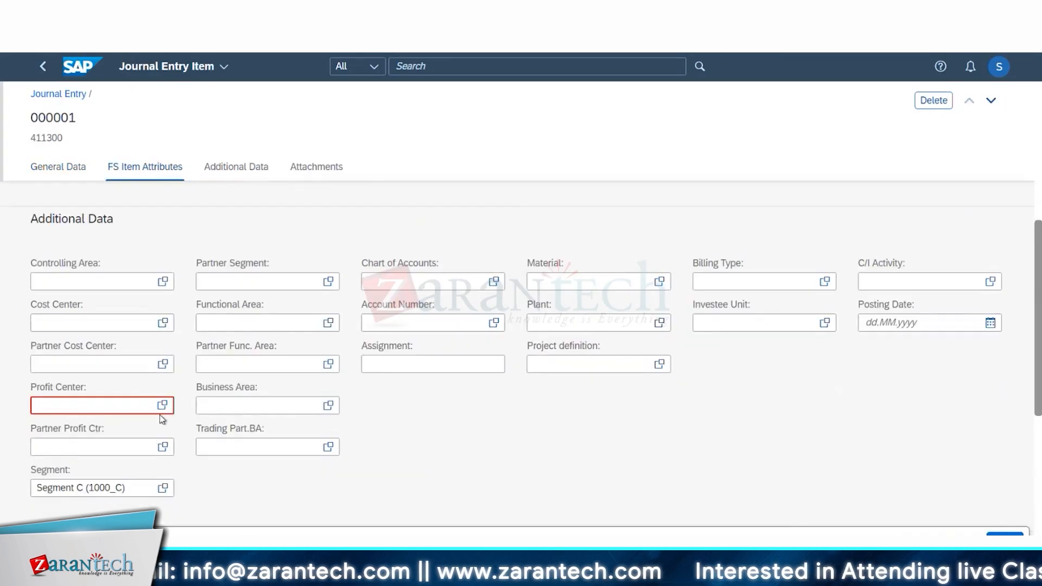
left_click(131, 486)
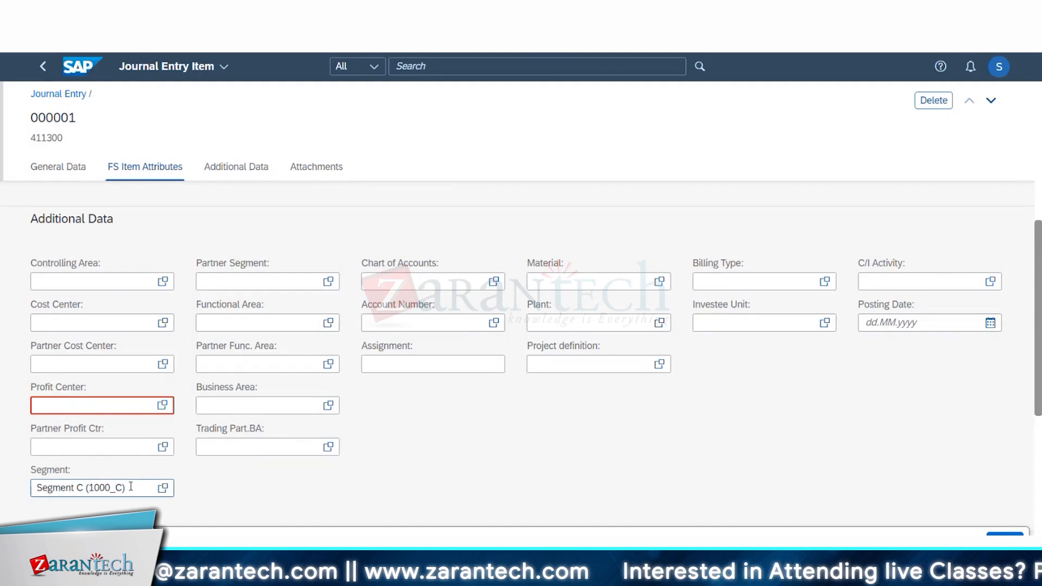
left_click_drag(131, 487, 36, 487)
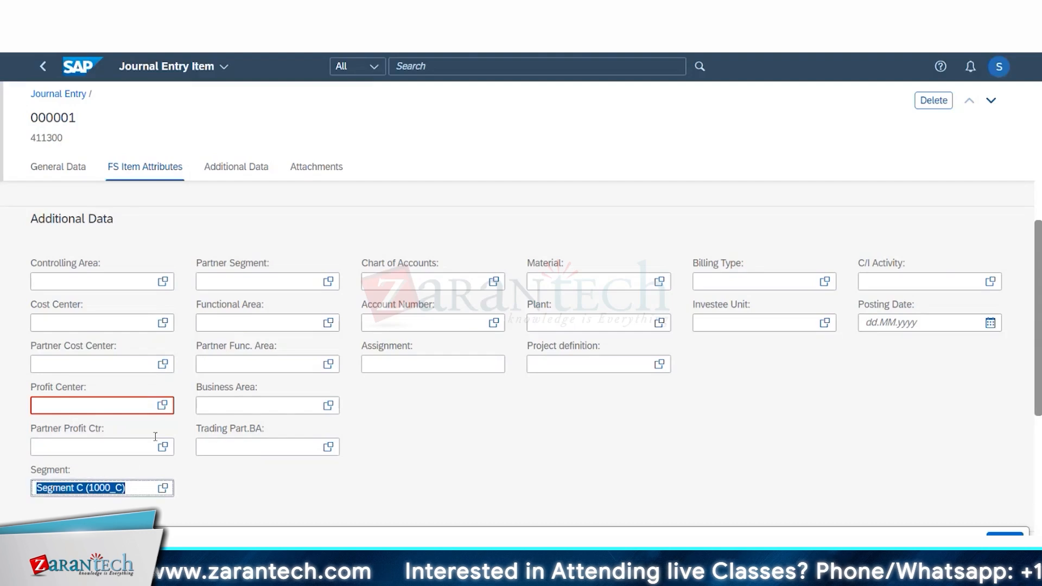
left_click(161, 410)
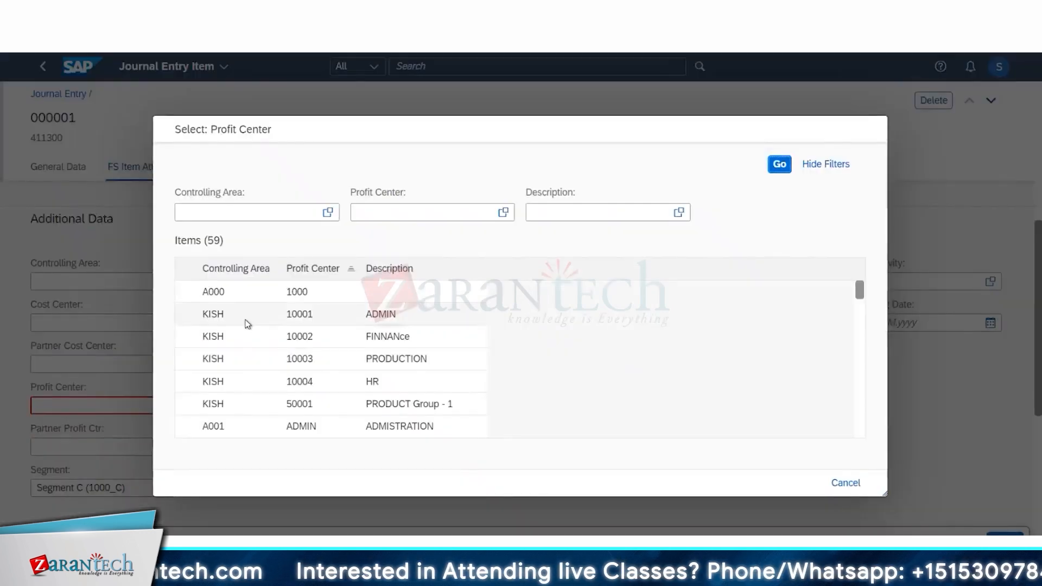
left_click(302, 404)
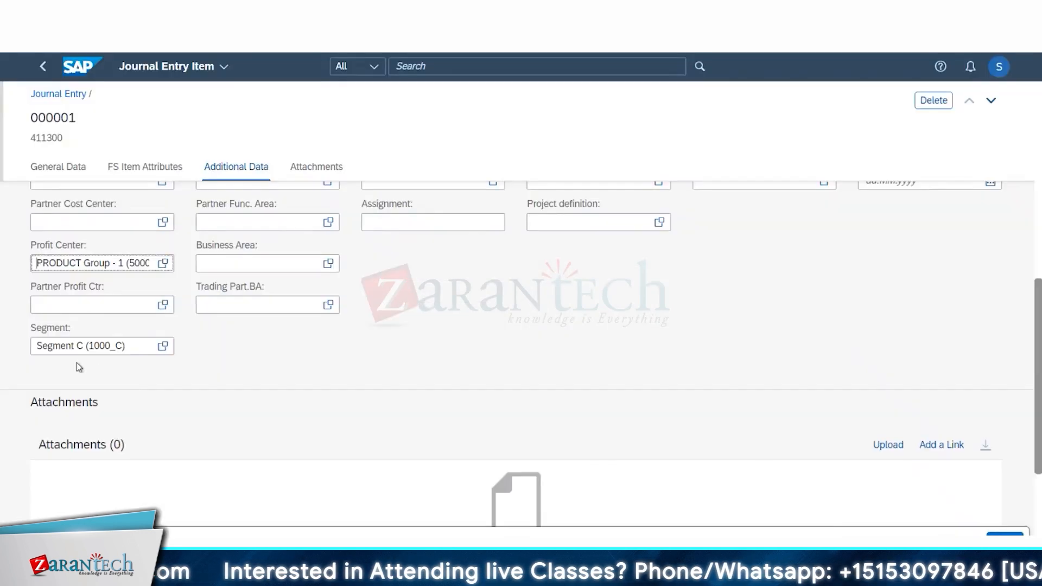
left_click(44, 67)
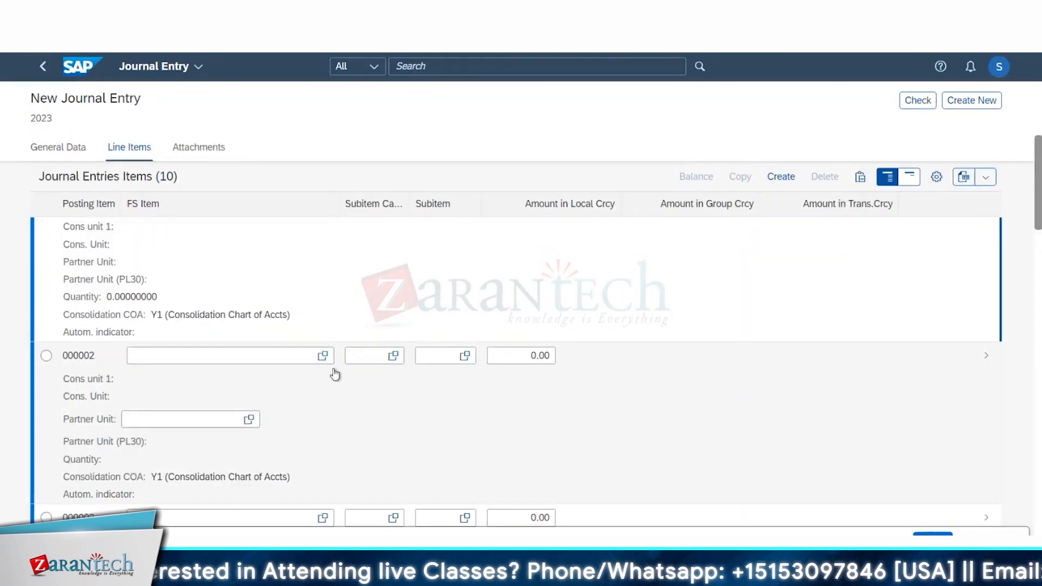
Step: Enter FS item 111100 (Cash on hand) on line 000002 of the journal entry
scroll(455, 337, "up", 5)
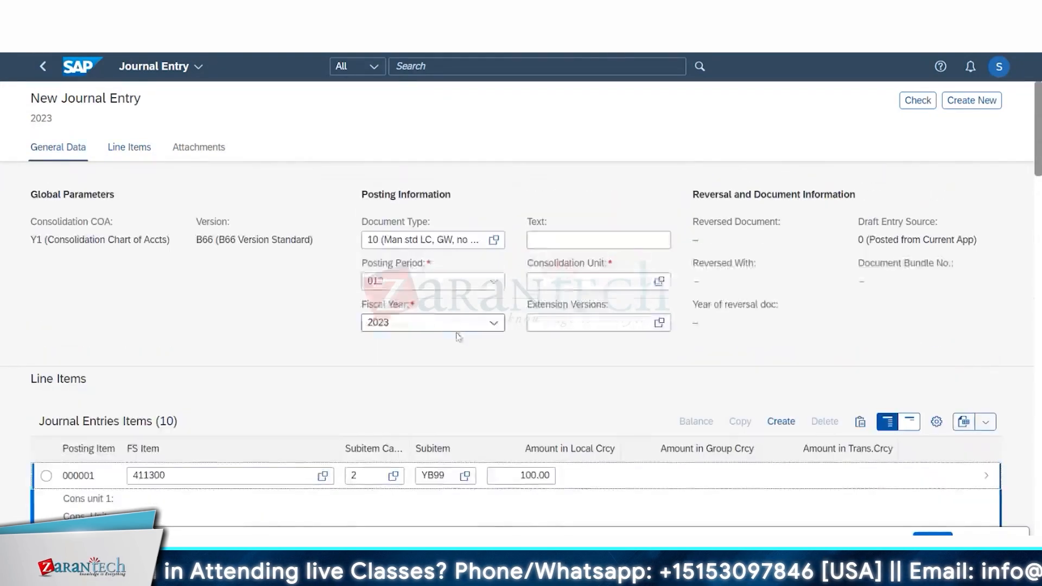
scroll(458, 338, "down", 3)
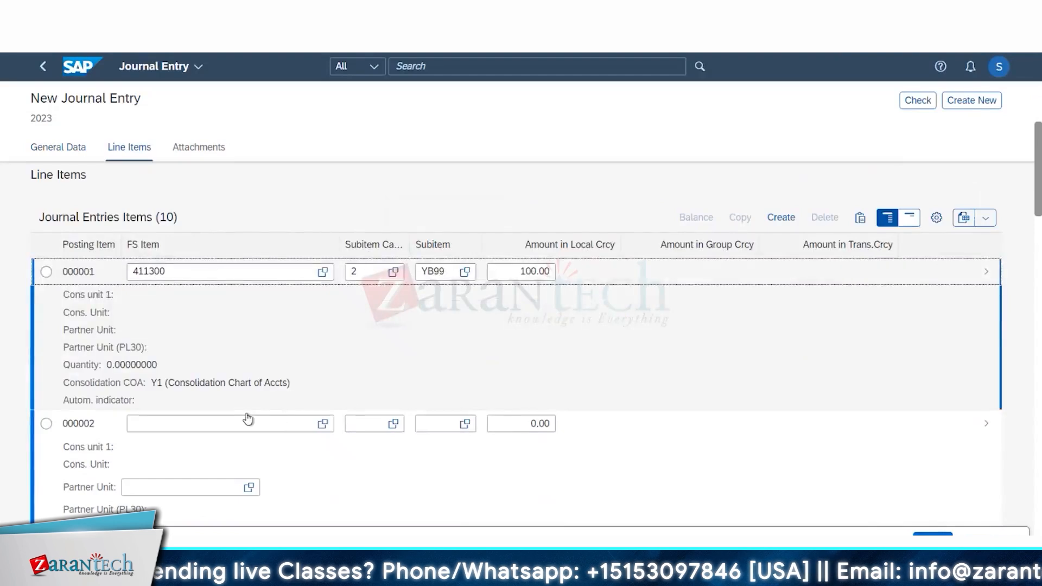
left_click(228, 423)
left_click(228, 423)
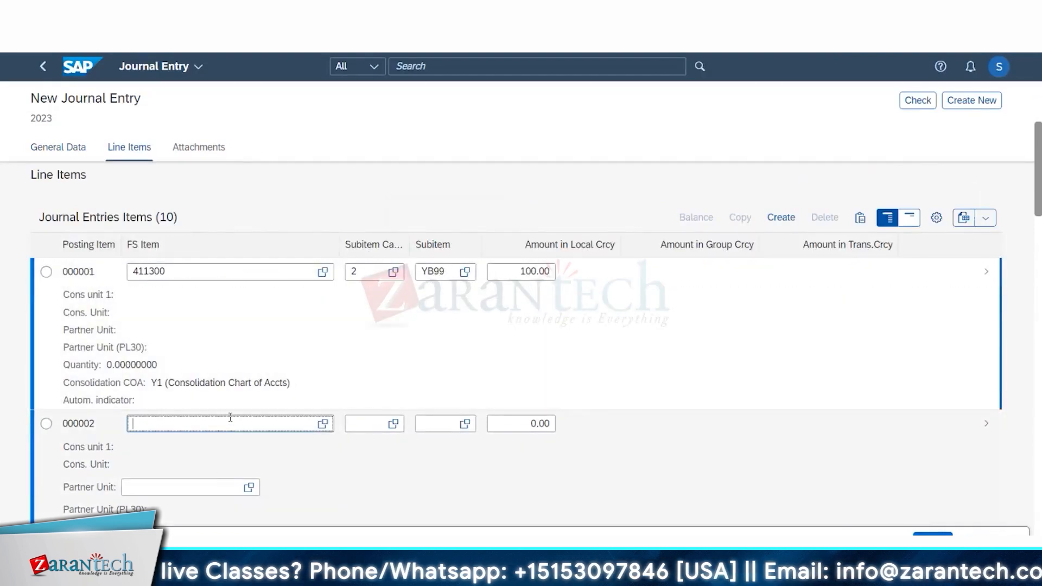
type("4")
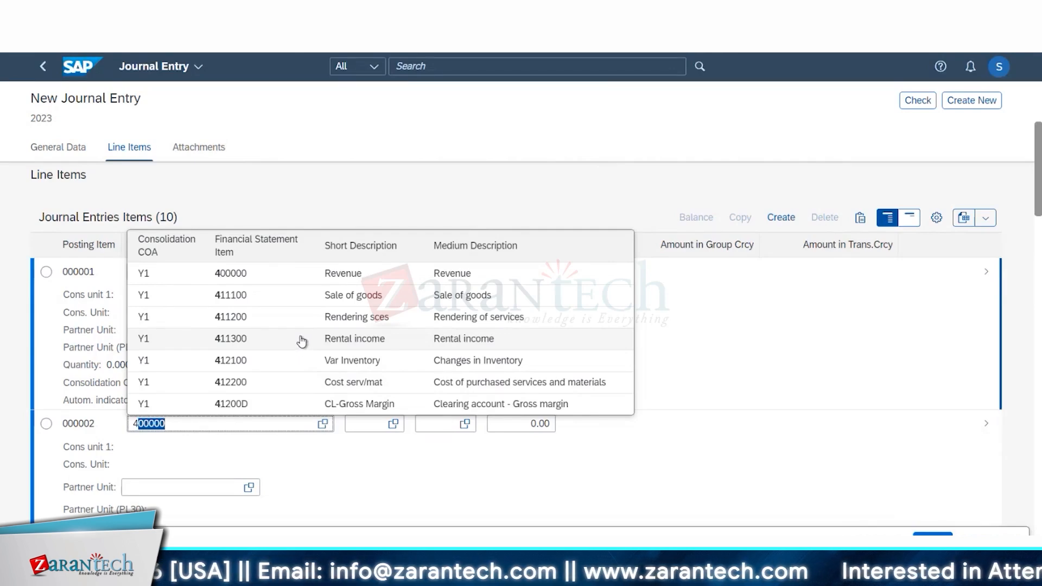
key("BackSpace")
key("BackSpace")
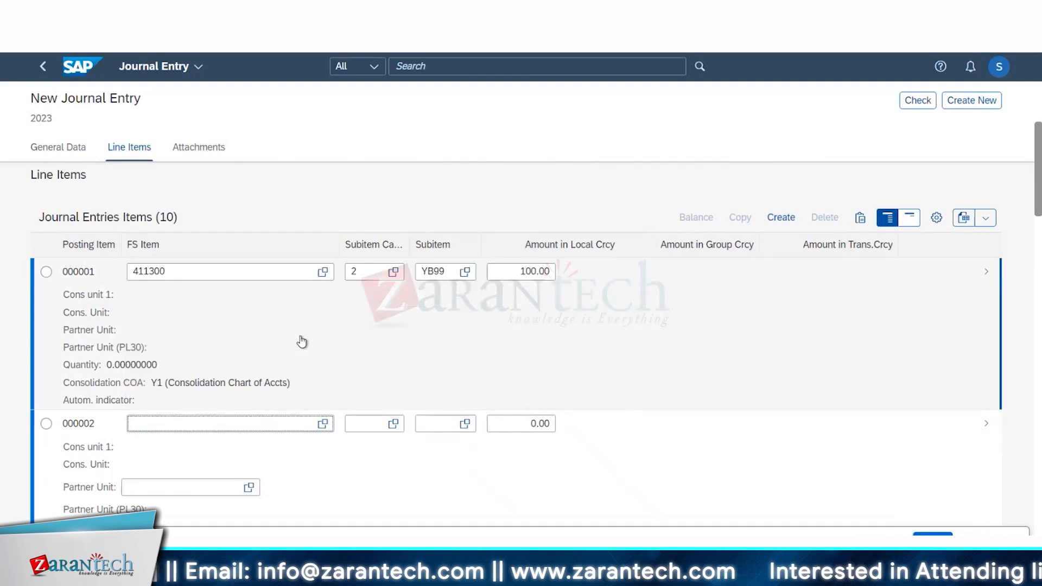
type("110000")
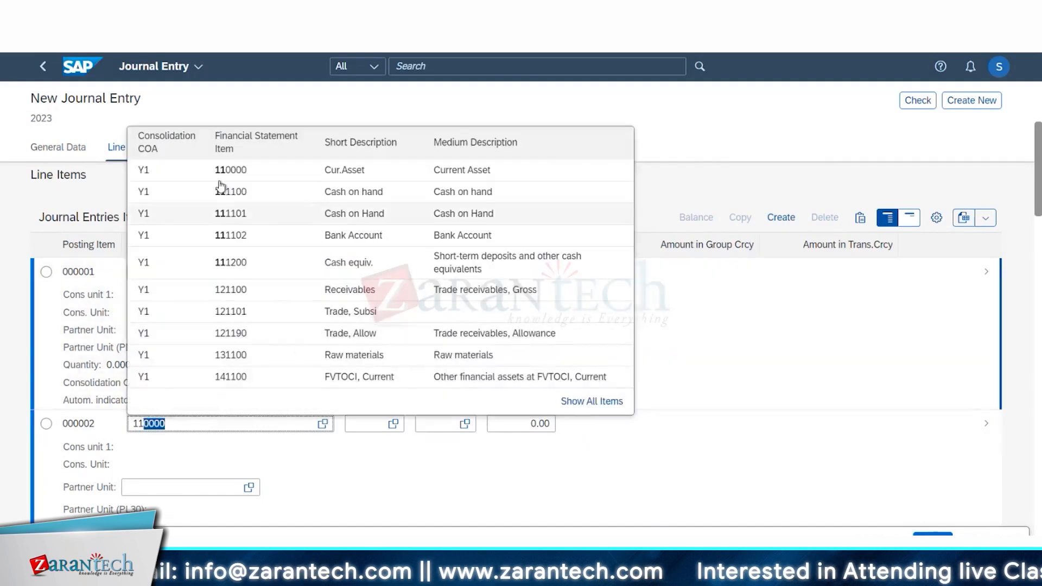
left_click(314, 194)
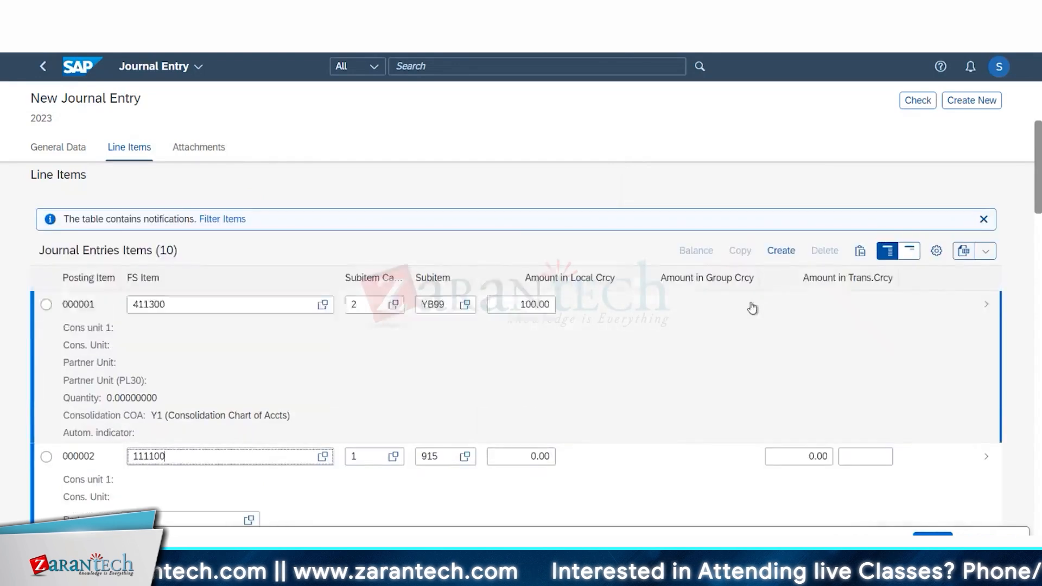
scroll(725, 363, "down", 4)
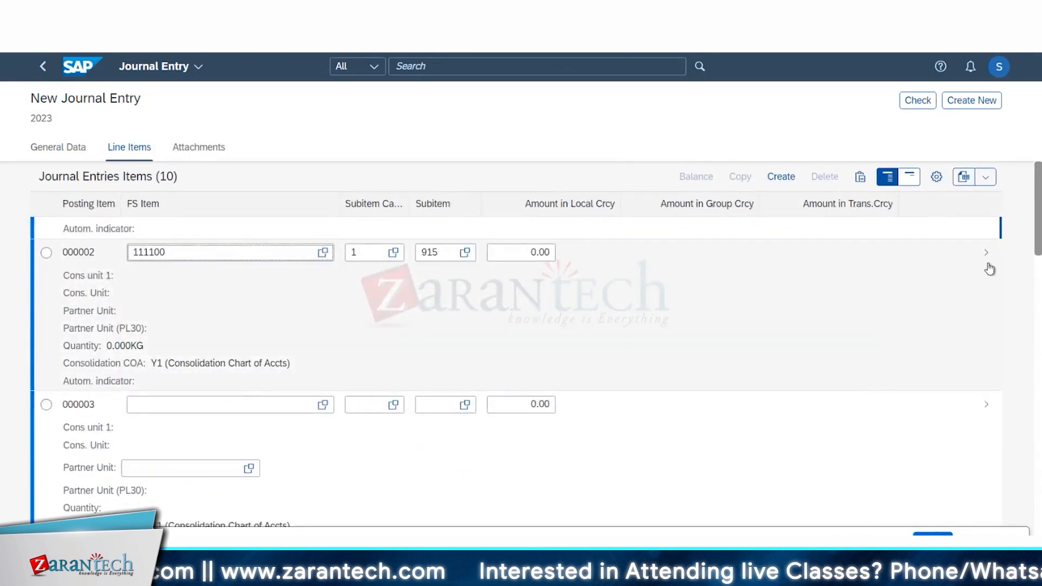
Step: Check the Segment value in the details of line item 000002 and return to the journal entry
left_click(988, 253)
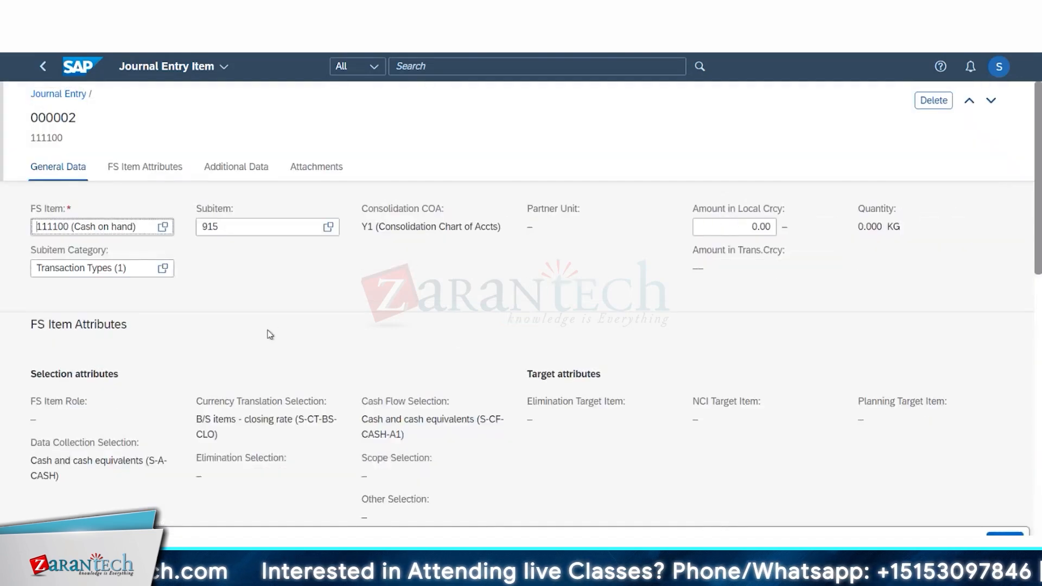
scroll(288, 328, "down", 2)
scroll(287, 328, "down", 7)
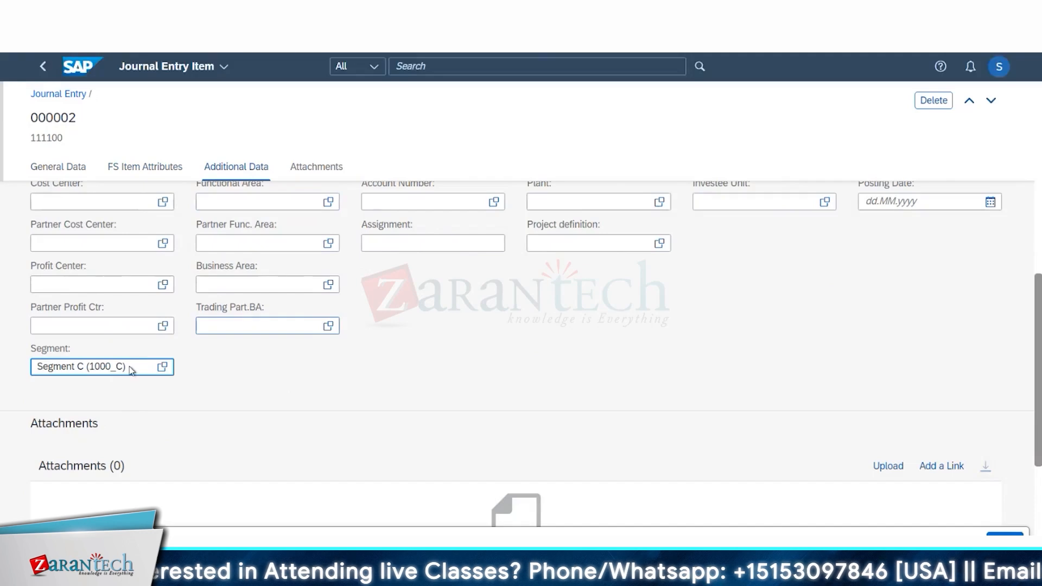
left_click(132, 367)
left_click_drag(132, 367, 23, 360)
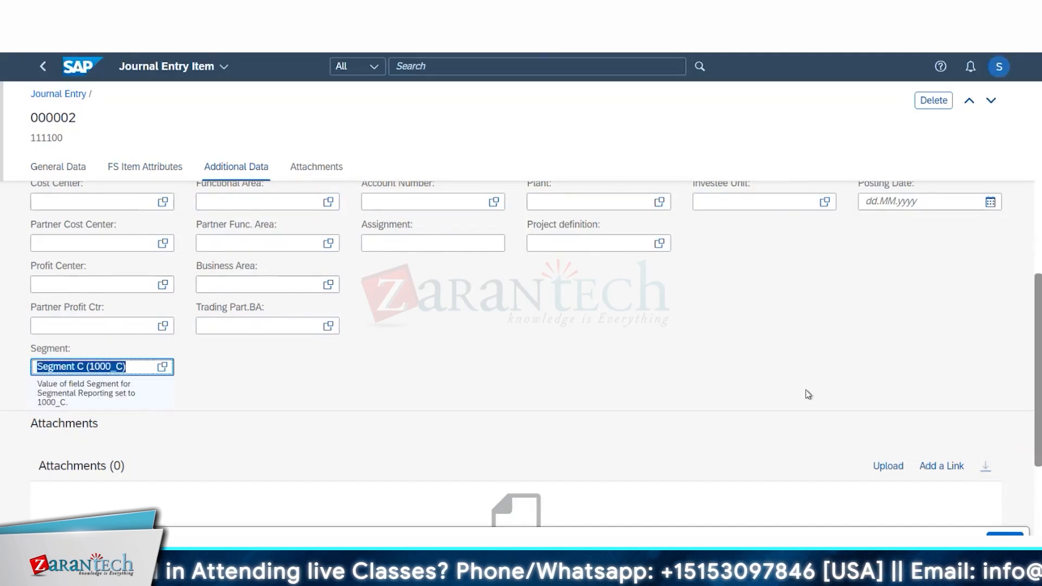
scroll(684, 350, "up", 7)
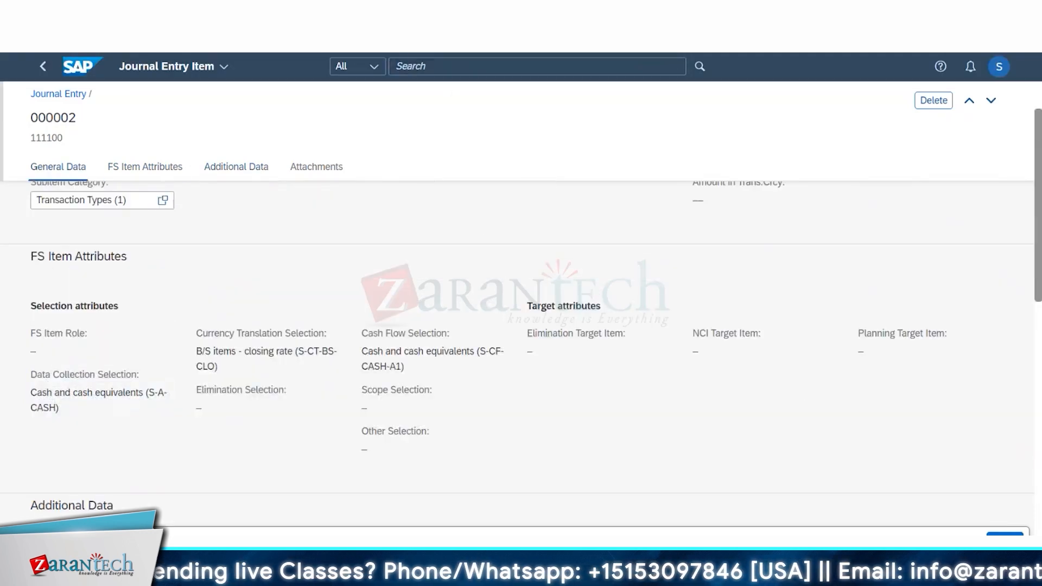
key("ctrl+Tab")
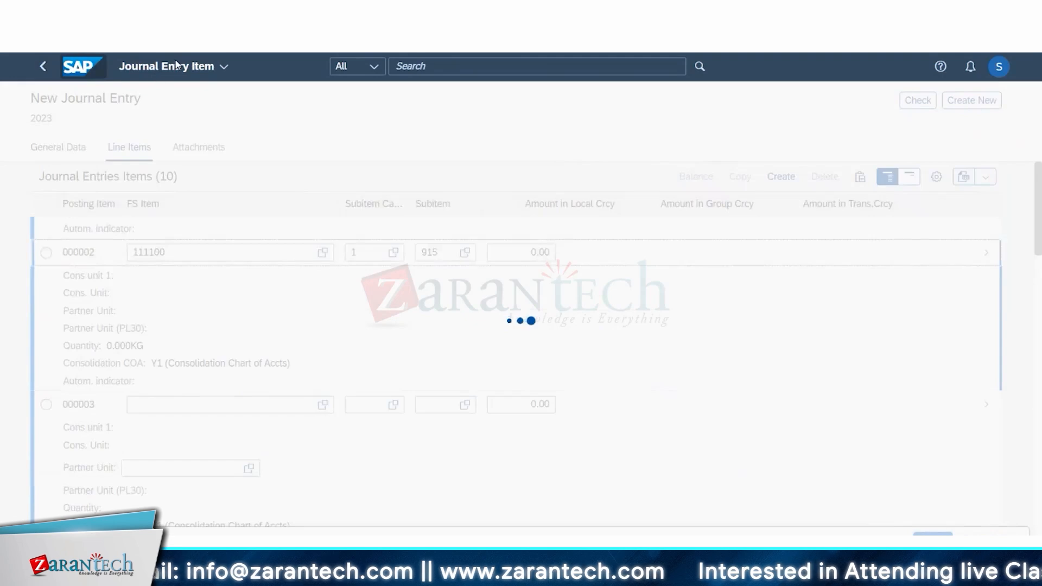
Step: Leave the journal entry for the home page and open the Profit Center records in Define Master Data for Consolidation Fields
left_click(204, 74)
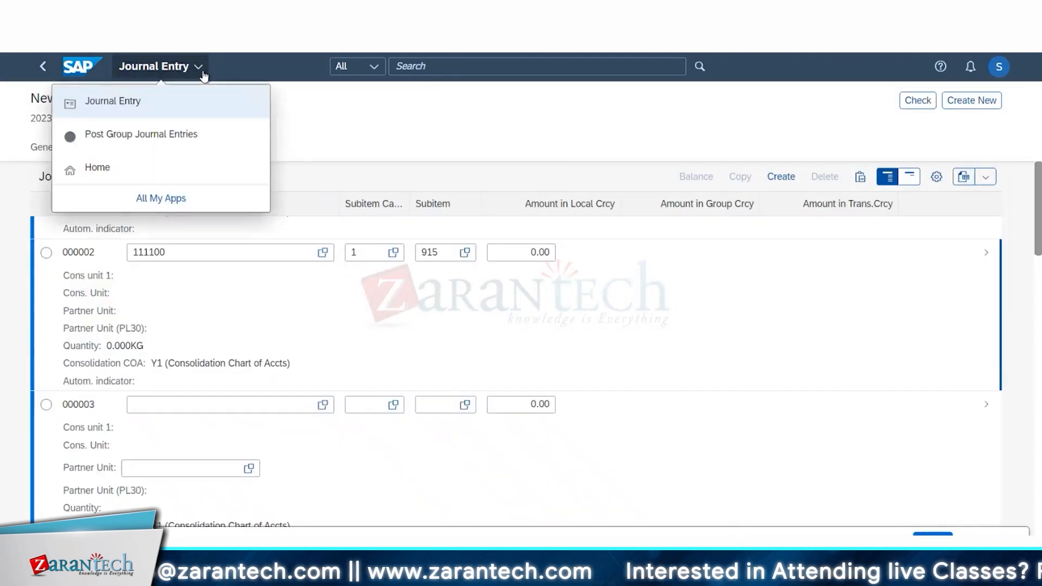
left_click(112, 163)
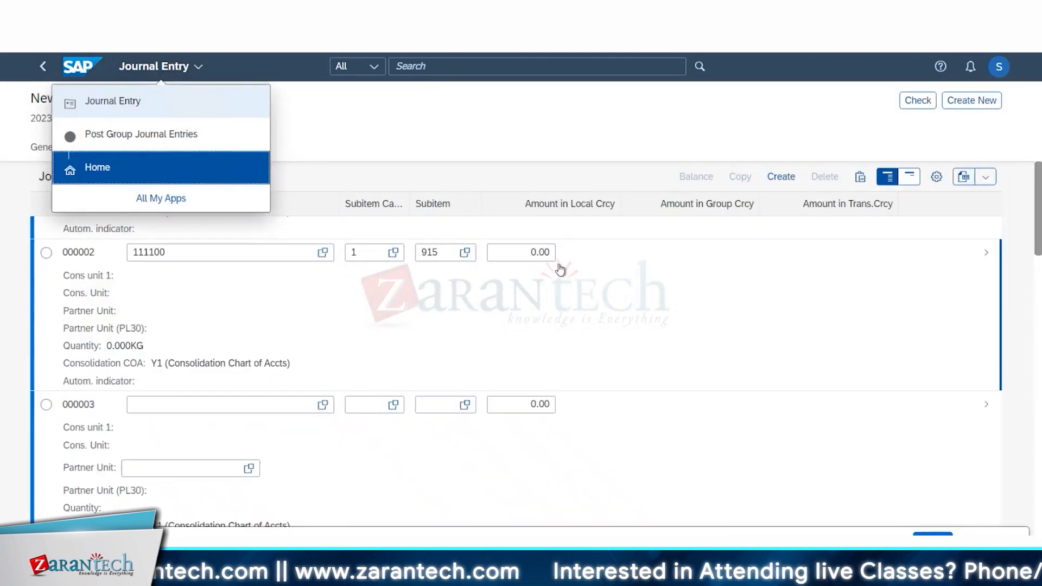
left_click(149, 170)
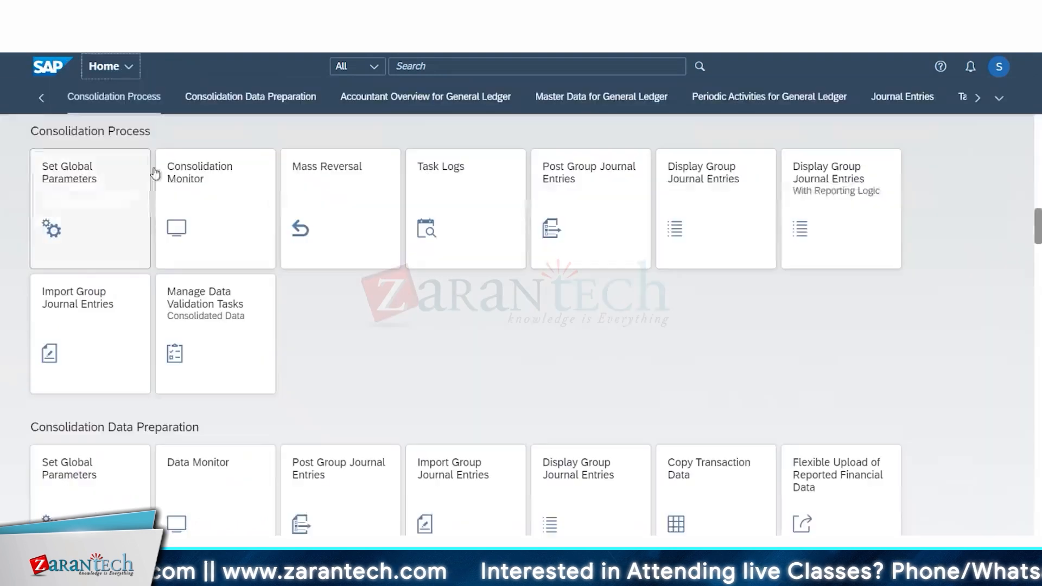
scroll(515, 363, "down", 10)
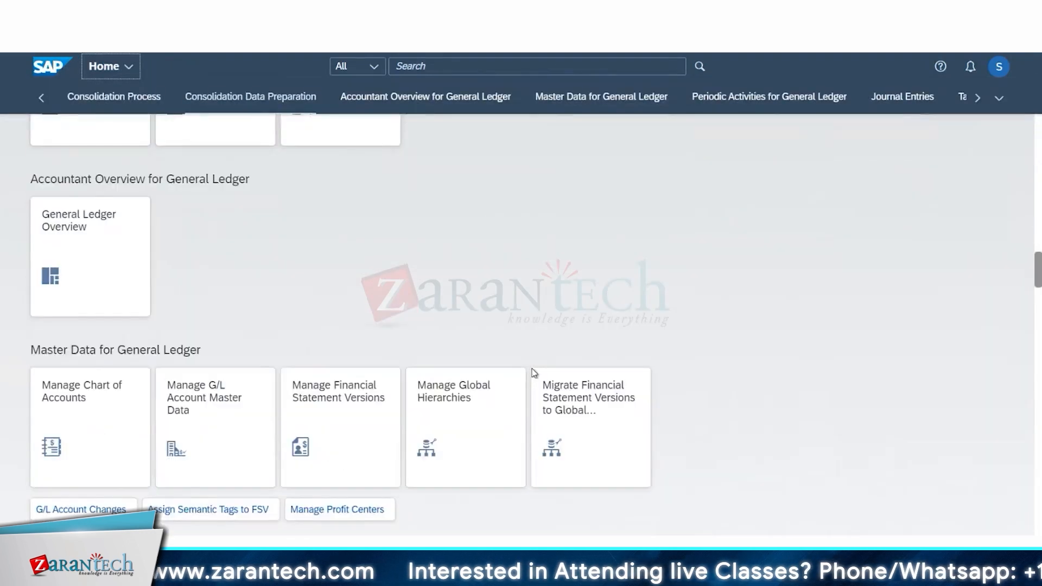
scroll(537, 369, "up", 8)
scroll(628, 320, "up", 5)
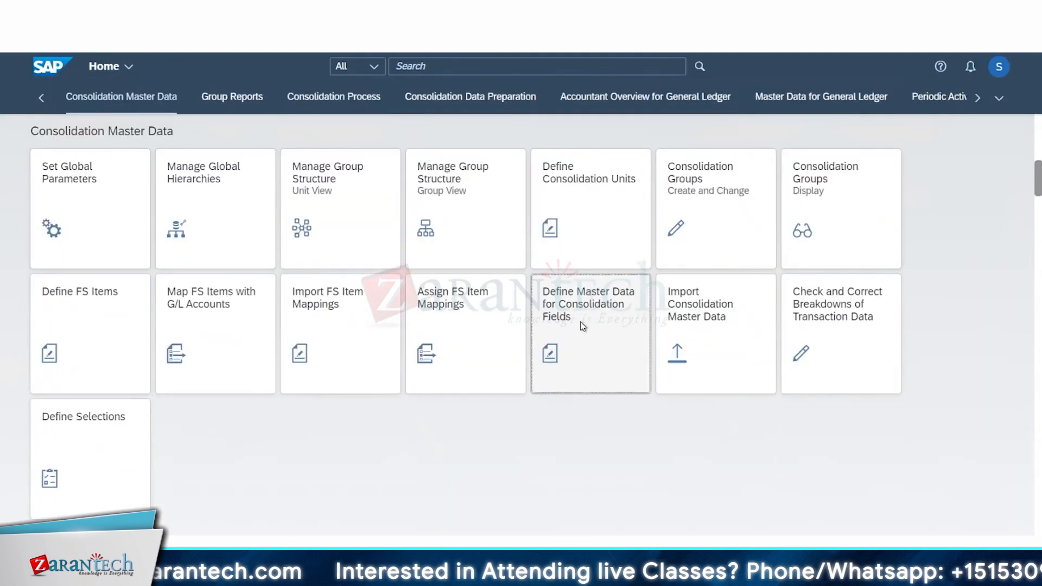
left_click(581, 323)
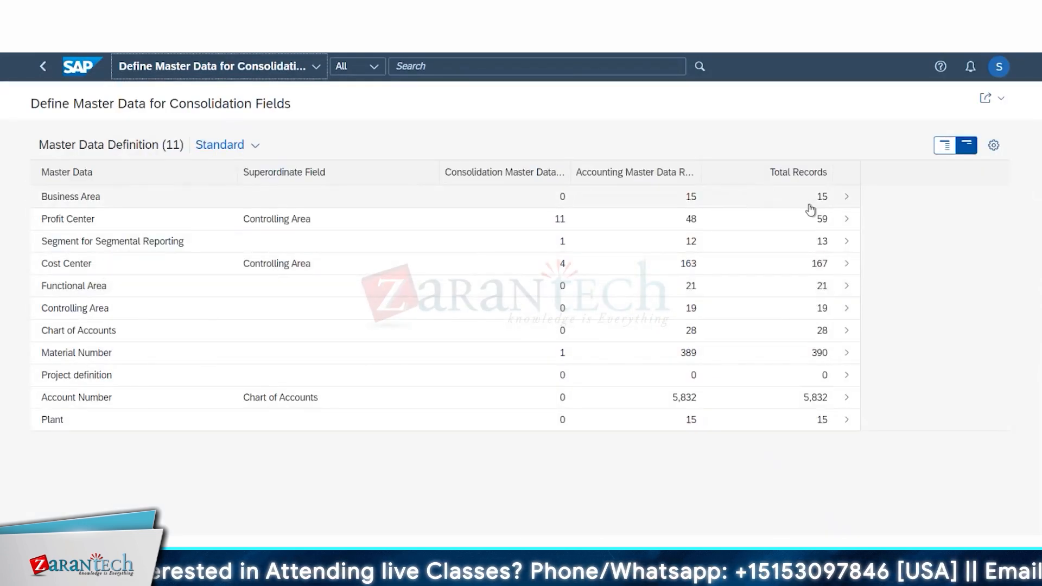
left_click(849, 219)
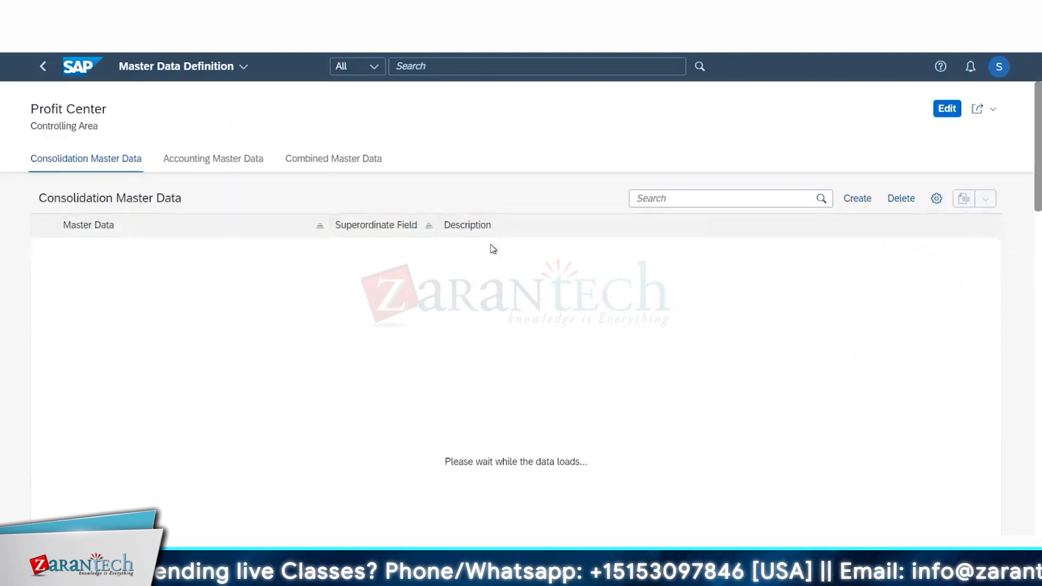
left_click(857, 198)
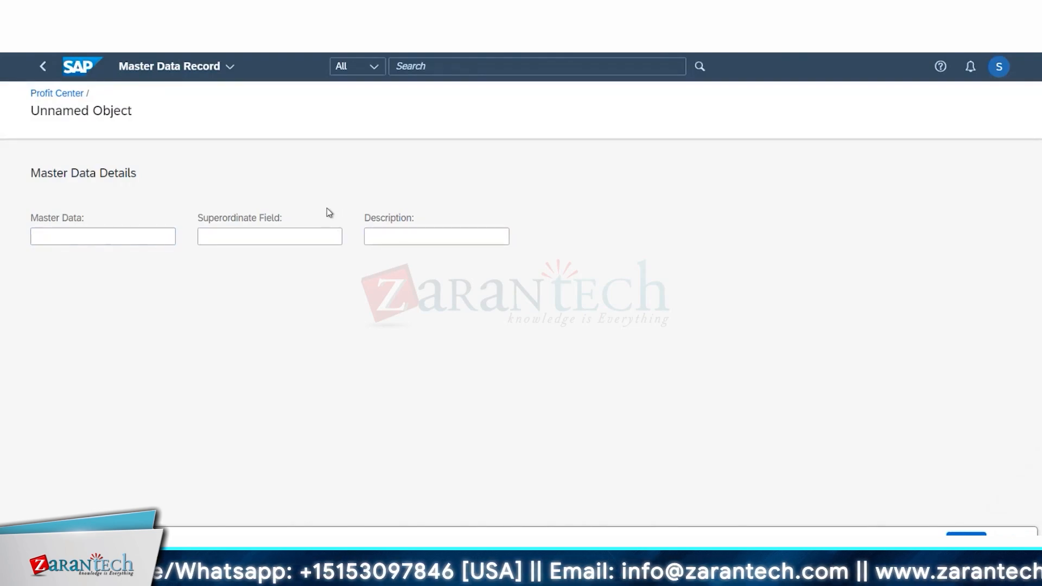
left_click(46, 69)
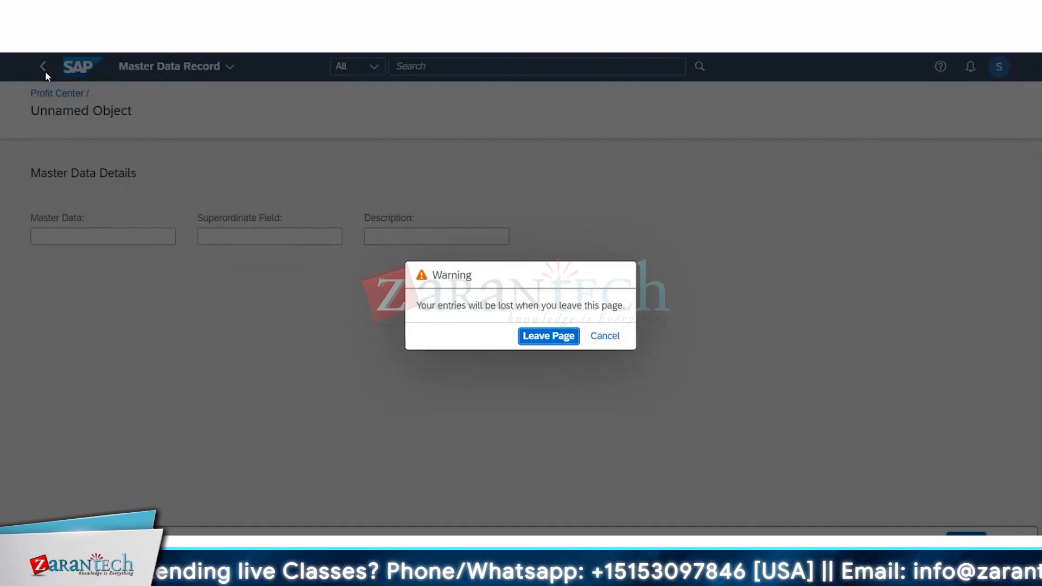
left_click(604, 335)
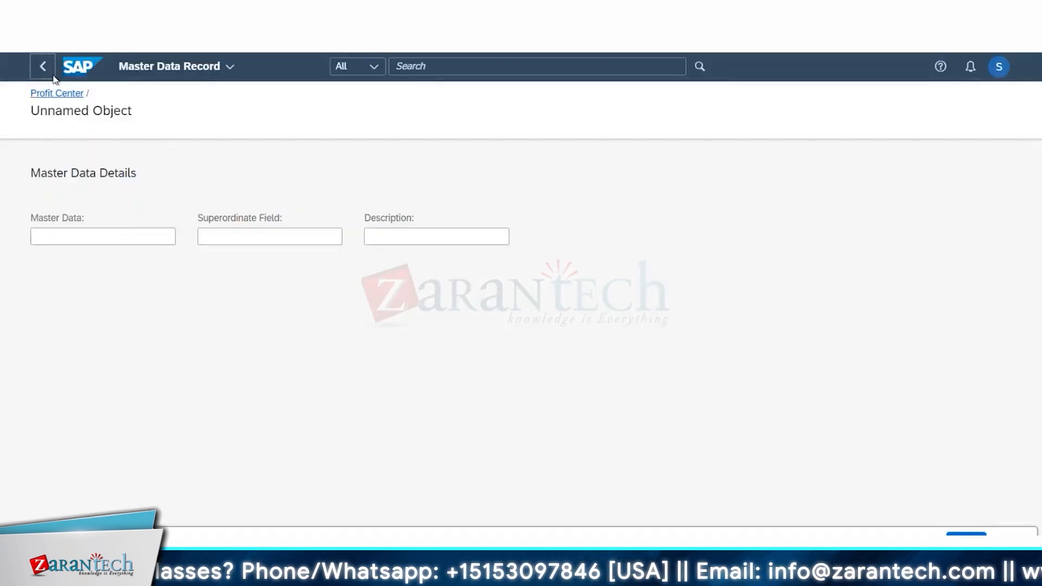
key("Return")
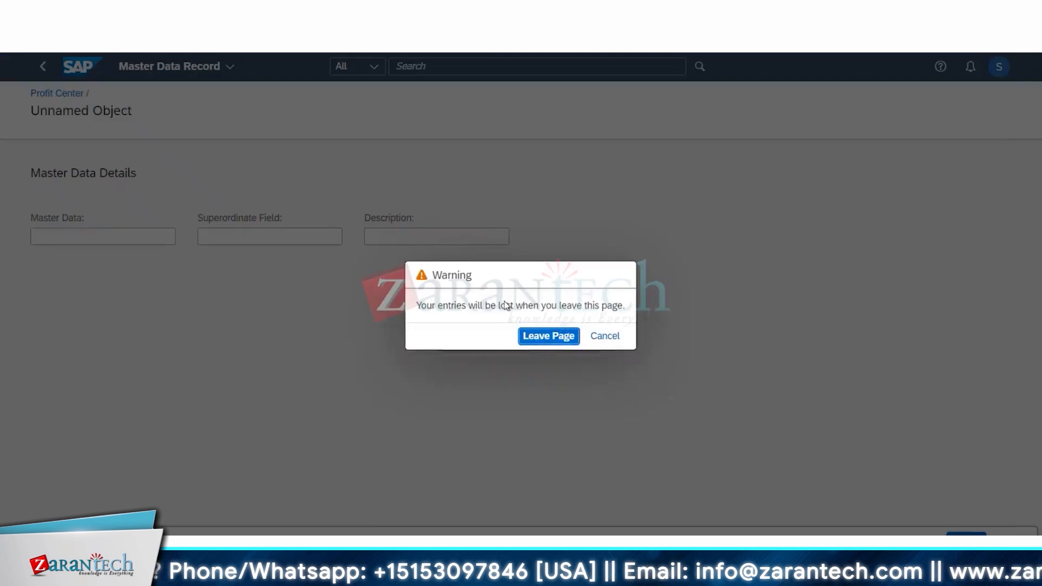
left_click(548, 336)
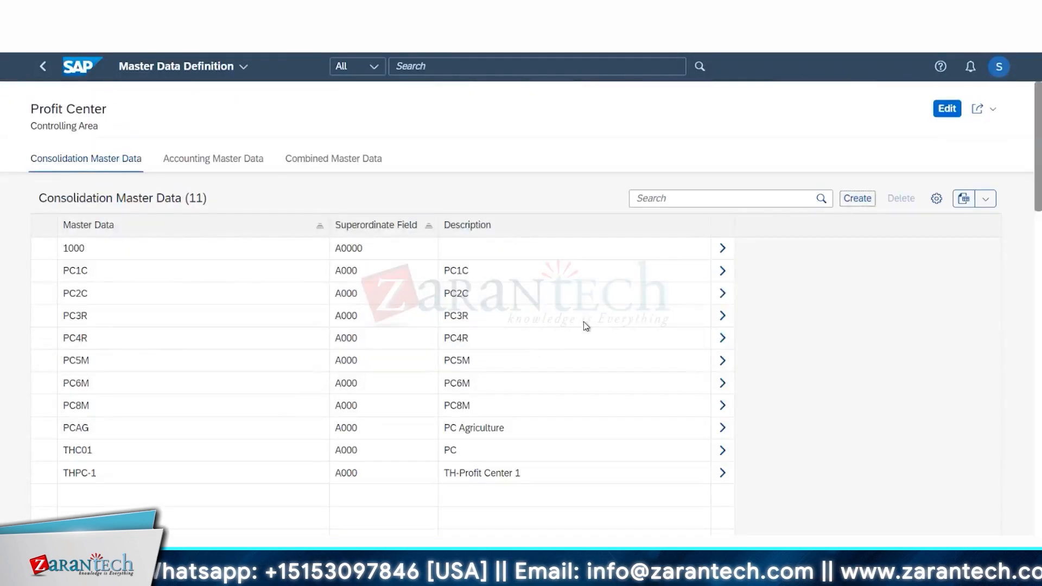
Step: View the details of profit center record PC2C and return to the list of master data definitions
left_click(723, 296)
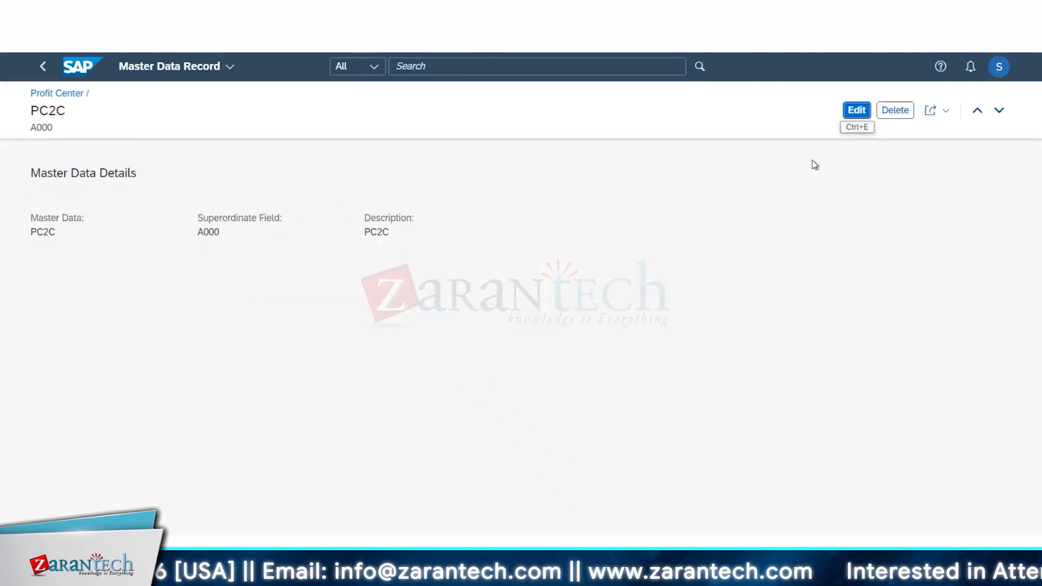
left_click(43, 67)
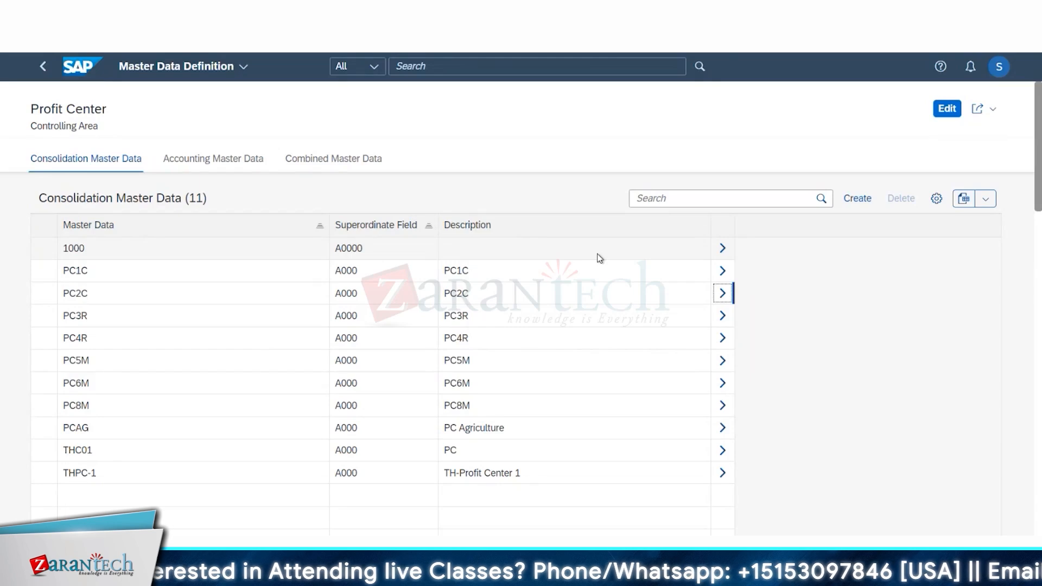
left_click(42, 66)
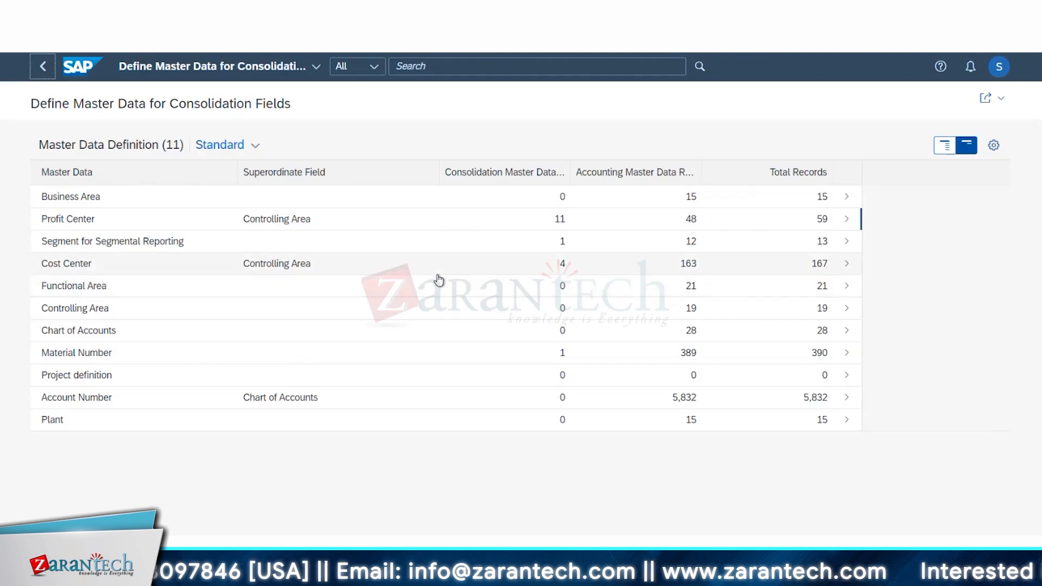
Step: Return to the home page and open the Data Monitor from the Consolidation Data Preparation group
mouse_move(437, 239)
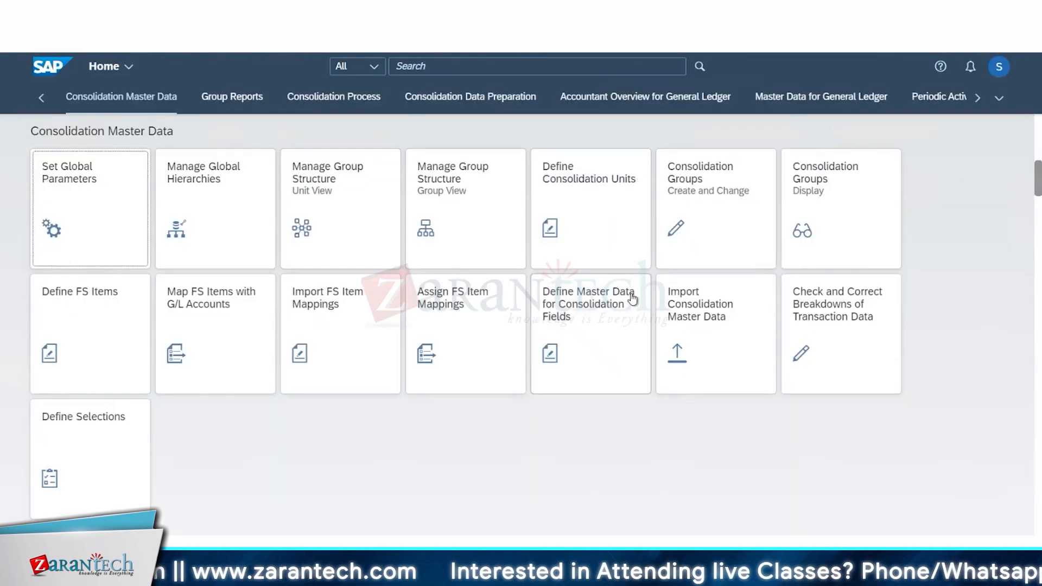
scroll(630, 310, "down", 5)
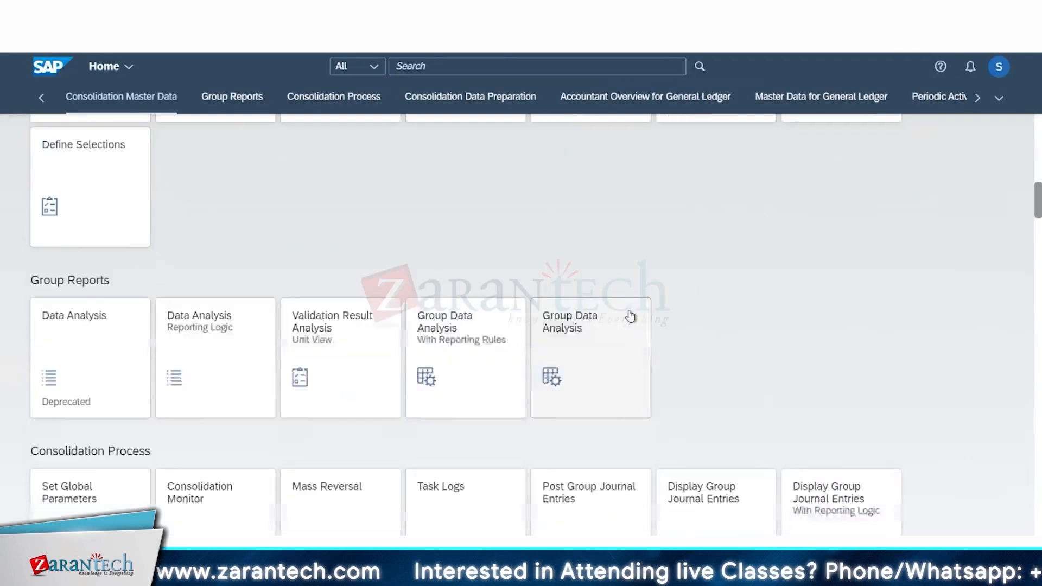
scroll(630, 316, "down", 1)
scroll(604, 337, "down", 2)
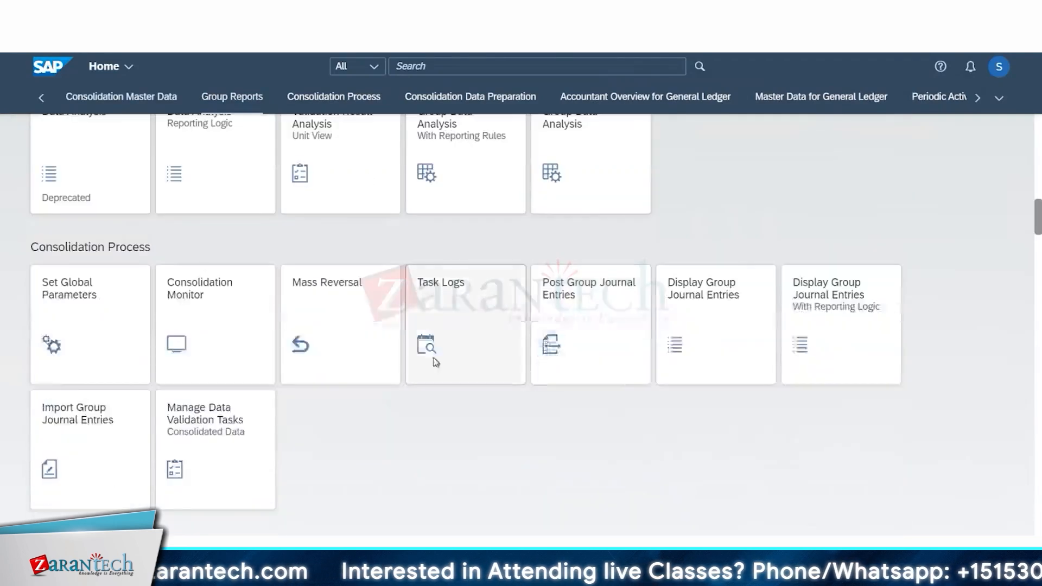
scroll(436, 363, "down", 2)
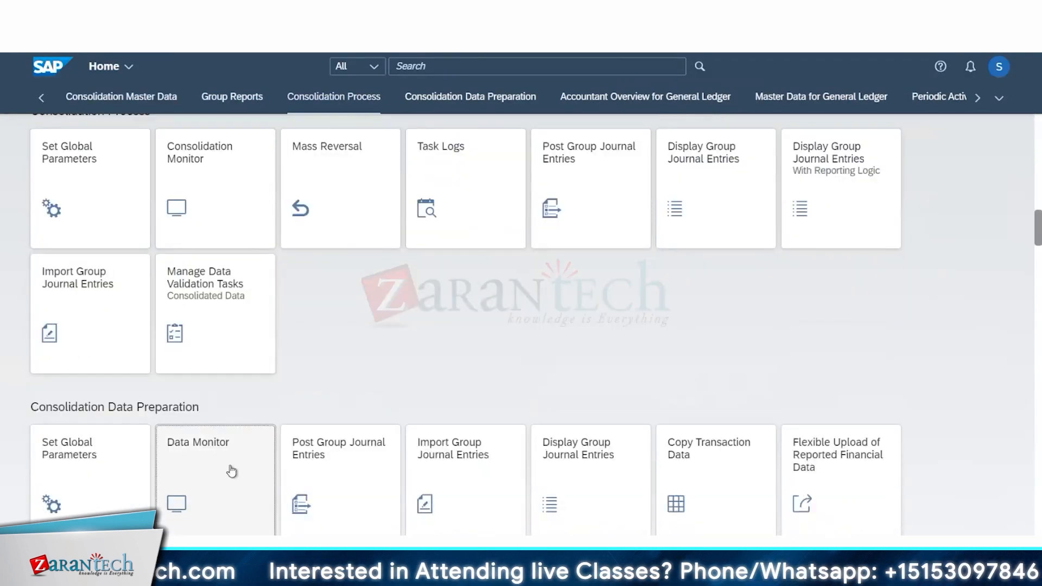
left_click(231, 471)
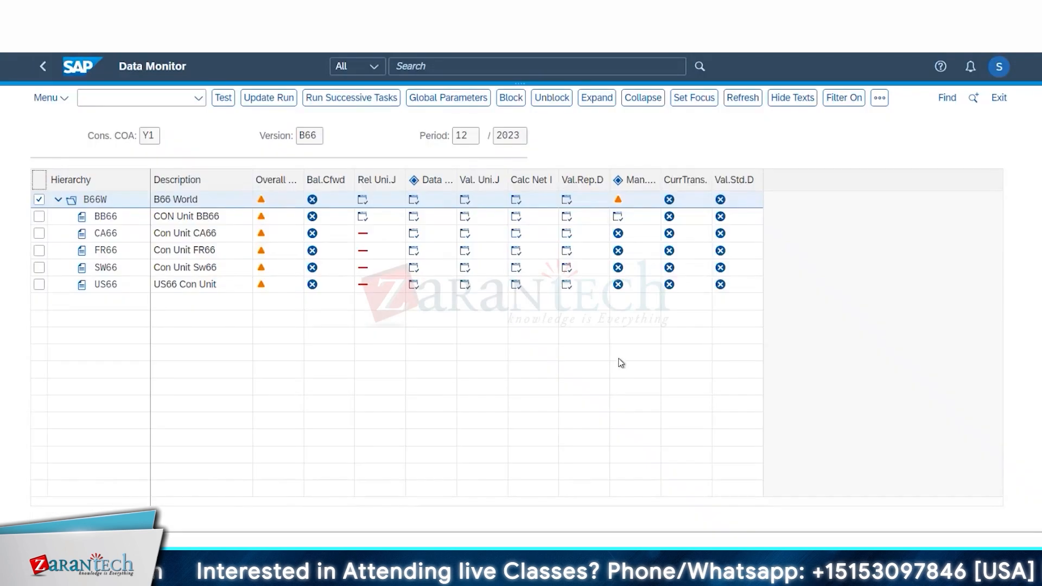